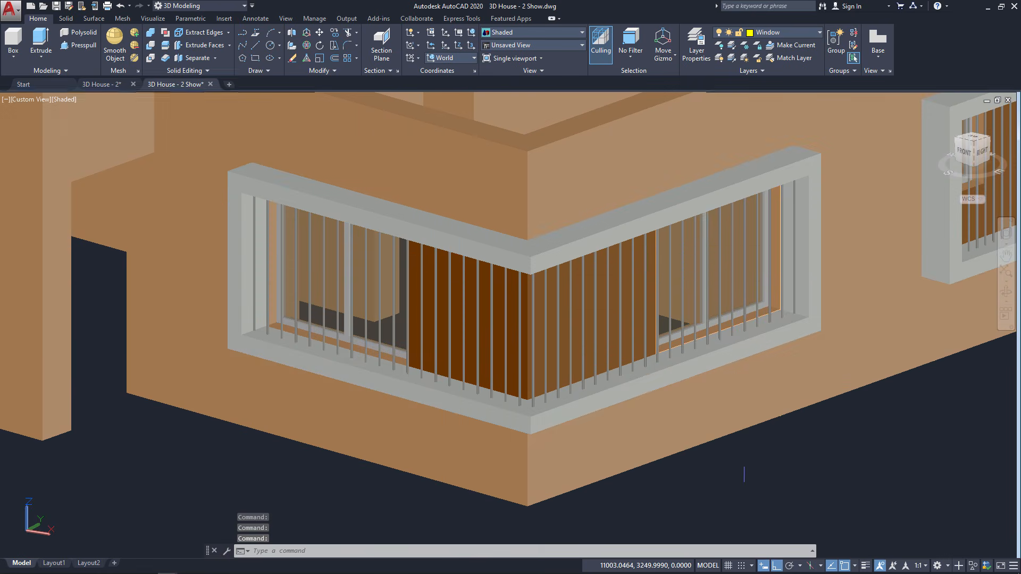
Orbit, pan and zoom around the finished grilled corner and left windows in 3D House - 2 Show
{"action": "middle_click_drag", "start_coordinate": [718, 487], "coordinate": [716, 522], "text": "shift"}
{"action": "scroll", "coordinate": [715, 509], "scroll_direction": "up", "scroll_amount": 2}
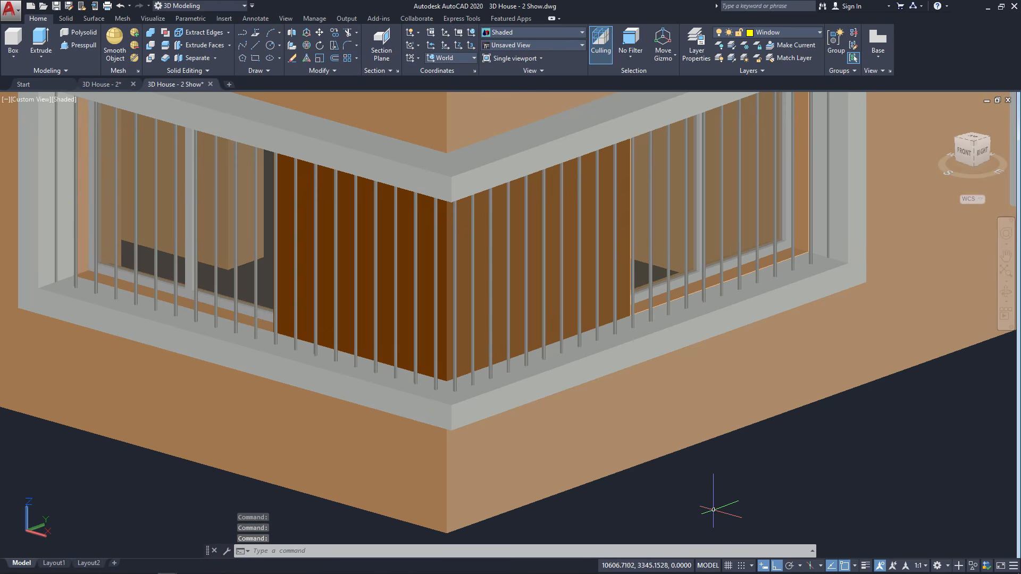
{"action": "middle_click_drag", "start_coordinate": [620, 499], "coordinate": [728, 552]}
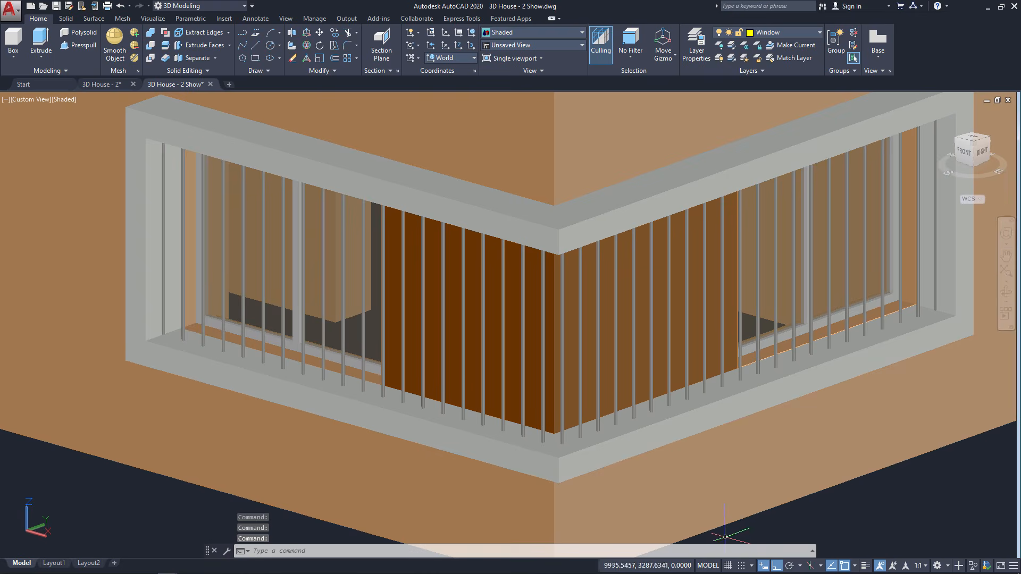
{"action": "middle_click_drag", "start_coordinate": [290, 509], "coordinate": [727, 524]}
{"action": "middle_click_drag", "start_coordinate": [184, 430], "coordinate": [492, 544]}
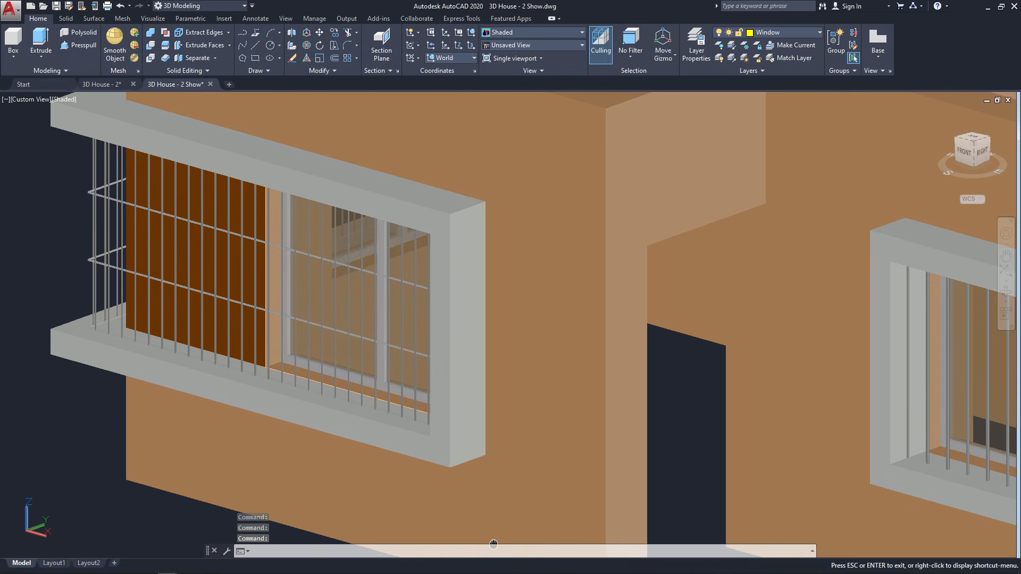
{"action": "middle_click_drag", "start_coordinate": [91, 468], "coordinate": [189, 490]}
{"action": "middle_click_drag", "start_coordinate": [127, 473], "coordinate": [275, 477], "text": "shift"}
{"action": "left_click_drag", "start_coordinate": [275, 477], "coordinate": [162, 441], "text": "shift"}
{"action": "middle_click_drag", "start_coordinate": [162, 440], "coordinate": [108, 434], "text": "shift"}
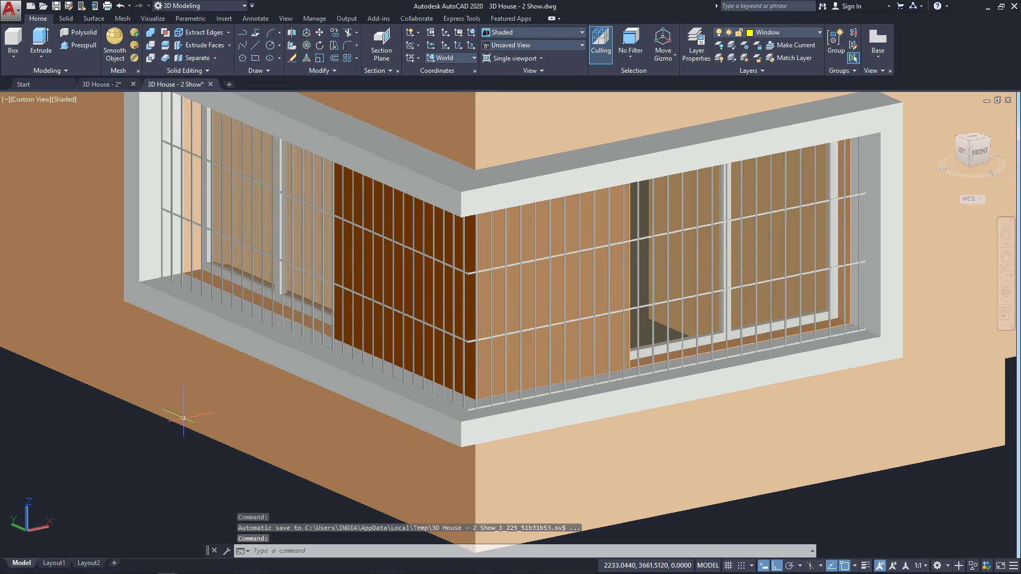
{"action": "scroll", "coordinate": [182, 414], "scroll_direction": "down", "scroll_amount": 2}
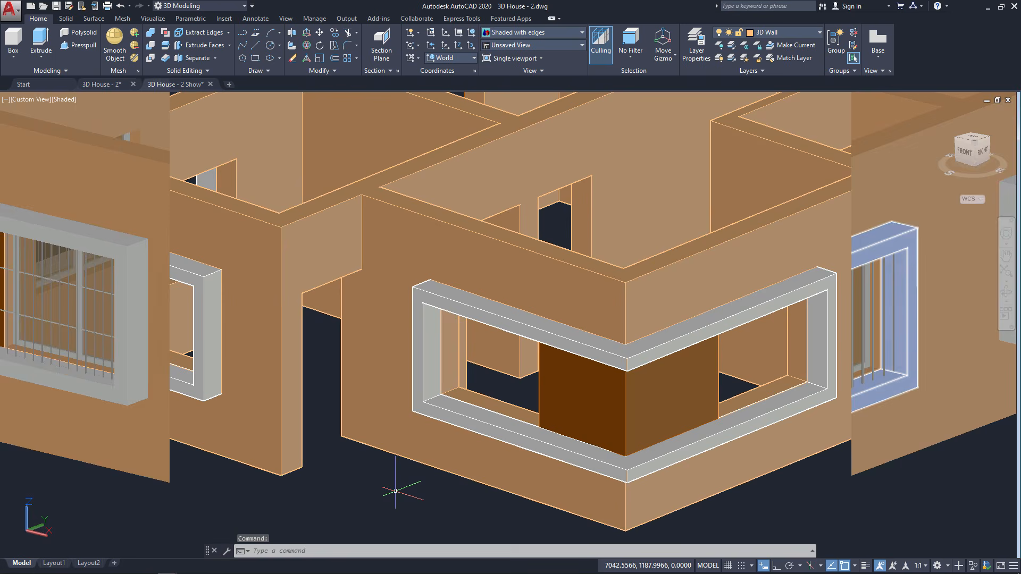
Zoom out until the entire 3D house with its bare window frames is visible
{"action": "scroll", "coordinate": [392, 491], "scroll_direction": "down", "scroll_amount": 3}
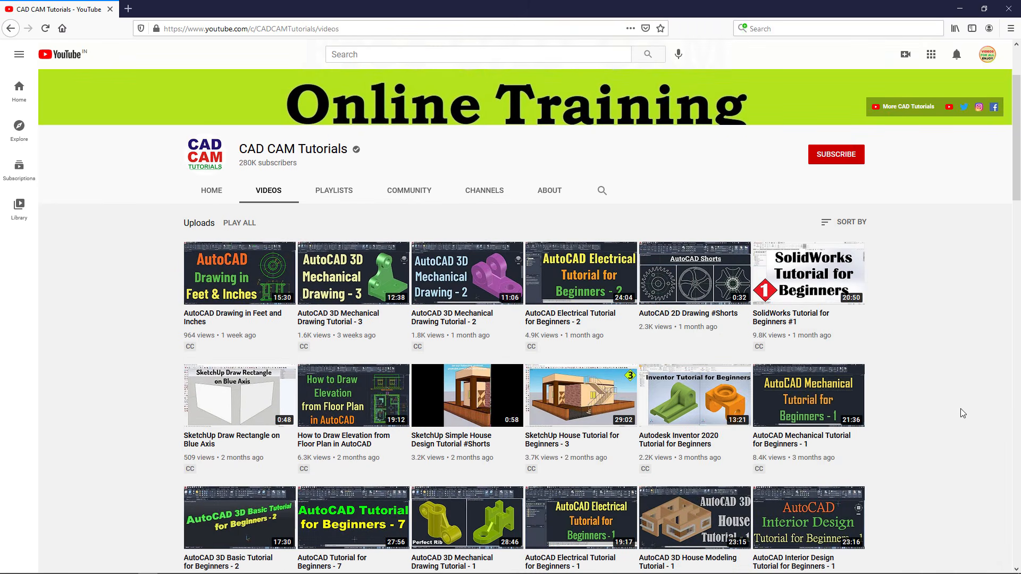
Subscribe to the CAD CAM Tutorials channel and set its notification bell to All
{"action": "scroll", "coordinate": [963, 413], "scroll_direction": "down", "scroll_amount": 4}
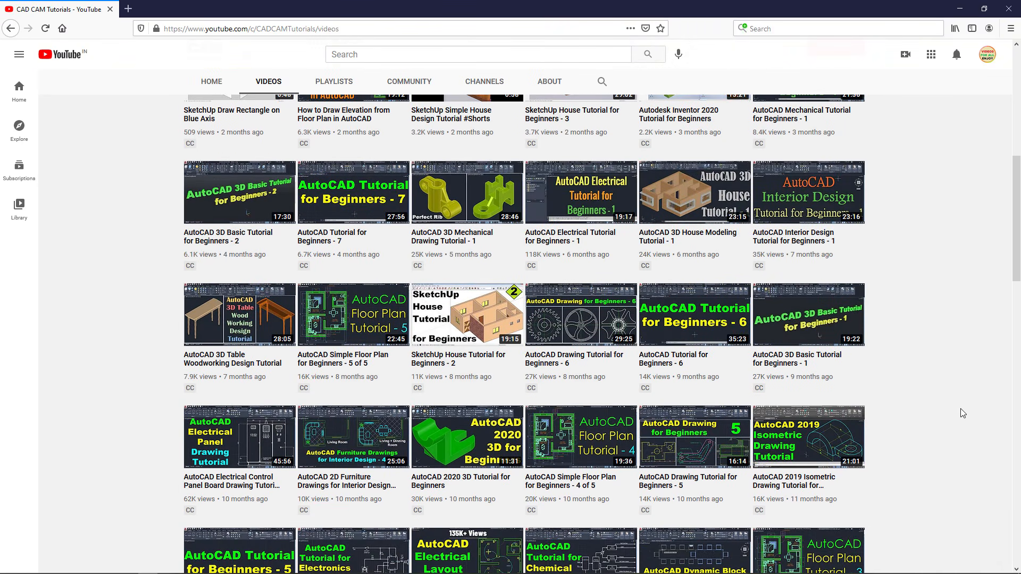
{"action": "scroll", "coordinate": [963, 413], "scroll_direction": "down", "scroll_amount": 5}
{"action": "scroll", "coordinate": [963, 413], "scroll_direction": "up", "scroll_amount": 6}
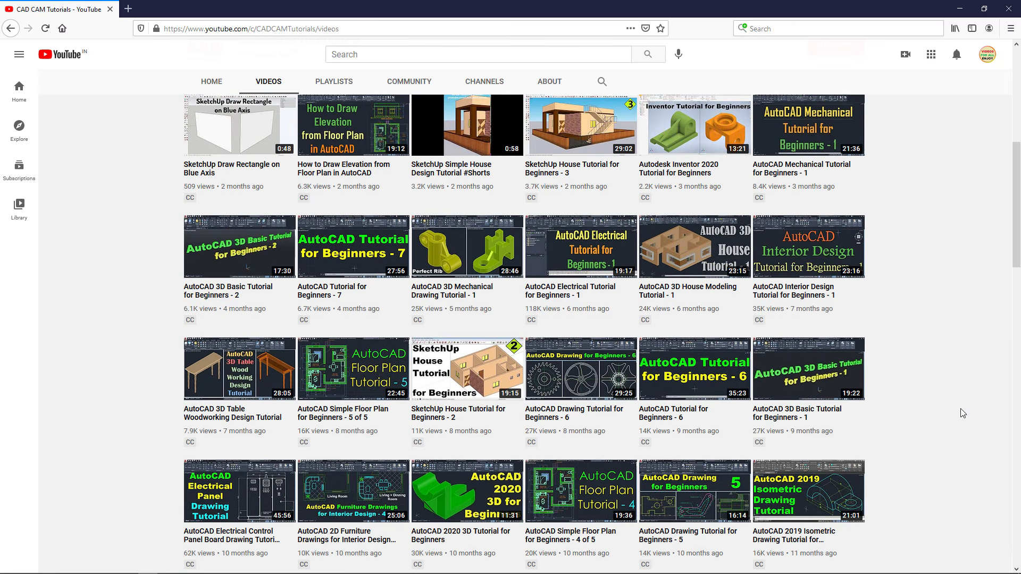
{"action": "scroll", "coordinate": [963, 413], "scroll_direction": "up", "scroll_amount": 8}
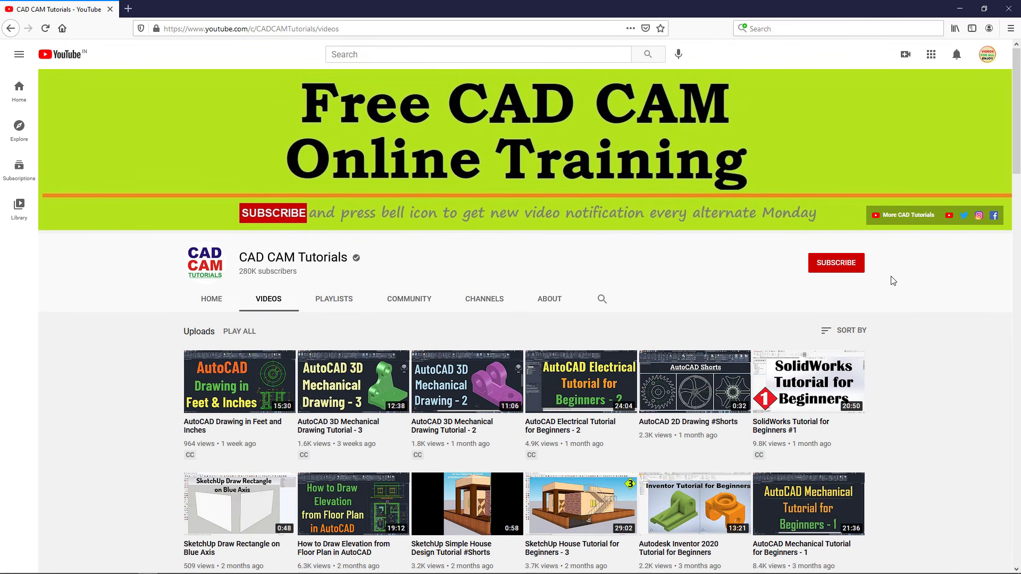
{"action": "left_click", "coordinate": [837, 265]}
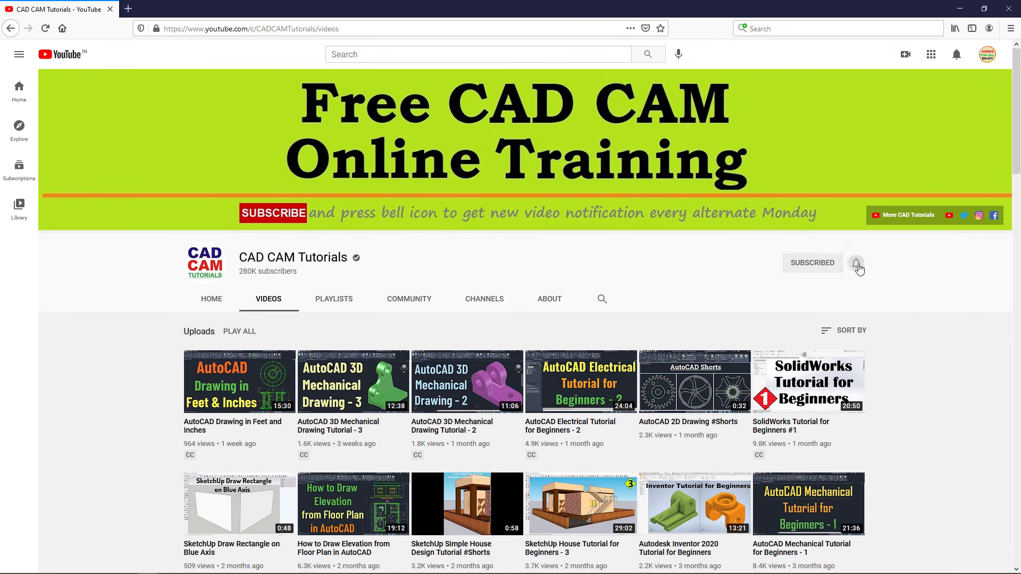
{"action": "left_click", "coordinate": [857, 264]}
{"action": "left_click", "coordinate": [870, 293]}
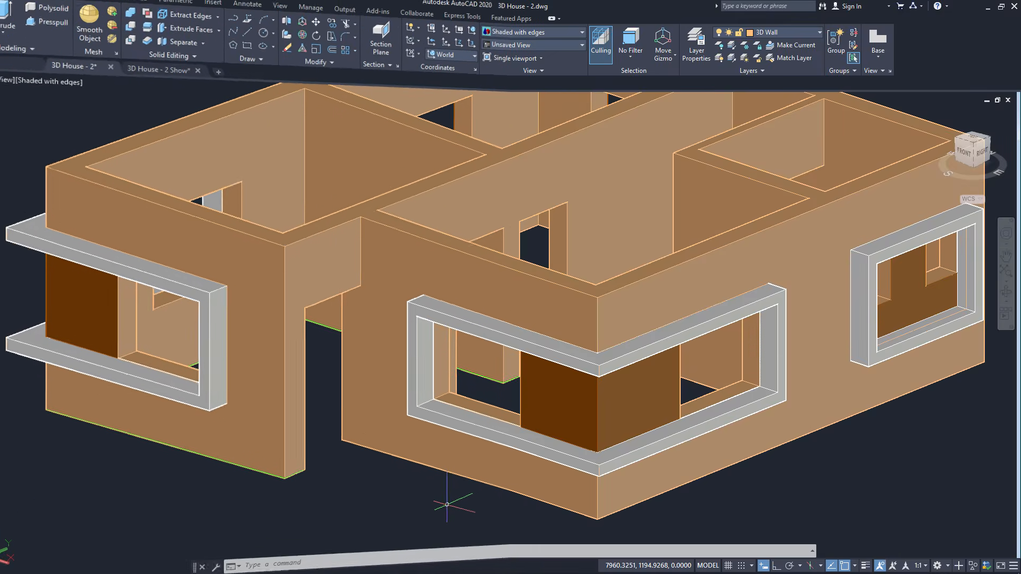
Zoom in on the corner window opening and orbit down to a slightly lower view
{"action": "scroll", "coordinate": [619, 470], "scroll_direction": "up", "scroll_amount": 3}
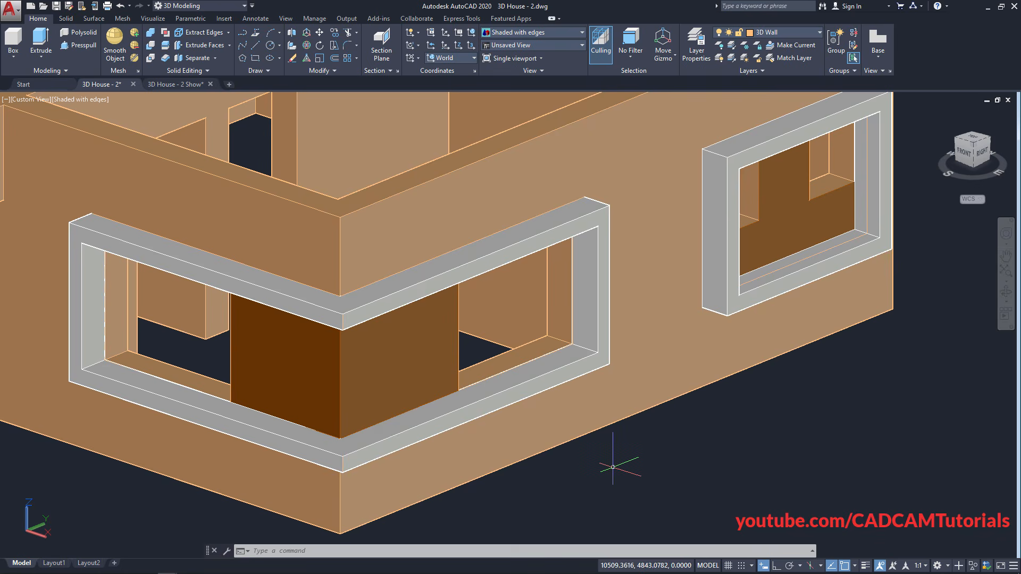
{"action": "scroll", "coordinate": [510, 387], "scroll_direction": "down", "scroll_amount": 2}
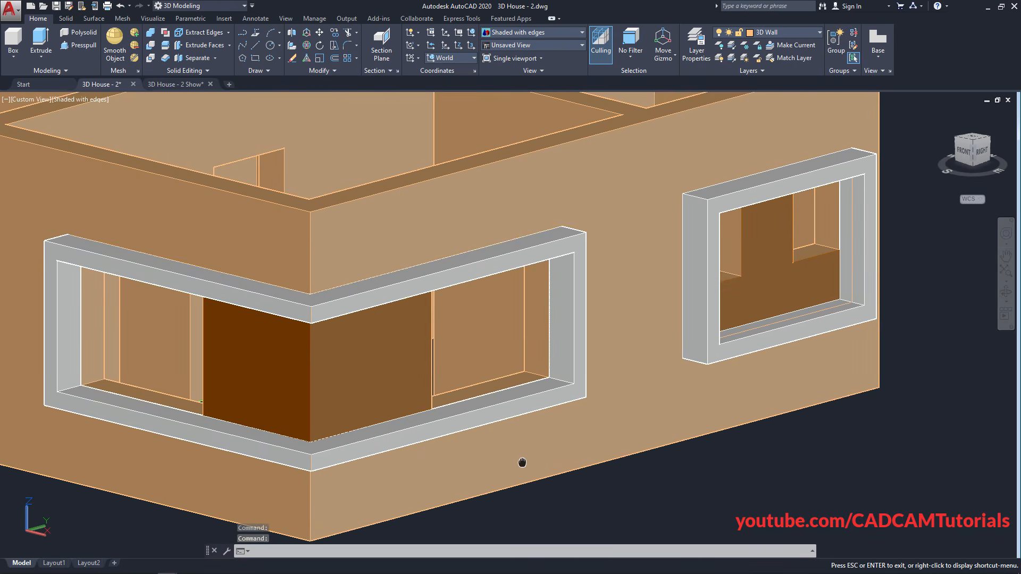
{"action": "scroll", "coordinate": [539, 367], "scroll_direction": "up", "scroll_amount": 2}
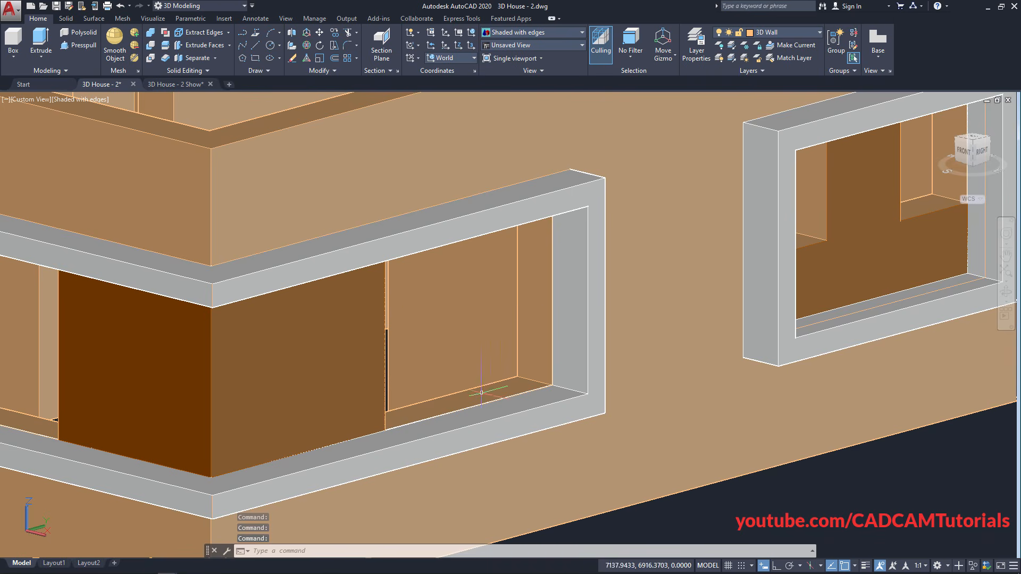
{"action": "middle_click_drag", "start_coordinate": [512, 433], "coordinate": [507, 413], "text": "shift"}
{"action": "middle_click_drag", "start_coordinate": [511, 369], "coordinate": [521, 443]}
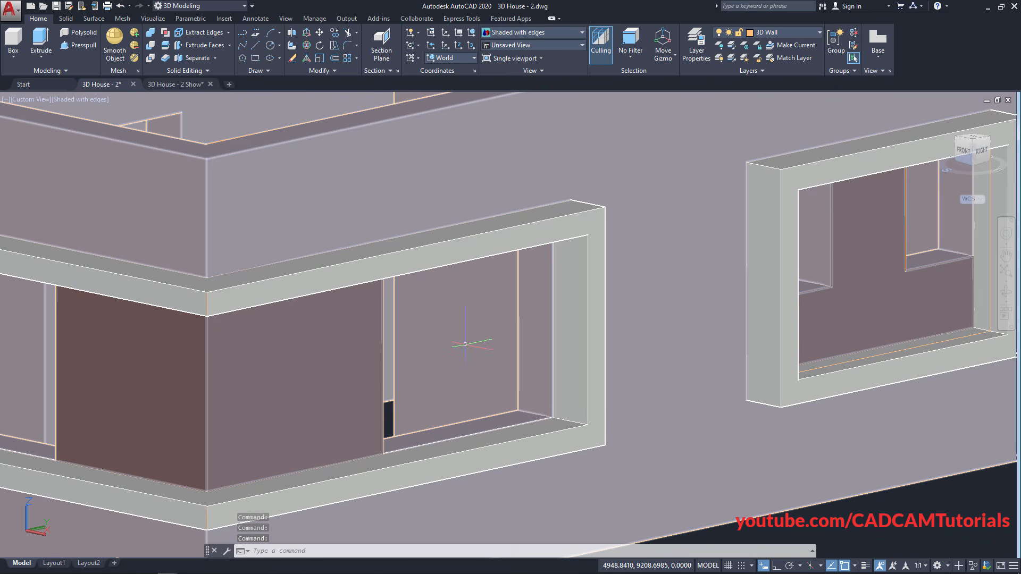
Use DIST across the corner opening to confirm it is 1500 wide and 1200 high
{"action": "type", "text": "d"}
{"action": "key", "text": "Return"}
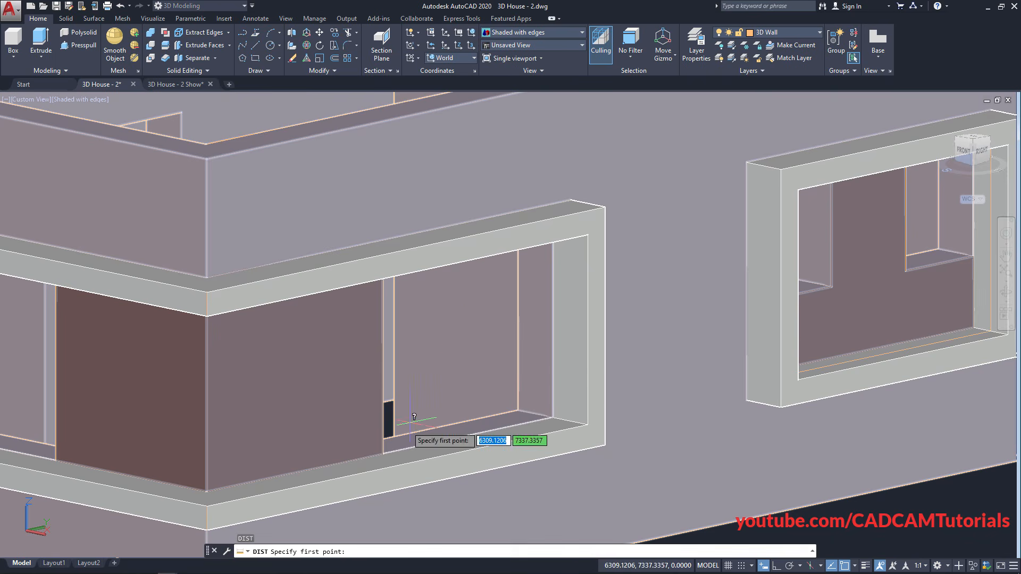
{"action": "scroll", "coordinate": [390, 457], "scroll_direction": "up", "scroll_amount": 3}
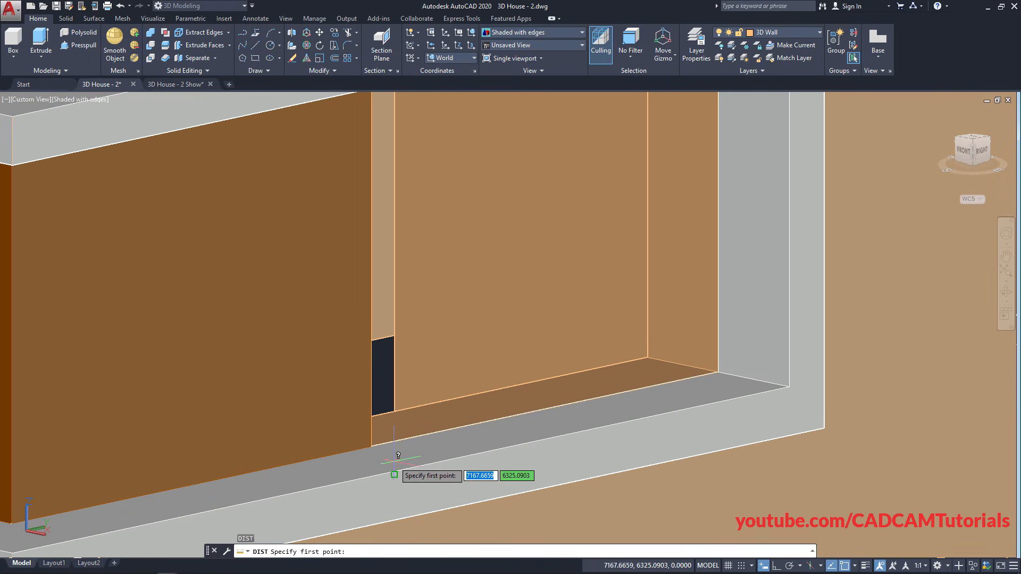
{"action": "left_click", "coordinate": [370, 446]}
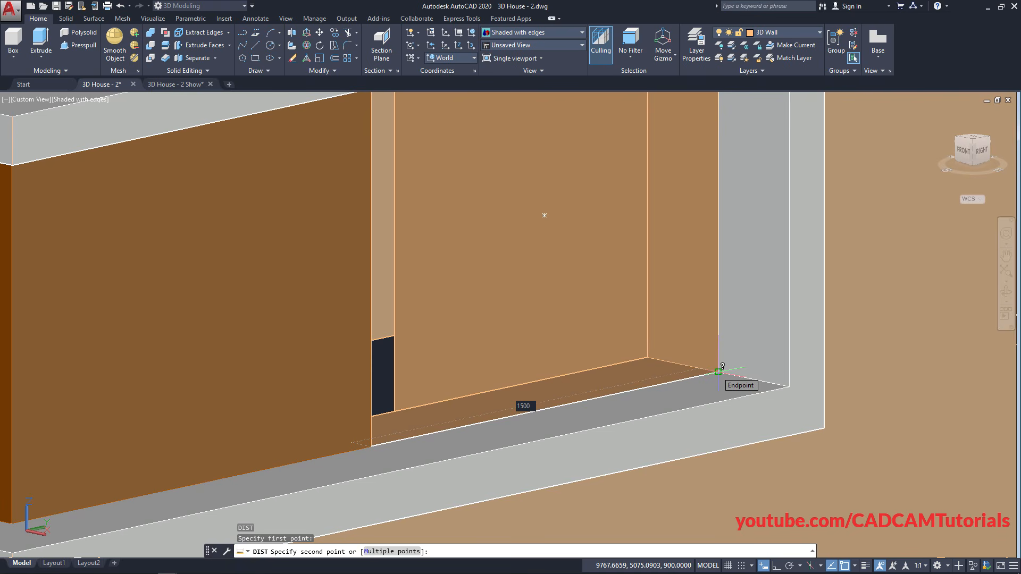
{"action": "scroll", "coordinate": [719, 370], "scroll_direction": "down", "scroll_amount": 2}
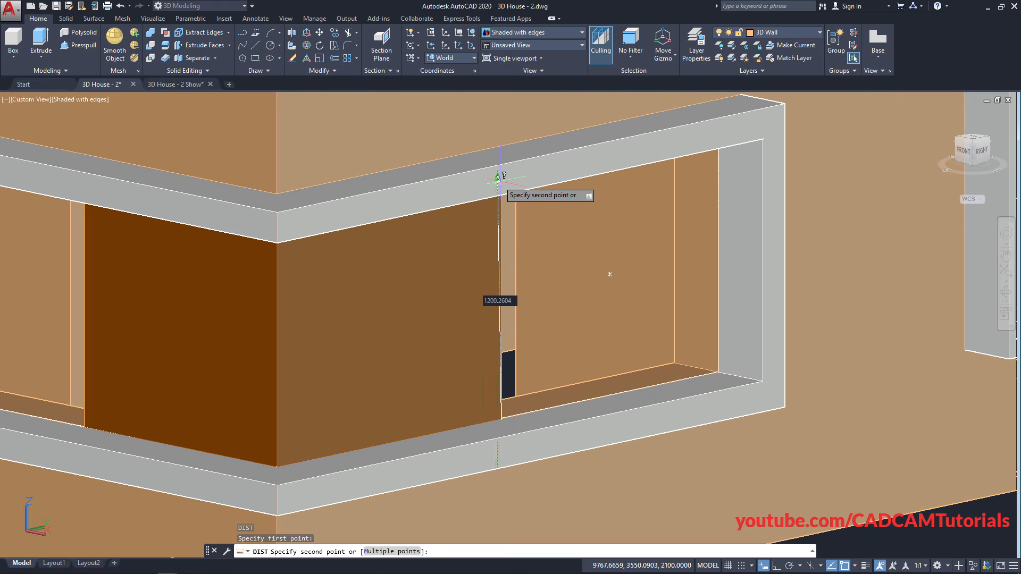
{"action": "middle_click_drag", "start_coordinate": [506, 212], "coordinate": [479, 175], "text": "shift"}
{"action": "middle_click_drag", "start_coordinate": [458, 188], "coordinate": [543, 555]}
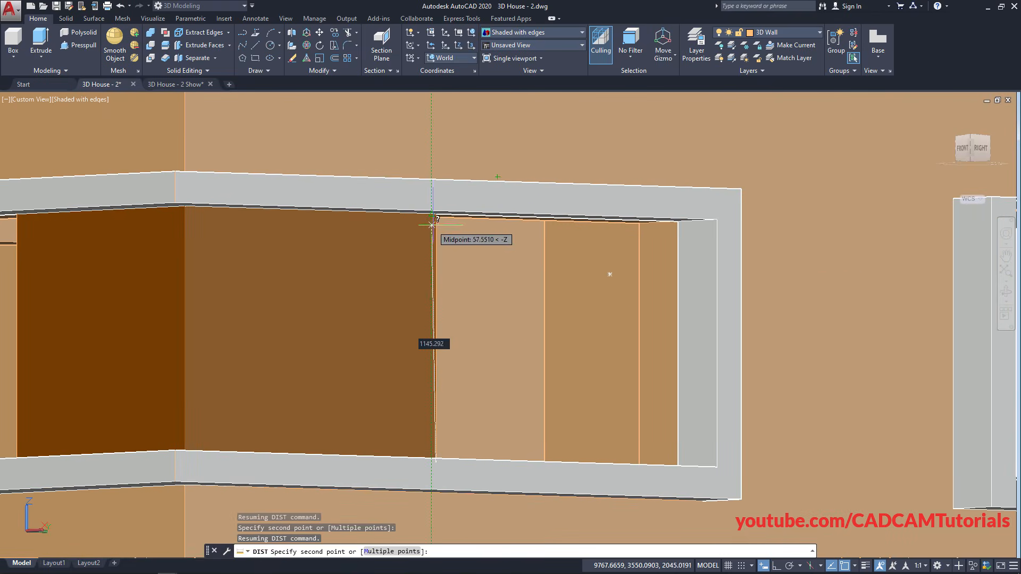
{"action": "scroll", "coordinate": [432, 225], "scroll_direction": "up", "scroll_amount": 2}
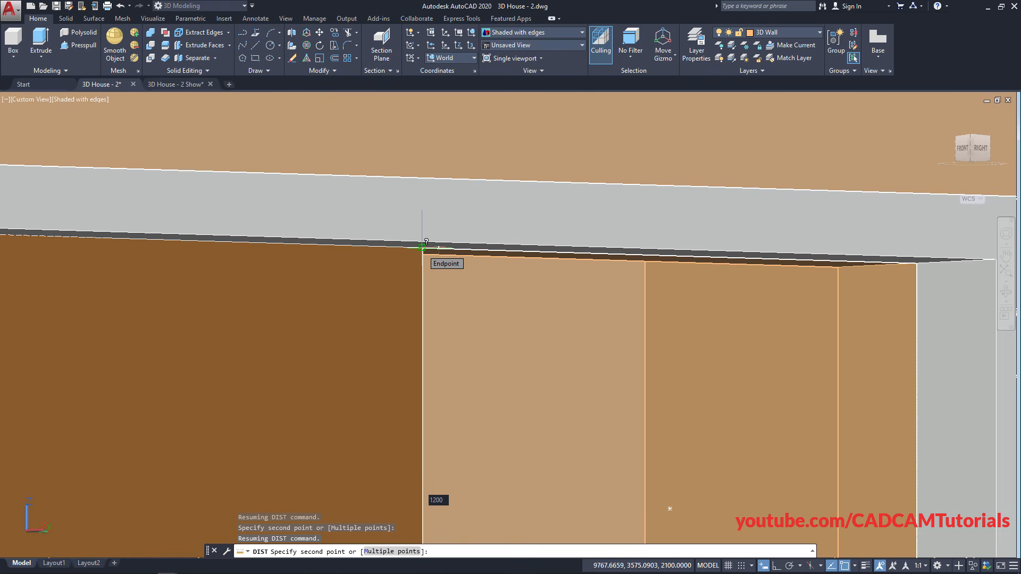
{"action": "scroll", "coordinate": [415, 233], "scroll_direction": "down", "scroll_amount": 5}
{"action": "middle_click_drag", "start_coordinate": [414, 291], "coordinate": [440, 375], "text": "shift"}
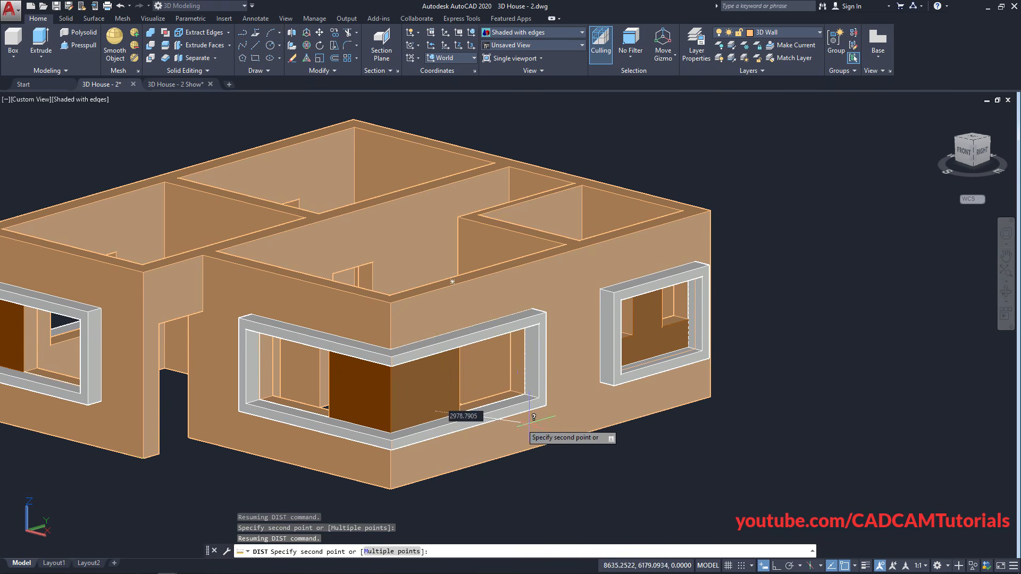
{"action": "key", "text": "Escape"}
{"action": "middle_click_drag", "start_coordinate": [553, 449], "coordinate": [474, 349]}
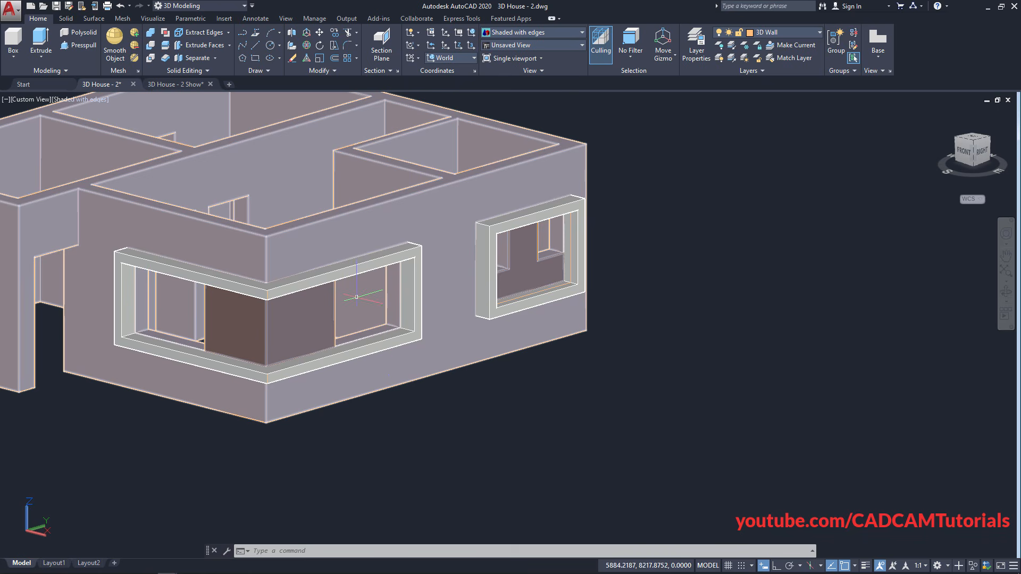
Set the UCS to Right and pan the house aside to empty model space
{"action": "left_click", "coordinate": [473, 58]}
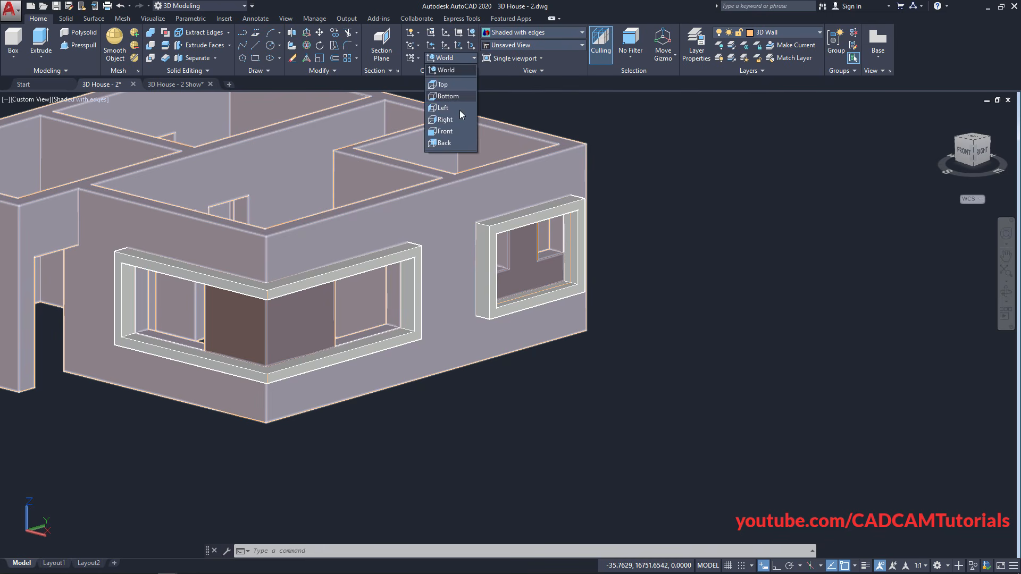
{"action": "left_click", "coordinate": [445, 119]}
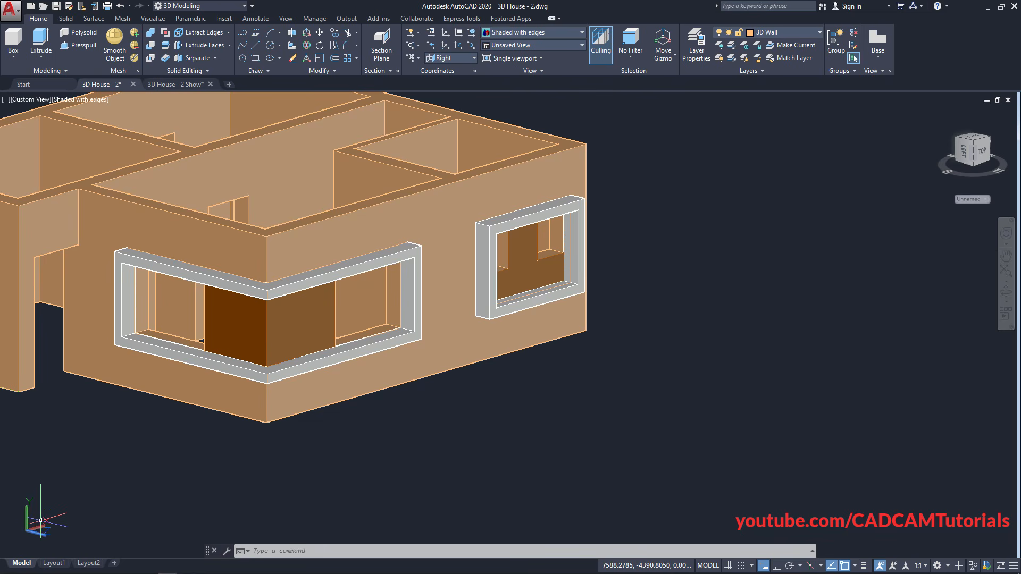
{"action": "middle_click_drag", "start_coordinate": [490, 410], "coordinate": [413, 417]}
{"action": "middle_click_drag", "start_coordinate": [693, 444], "coordinate": [534, 378]}
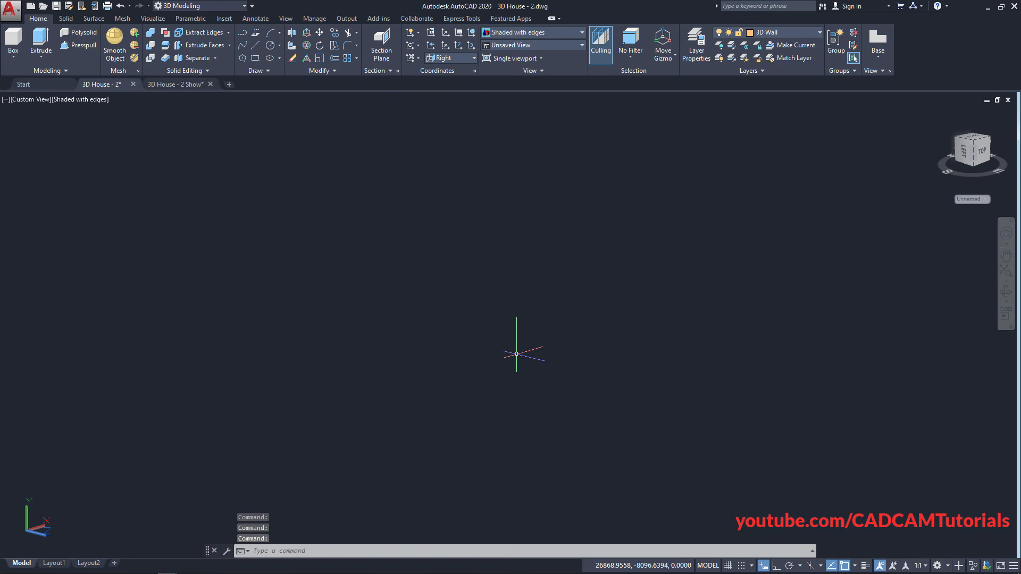
Draw a 1500 by 1200 rectangle in empty space on the Right-aligned plane
{"action": "left_click", "coordinate": [256, 58]}
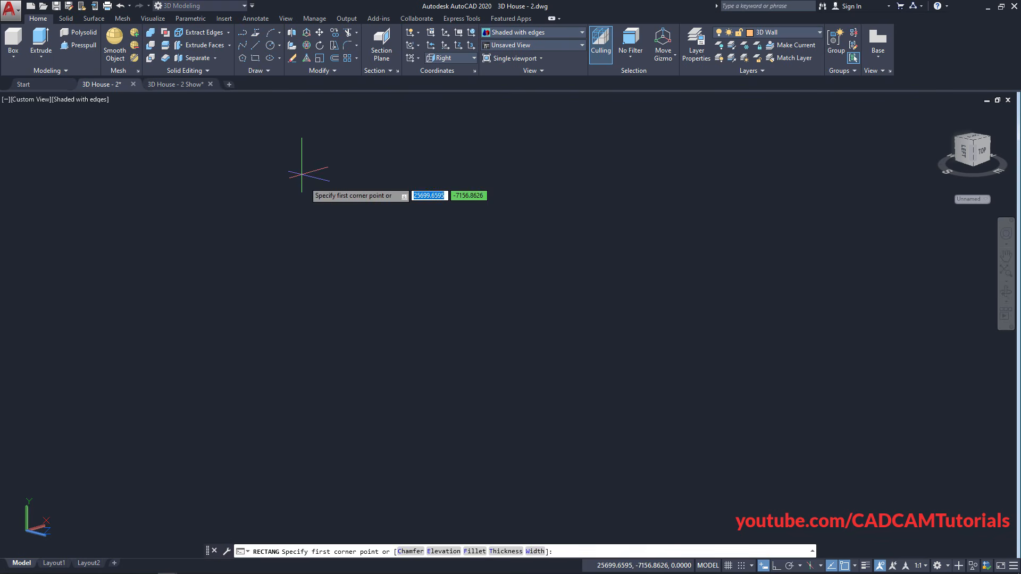
{"action": "left_click", "coordinate": [401, 442]}
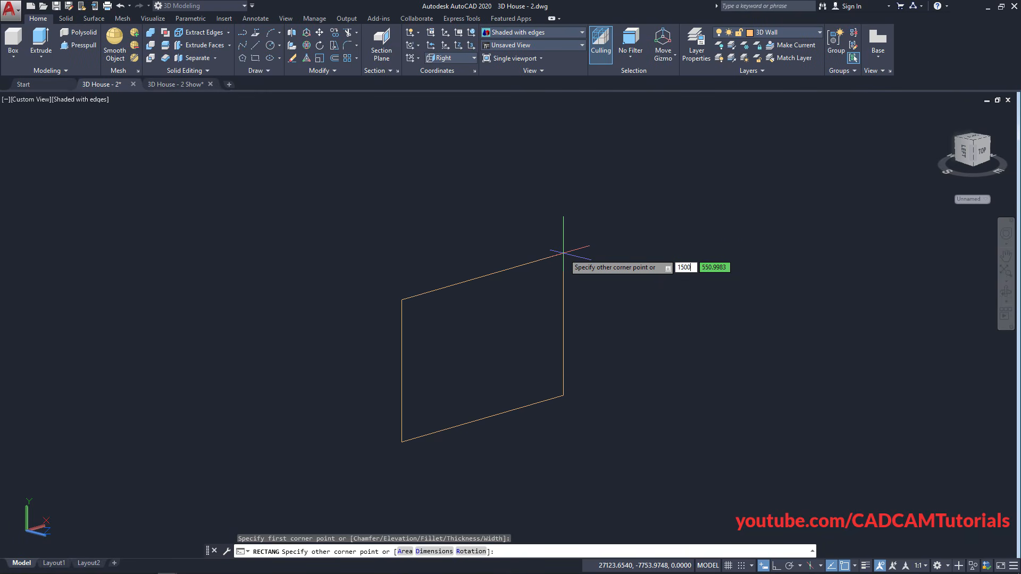
{"action": "type", "text": "1500"}
{"action": "key", "text": "Tab"}
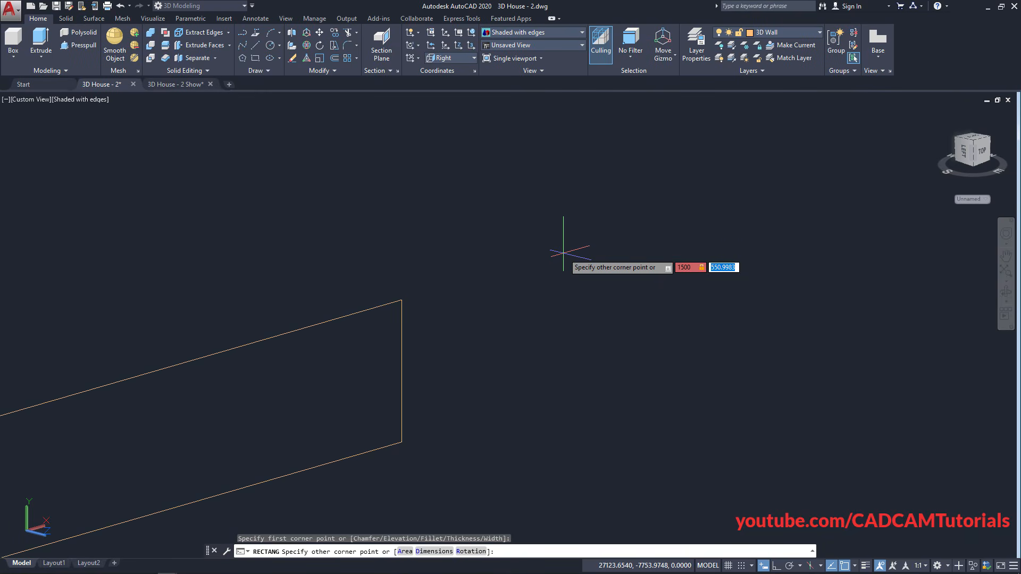
{"action": "key", "text": "Return"}
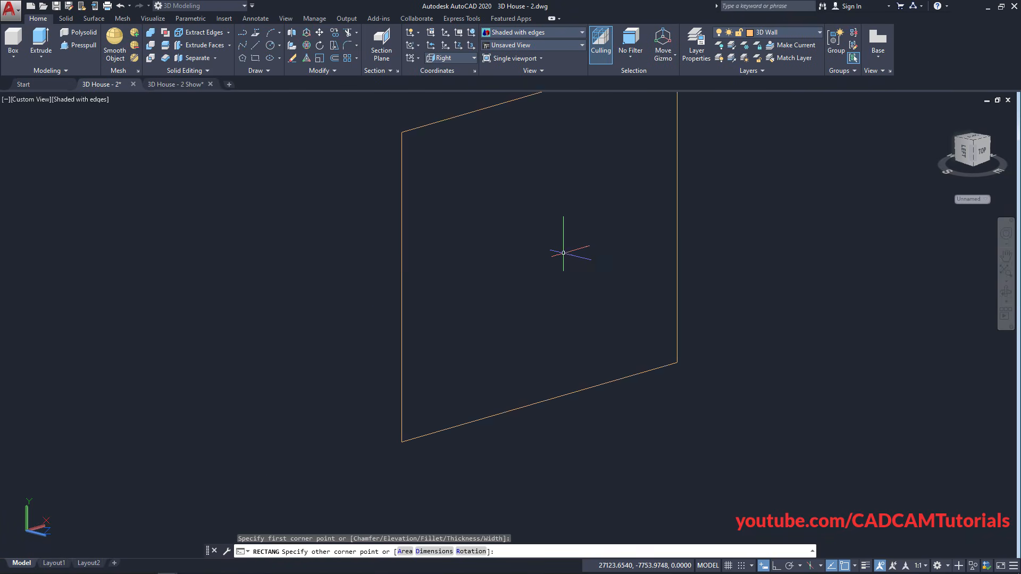
{"action": "middle_click_drag", "start_coordinate": [596, 221], "coordinate": [505, 322]}
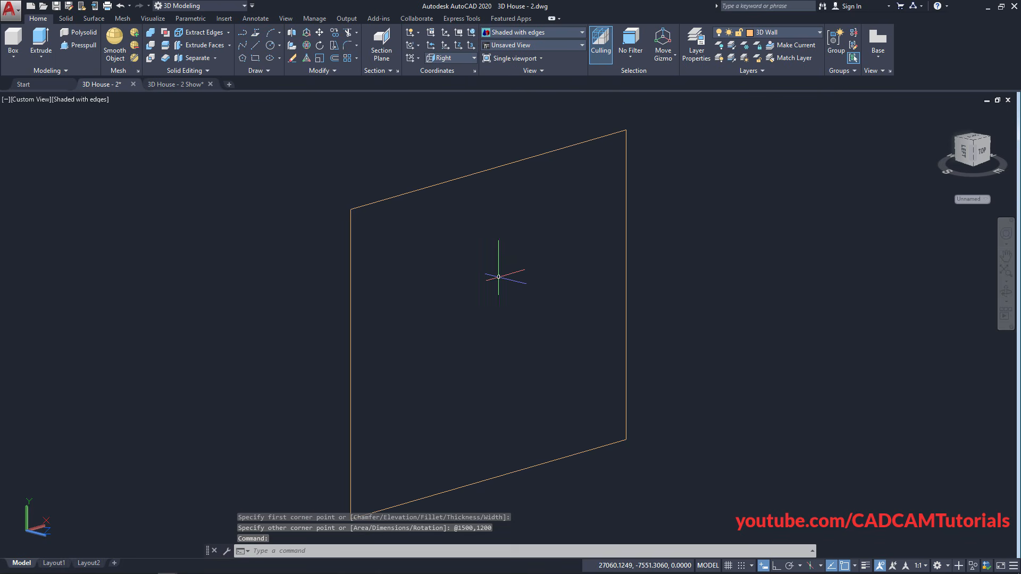
Offset the 1500 by 1200 rectangle 50 units inward to create the frame border
{"action": "left_click", "coordinate": [334, 61]}
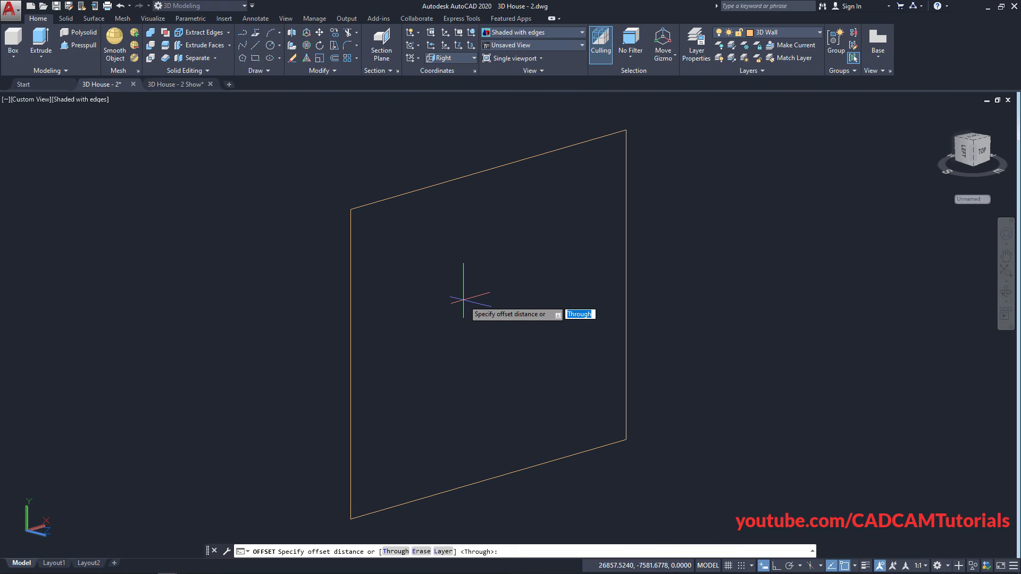
{"action": "key", "text": "Return"}
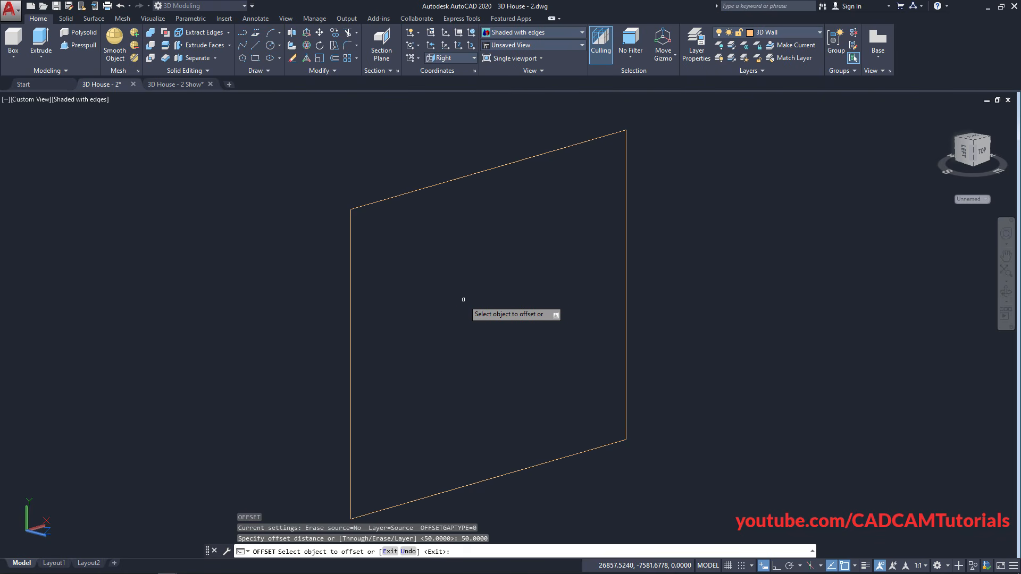
{"action": "left_click", "coordinate": [450, 180]}
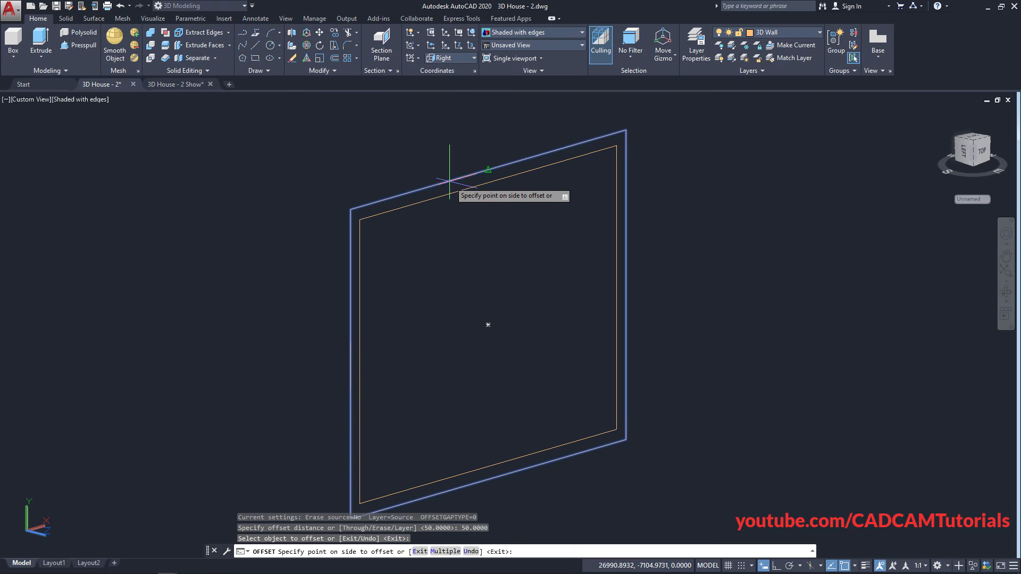
{"action": "left_click", "coordinate": [444, 244]}
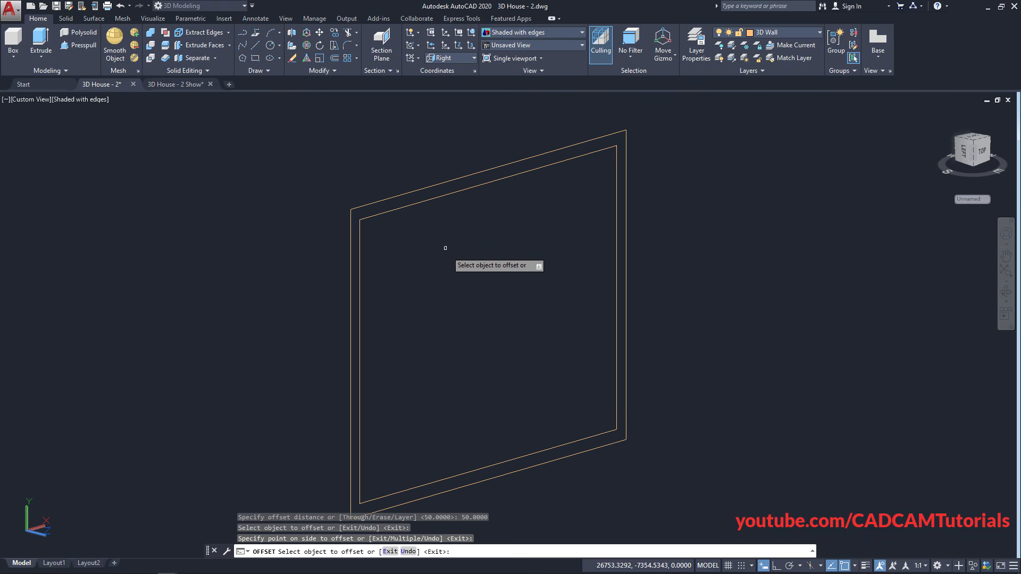
{"action": "key", "text": "Return"}
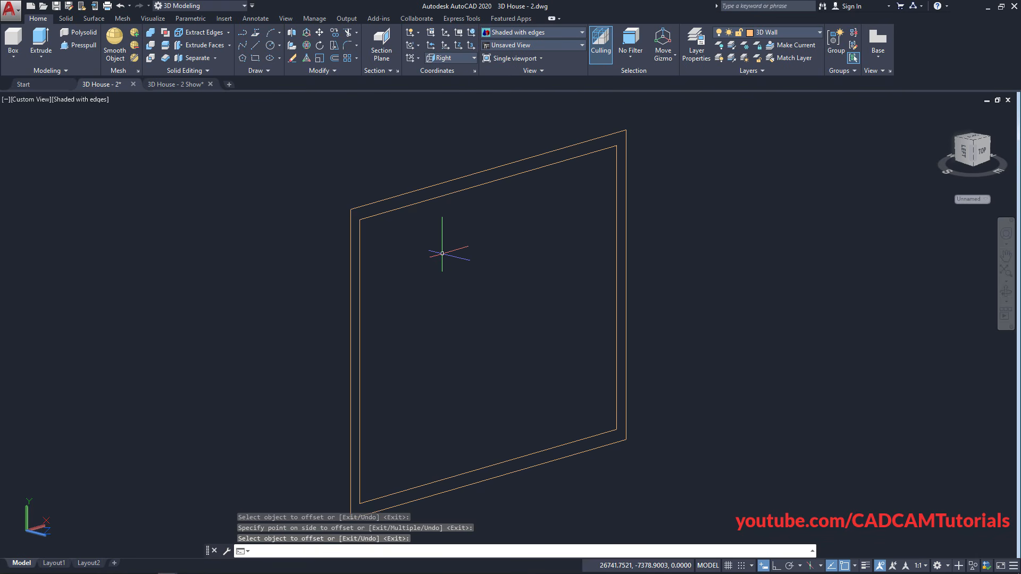
Draw a vertical divider from the inner rectangle's top edge to its bottom edge
{"action": "left_click", "coordinate": [258, 48]}
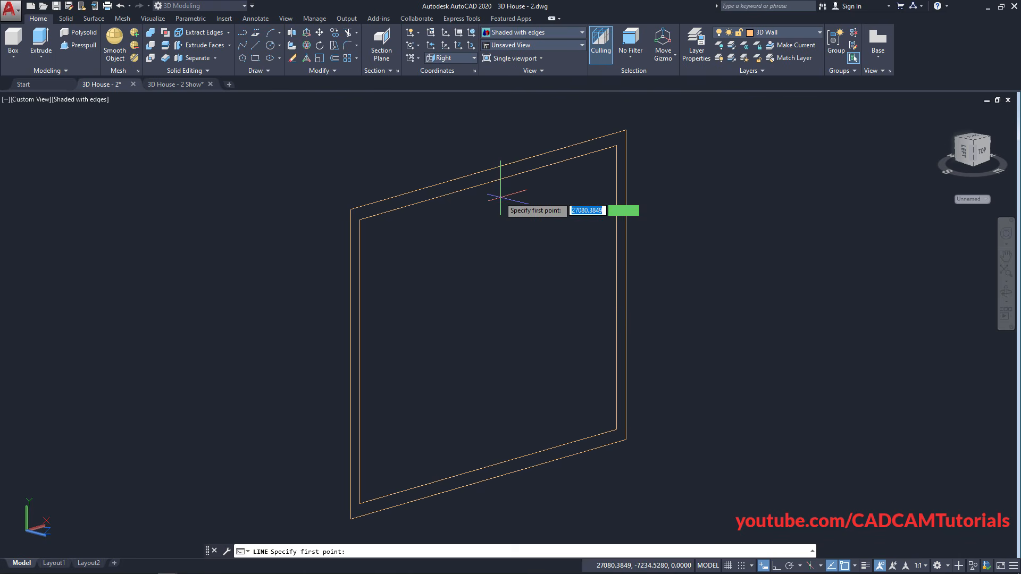
{"action": "left_click", "coordinate": [488, 183]}
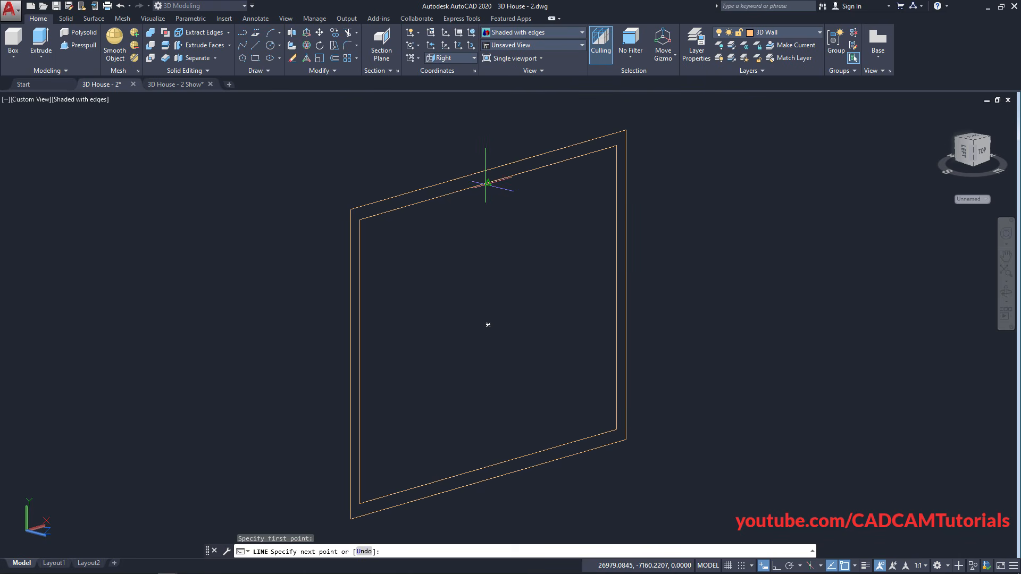
{"action": "left_click", "coordinate": [488, 466]}
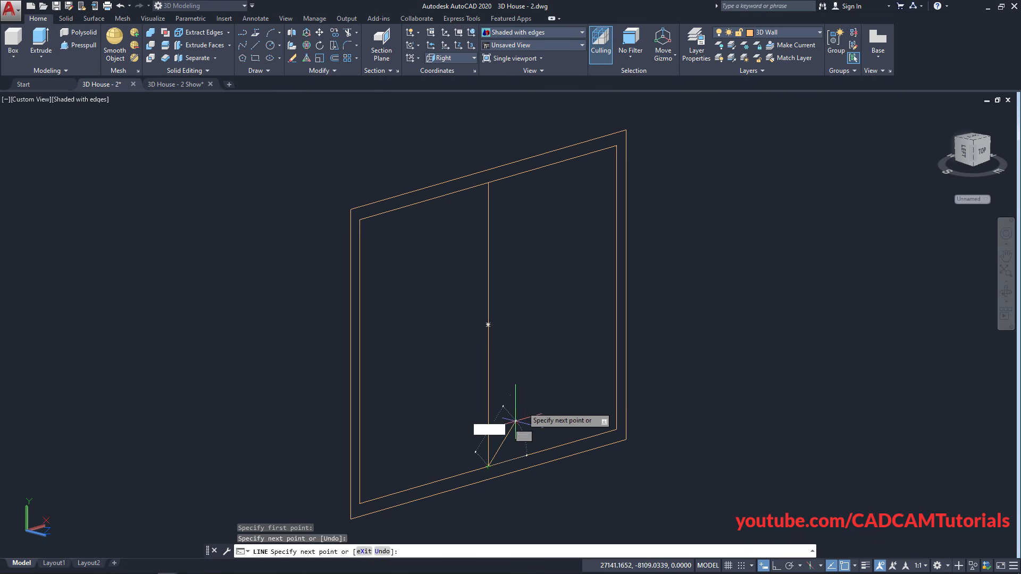
{"action": "key", "text": "Return"}
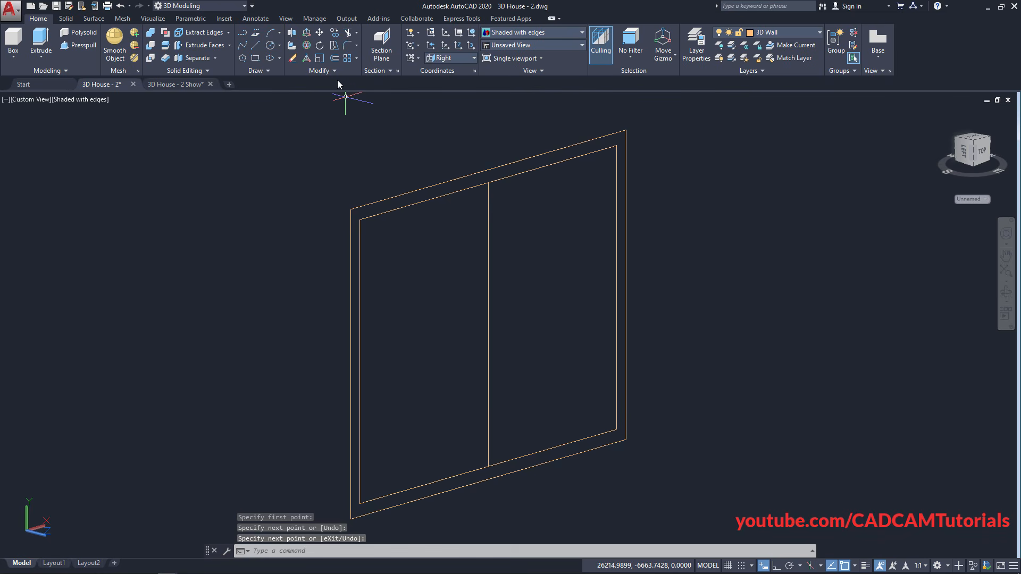
{"action": "left_click", "coordinate": [336, 60]}
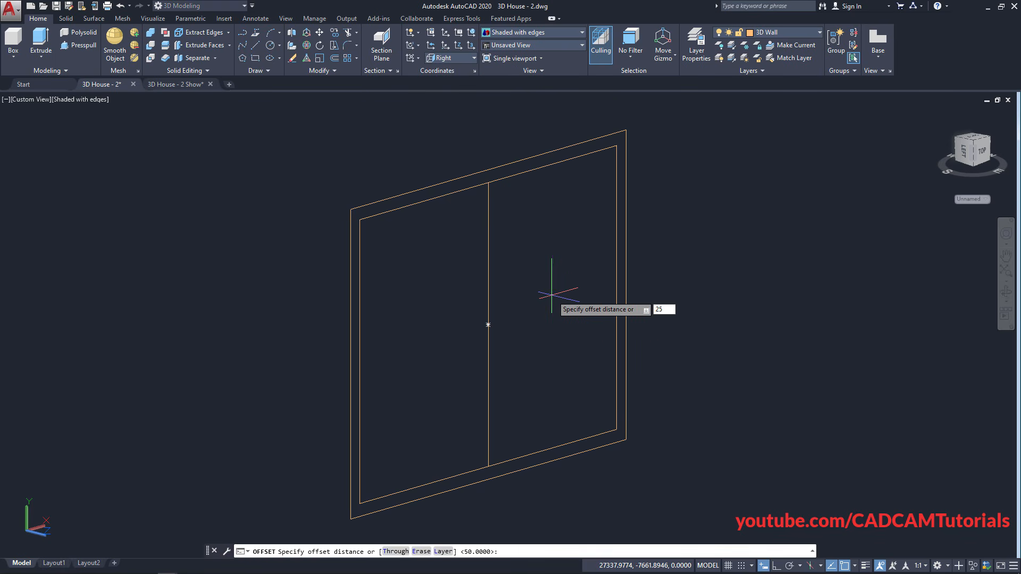
Offset the divider 25 units to the right and left to outline the mullion
{"action": "key", "text": "Return"}
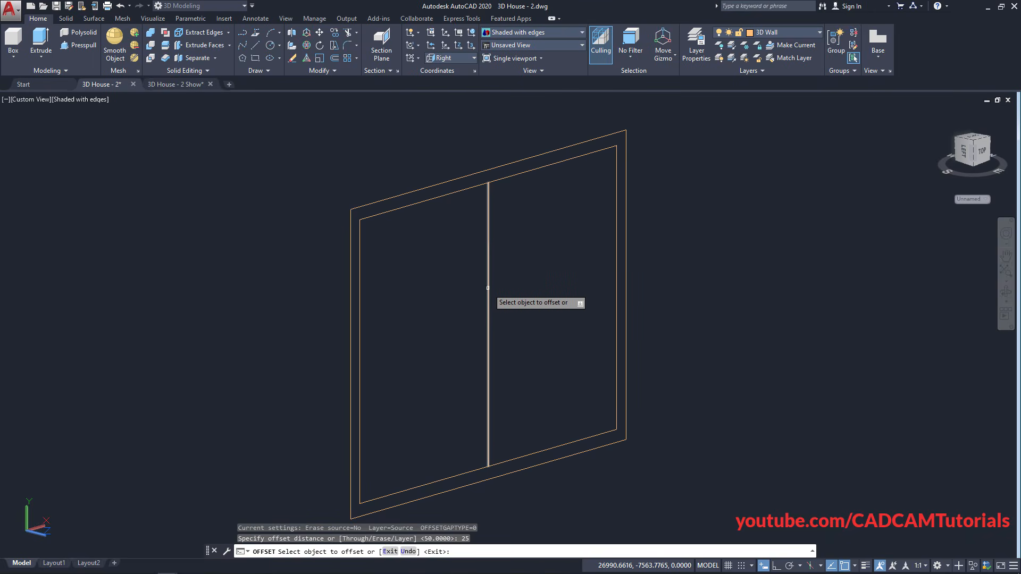
{"action": "left_click", "coordinate": [487, 290]}
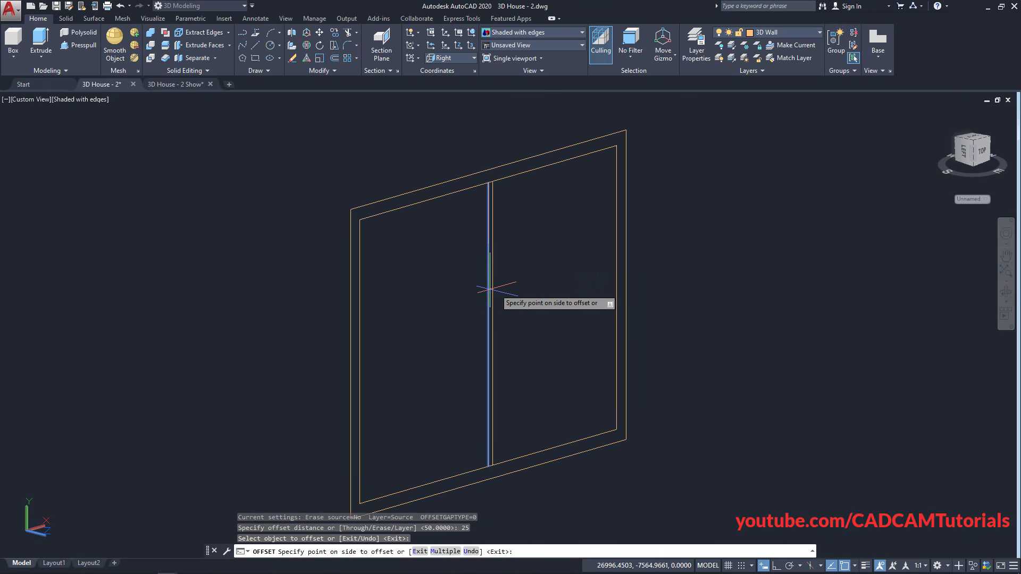
{"action": "left_click", "coordinate": [543, 271]}
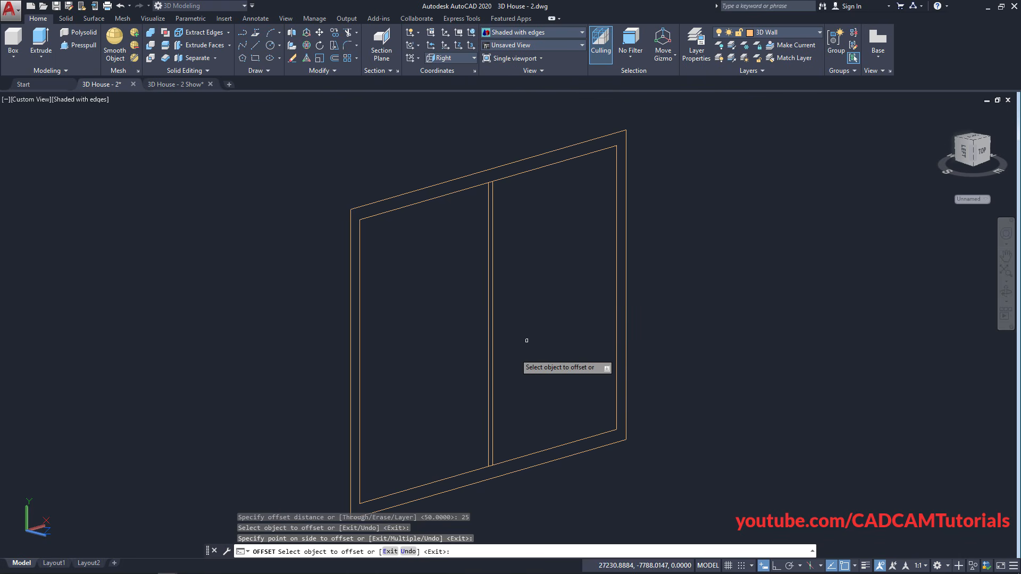
{"action": "left_click", "coordinate": [490, 331]}
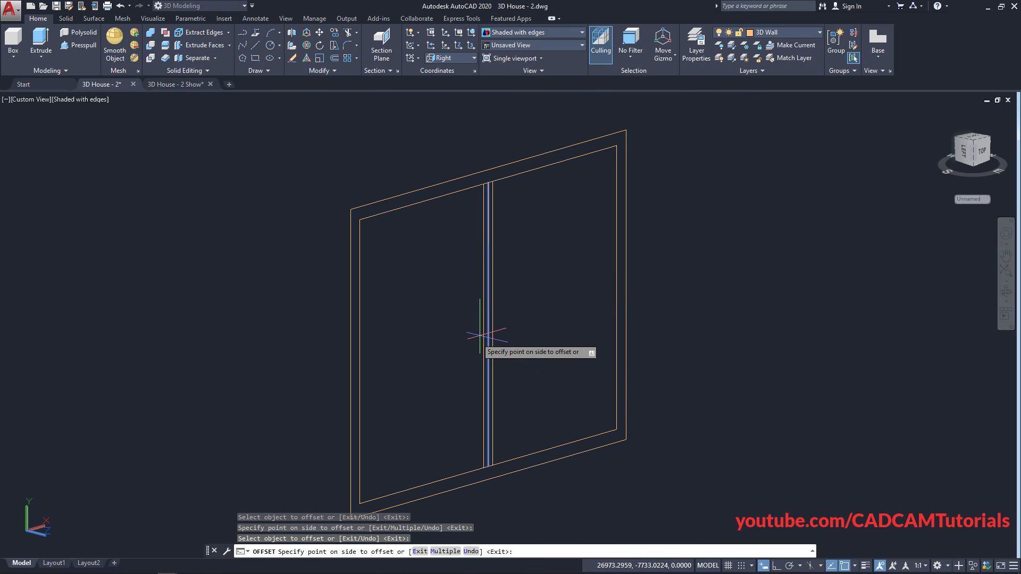
{"action": "left_click", "coordinate": [450, 352]}
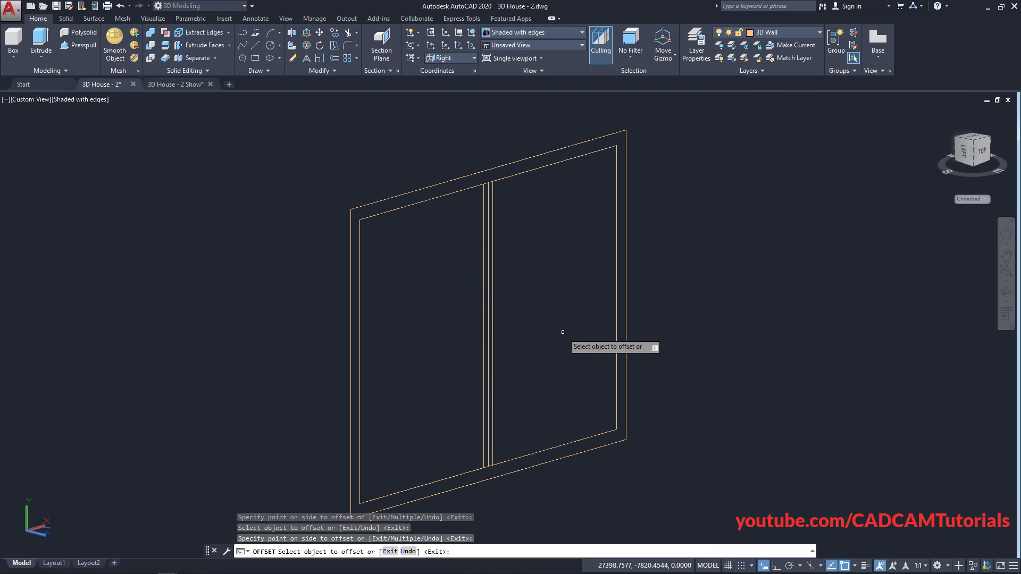
{"action": "key", "text": "Return"}
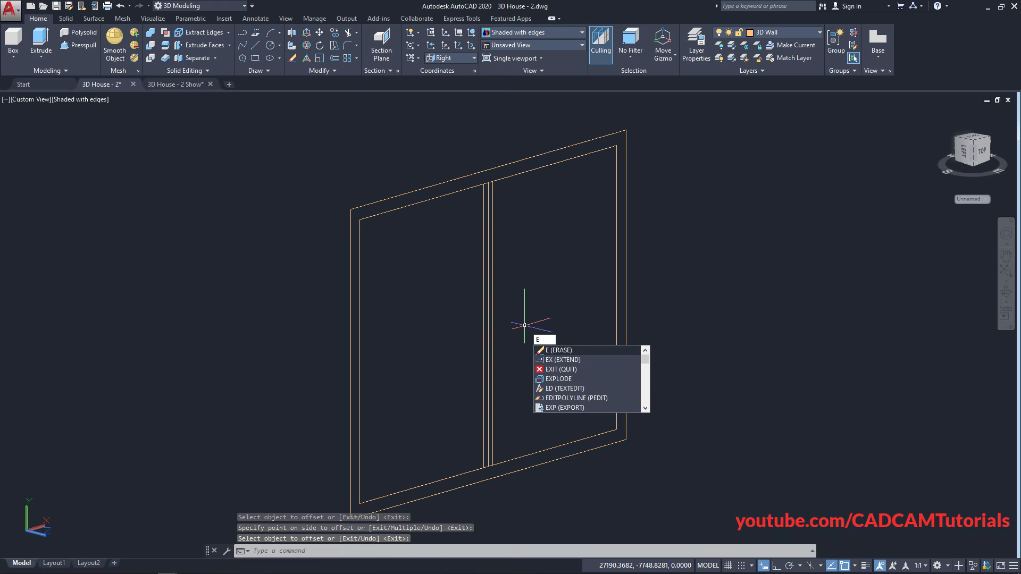
Erase the middle divider line of the window outline
{"action": "key", "text": "Return"}
{"action": "left_click", "coordinate": [487, 347]}
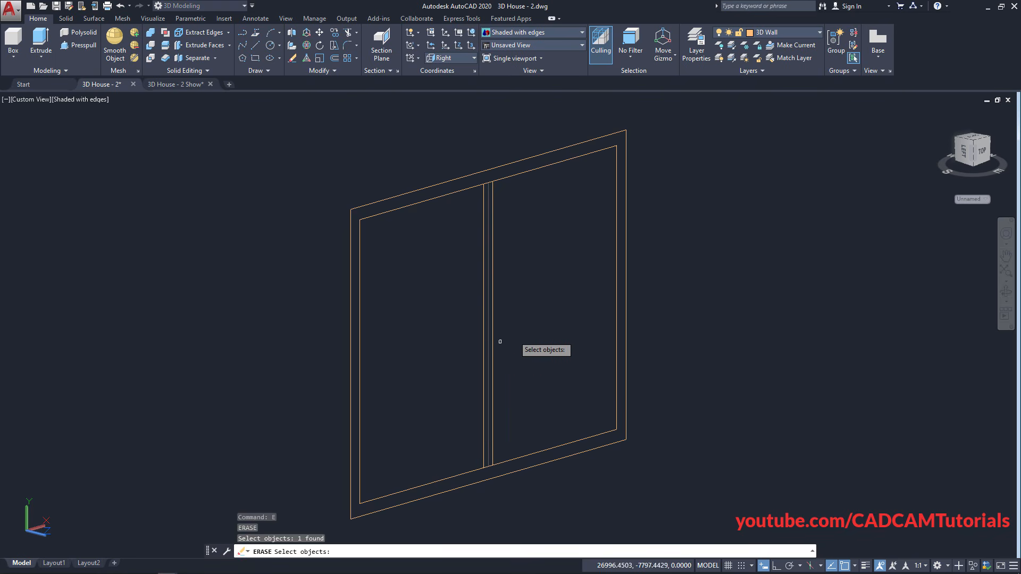
{"action": "key", "text": "Return"}
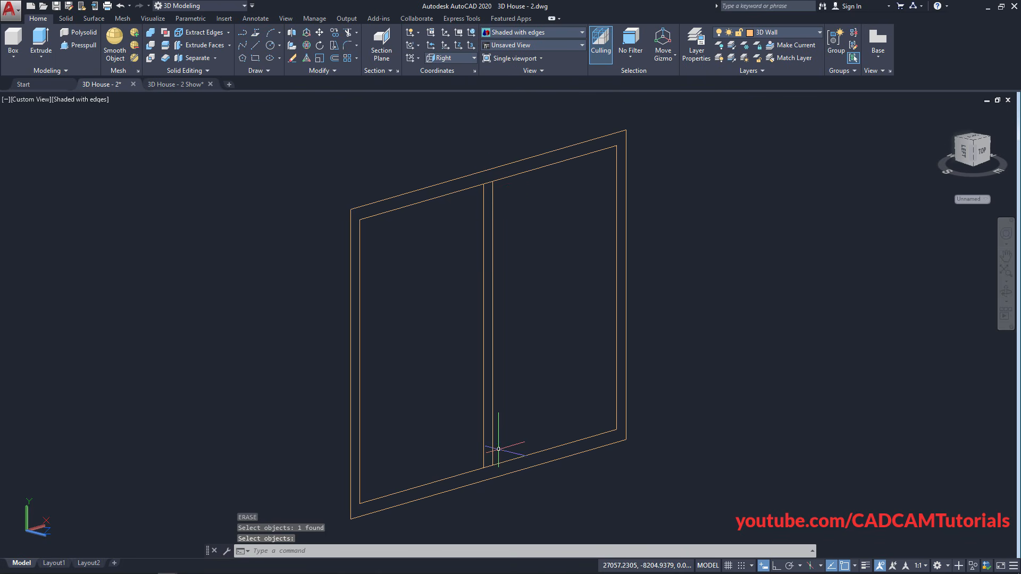
Trim the short top and bottom edges between the mullion lines
{"action": "type", "text": "TR"}
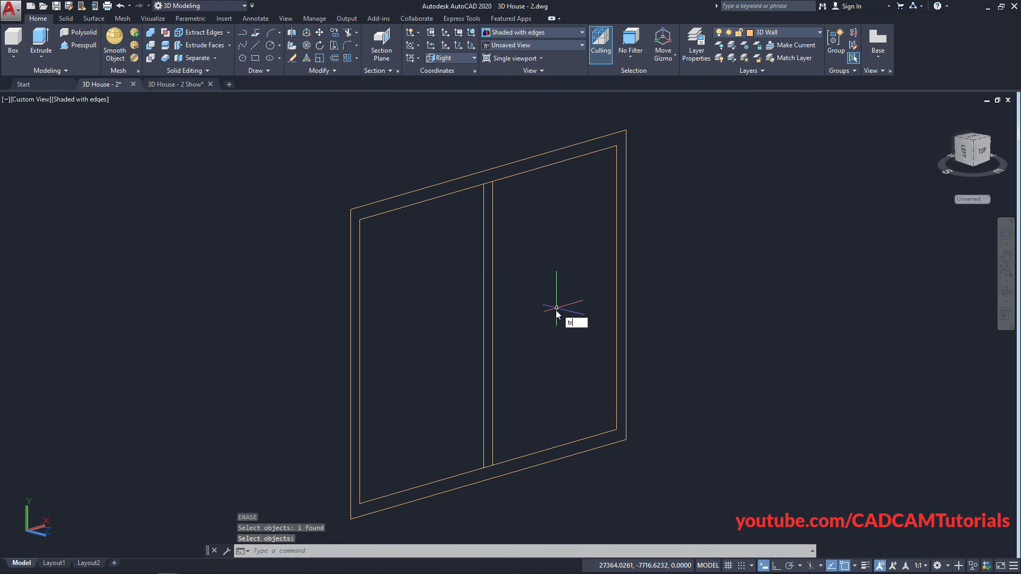
{"action": "key", "text": "Return"}
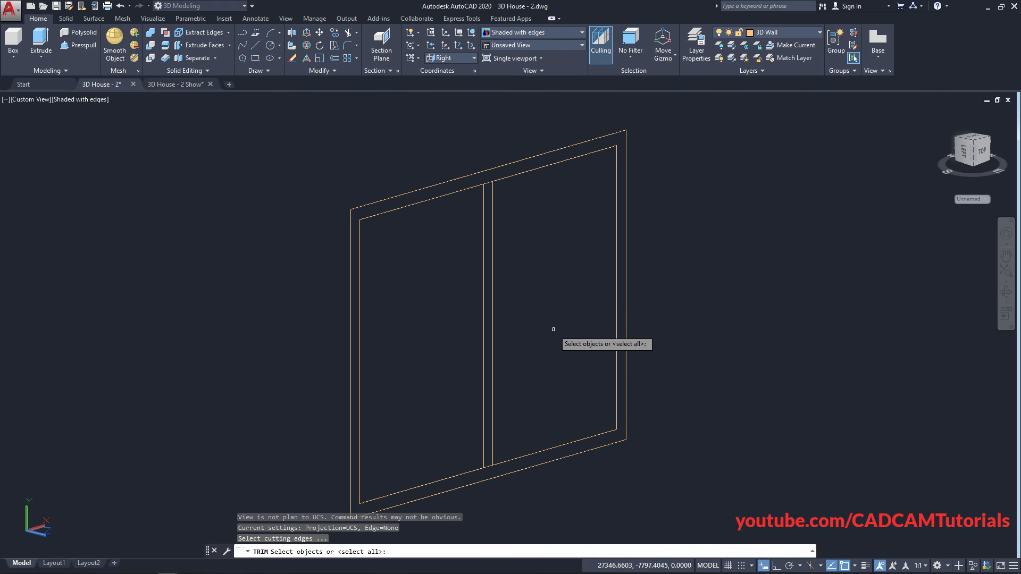
{"action": "key", "text": "Return"}
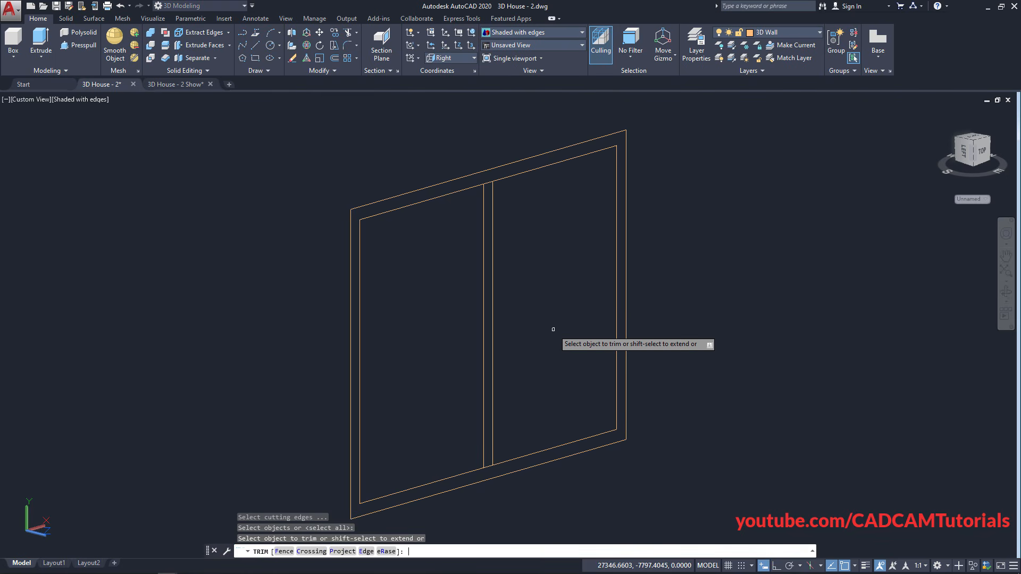
{"action": "left_click", "coordinate": [488, 182]}
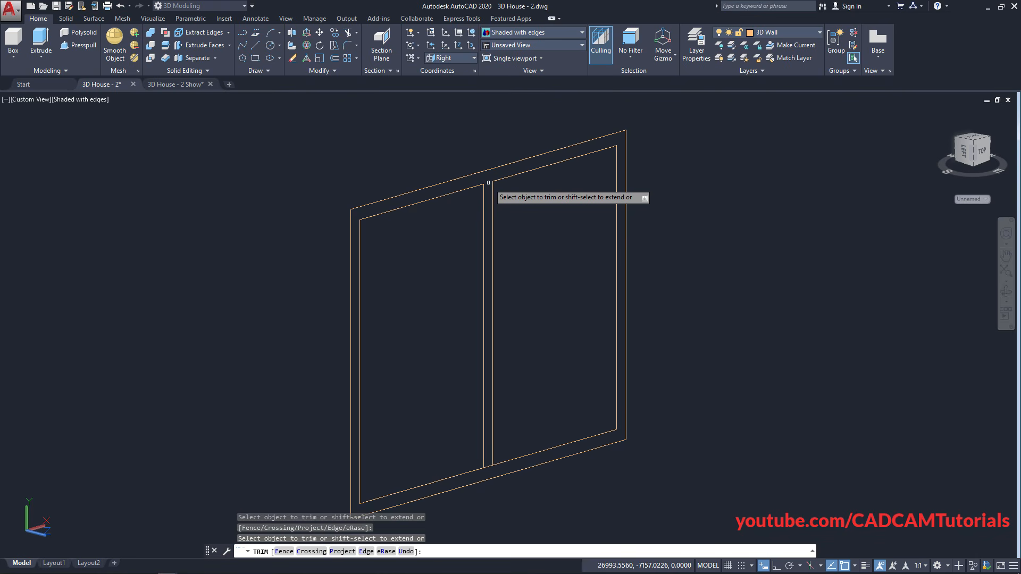
{"action": "left_click", "coordinate": [488, 465]}
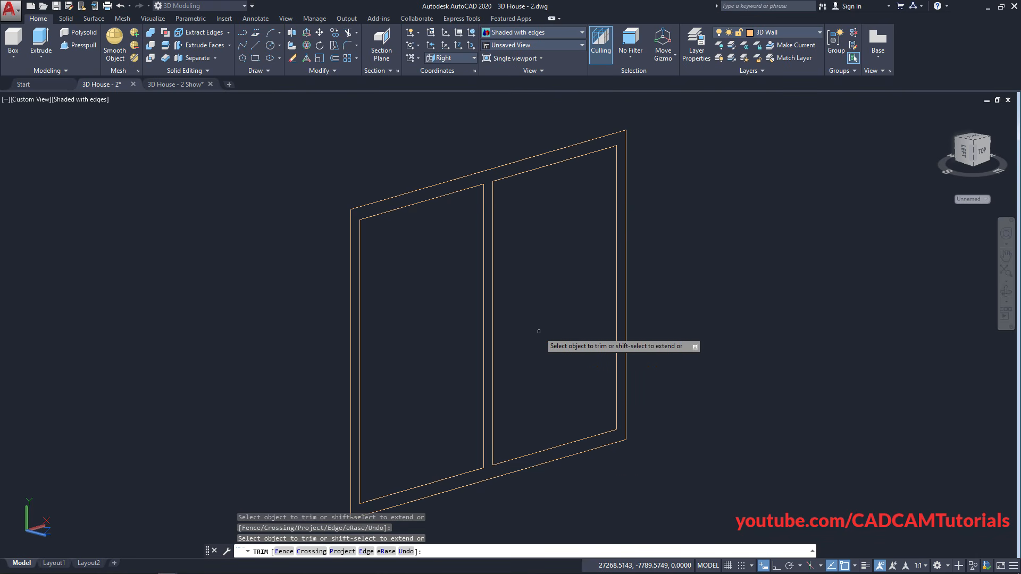
{"action": "key", "text": "Return"}
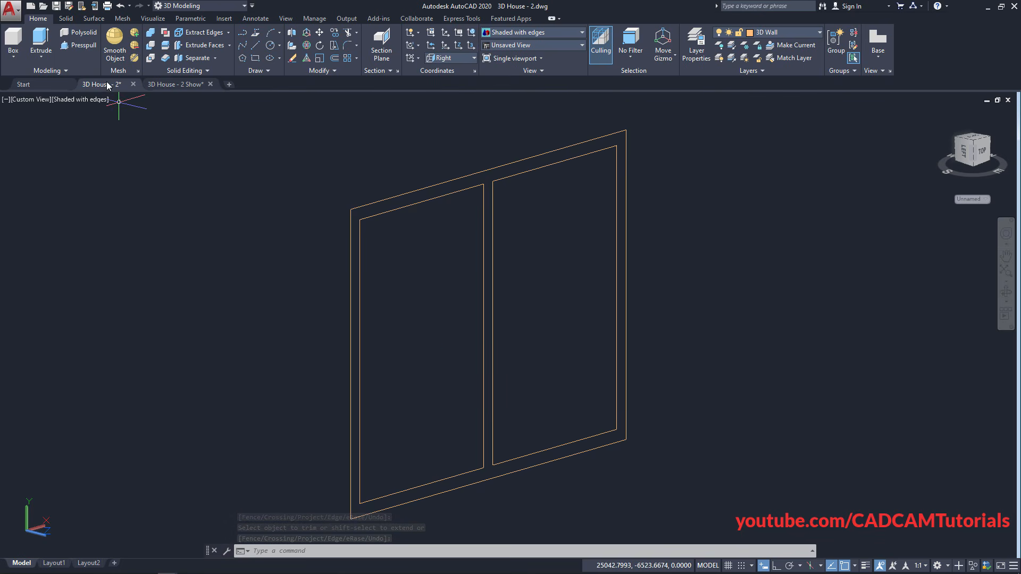
Press-pull the frame border 50 units deep and push the pane region through to open it
{"action": "left_click", "coordinate": [88, 48]}
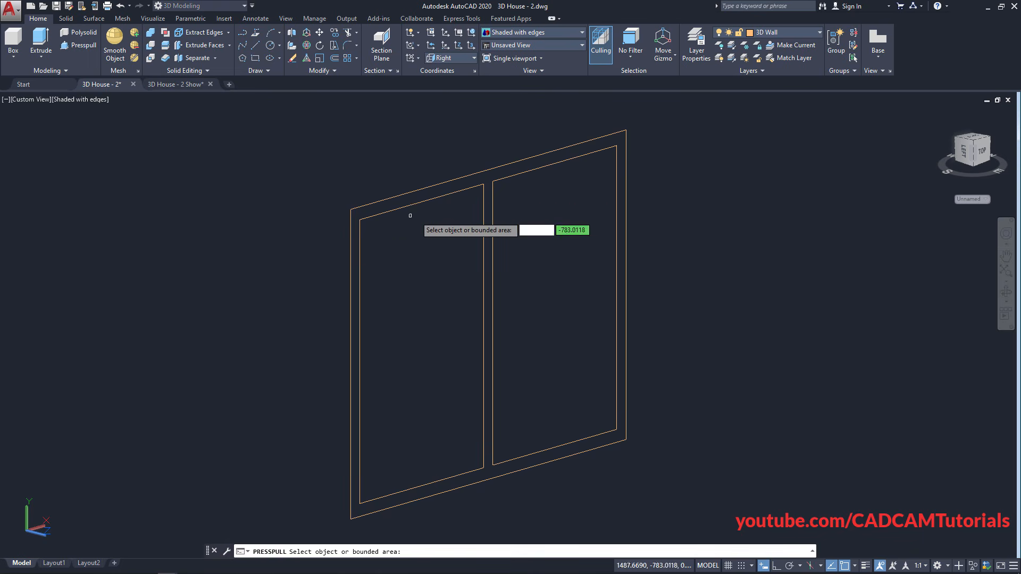
{"action": "left_click", "coordinate": [487, 178]}
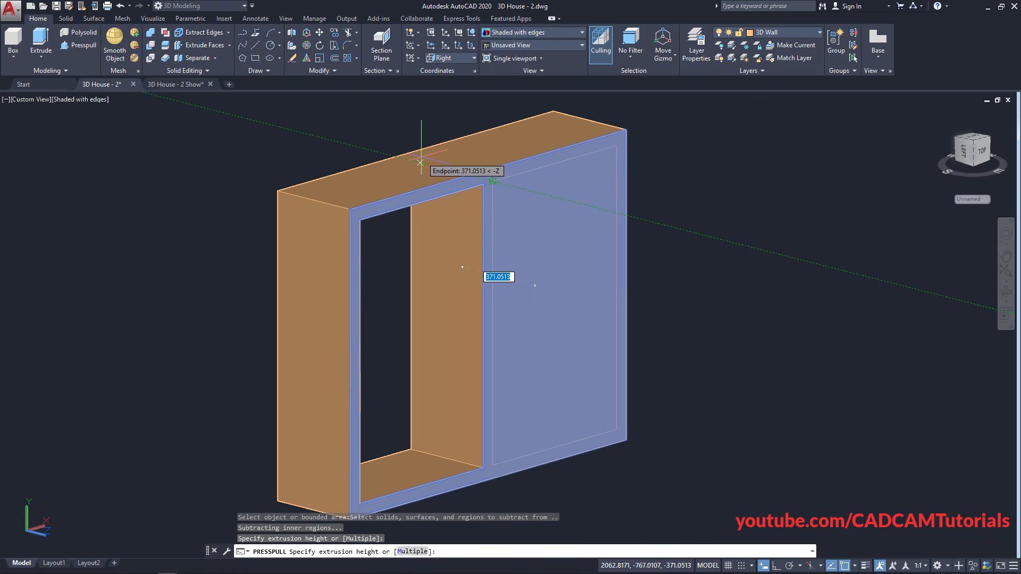
{"action": "type", "text": "5"}
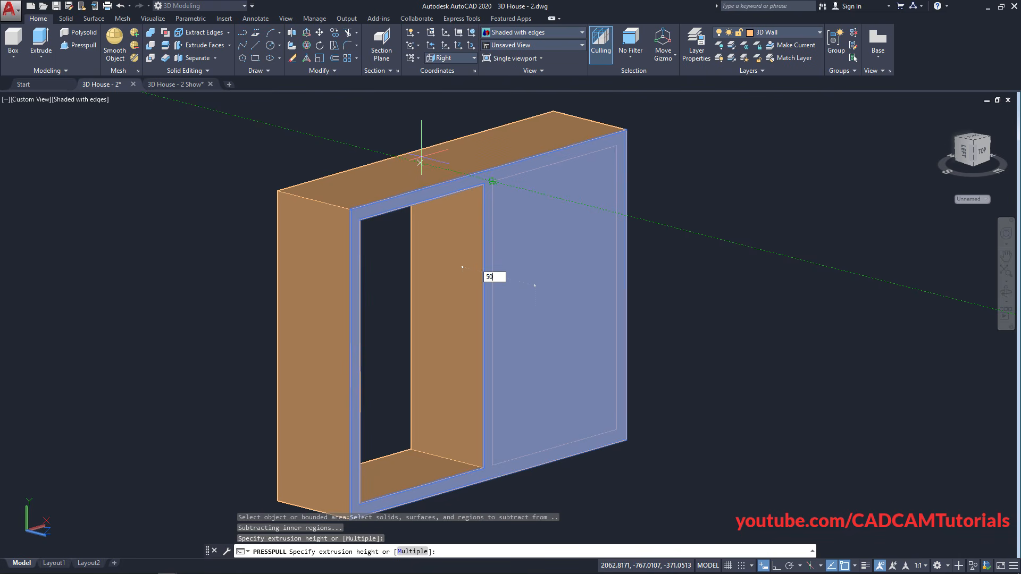
{"action": "type", "text": "0"}
{"action": "key", "text": "Return"}
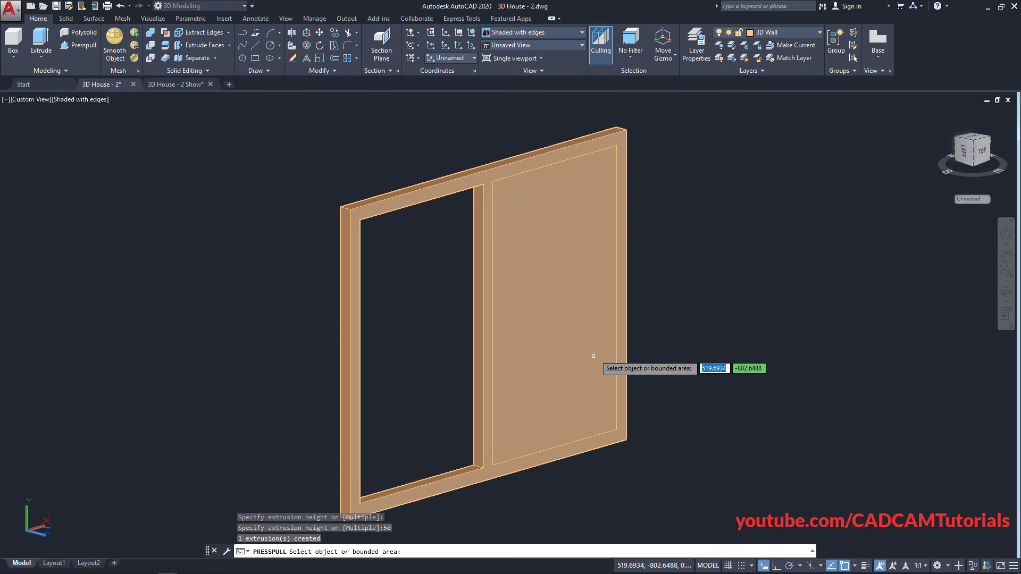
{"action": "left_click", "coordinate": [558, 313]}
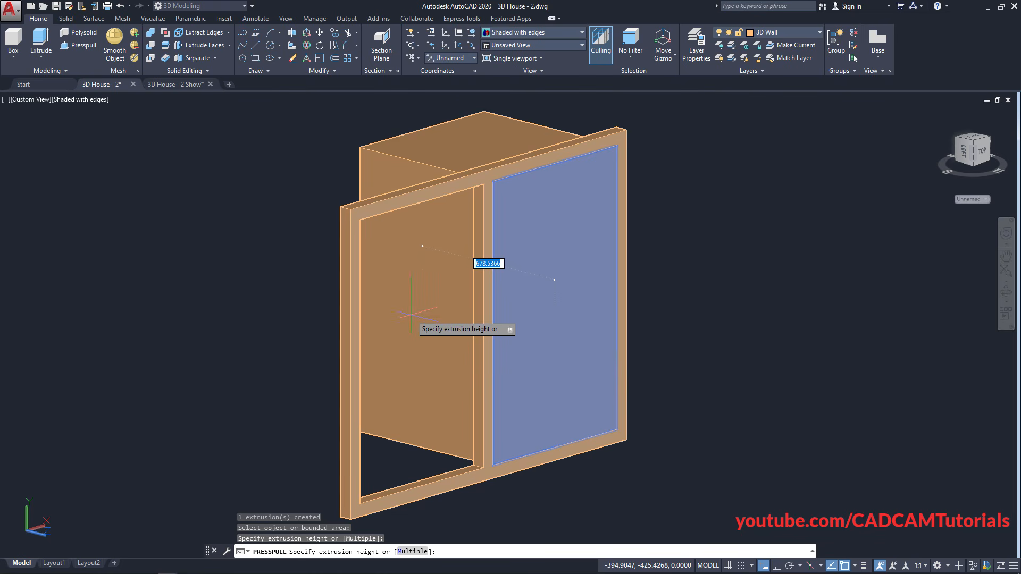
{"action": "left_click", "coordinate": [411, 313]}
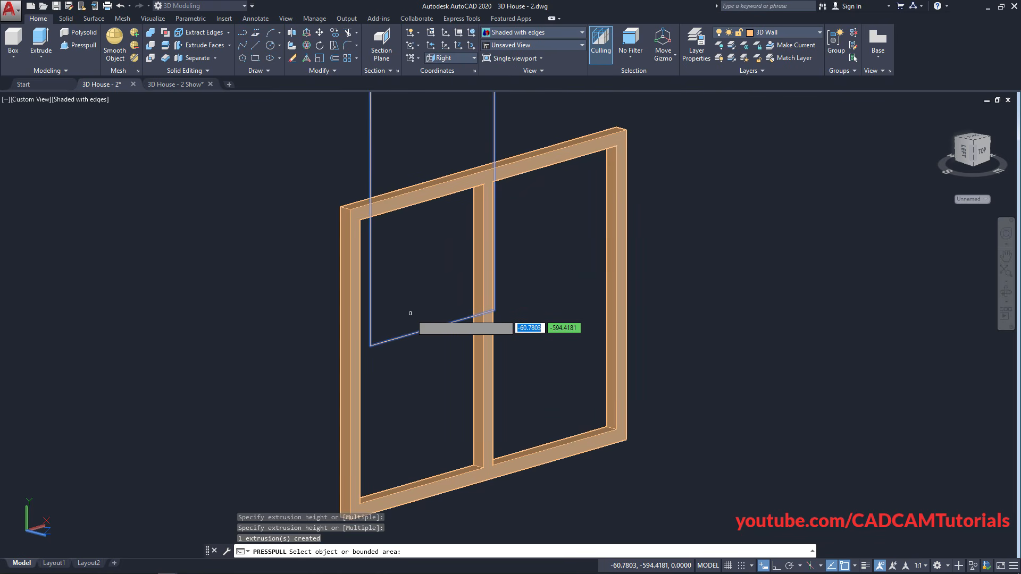
{"action": "key", "text": "Return"}
{"action": "middle_click_drag", "start_coordinate": [441, 314], "coordinate": [458, 312]}
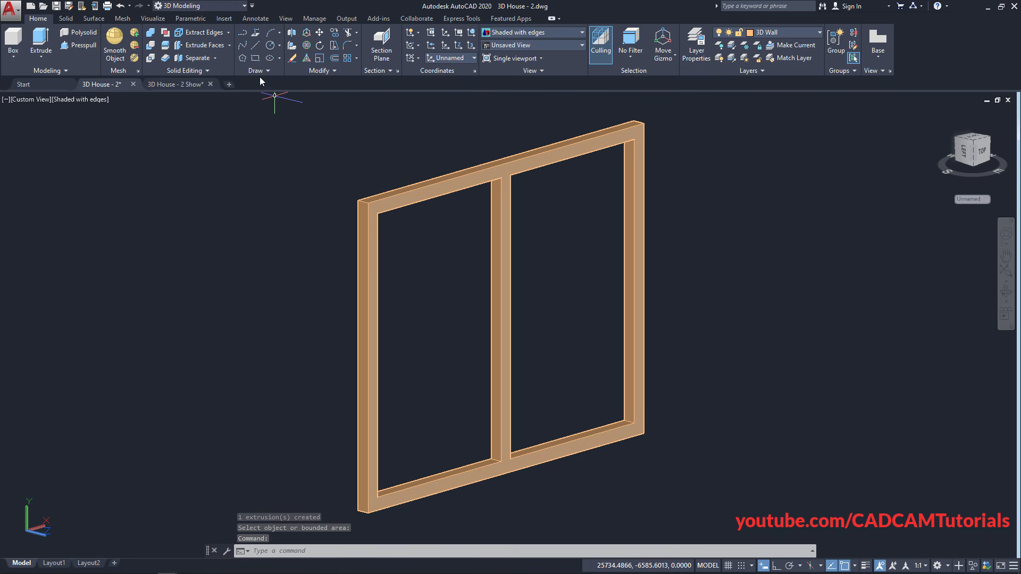
Draw a rectangle from the frame's outer top-left corner to its bottom-right corner
{"action": "left_click", "coordinate": [255, 58]}
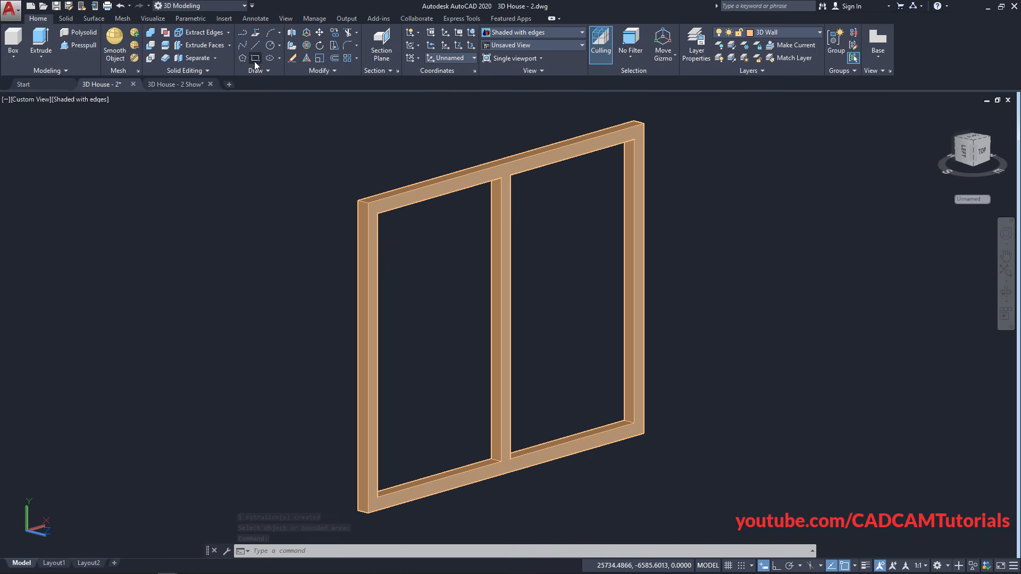
{"action": "scroll", "coordinate": [354, 189], "scroll_direction": "up", "scroll_amount": 7}
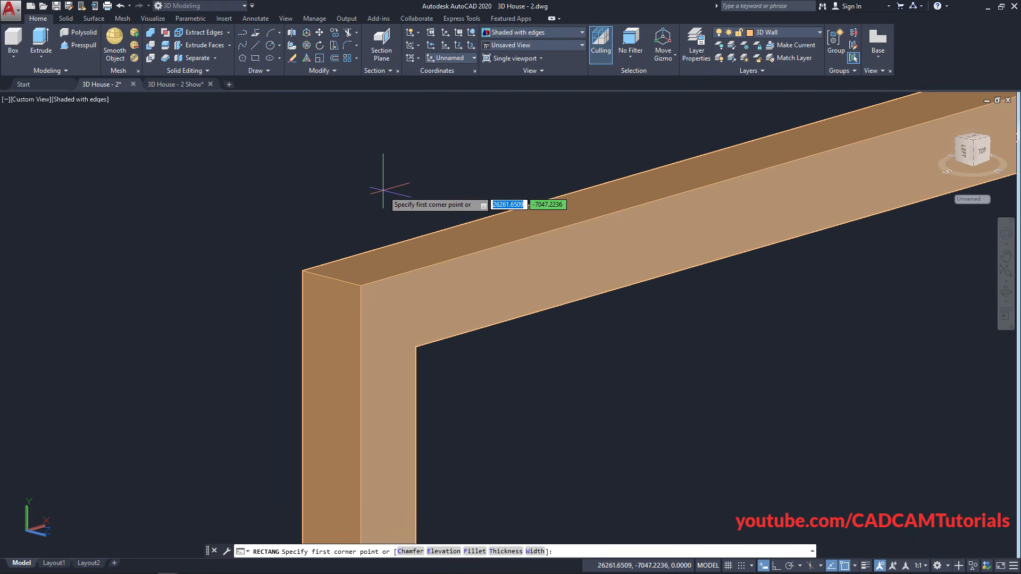
{"action": "left_click", "coordinate": [331, 278]}
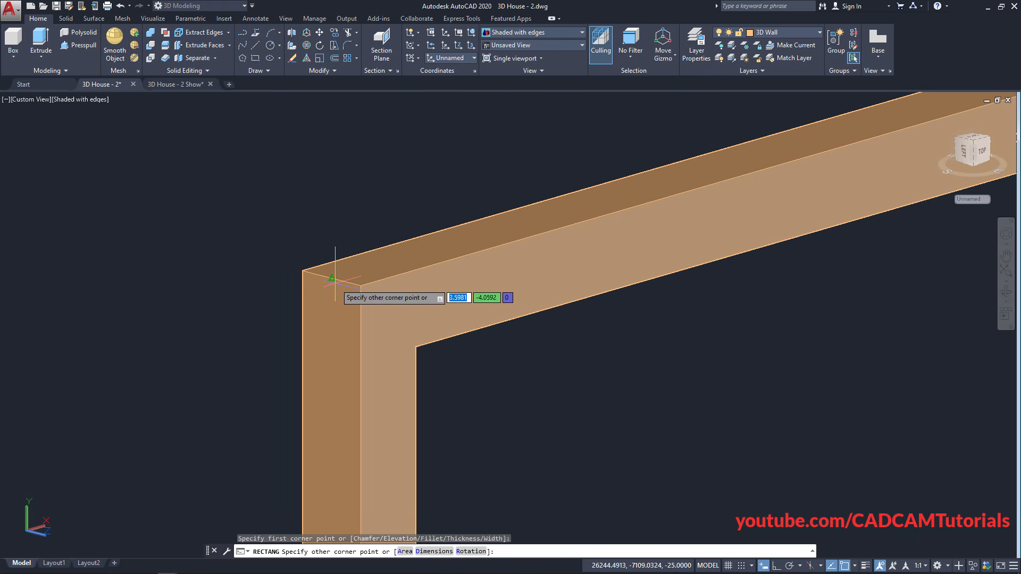
{"action": "scroll", "coordinate": [399, 302], "scroll_direction": "down", "scroll_amount": 5}
{"action": "scroll", "coordinate": [417, 351], "scroll_direction": "up", "scroll_amount": 2}
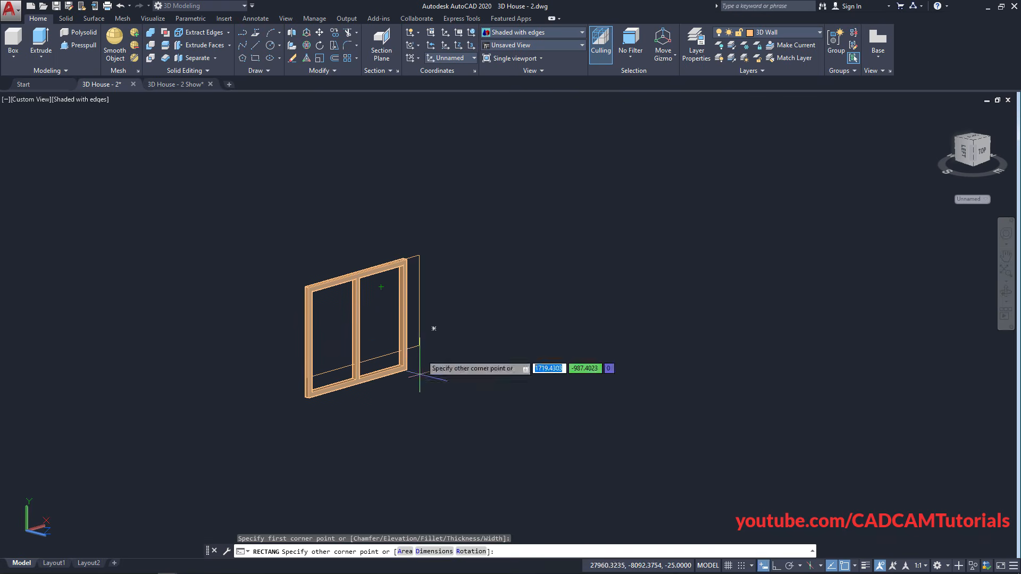
{"action": "scroll", "coordinate": [396, 374], "scroll_direction": "up", "scroll_amount": 6}
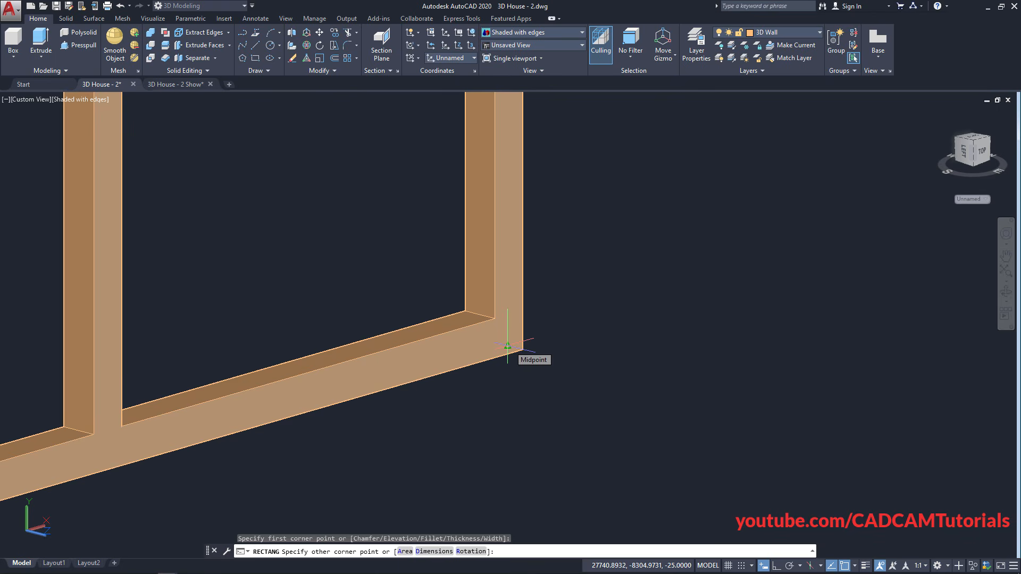
{"action": "left_click", "coordinate": [511, 353]}
{"action": "scroll", "coordinate": [530, 359], "scroll_direction": "down", "scroll_amount": 5}
{"action": "scroll", "coordinate": [376, 405], "scroll_direction": "up", "scroll_amount": 6}
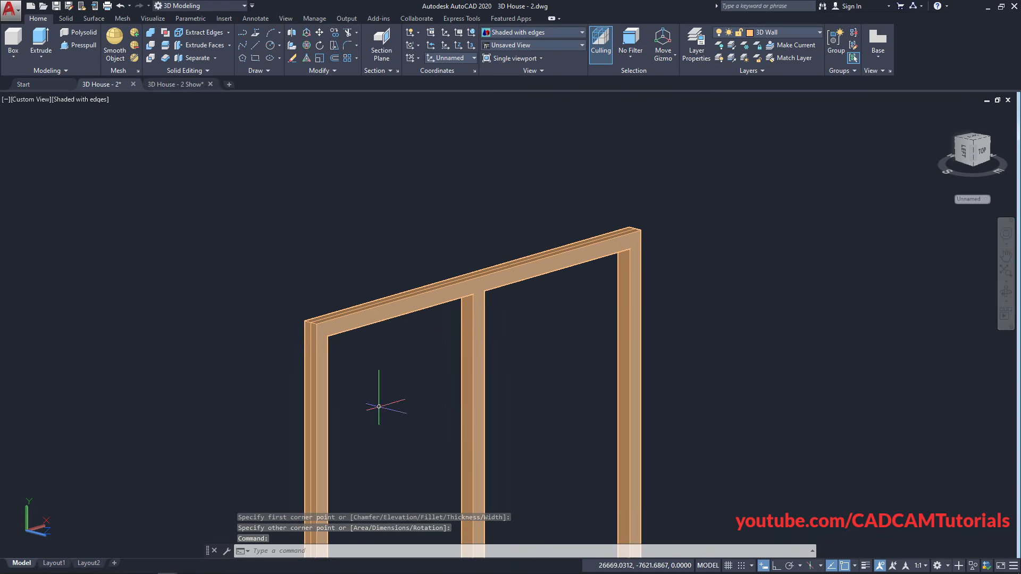
{"action": "scroll", "coordinate": [351, 378], "scroll_direction": "up", "scroll_amount": 2}
{"action": "middle_click_drag", "start_coordinate": [407, 426], "coordinate": [364, 321]}
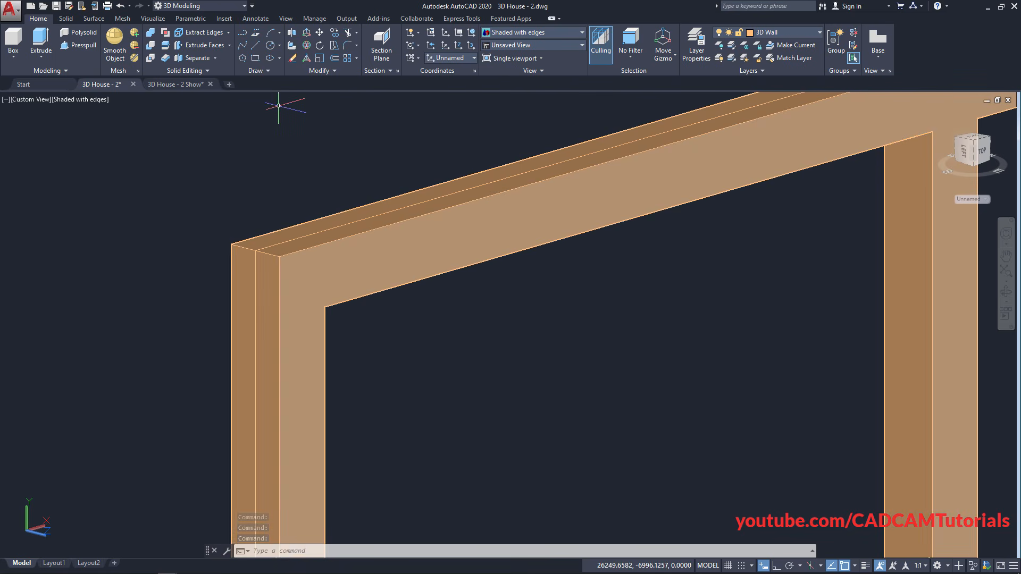
Convert the rectangle into a region with Draw > Region
{"action": "left_click", "coordinate": [262, 71]}
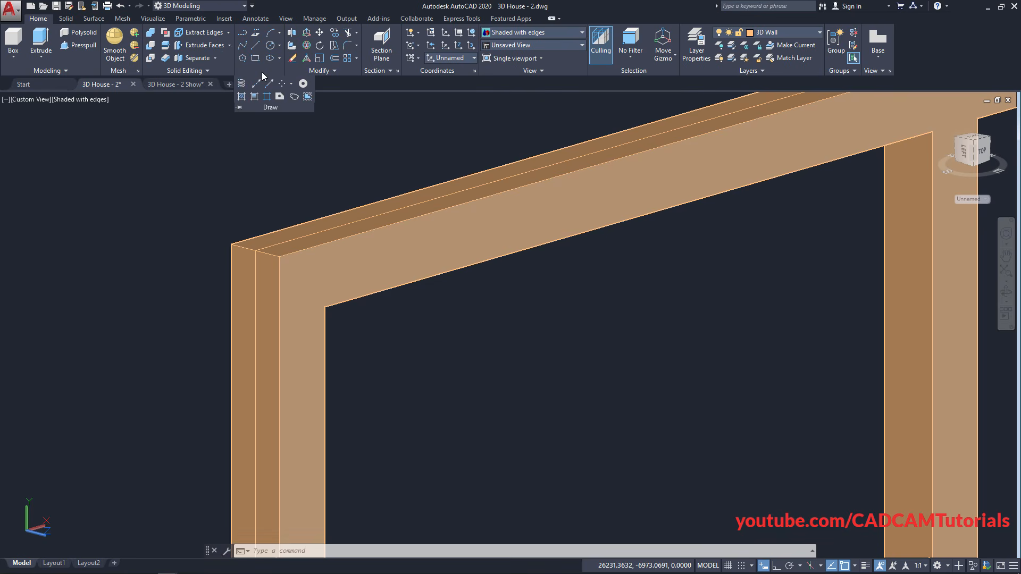
{"action": "left_click", "coordinate": [282, 97]}
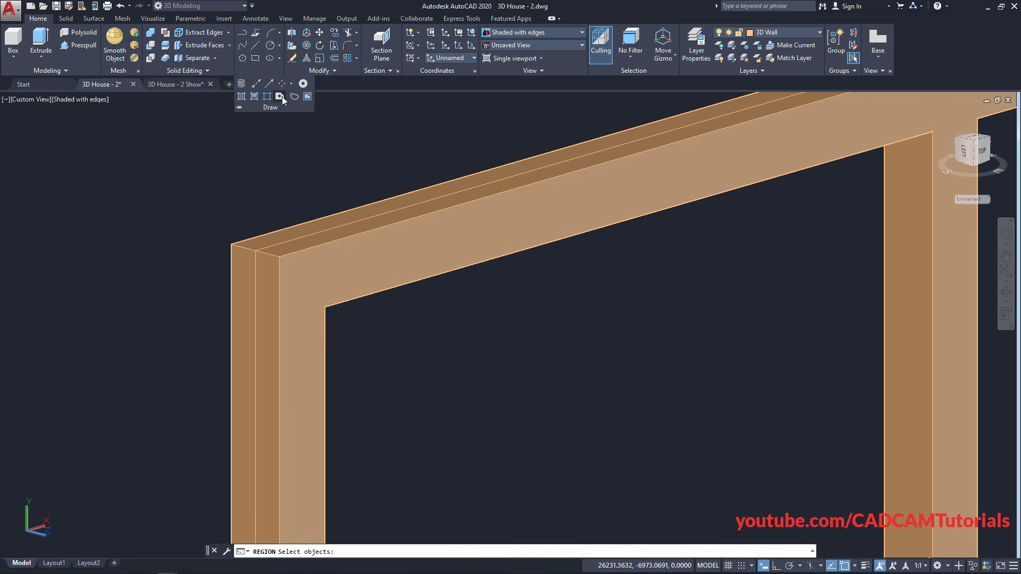
{"action": "left_click", "coordinate": [324, 229]}
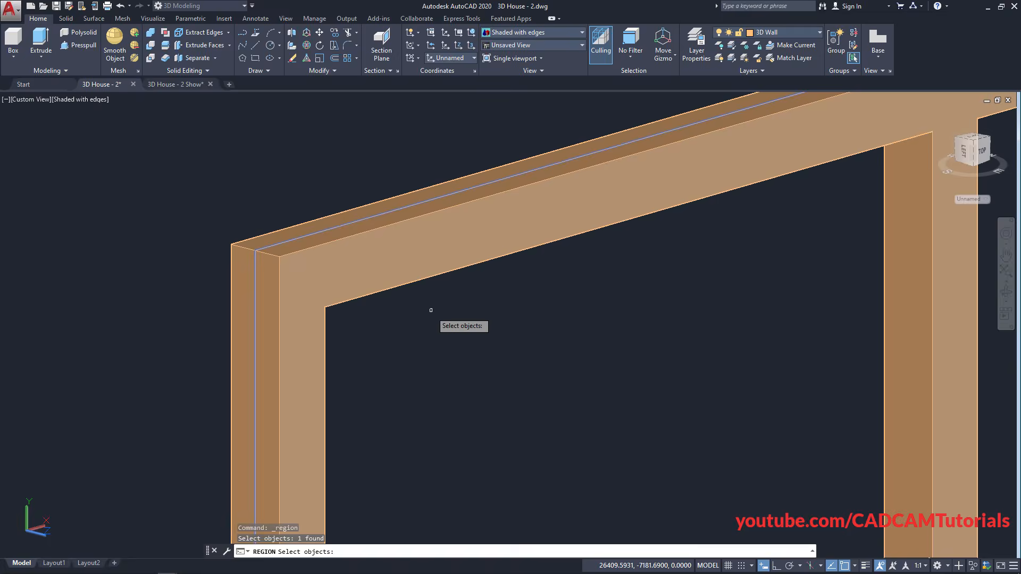
{"action": "key", "text": "Return"}
{"action": "scroll", "coordinate": [394, 206], "scroll_direction": "down", "scroll_amount": 3}
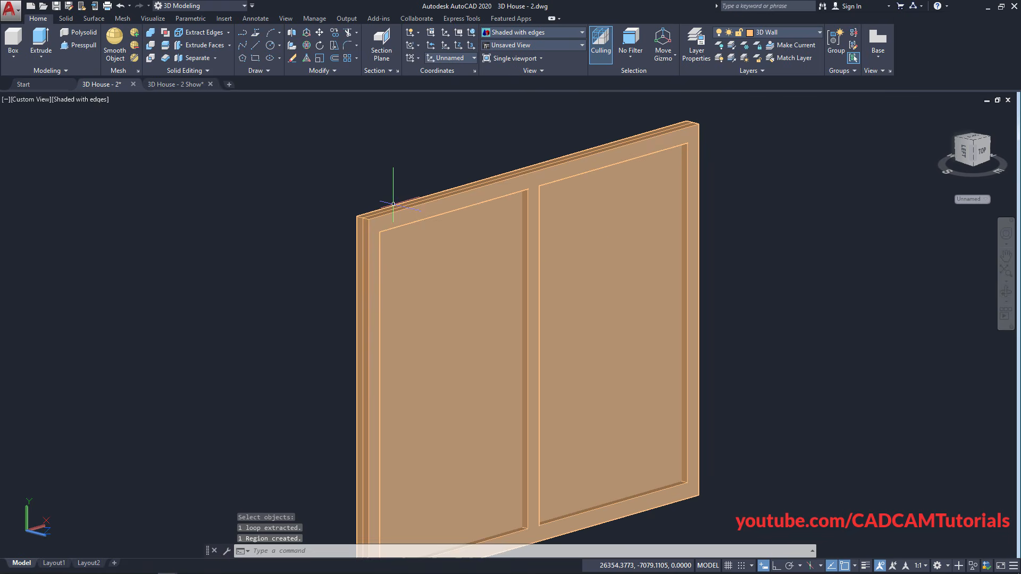
{"action": "mouse_move", "coordinate": [564, 265]}
{"action": "middle_mouse_down"}
{"action": "mouse_move", "coordinate": [503, 244]}
{"action": "mouse_move", "coordinate": [425, 237]}
{"action": "middle_mouse_up"}
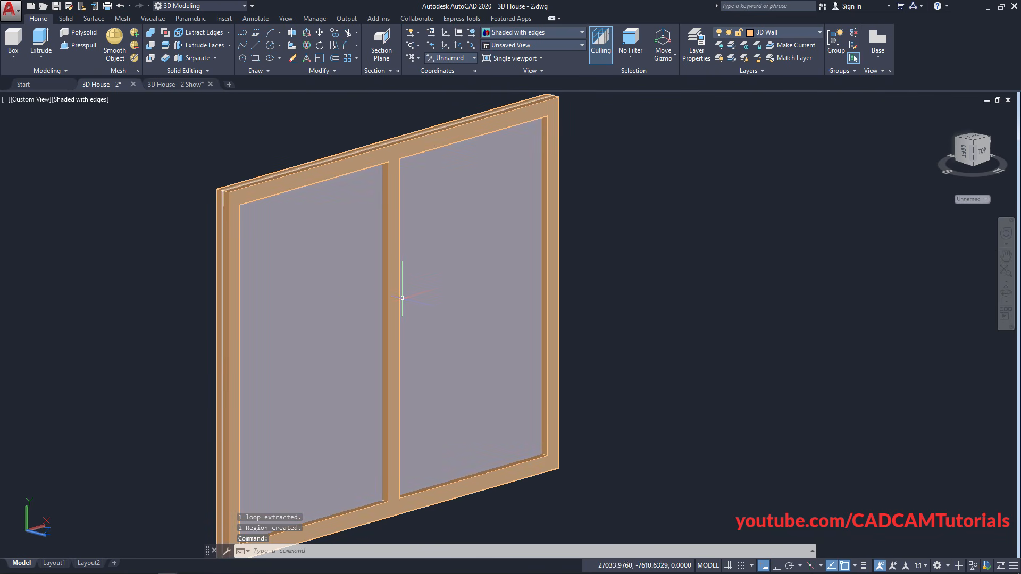
Browse the Materials Browser to Autodesk Library > Metal > Aluminum
{"action": "left_click", "coordinate": [155, 20]}
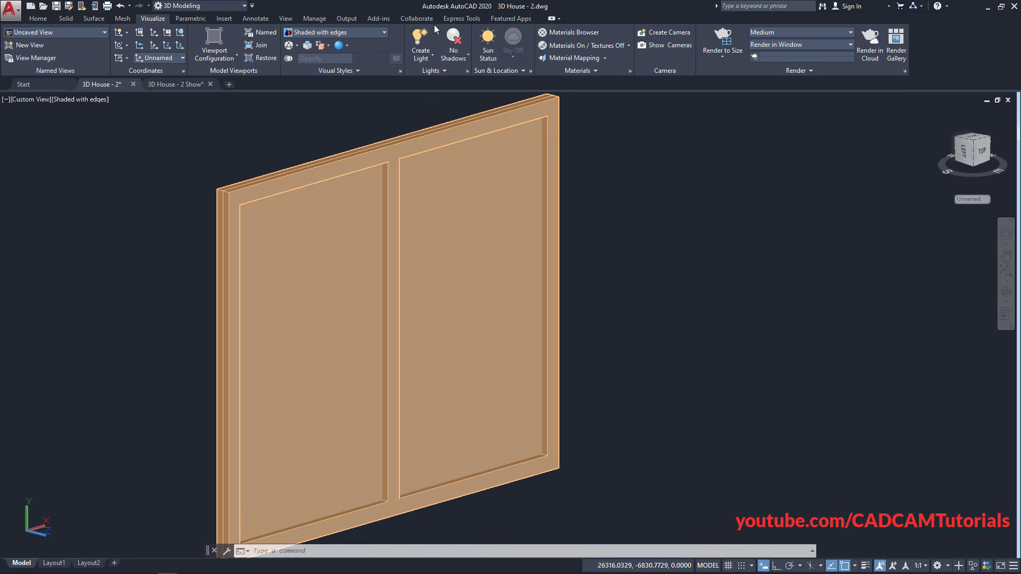
{"action": "left_click", "coordinate": [570, 33]}
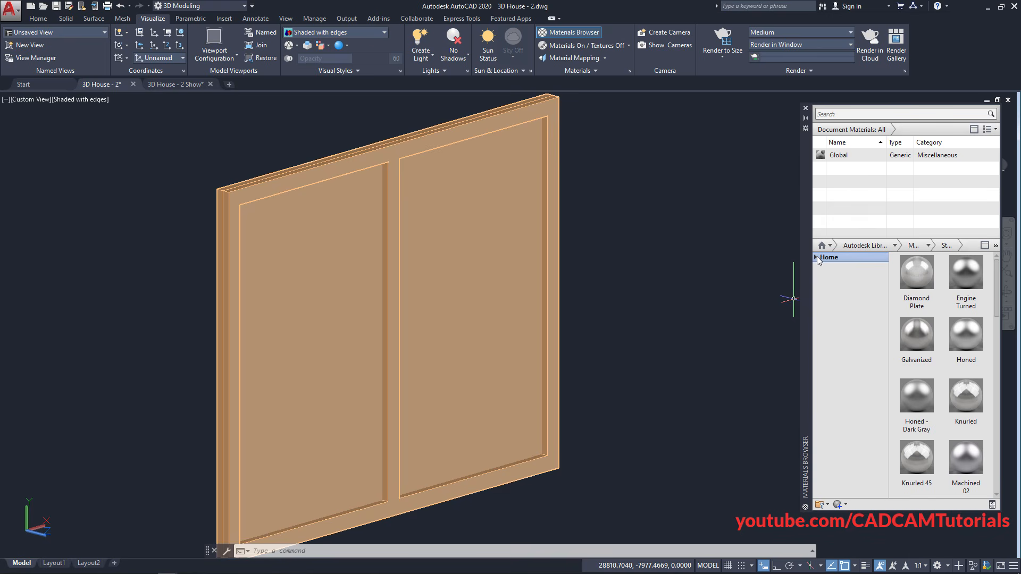
{"action": "left_click", "coordinate": [816, 258]}
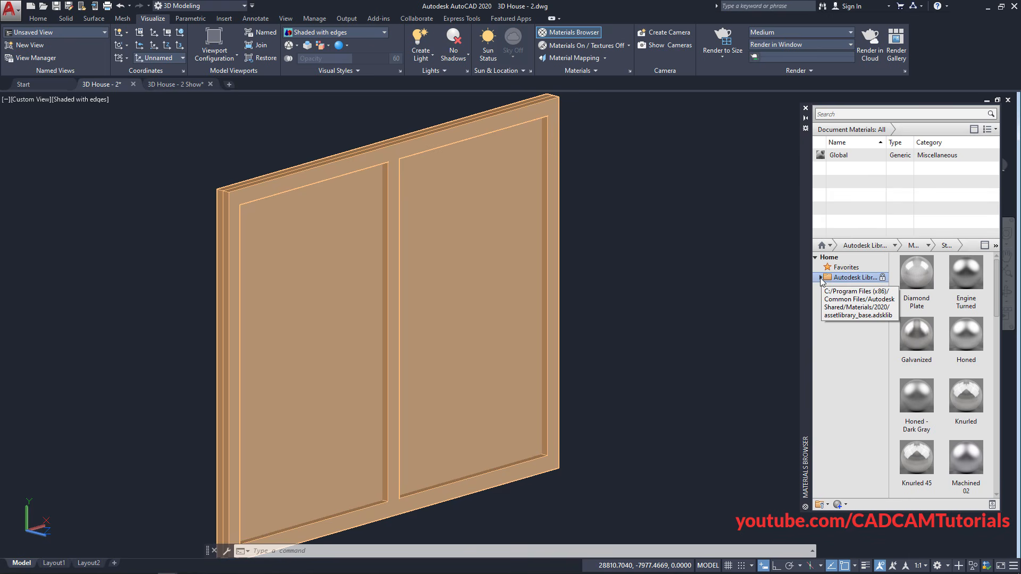
{"action": "left_click", "coordinate": [820, 278]}
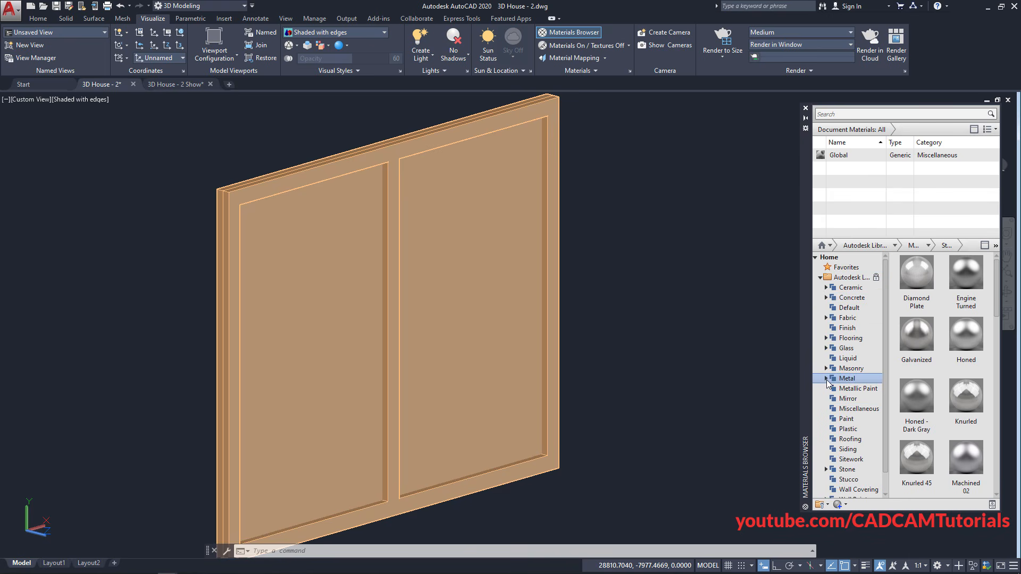
{"action": "left_click", "coordinate": [827, 379]}
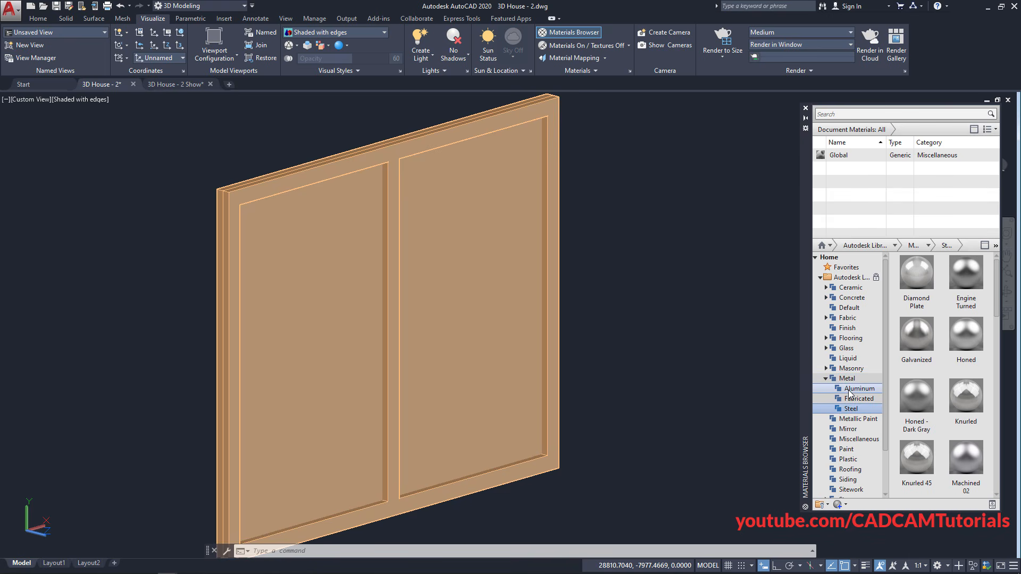
{"action": "left_click", "coordinate": [849, 390]}
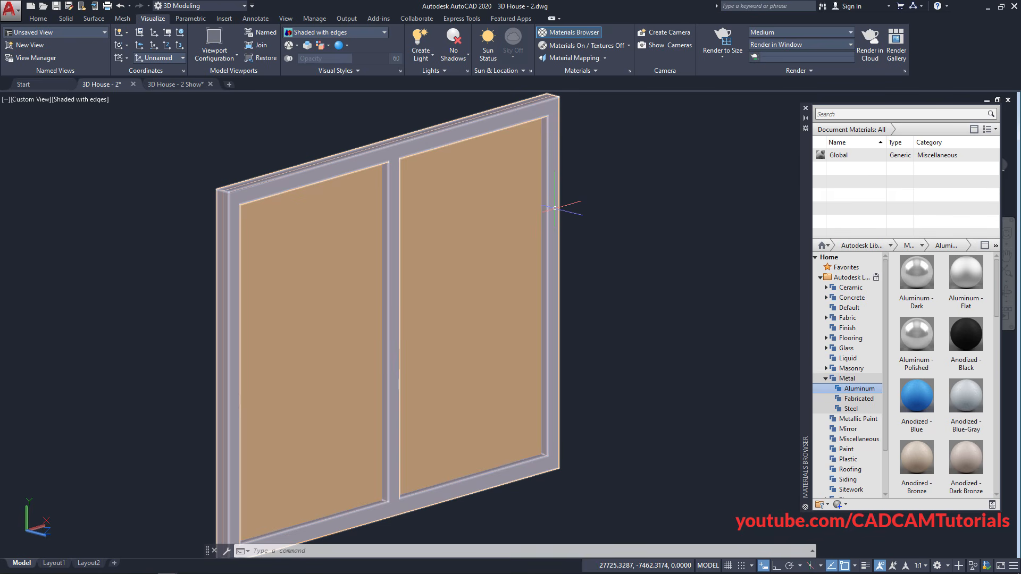
Select the window frame and add the Anodized - White aluminum material
{"action": "left_click", "coordinate": [555, 208]}
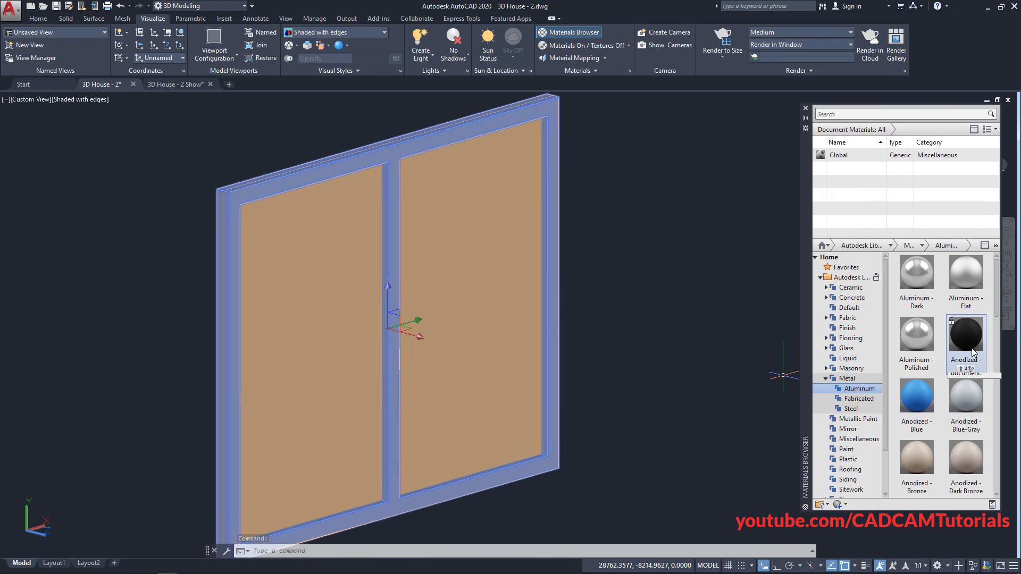
{"action": "left_click_drag", "start_coordinate": [998, 306], "coordinate": [998, 387]}
{"action": "scroll", "coordinate": [998, 387], "scroll_direction": "down", "scroll_amount": 3}
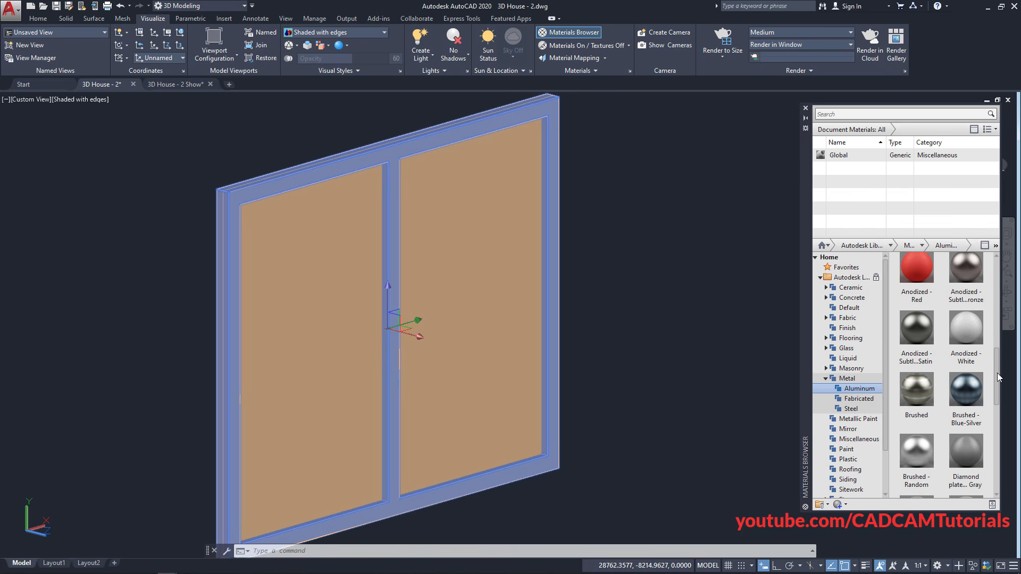
{"action": "mouse_move", "coordinate": [970, 351]}
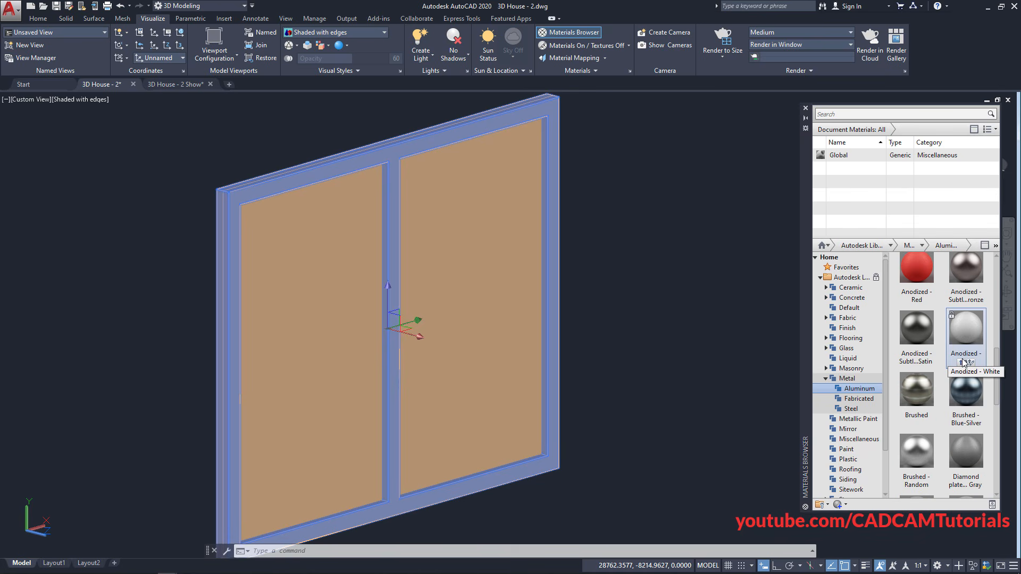
{"action": "left_click", "coordinate": [963, 365]}
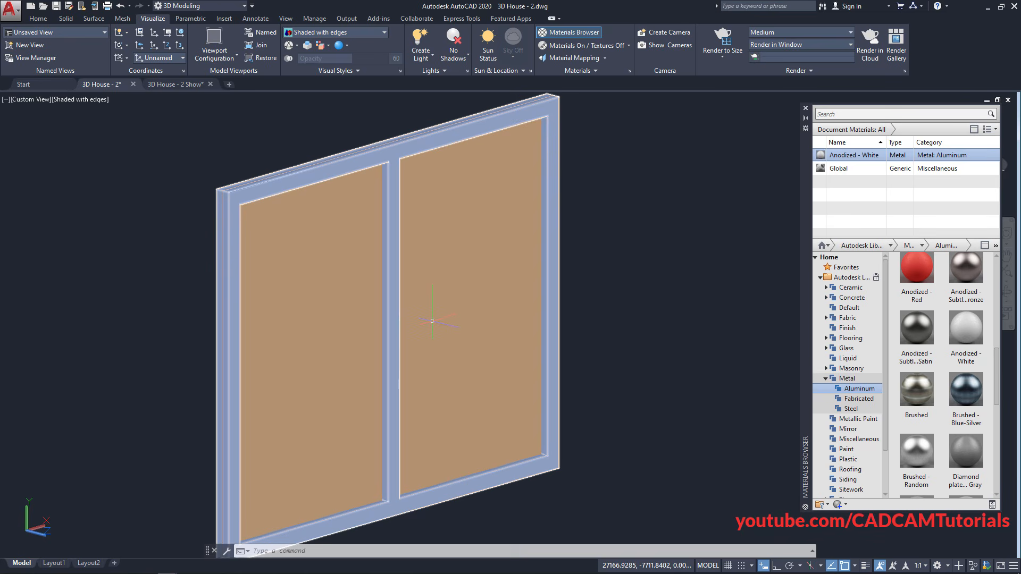
{"action": "left_click", "coordinate": [432, 320]}
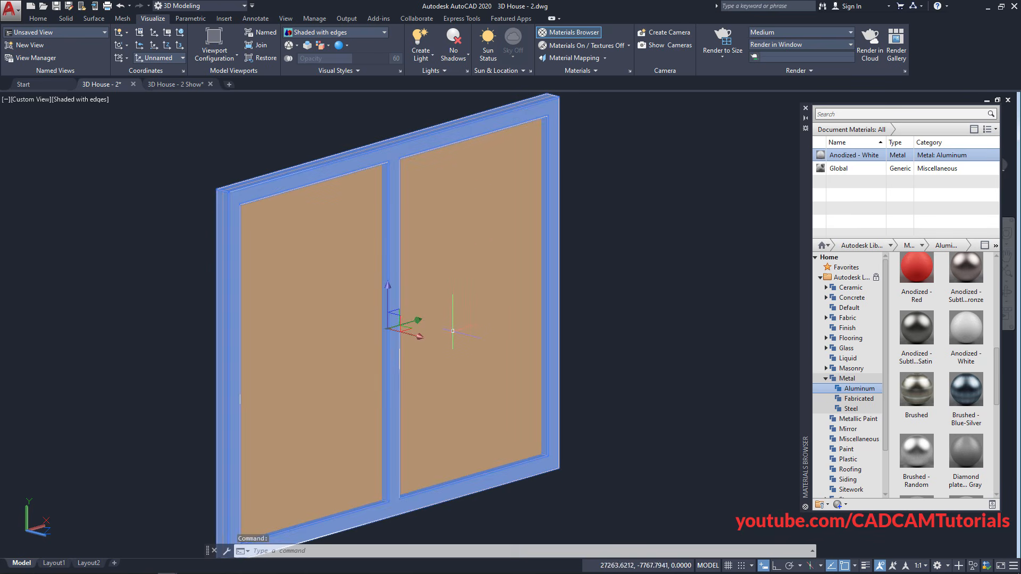
{"action": "key", "text": "Escape"}
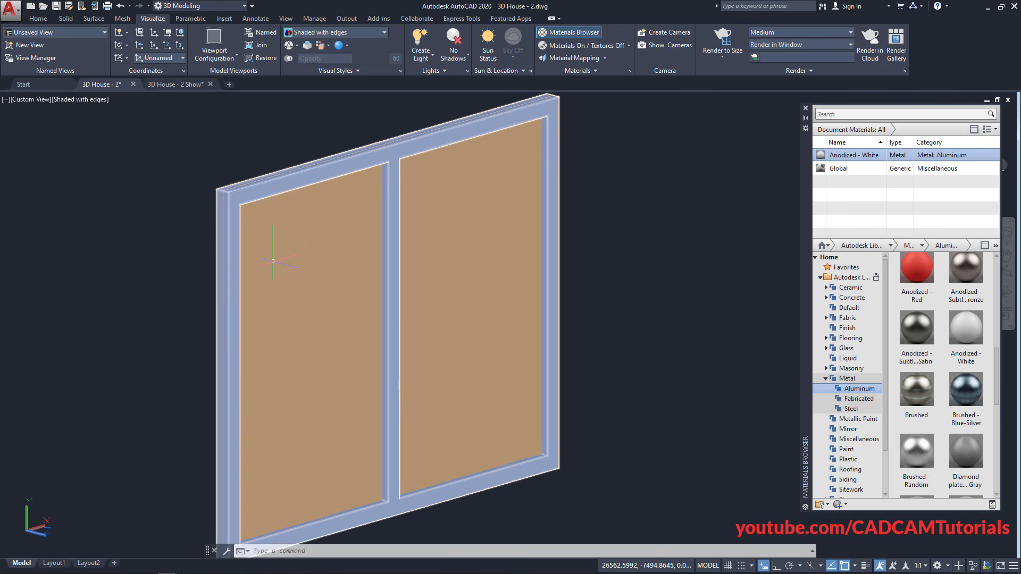
Switch the viewport visual style to 2D Wireframe
{"action": "left_click", "coordinate": [75, 101]}
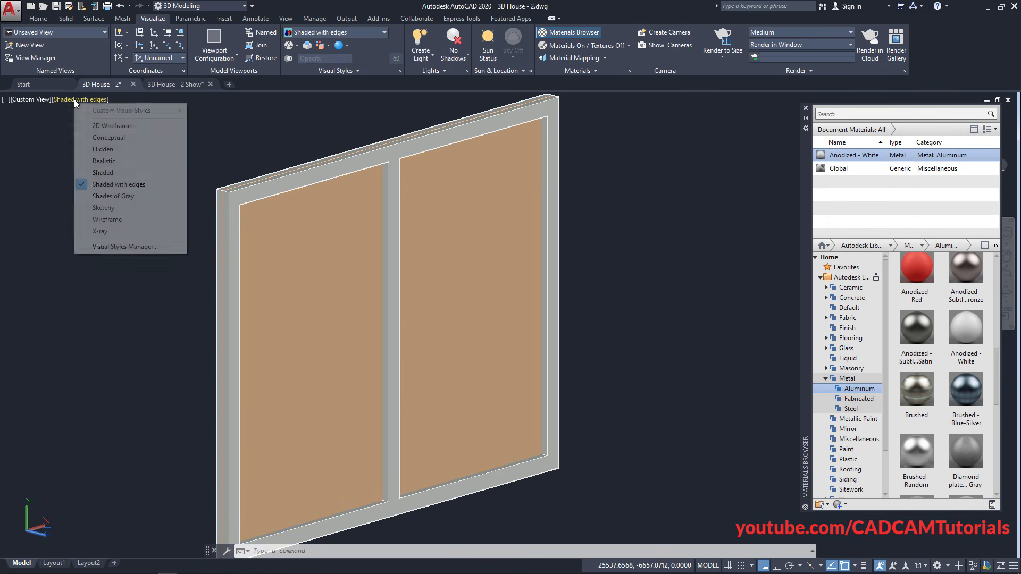
{"action": "left_click", "coordinate": [102, 127]}
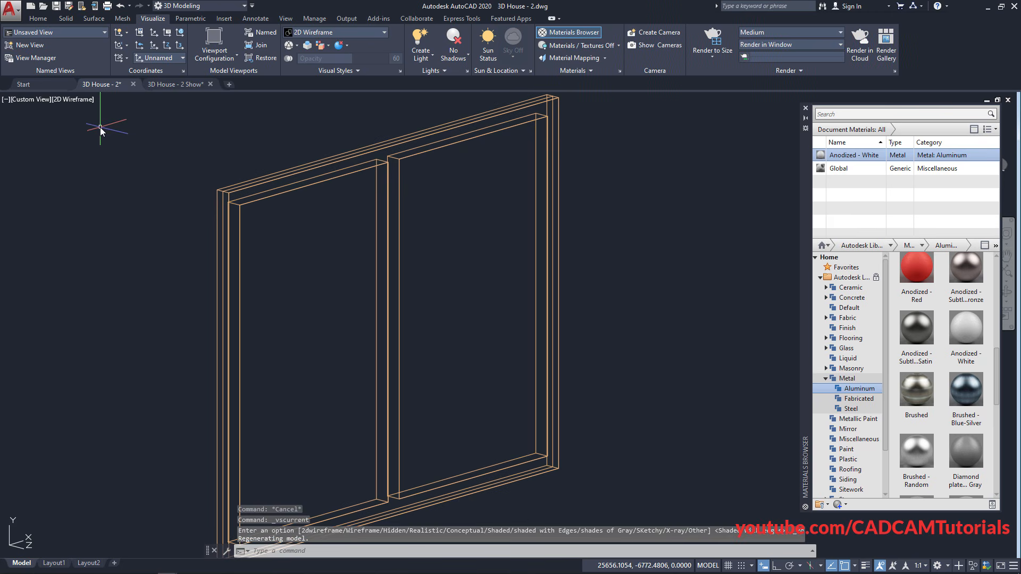
{"action": "scroll", "coordinate": [220, 180], "scroll_direction": "up", "scroll_amount": 5}
{"action": "scroll", "coordinate": [219, 180], "scroll_direction": "up", "scroll_amount": 2}
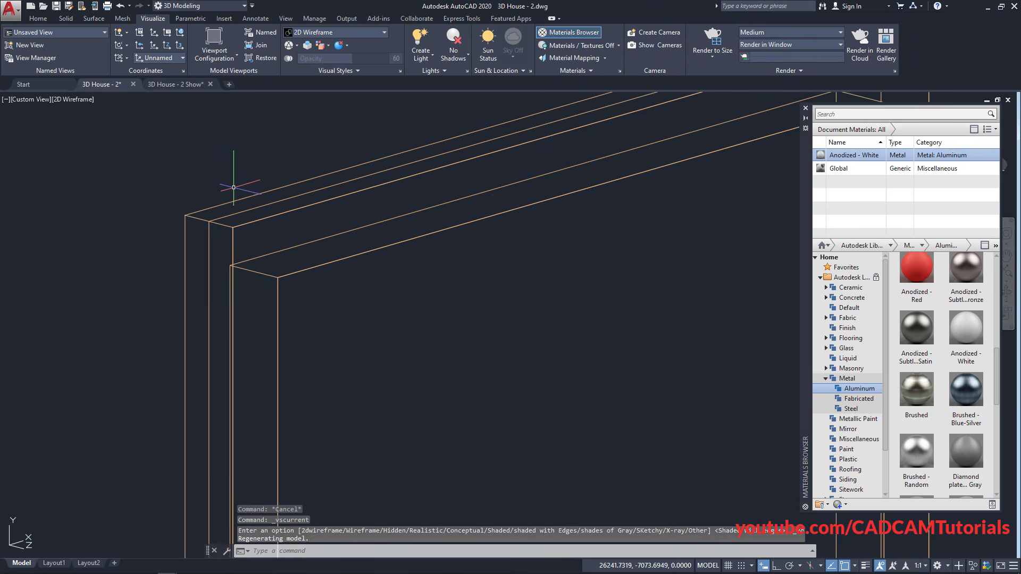
Select the glass region and add Dark Bronze from the Glass category to the drawing
{"action": "left_click", "coordinate": [232, 214]}
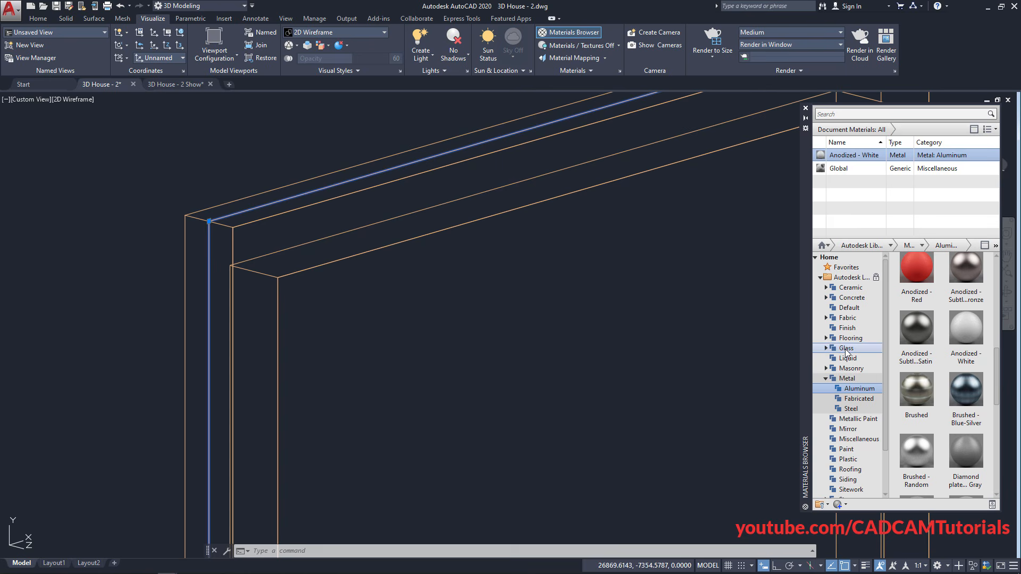
{"action": "left_click", "coordinate": [846, 349]}
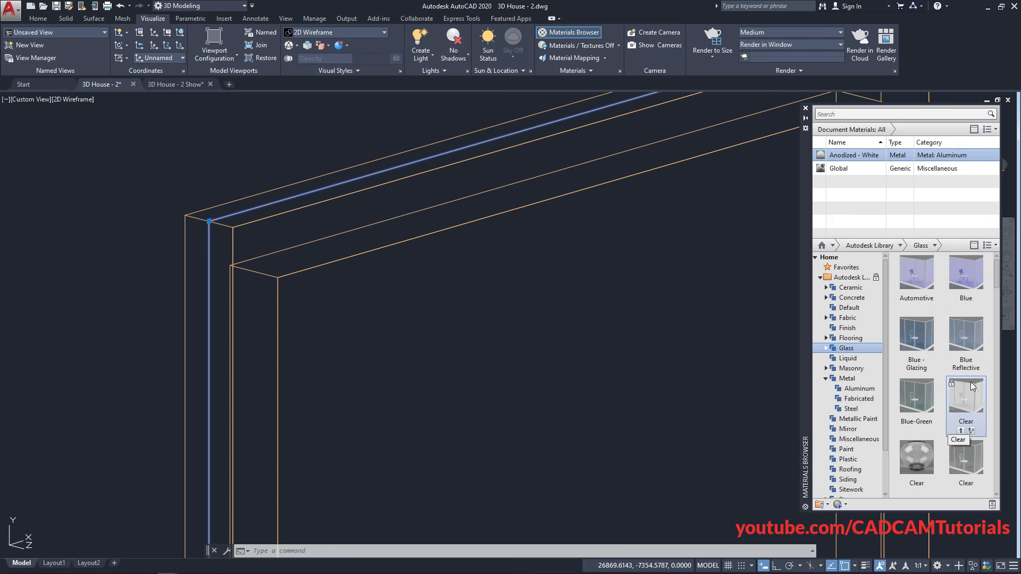
{"action": "left_click_drag", "start_coordinate": [996, 286], "coordinate": [1001, 333]}
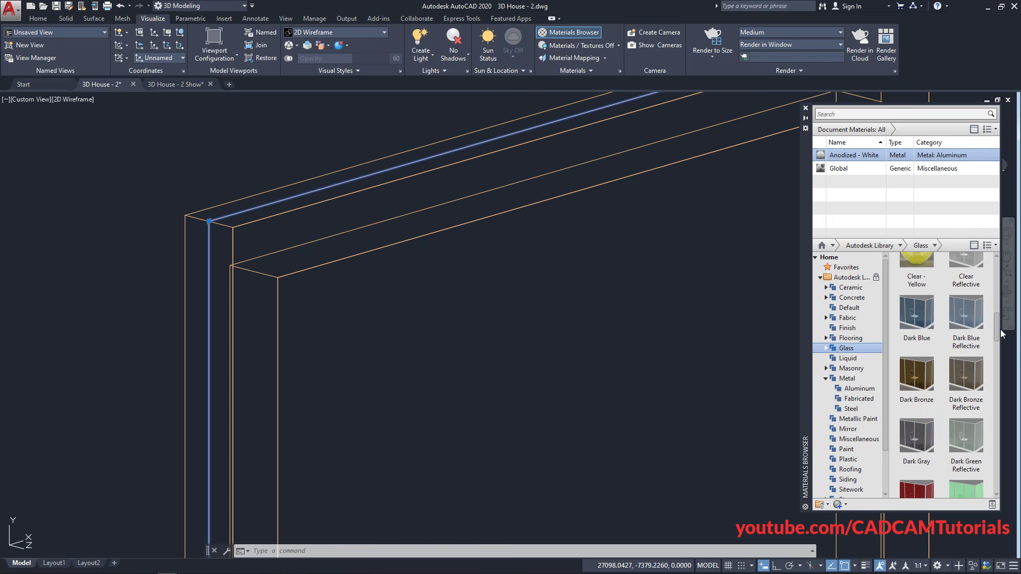
{"action": "mouse_move", "coordinate": [935, 409]}
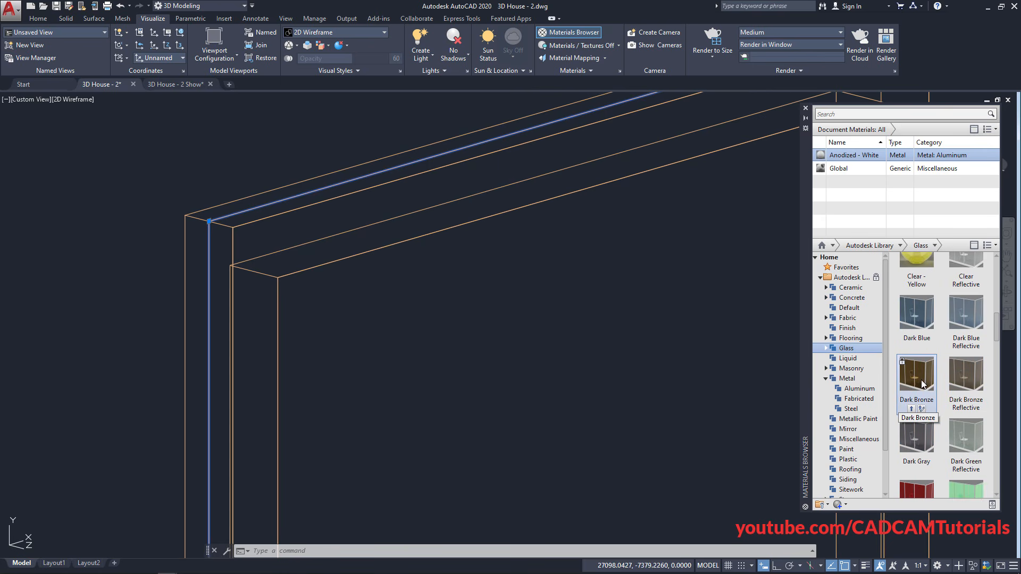
{"action": "left_click", "coordinate": [912, 409]}
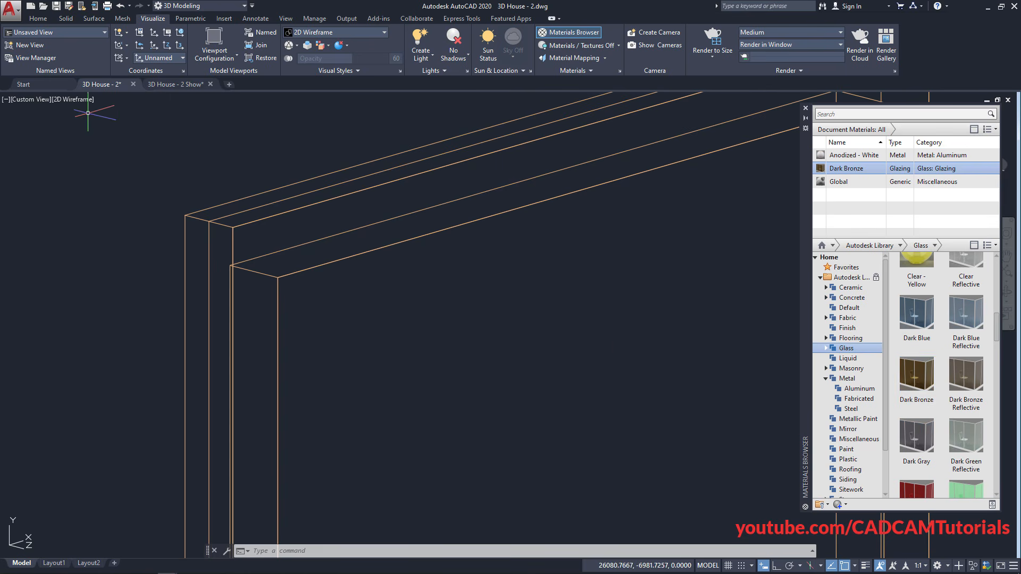
Set the visual style to Shaded and pan and zoom to inspect the bronze-glazed window
{"action": "left_click", "coordinate": [75, 100]}
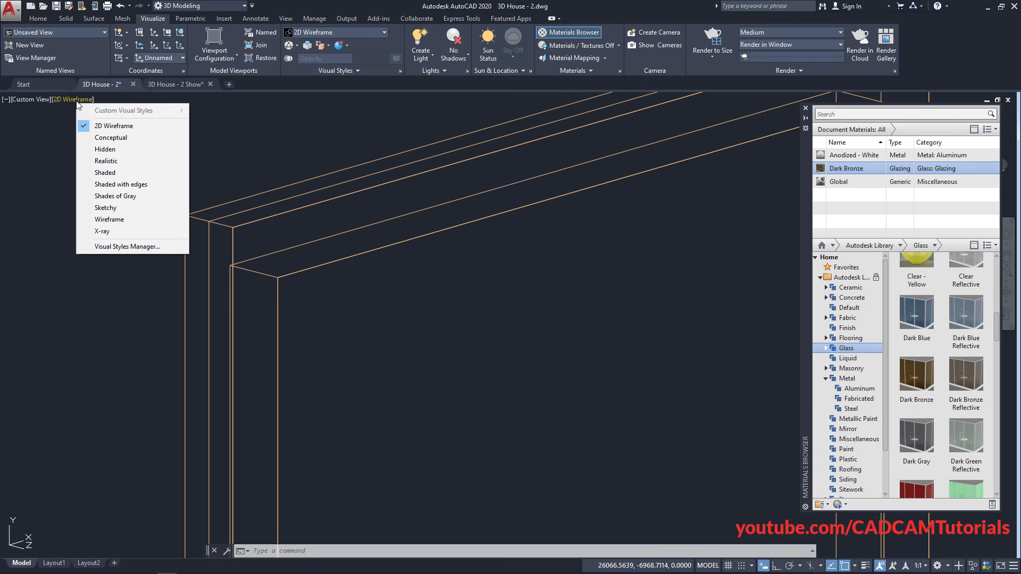
{"action": "left_click", "coordinate": [109, 173]}
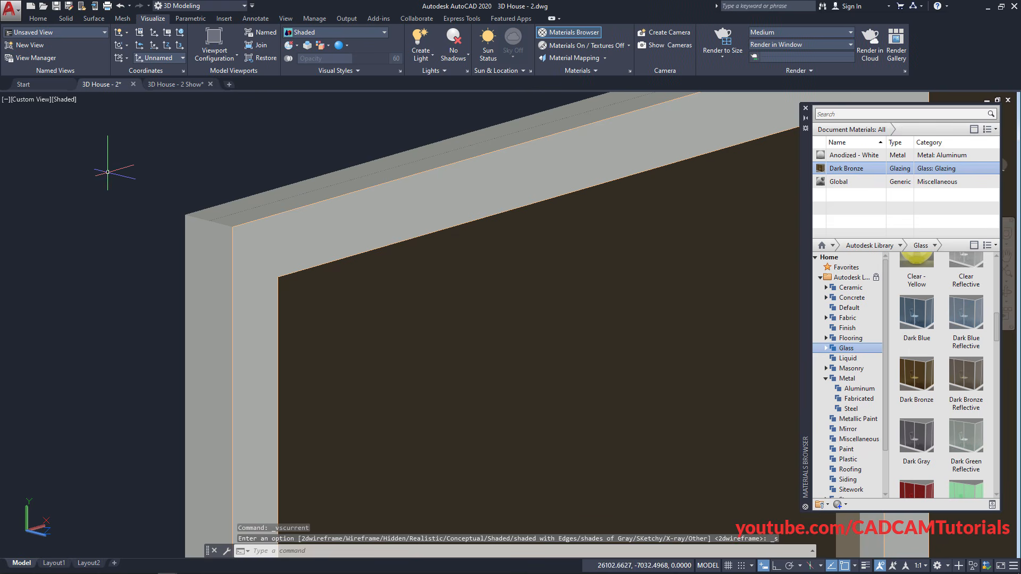
{"action": "scroll", "coordinate": [137, 234], "scroll_direction": "down", "scroll_amount": 4}
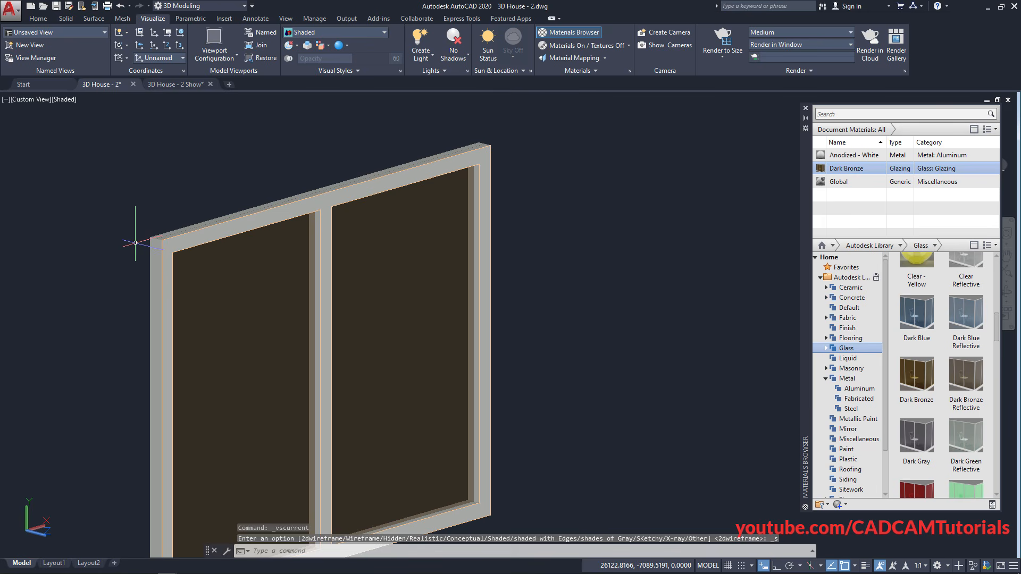
{"action": "middle_click_drag", "start_coordinate": [197, 372], "coordinate": [297, 357]}
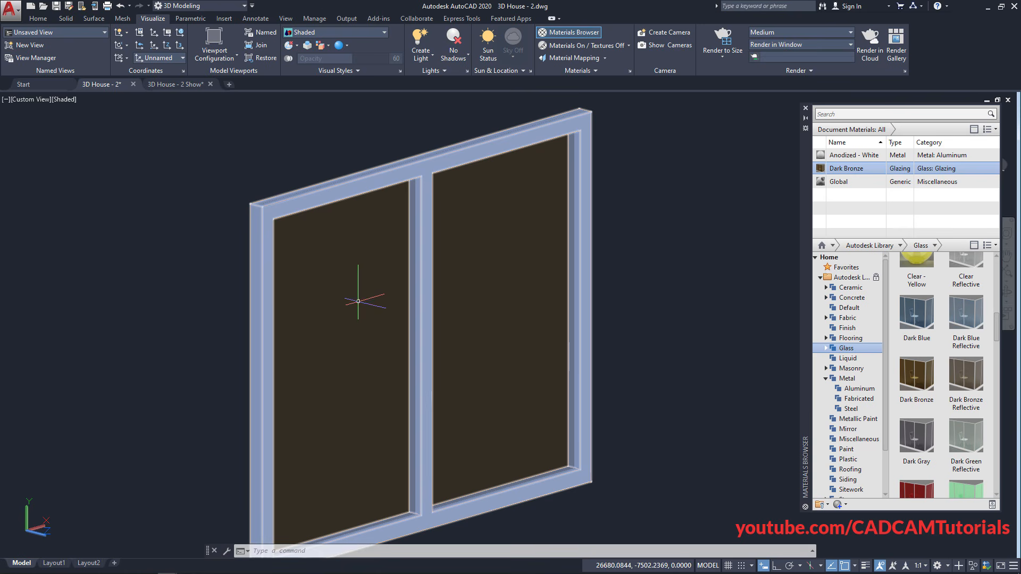
{"action": "scroll", "coordinate": [361, 330], "scroll_direction": "down", "scroll_amount": 2}
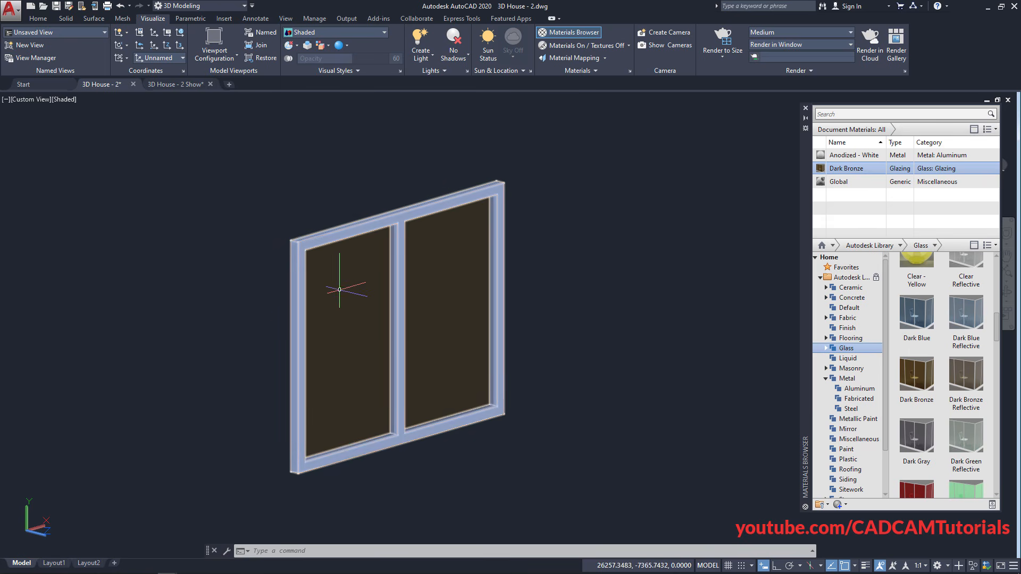
{"action": "scroll", "coordinate": [274, 342], "scroll_direction": "down", "scroll_amount": 4}
{"action": "scroll", "coordinate": [361, 282], "scroll_direction": "up", "scroll_amount": 6}
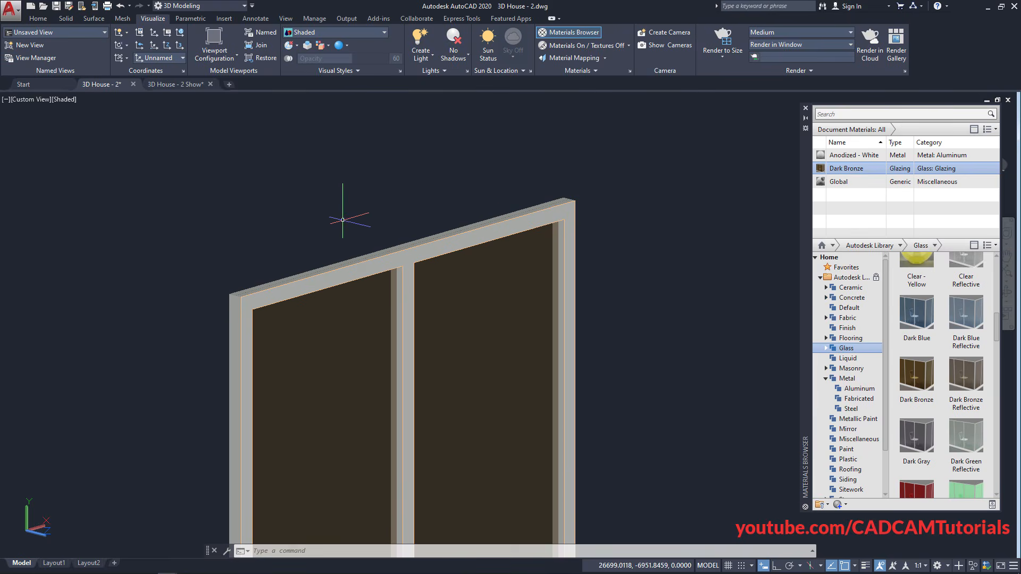
{"action": "middle_click_drag", "start_coordinate": [346, 346], "coordinate": [349, 291]}
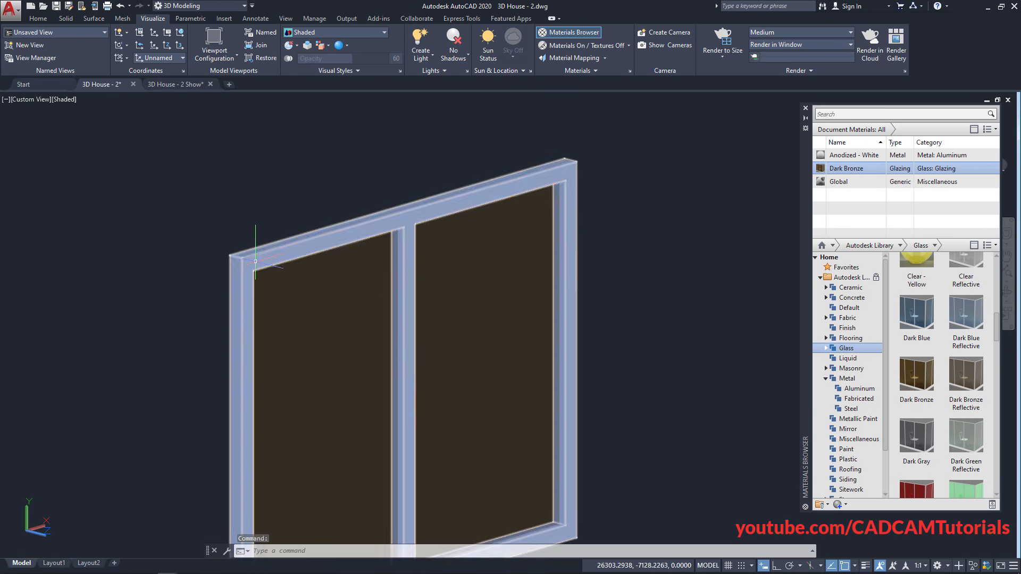
{"action": "scroll", "coordinate": [372, 264], "scroll_direction": "down", "scroll_amount": 2}
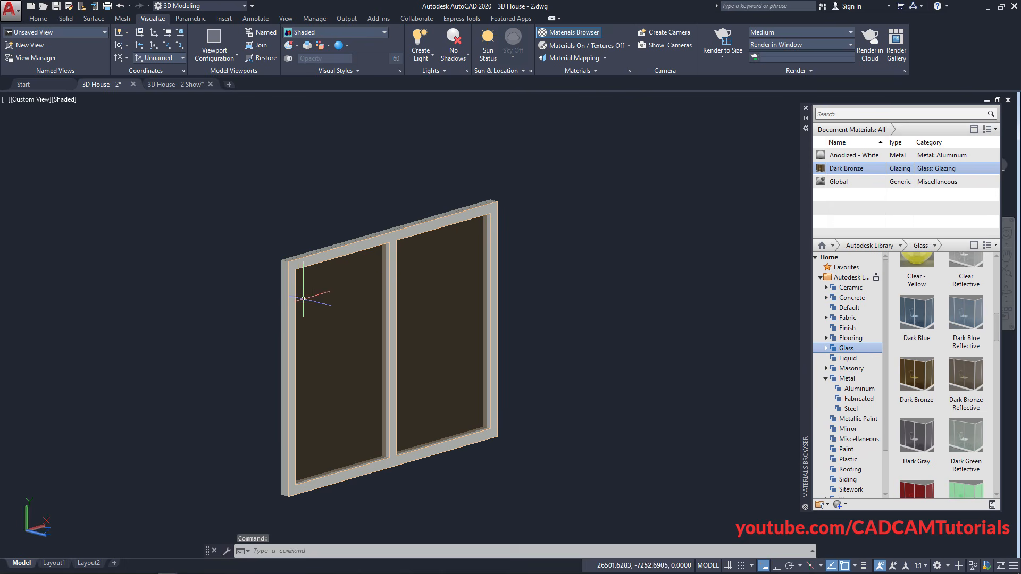
{"action": "scroll", "coordinate": [282, 250], "scroll_direction": "up", "scroll_amount": 5}
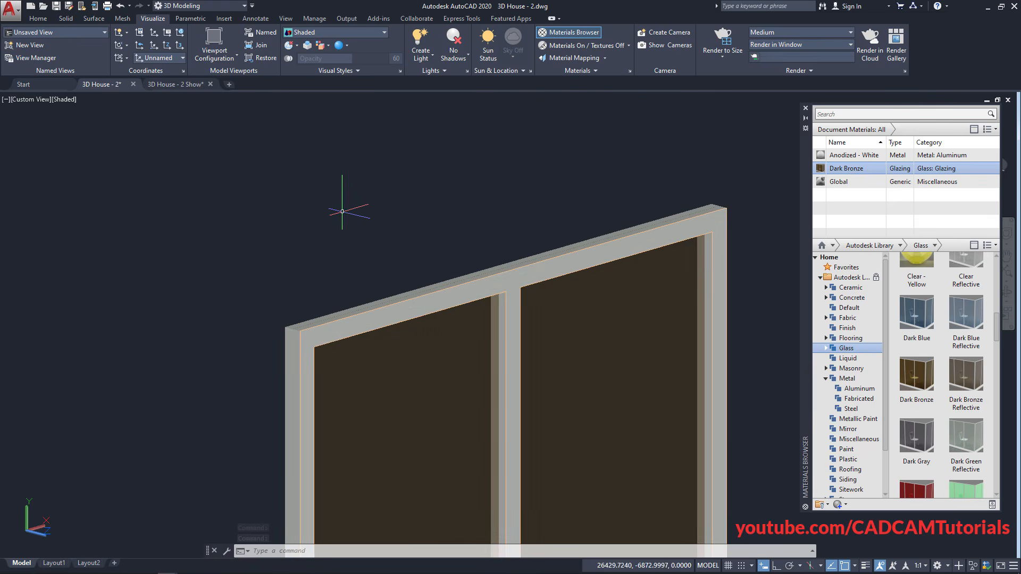
Move the window frame and glass aside, clear of the outline lines
{"action": "left_click", "coordinate": [38, 18]}
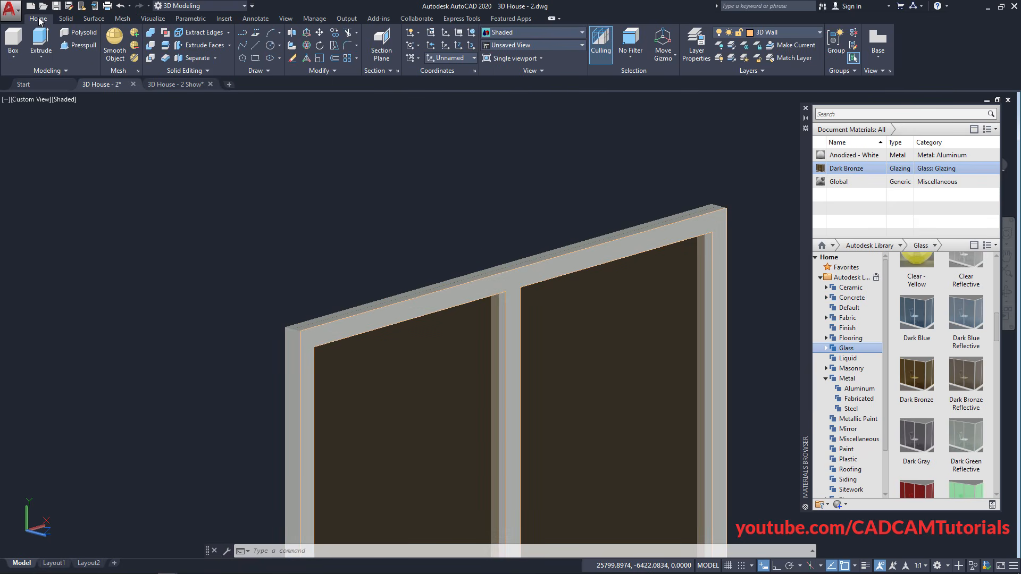
{"action": "left_click", "coordinate": [319, 34]}
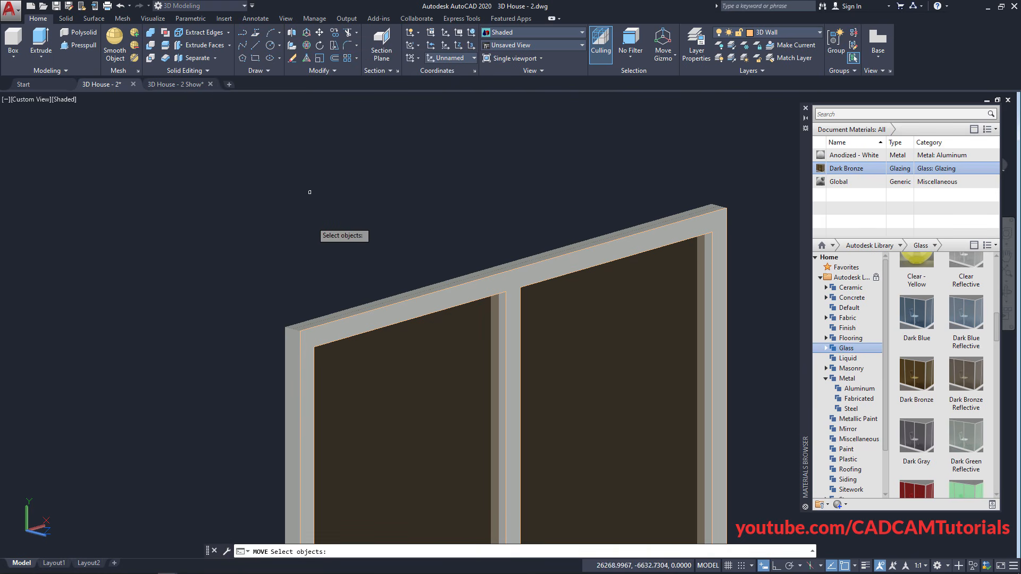
{"action": "left_click", "coordinate": [294, 316]}
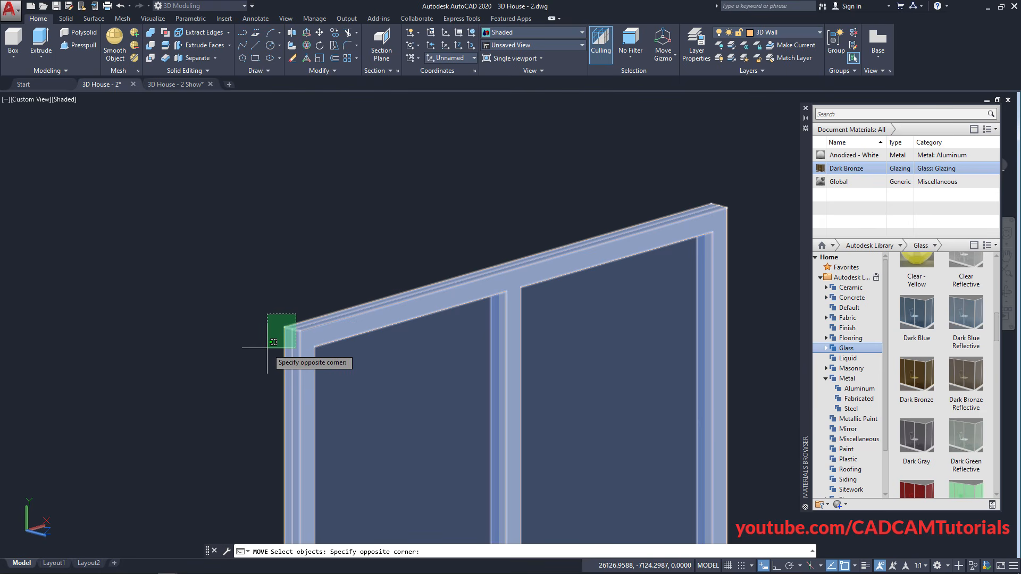
{"action": "left_click", "coordinate": [267, 348]}
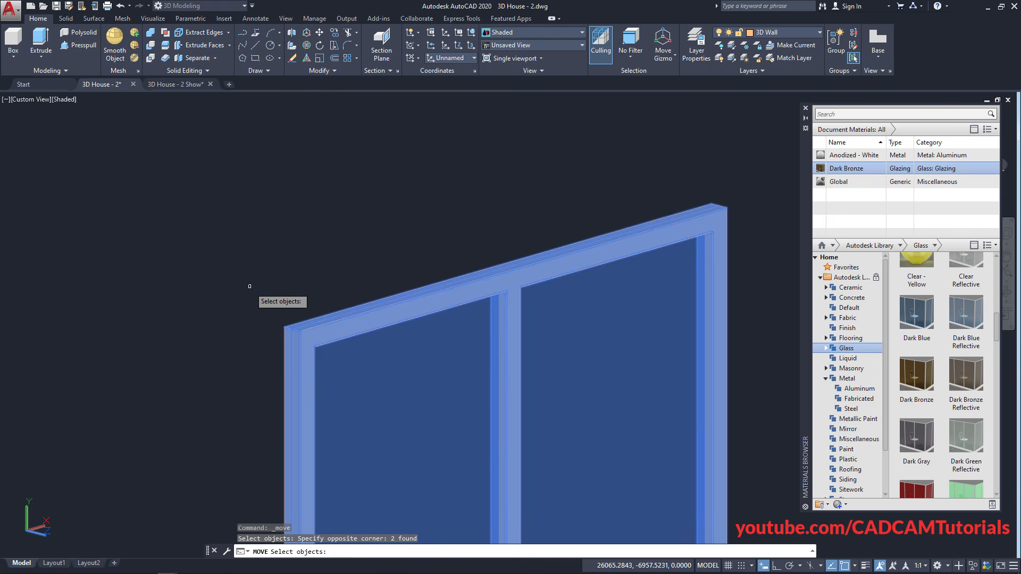
{"action": "key", "text": "Return"}
{"action": "left_click", "coordinate": [284, 327]}
{"action": "scroll", "coordinate": [239, 277], "scroll_direction": "down", "scroll_amount": 5}
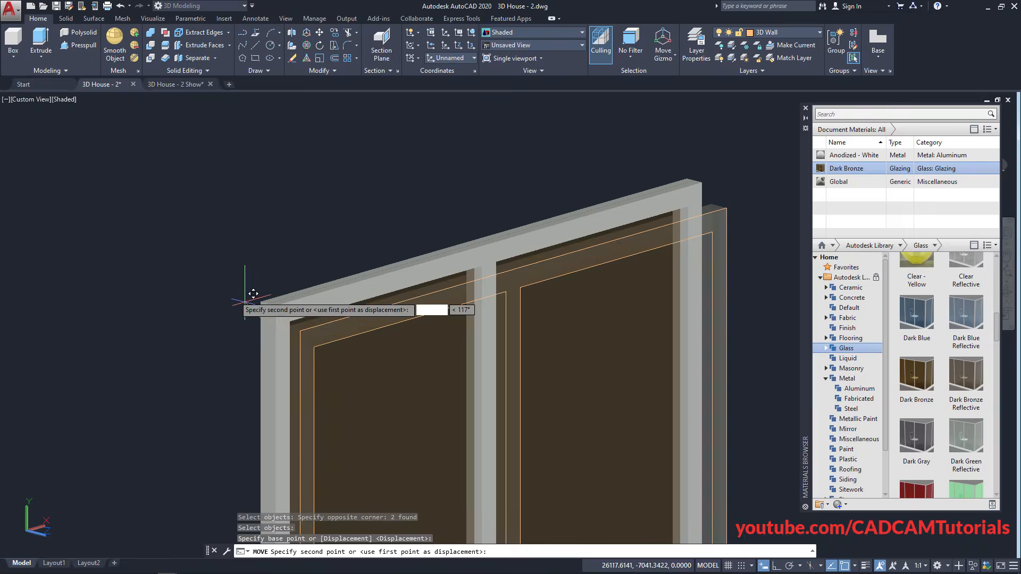
{"action": "middle_click_drag", "start_coordinate": [203, 277], "coordinate": [370, 342]}
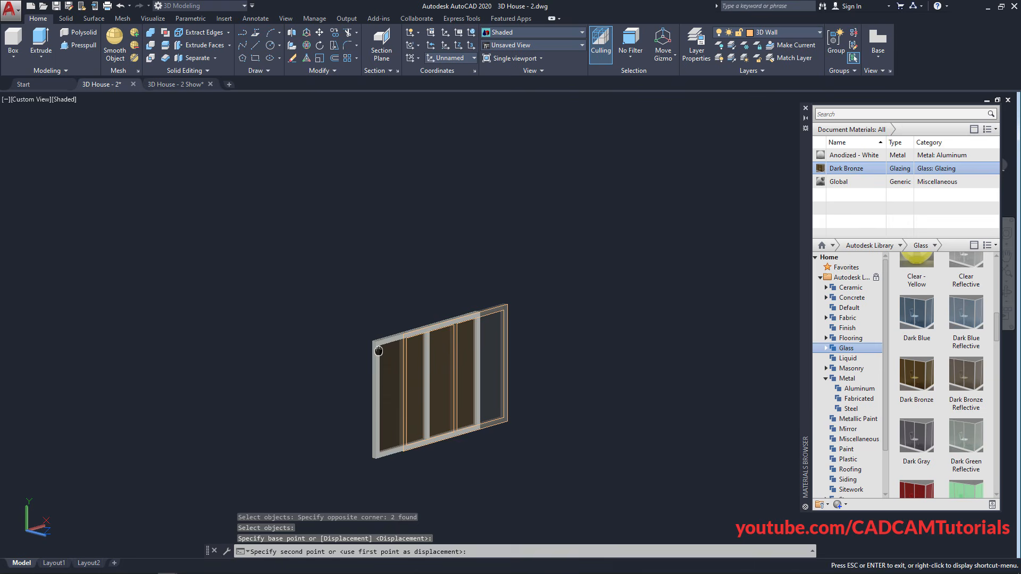
{"action": "left_click", "coordinate": [245, 310]}
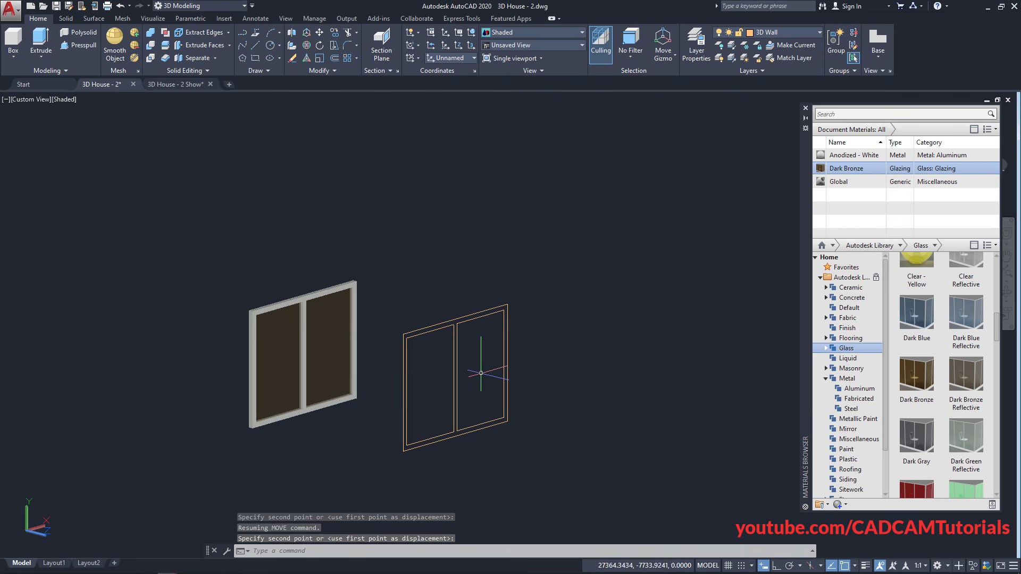
Erase the five leftover outline lines with E
{"action": "type", "text": "e"}
{"action": "key", "text": "Return"}
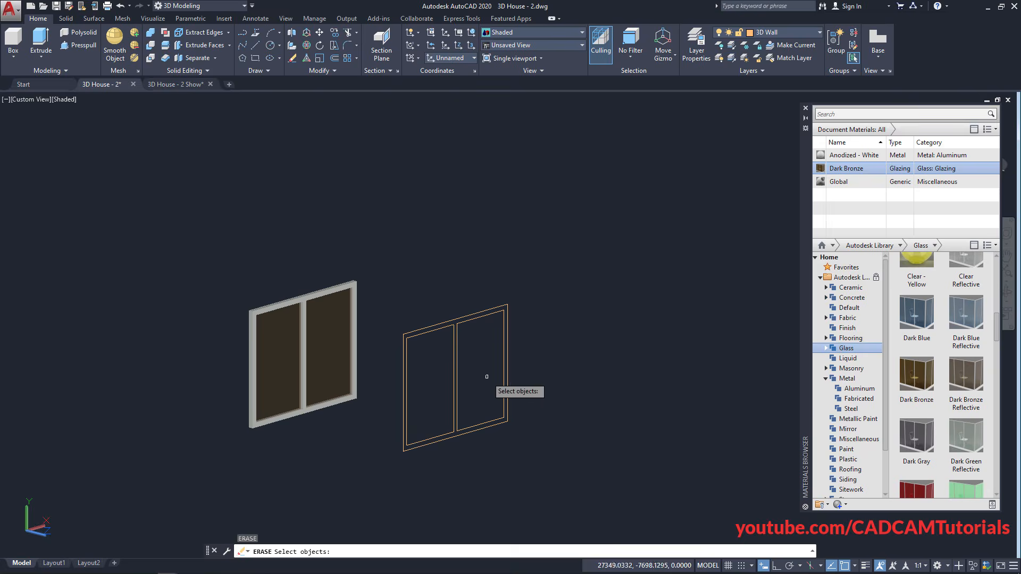
{"action": "left_click", "coordinate": [542, 443]}
{"action": "left_click", "coordinate": [379, 288]}
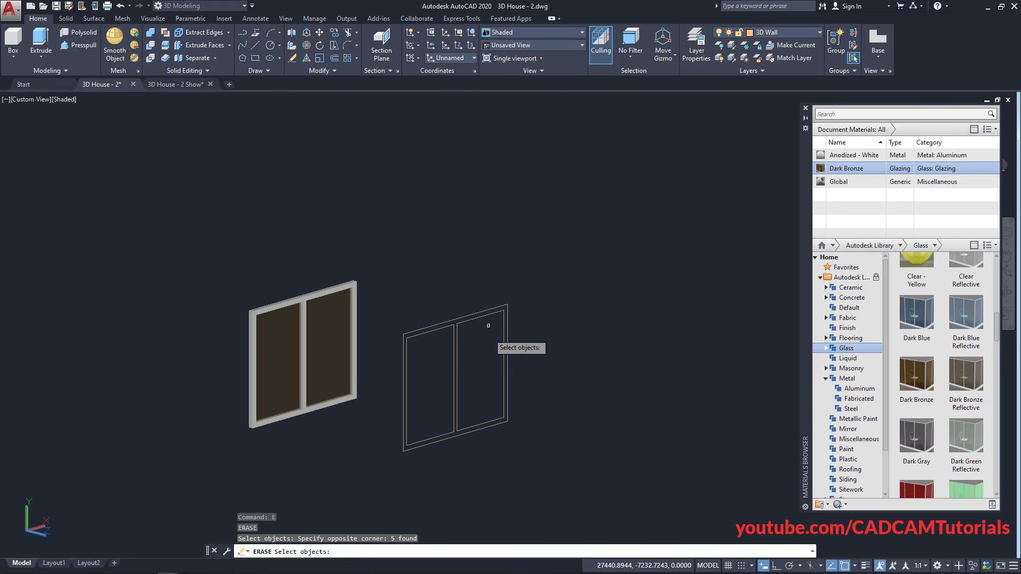
{"action": "key", "text": "Return"}
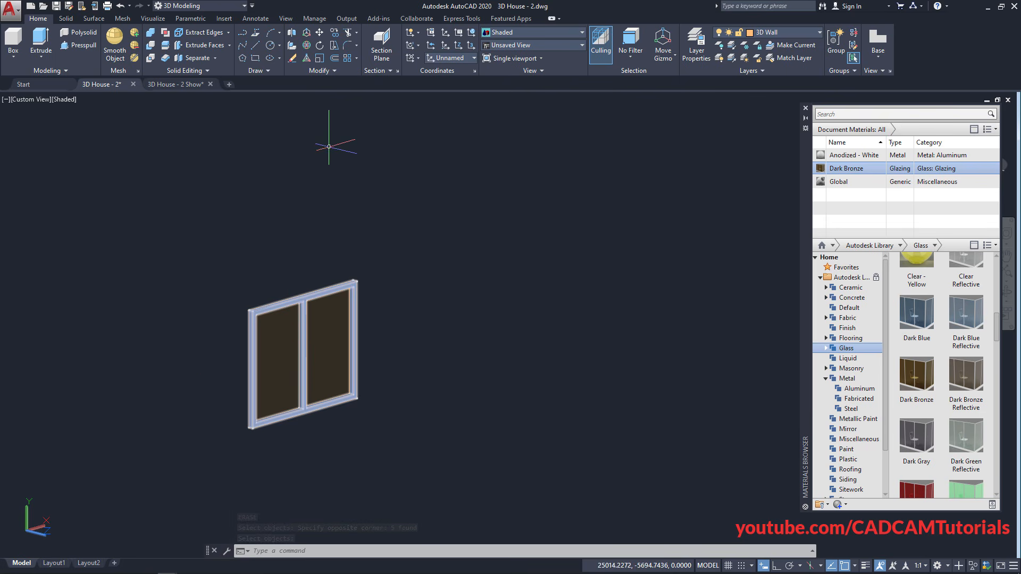
Start copying the window's frame and glass, using the frame's top corner as base point
{"action": "left_click", "coordinate": [335, 35]}
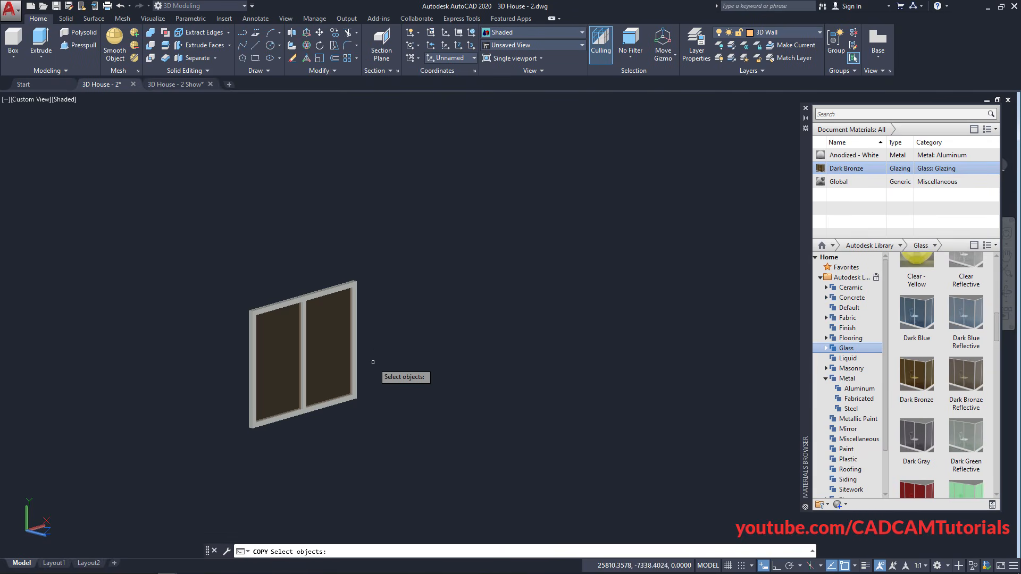
{"action": "left_click", "coordinate": [382, 273]}
{"action": "left_click", "coordinate": [225, 483]}
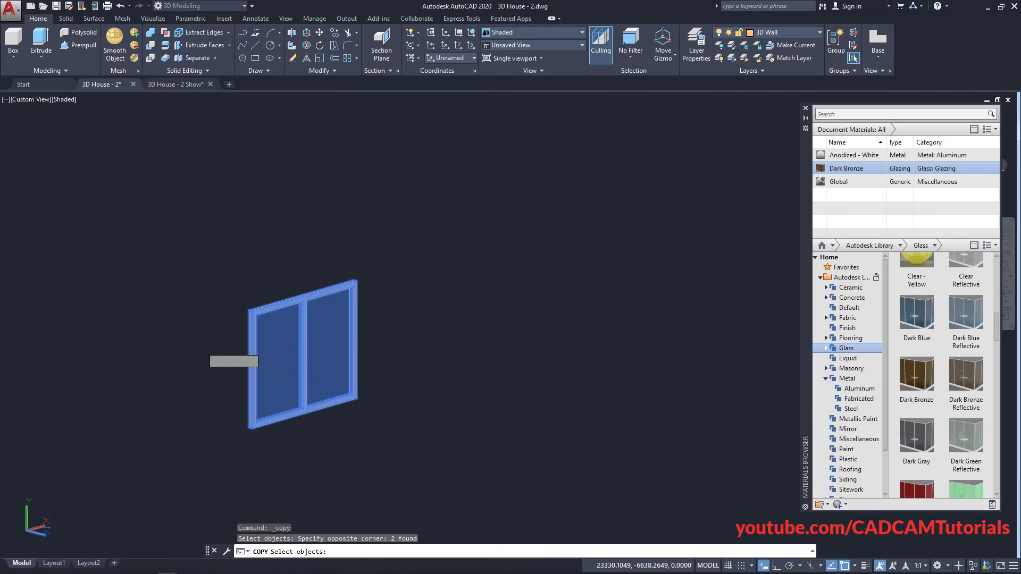
{"action": "key", "text": "Return"}
{"action": "scroll", "coordinate": [232, 311], "scroll_direction": "up", "scroll_amount": 4}
{"action": "scroll", "coordinate": [240, 304], "scroll_direction": "up", "scroll_amount": 4}
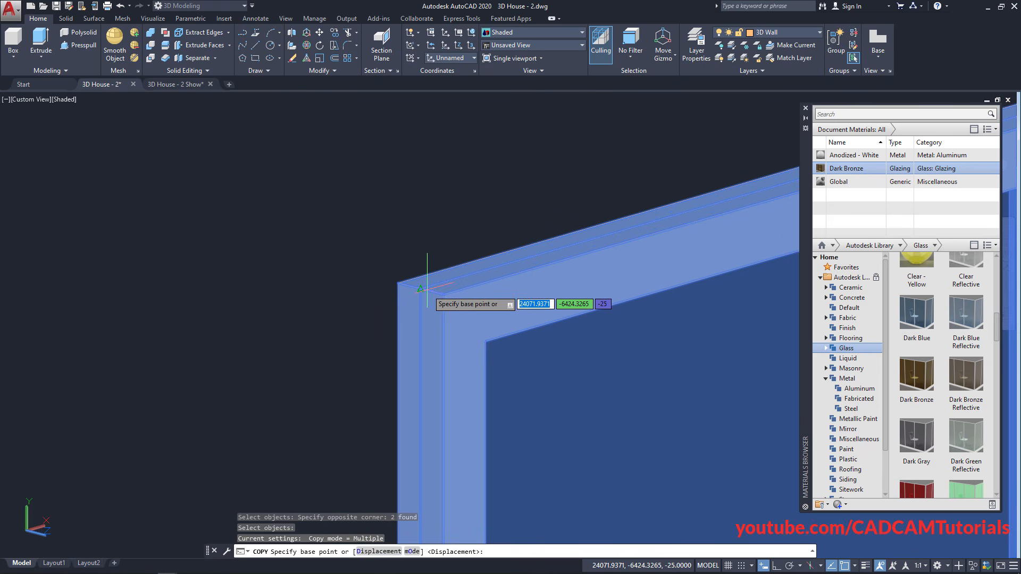
{"action": "left_click", "coordinate": [420, 288]}
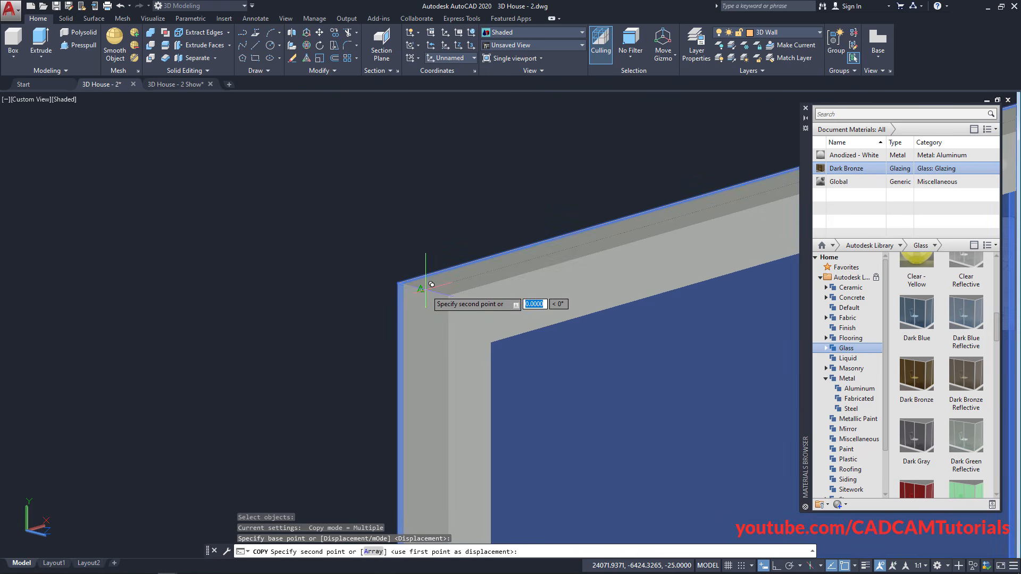
Orbit, pan and zoom around the house toward its lower front window openings
{"action": "scroll", "coordinate": [360, 290], "scroll_direction": "down", "scroll_amount": 8}
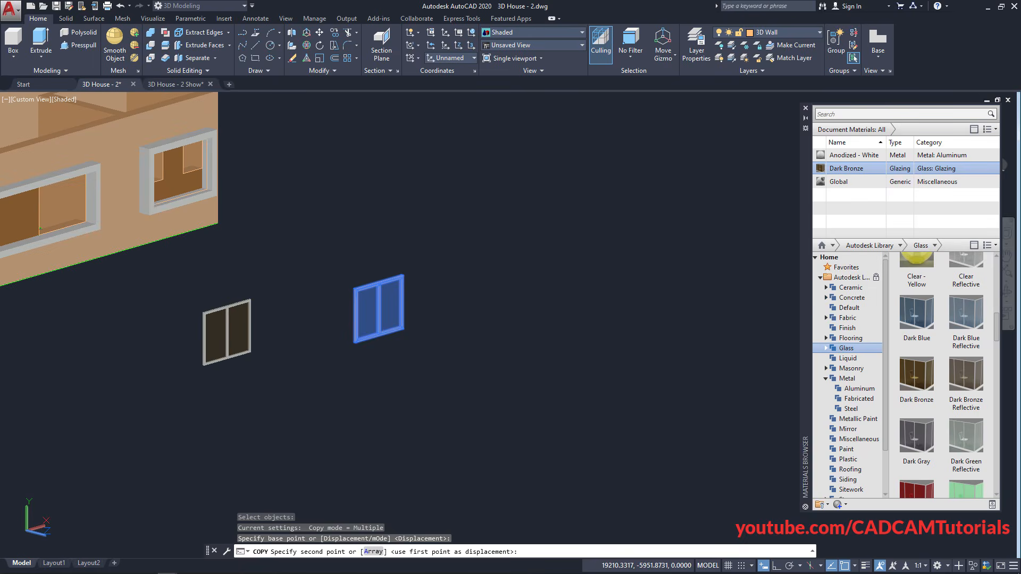
{"action": "middle_click_drag", "start_coordinate": [204, 313], "coordinate": [399, 408]}
{"action": "middle_click_drag", "start_coordinate": [456, 371], "coordinate": [280, 339], "text": "shift"}
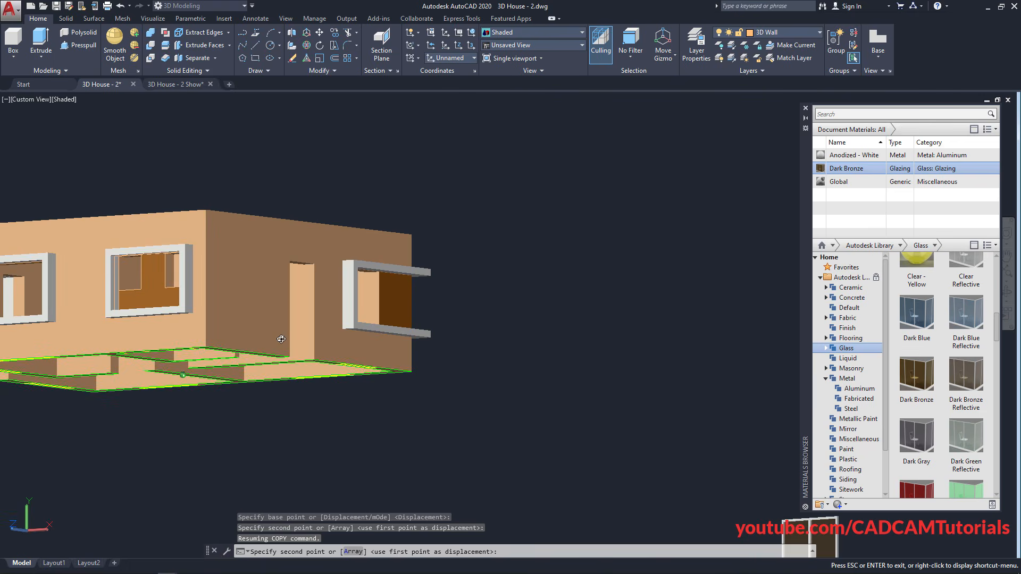
{"action": "middle_click_drag", "start_coordinate": [114, 330], "coordinate": [494, 478]}
{"action": "scroll", "coordinate": [371, 398], "scroll_direction": "up", "scroll_amount": 7}
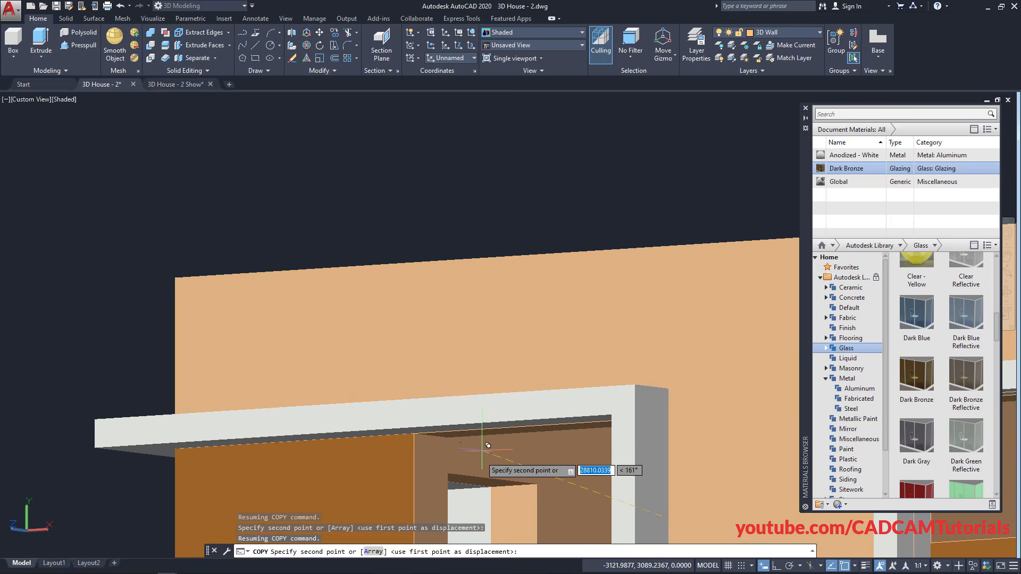
{"action": "scroll", "coordinate": [487, 446], "scroll_direction": "up", "scroll_amount": 4}
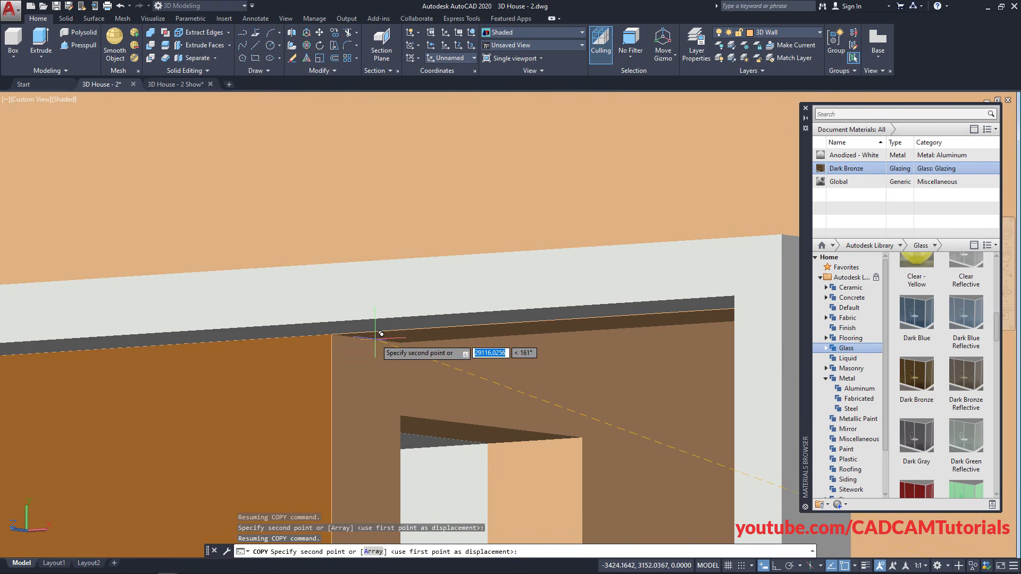
{"action": "scroll", "coordinate": [371, 333], "scroll_direction": "down", "scroll_amount": 5}
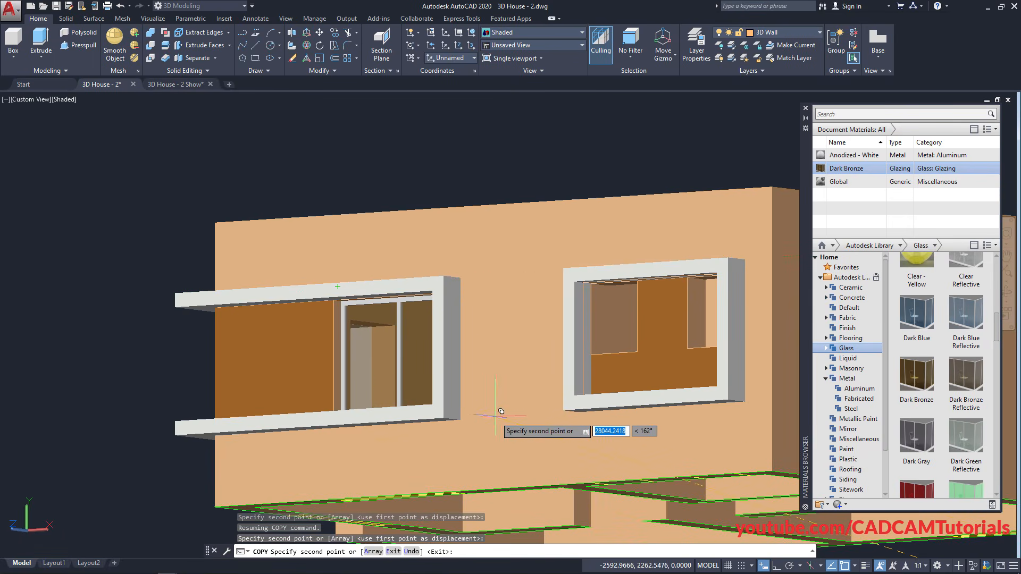
{"action": "mouse_move", "coordinate": [436, 411]}
{"action": "middle_mouse_down", "text": "shift"}
{"action": "mouse_move", "coordinate": [465, 392]}
{"action": "mouse_move", "coordinate": [472, 362]}
{"action": "middle_mouse_up", "text": "shift"}
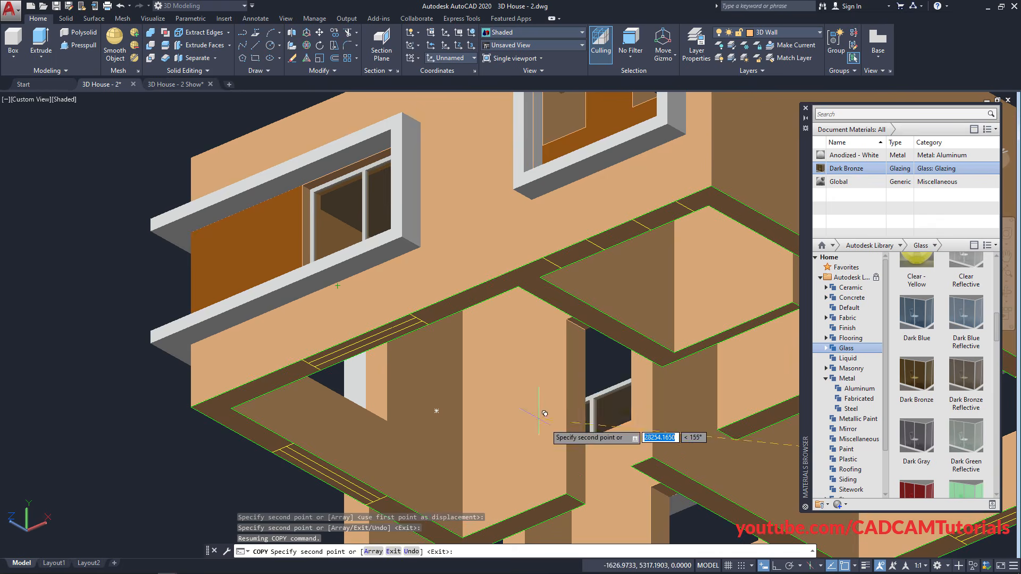
{"action": "middle_click_drag", "start_coordinate": [562, 438], "coordinate": [362, 301]}
{"action": "middle_click_drag", "start_coordinate": [414, 381], "coordinate": [310, 410]}
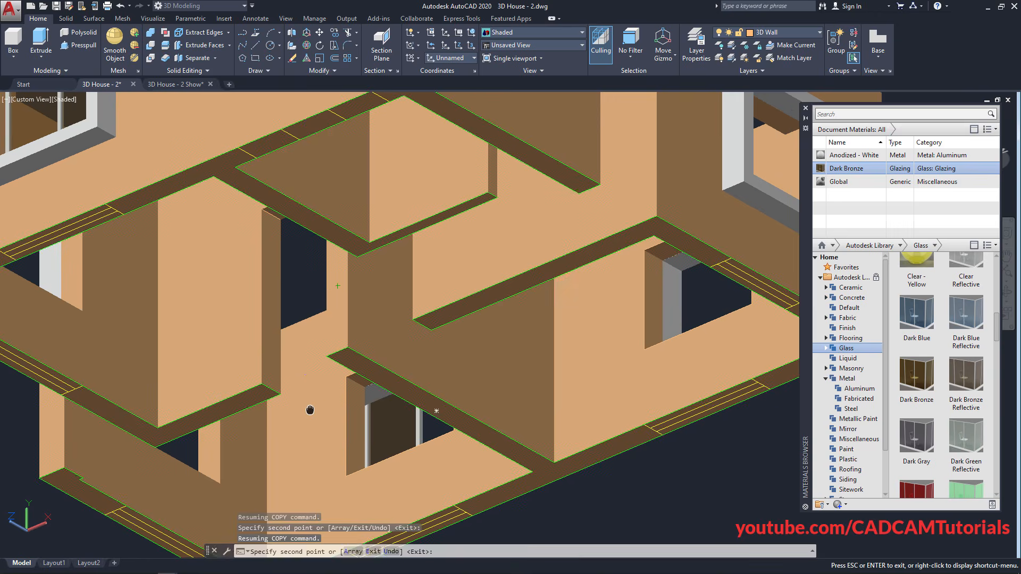
{"action": "mouse_move", "coordinate": [427, 420]}
{"action": "middle_mouse_down", "text": "shift"}
{"action": "mouse_move", "coordinate": [361, 353]}
{"action": "mouse_move", "coordinate": [340, 372]}
{"action": "middle_mouse_up", "text": "shift"}
{"action": "scroll", "coordinate": [307, 404], "scroll_direction": "up", "scroll_amount": 5}
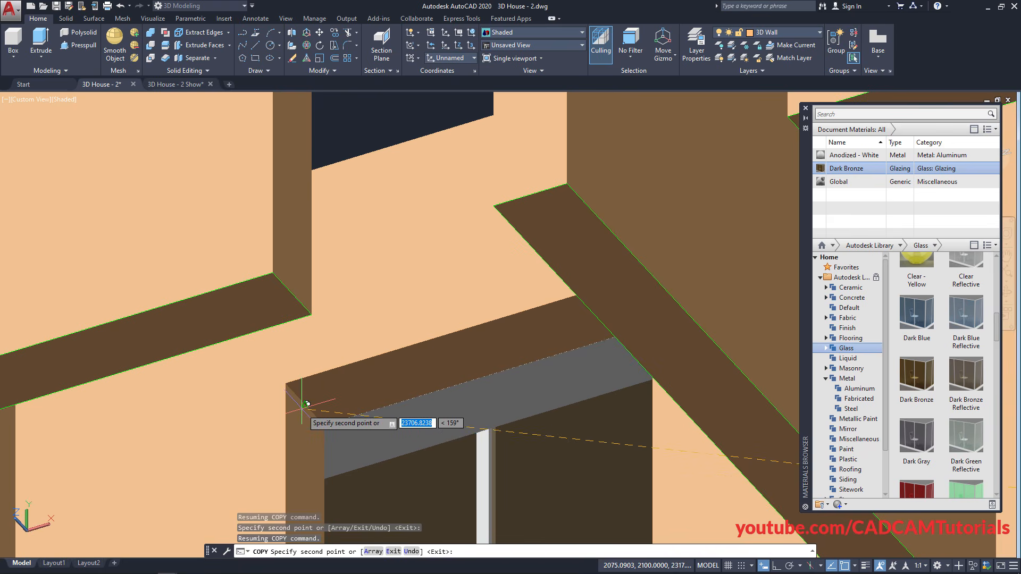
{"action": "scroll", "coordinate": [313, 401], "scroll_direction": "down", "scroll_amount": 6}
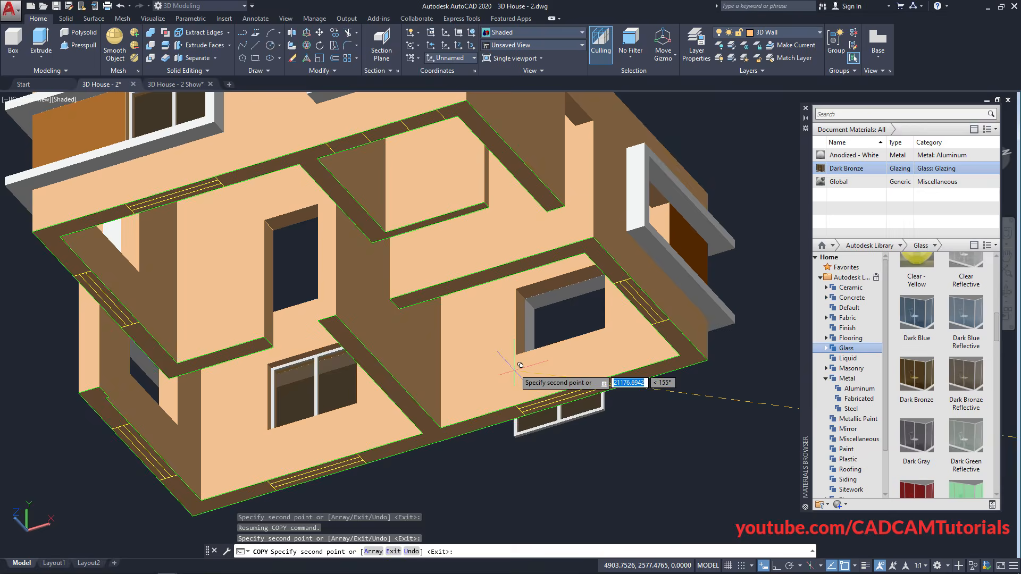
{"action": "middle_click_drag", "start_coordinate": [520, 365], "coordinate": [478, 365], "text": "shift"}
{"action": "scroll", "coordinate": [542, 308], "scroll_direction": "up", "scroll_amount": 5}
{"action": "scroll", "coordinate": [571, 237], "scroll_direction": "up", "scroll_amount": 2}
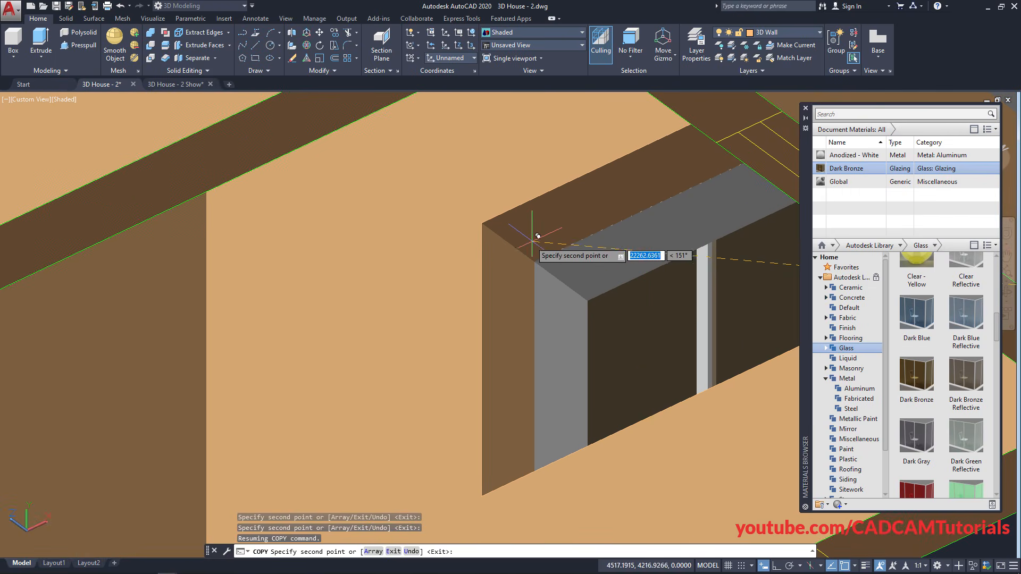
{"action": "scroll", "coordinate": [521, 283], "scroll_direction": "down", "scroll_amount": 8}
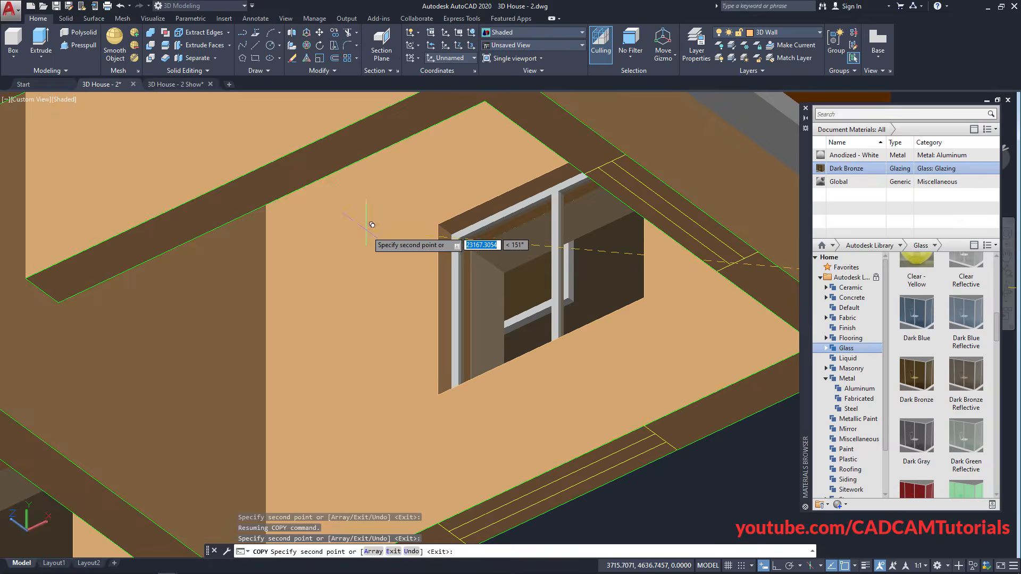
{"action": "middle_click_drag", "start_coordinate": [366, 313], "coordinate": [440, 415], "text": "shift"}
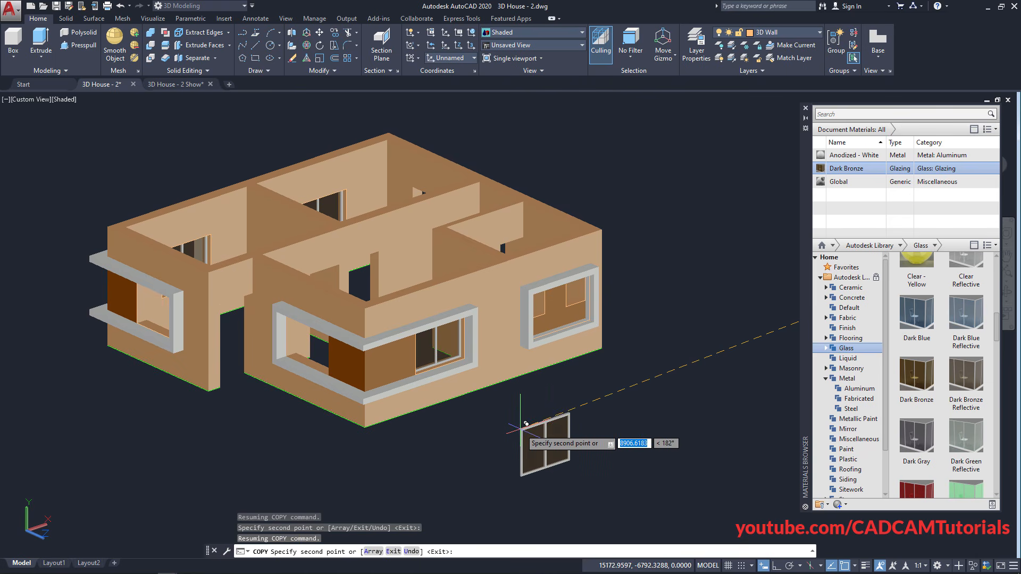
End the copy and orbit back to show the separate window beside the house
{"action": "key", "text": "Escape"}
{"action": "middle_click_drag", "start_coordinate": [306, 383], "coordinate": [357, 406], "text": "shift"}
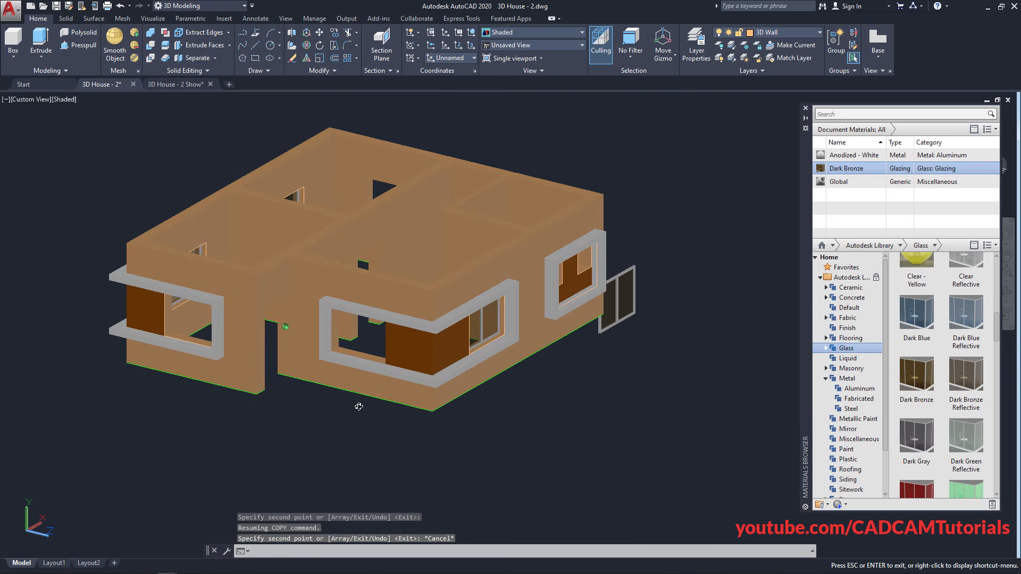
{"action": "scroll", "coordinate": [389, 292], "scroll_direction": "up", "scroll_amount": 3}
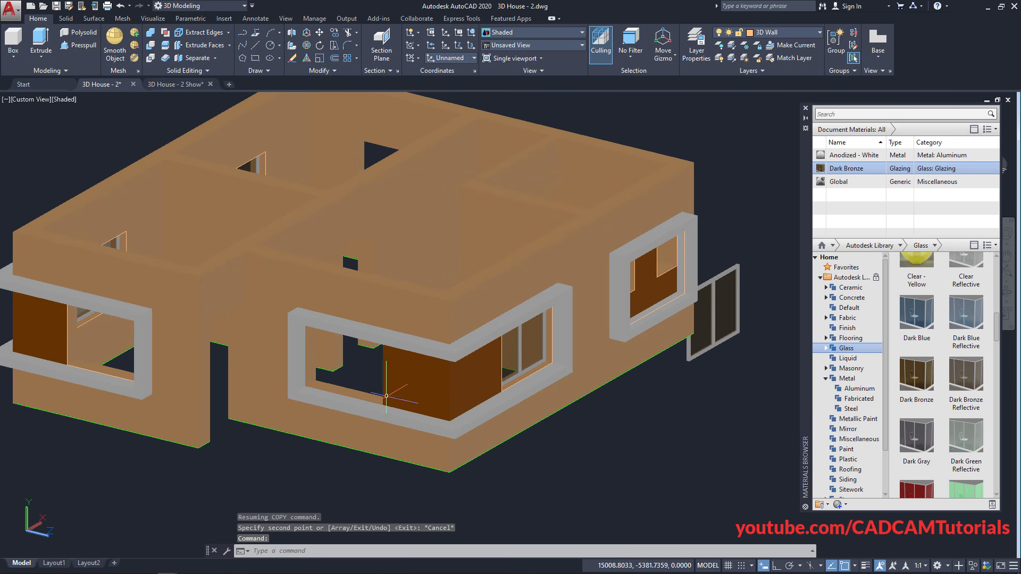
{"action": "scroll", "coordinate": [636, 430], "scroll_direction": "down", "scroll_amount": 3}
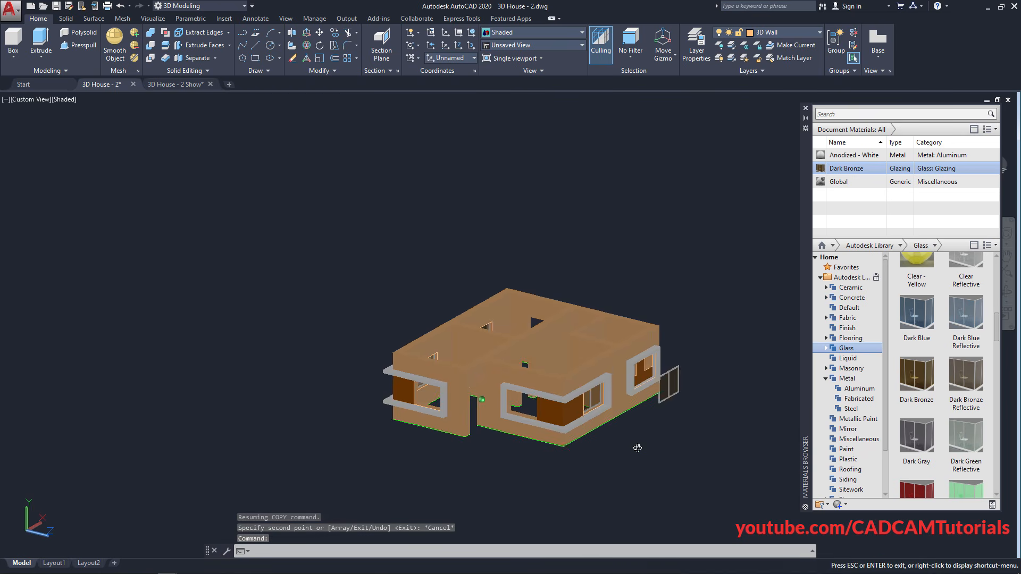
{"action": "scroll", "coordinate": [674, 410], "scroll_direction": "up", "scroll_amount": 2}
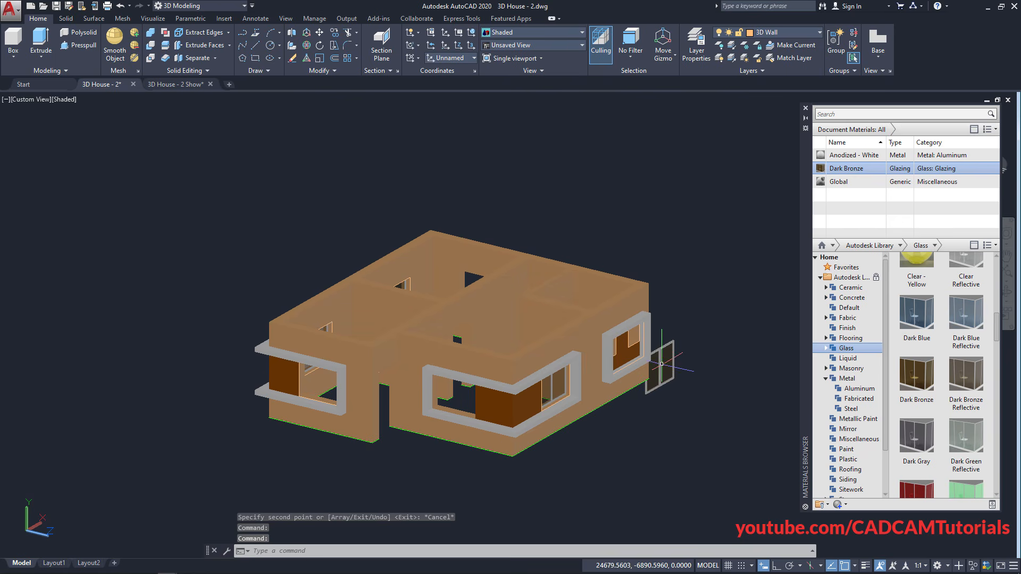
{"action": "middle_click_drag", "start_coordinate": [632, 428], "coordinate": [593, 435], "text": "shift"}
{"action": "middle_click_drag", "start_coordinate": [657, 449], "coordinate": [432, 466]}
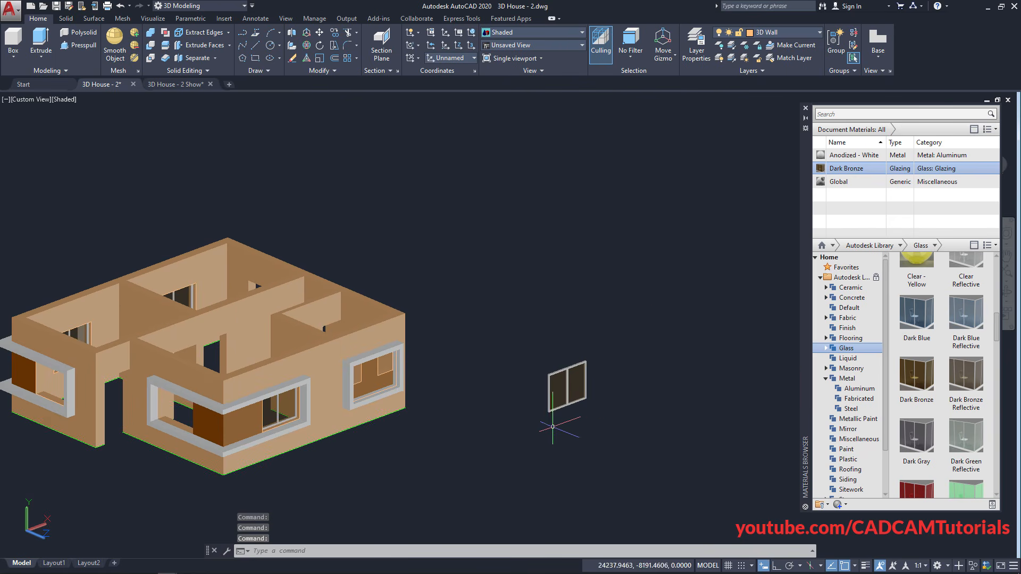
{"action": "scroll", "coordinate": [569, 413], "scroll_direction": "up", "scroll_amount": 2}
{"action": "scroll", "coordinate": [572, 412], "scroll_direction": "up", "scroll_amount": 3}
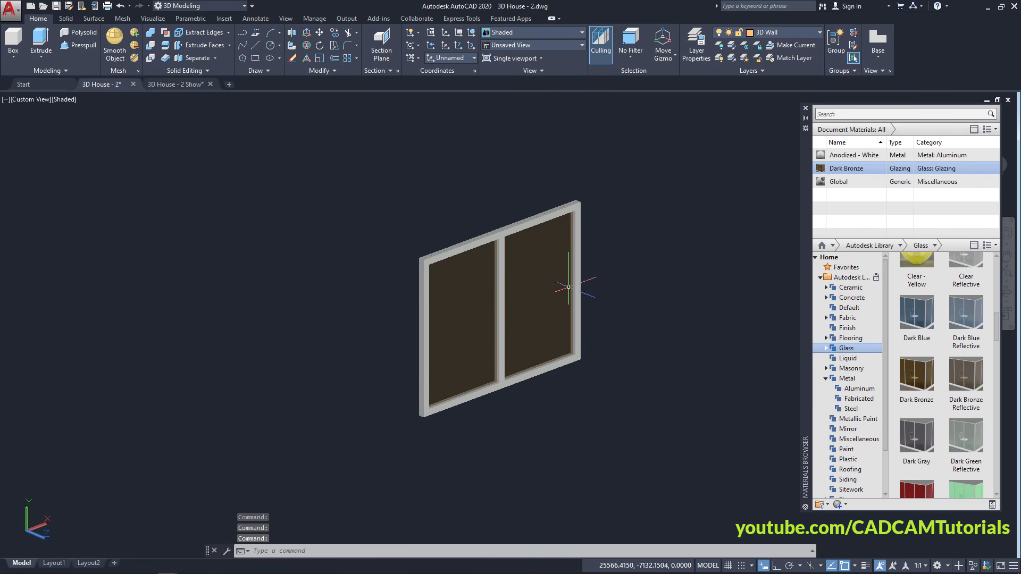
3D-rotate the window 270° about a vertical axis through its midpoint, with Ortho on
{"action": "left_click", "coordinate": [307, 47]}
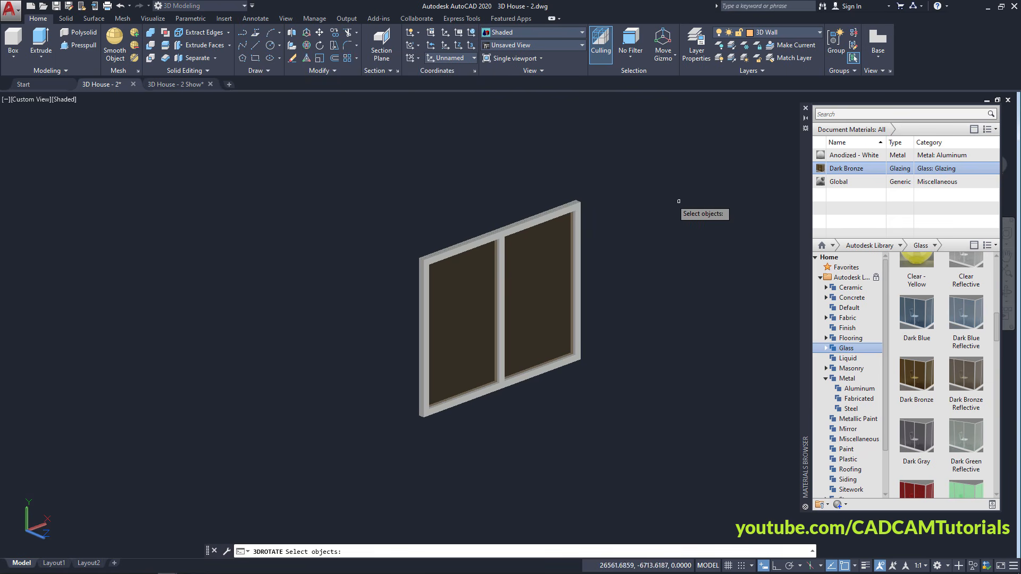
{"action": "left_click", "coordinate": [646, 174]}
{"action": "left_click", "coordinate": [378, 447]}
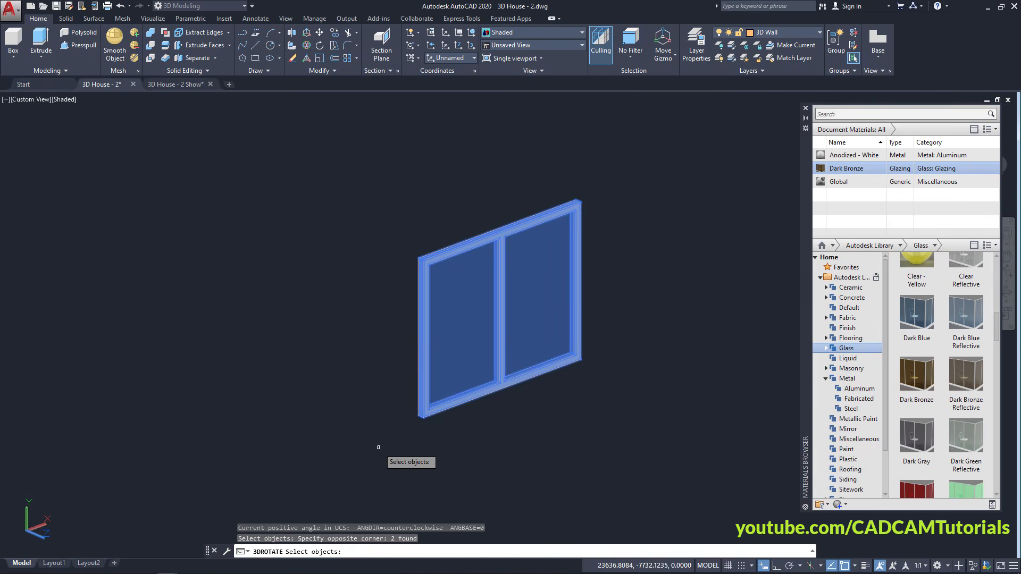
{"action": "key", "text": "Return"}
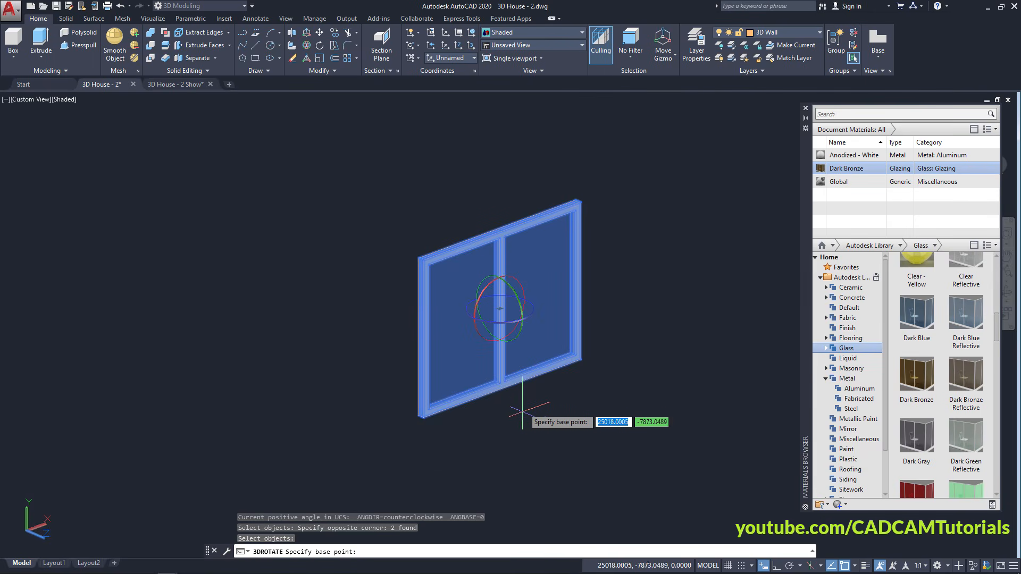
{"action": "left_click", "coordinate": [511, 328]}
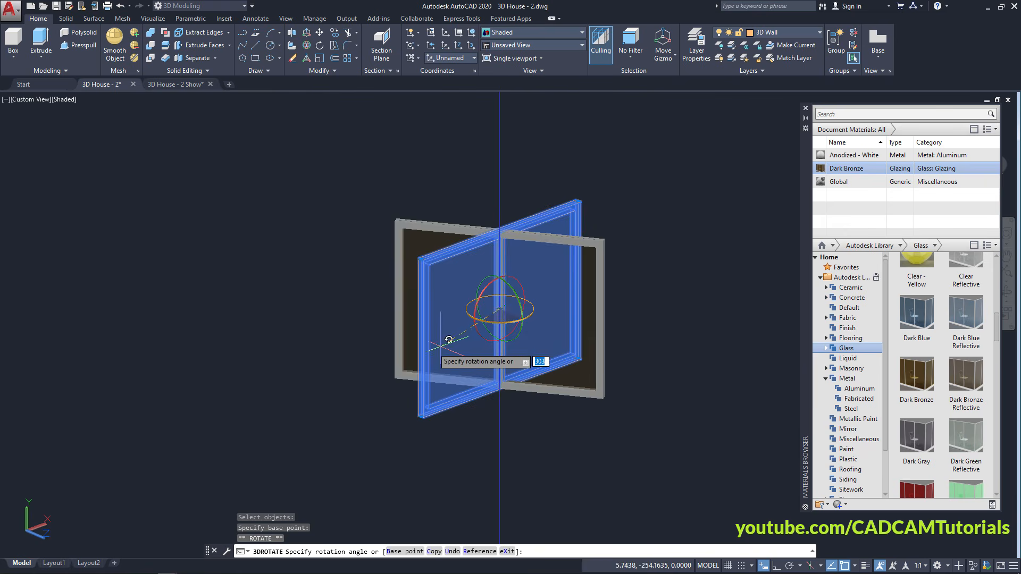
{"action": "left_click", "coordinate": [775, 567]}
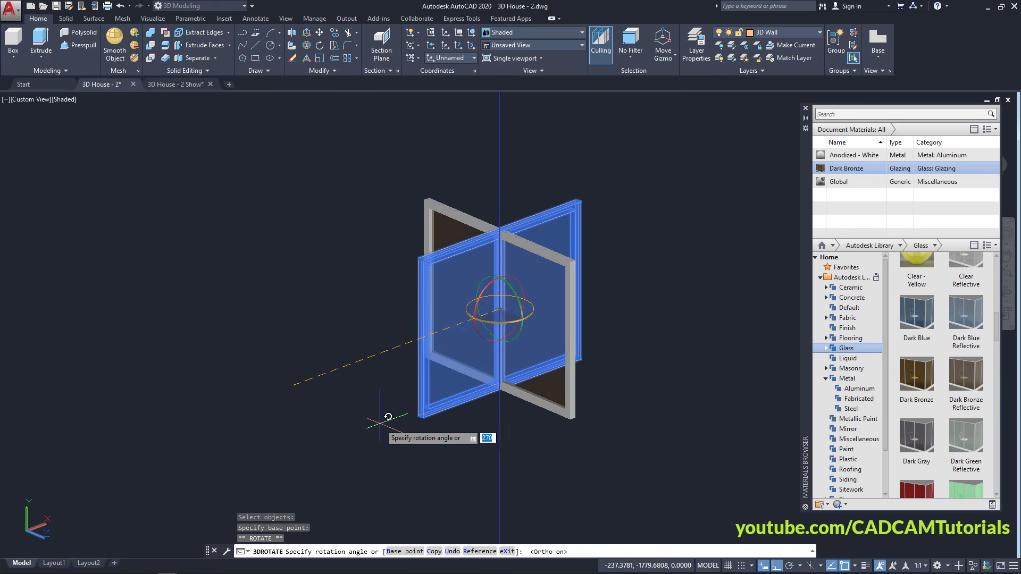
{"action": "left_click", "coordinate": [219, 432]}
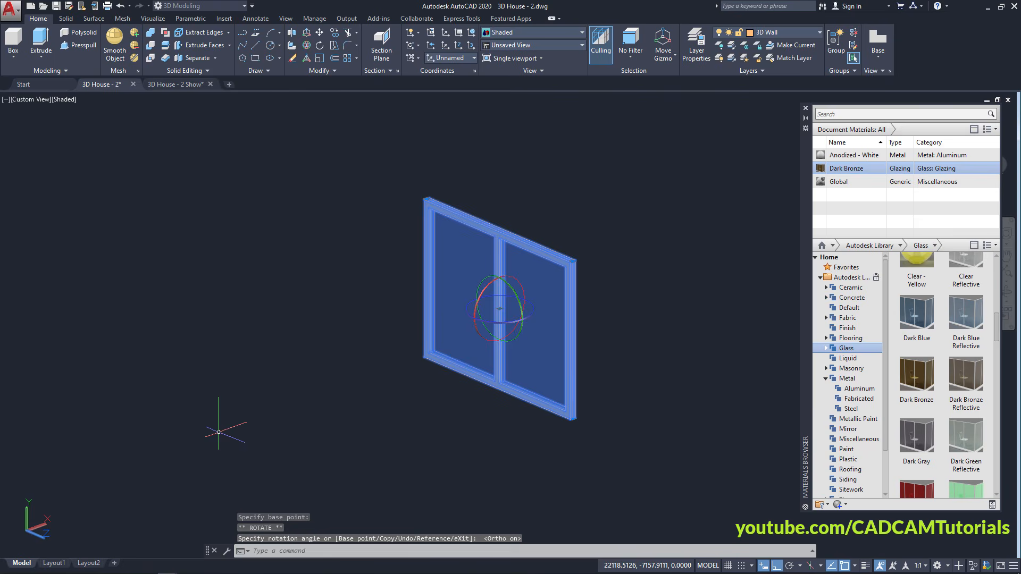
{"action": "key", "text": "Escape"}
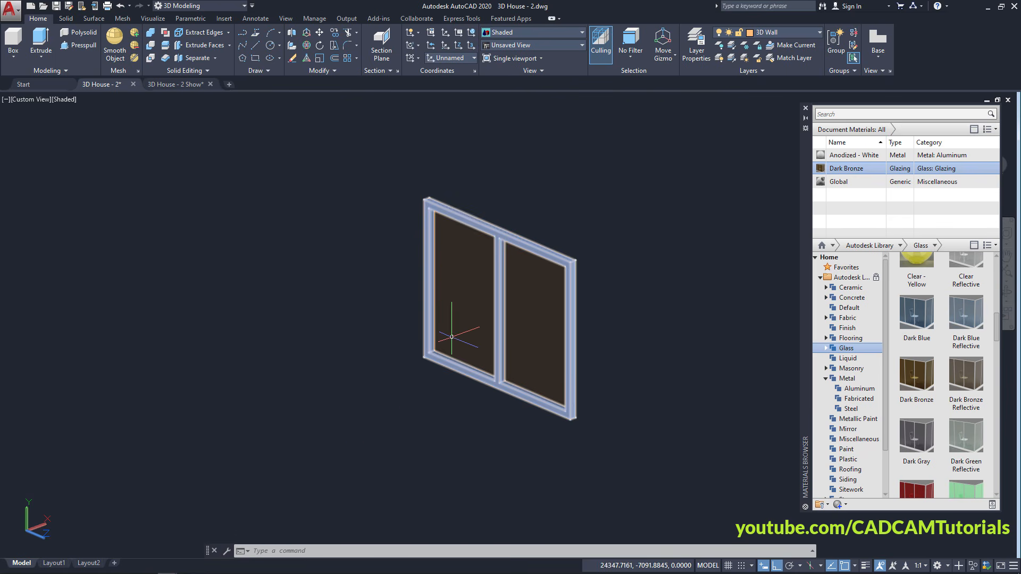
Start copying the turned window, using its top corner as the base point
{"action": "left_click", "coordinate": [333, 34]}
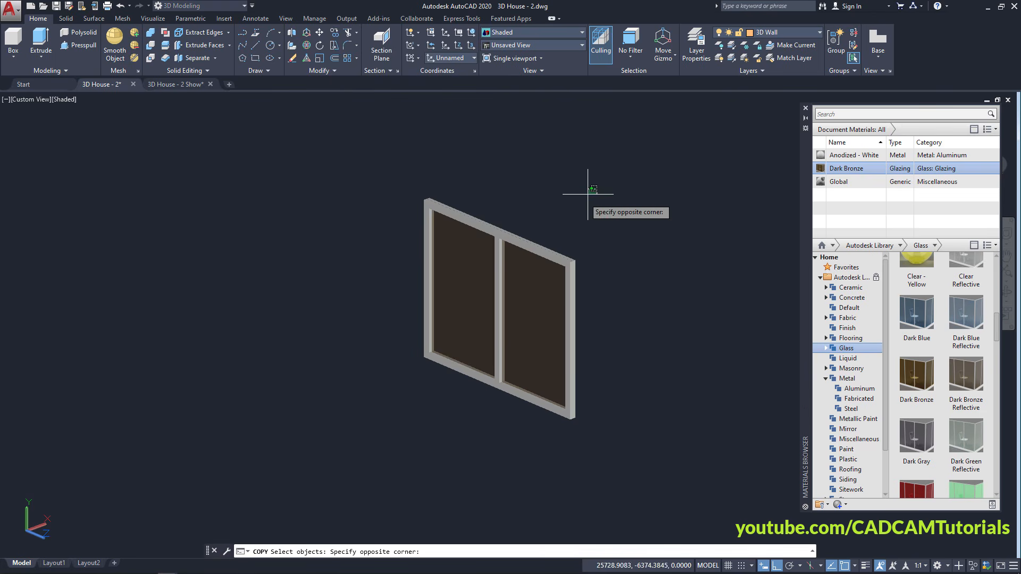
{"action": "left_click", "coordinate": [373, 418]}
{"action": "key", "text": "Return"}
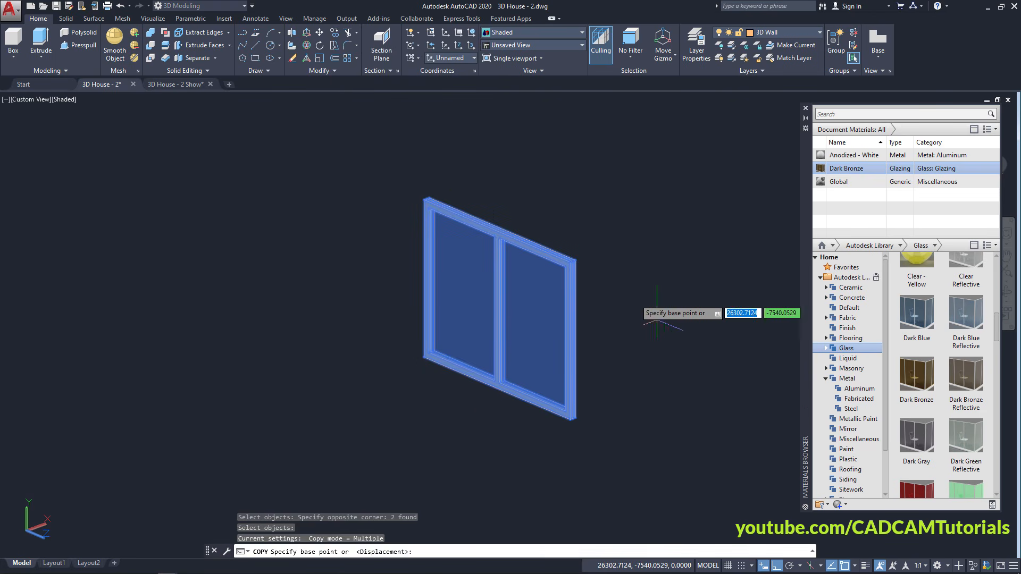
{"action": "scroll", "coordinate": [445, 190], "scroll_direction": "up", "scroll_amount": 2}
{"action": "scroll", "coordinate": [424, 191], "scroll_direction": "up", "scroll_amount": 5}
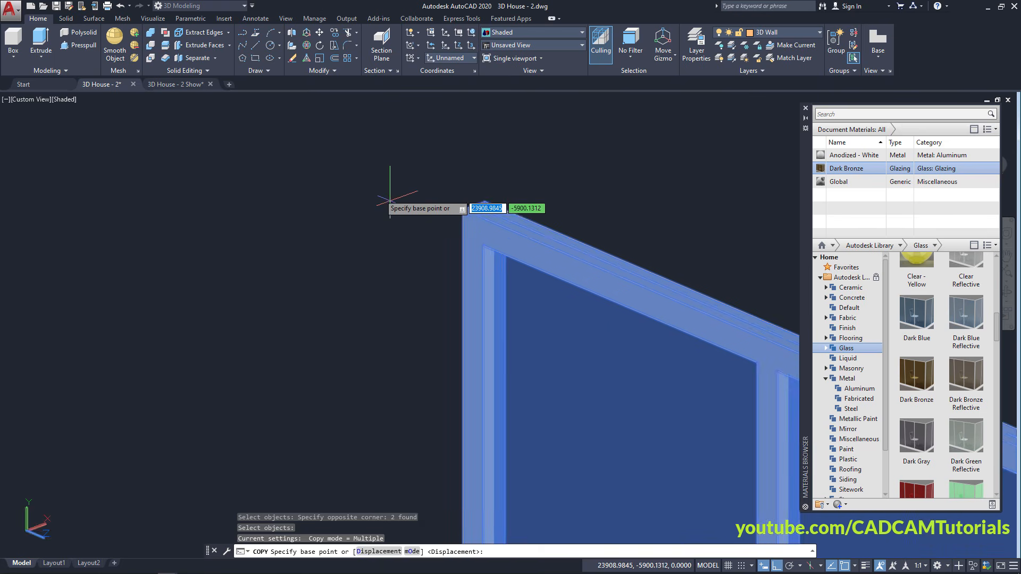
{"action": "middle_click_drag", "start_coordinate": [597, 164], "coordinate": [516, 192]}
{"action": "key", "text": "Escape"}
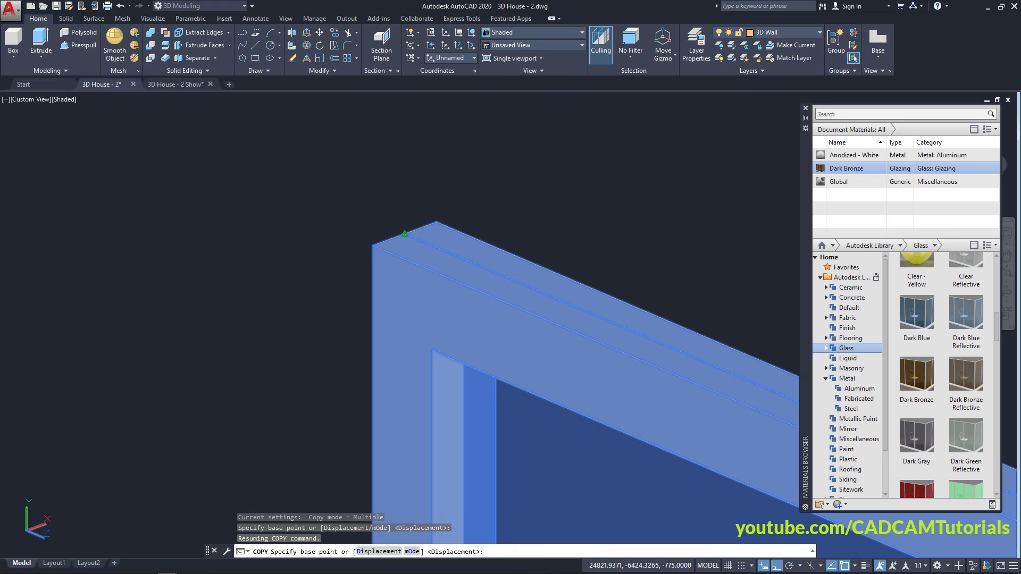
{"action": "left_click", "coordinate": [405, 234]}
With Ortho off, orbit toward the house's back wall openings, then cancel the copy
{"action": "scroll", "coordinate": [409, 213], "scroll_direction": "down", "scroll_amount": 8}
{"action": "middle_click_drag", "start_coordinate": [310, 295], "coordinate": [517, 321]}
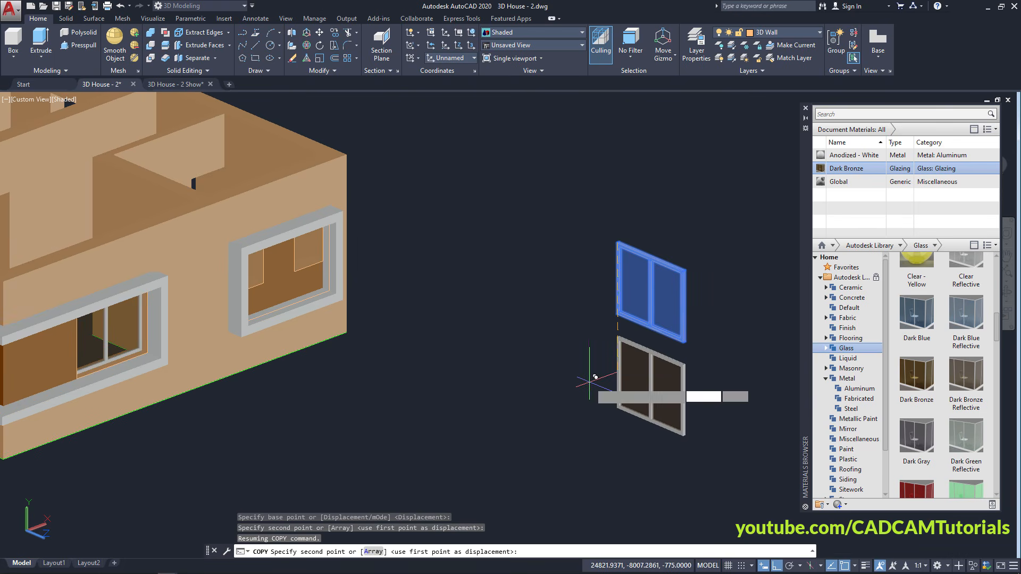
{"action": "left_click", "coordinate": [776, 566]}
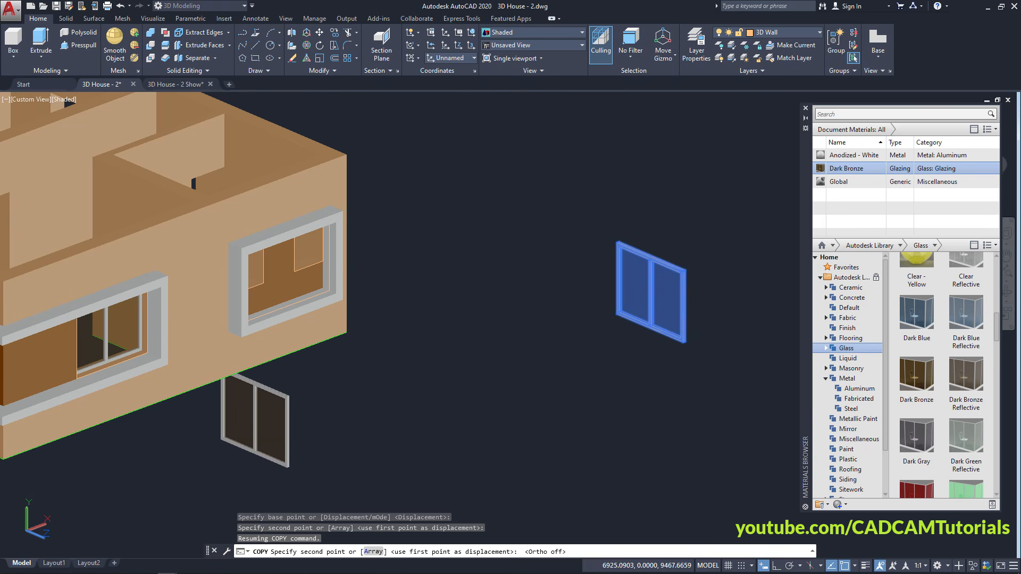
{"action": "scroll", "coordinate": [284, 310], "scroll_direction": "up", "scroll_amount": 5}
{"action": "middle_click_drag", "start_coordinate": [283, 311], "coordinate": [248, 295], "text": "shift"}
{"action": "scroll", "coordinate": [249, 294], "scroll_direction": "up", "scroll_amount": 6}
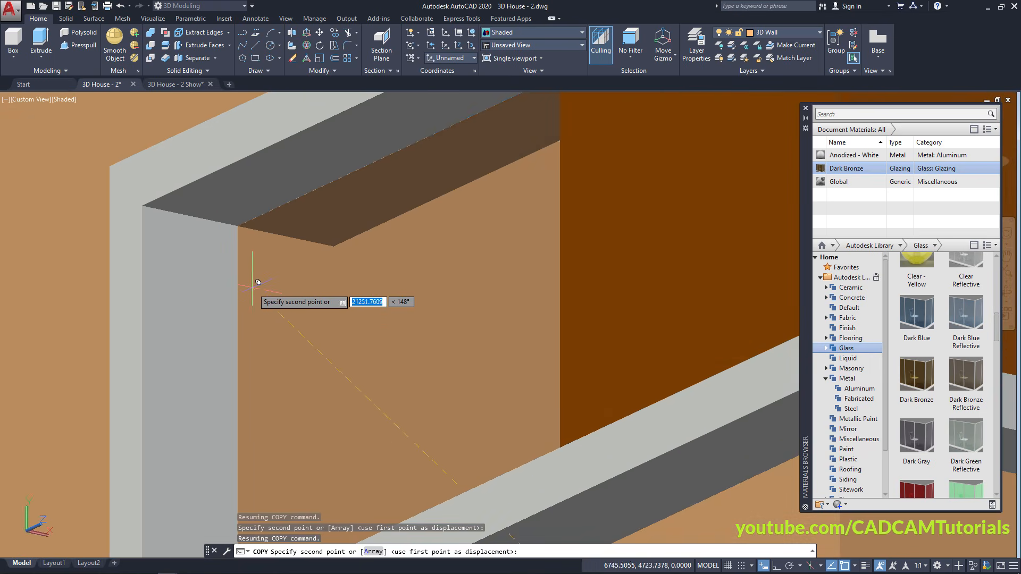
{"action": "scroll", "coordinate": [296, 231], "scroll_direction": "down", "scroll_amount": 8}
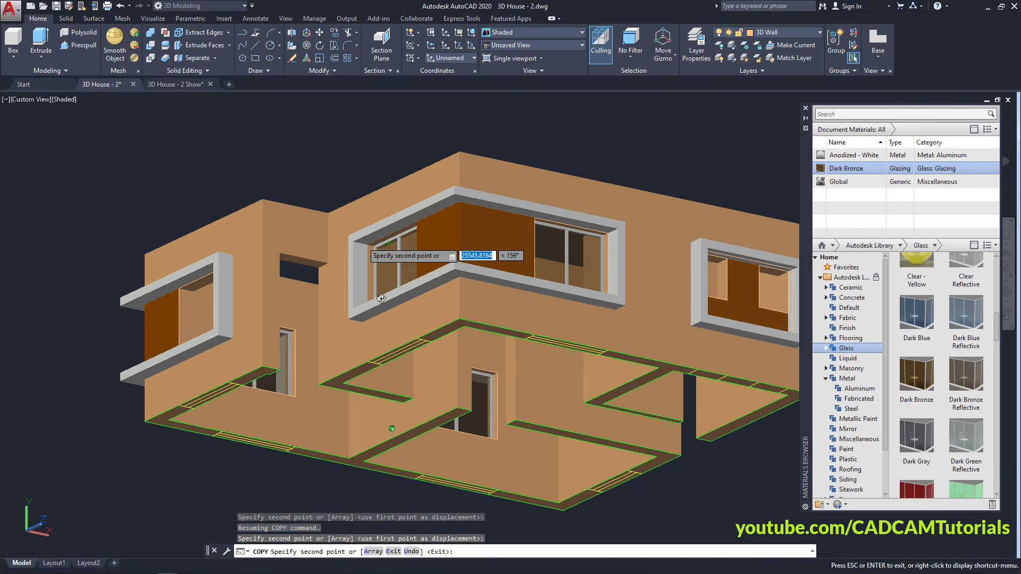
{"action": "middle_click_drag", "start_coordinate": [386, 277], "coordinate": [417, 258], "text": "shift"}
{"action": "scroll", "coordinate": [186, 277], "scroll_direction": "up", "scroll_amount": 5}
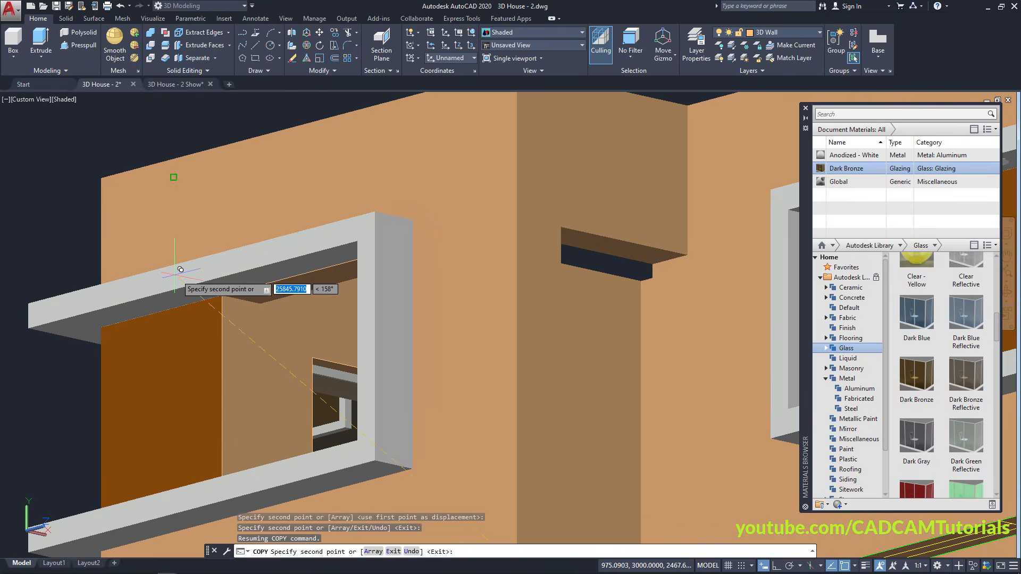
{"action": "scroll", "coordinate": [271, 302], "scroll_direction": "down", "scroll_amount": 8}
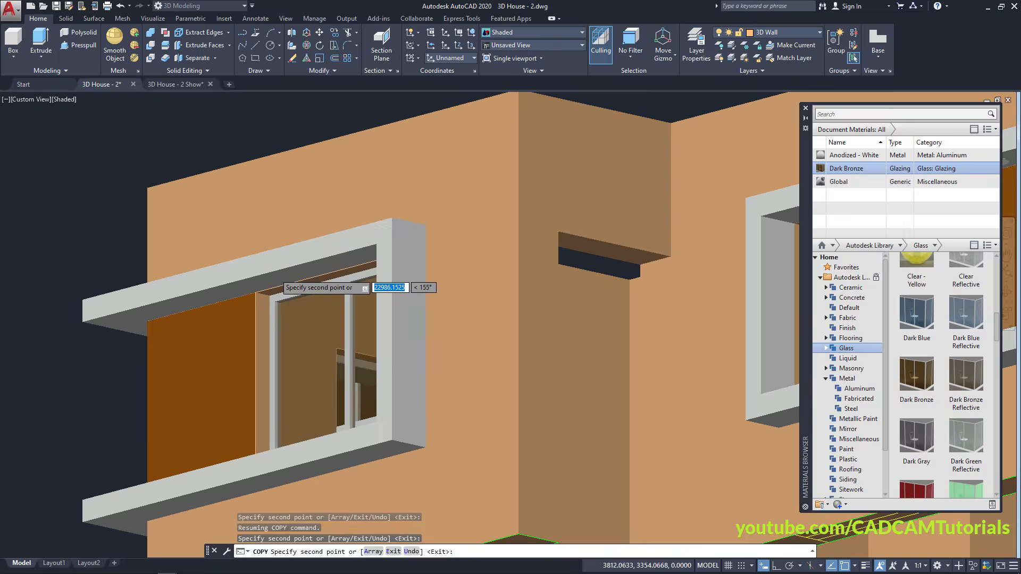
{"action": "middle_click_drag", "start_coordinate": [271, 302], "coordinate": [394, 388], "text": "shift"}
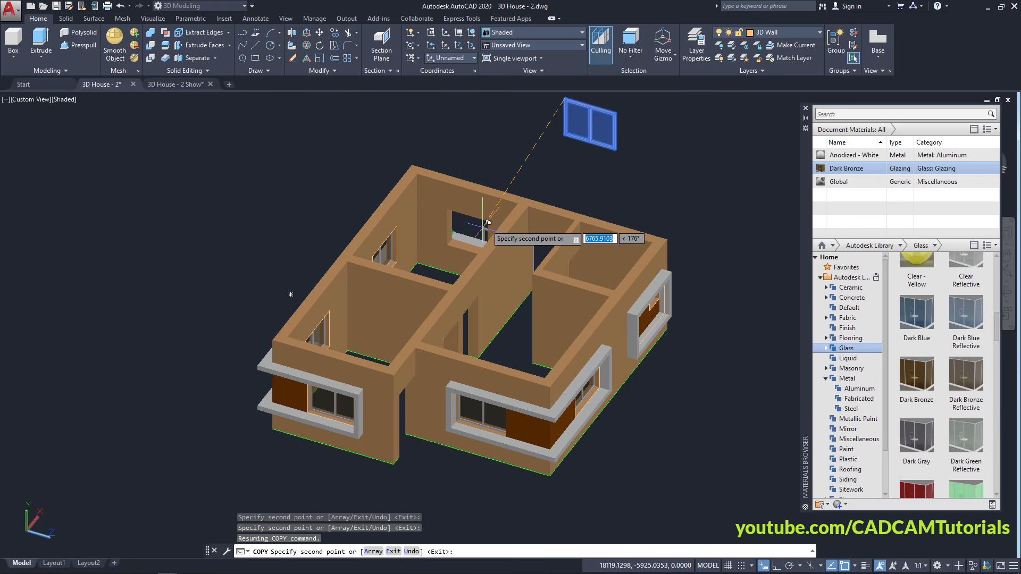
{"action": "key", "text": "Escape"}
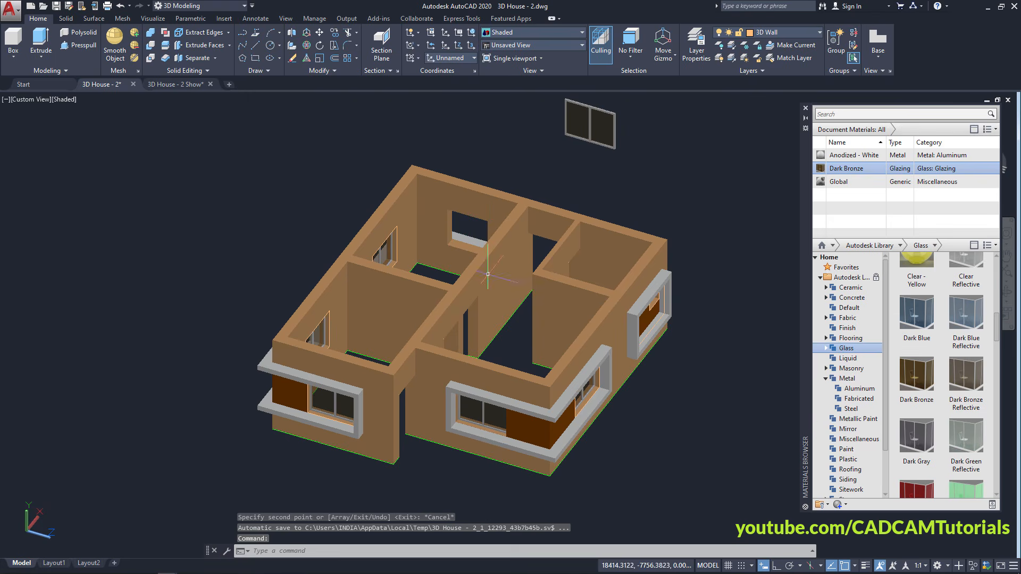
{"action": "middle_click_drag", "start_coordinate": [584, 318], "coordinate": [607, 319], "text": "shift"}
{"action": "scroll", "coordinate": [457, 213], "scroll_direction": "up", "scroll_amount": 3}
{"action": "middle_click_drag", "start_coordinate": [445, 272], "coordinate": [451, 304], "text": "shift"}
{"action": "scroll", "coordinate": [384, 228], "scroll_direction": "up", "scroll_amount": 3}
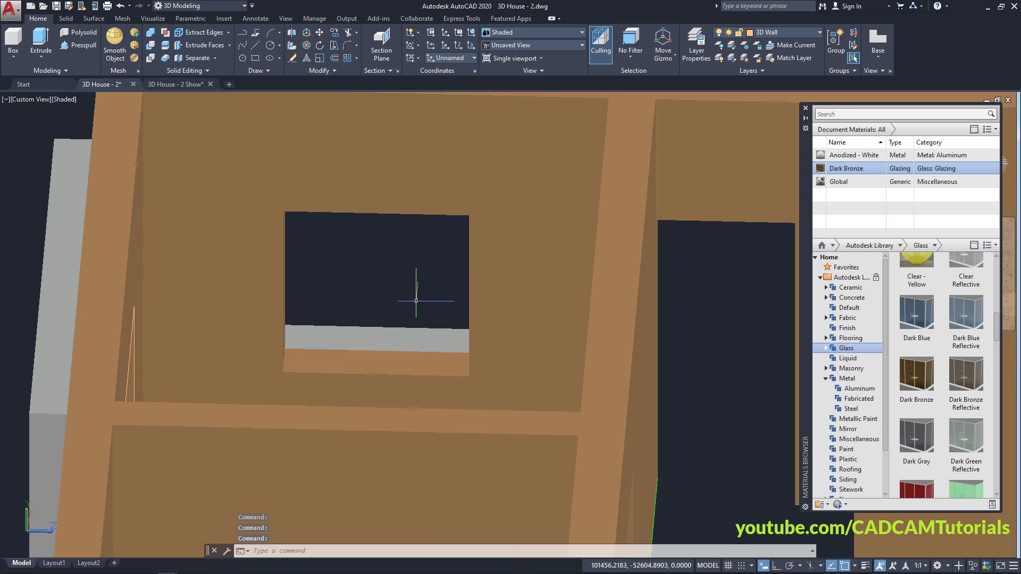
{"action": "type", "text": "st"}
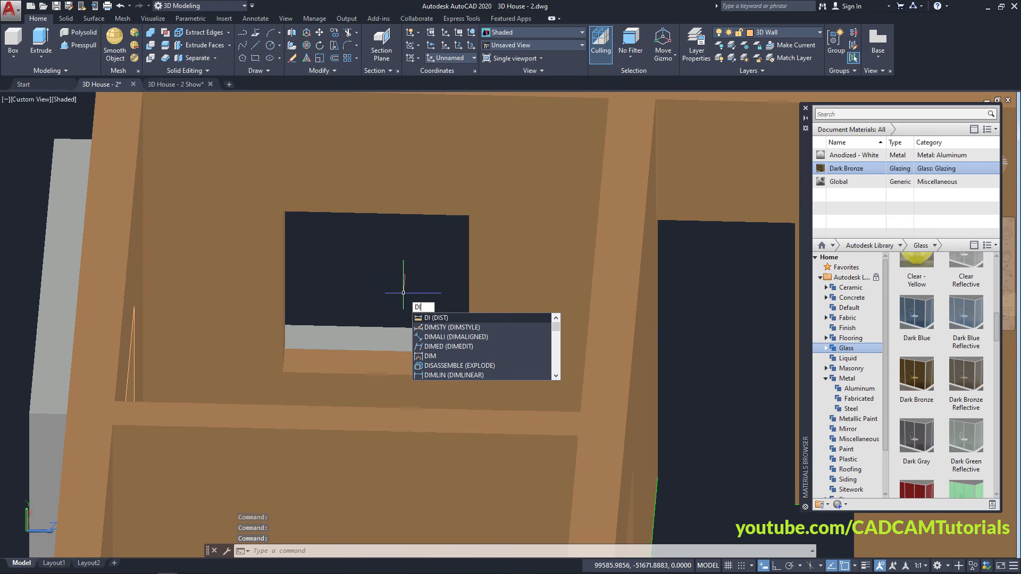
{"action": "key", "text": "Return"}
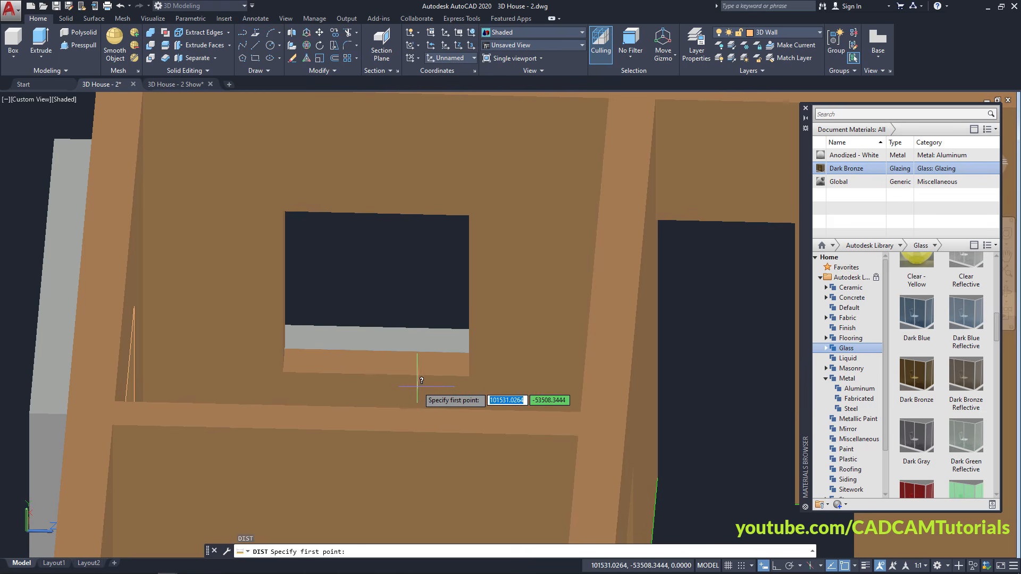
{"action": "left_click", "coordinate": [282, 371]}
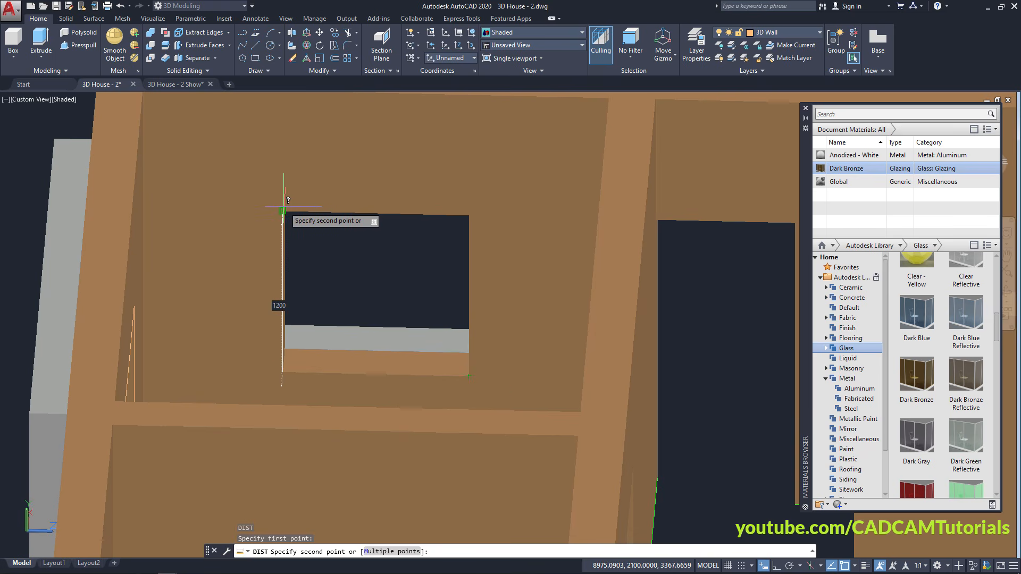
{"action": "key", "text": "Escape"}
{"action": "key", "text": "Escape"}
{"action": "scroll", "coordinate": [391, 315], "scroll_direction": "down", "scroll_amount": 4}
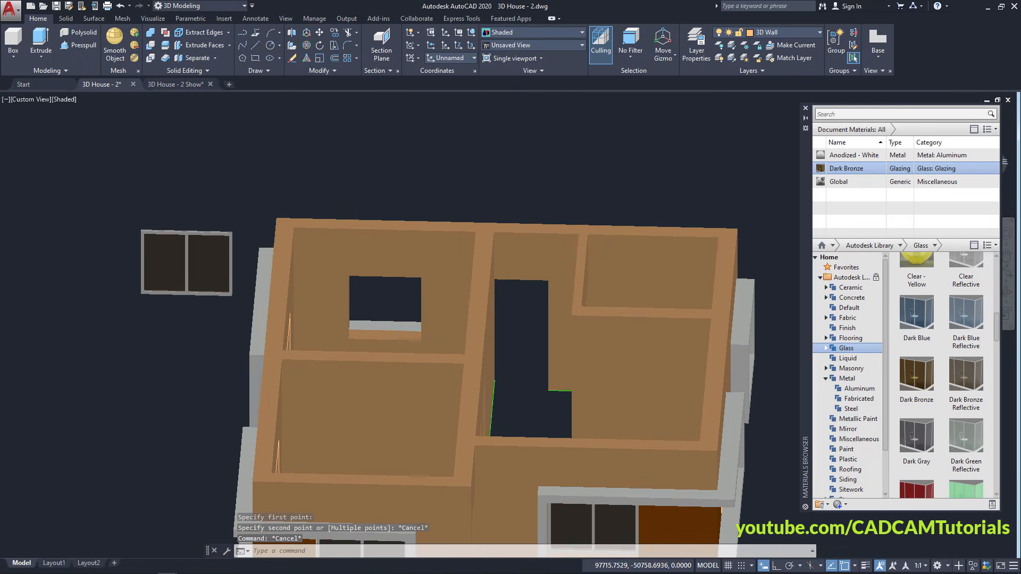
{"action": "scroll", "coordinate": [391, 307], "scroll_direction": "down", "scroll_amount": 2}
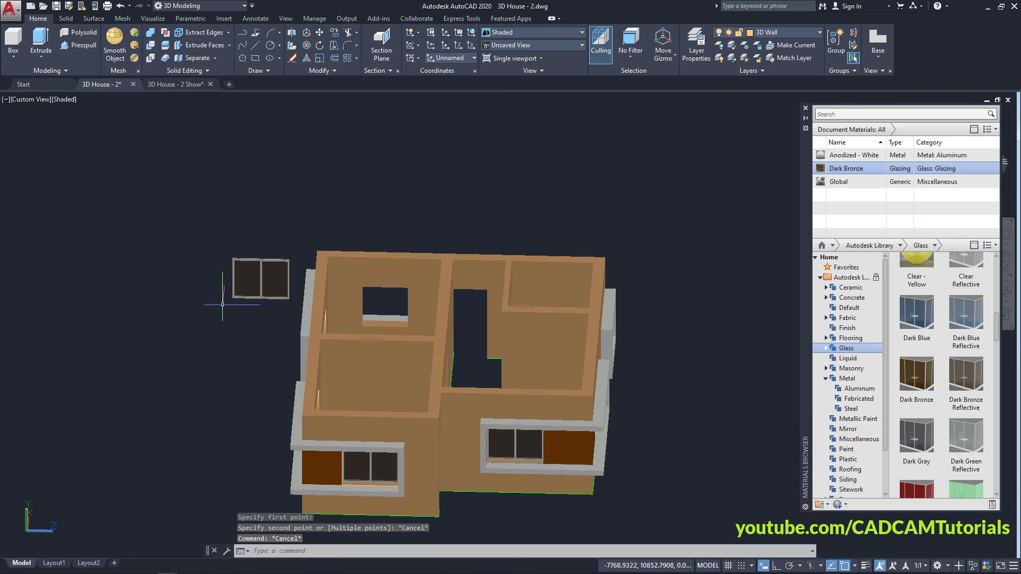
{"action": "middle_click_drag", "start_coordinate": [222, 304], "coordinate": [262, 317], "text": "shift"}
Close the Materials Browser and bring the spare window model into view
{"action": "scroll", "coordinate": [37, 450], "scroll_direction": "up", "scroll_amount": 7}
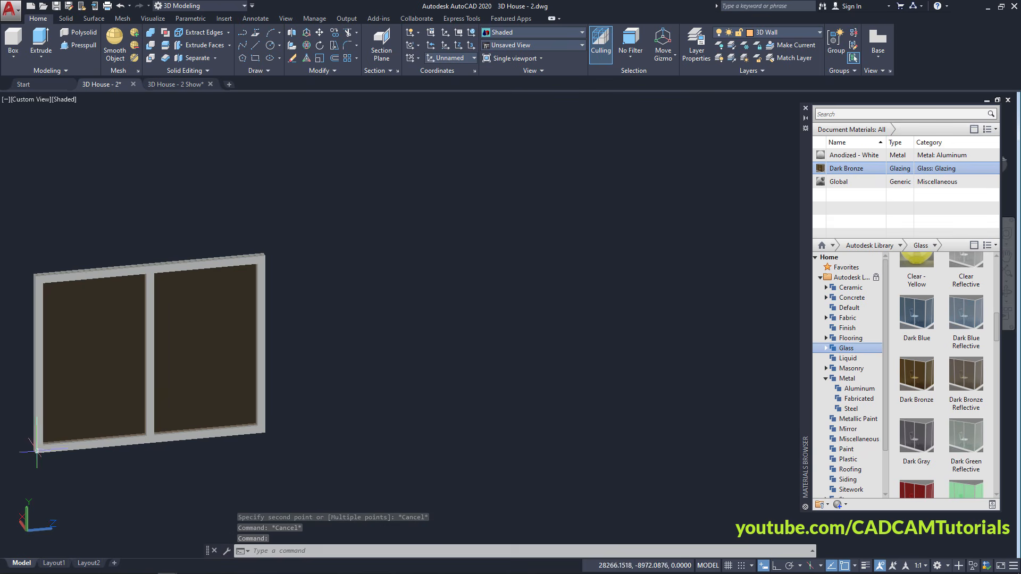
{"action": "middle_click_drag", "start_coordinate": [37, 451], "coordinate": [368, 372]}
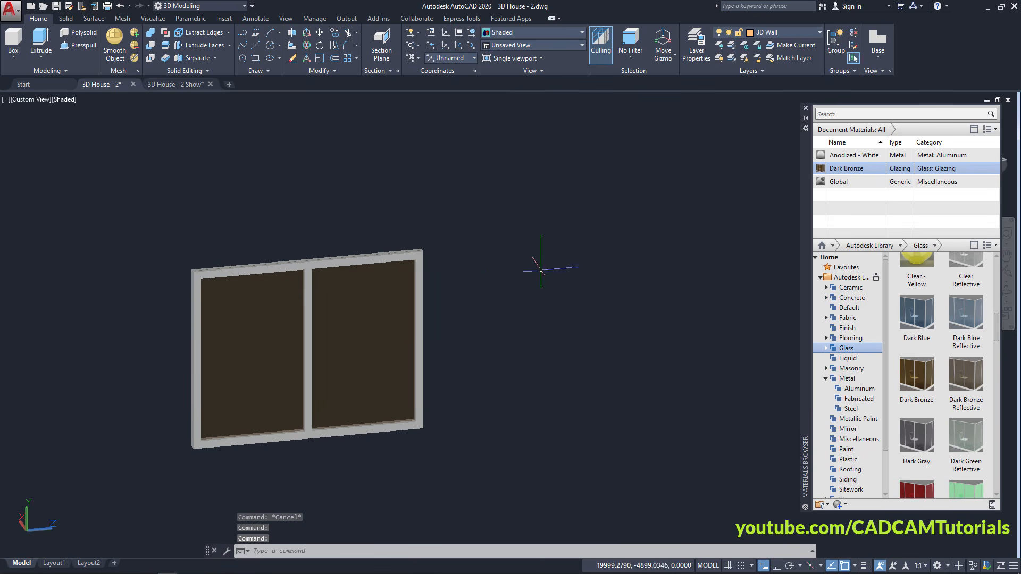
{"action": "left_click", "coordinate": [806, 111]}
{"action": "middle_click_drag", "start_coordinate": [279, 367], "coordinate": [292, 429], "text": "shift"}
{"action": "scroll", "coordinate": [322, 392], "scroll_direction": "up", "scroll_amount": 2}
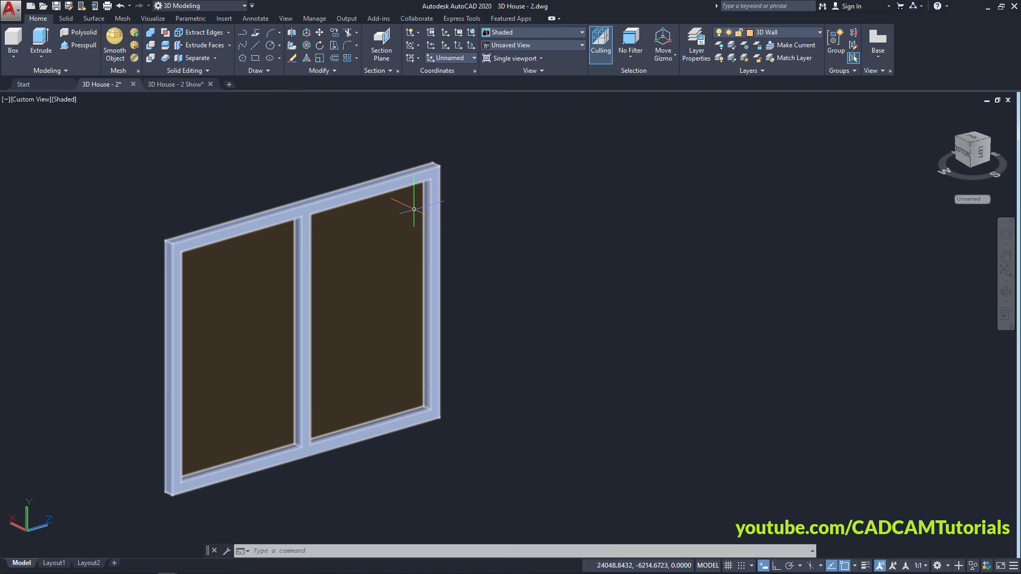
Start Move Faces and select the spare window frame's right side face
{"action": "left_click", "coordinate": [230, 45]}
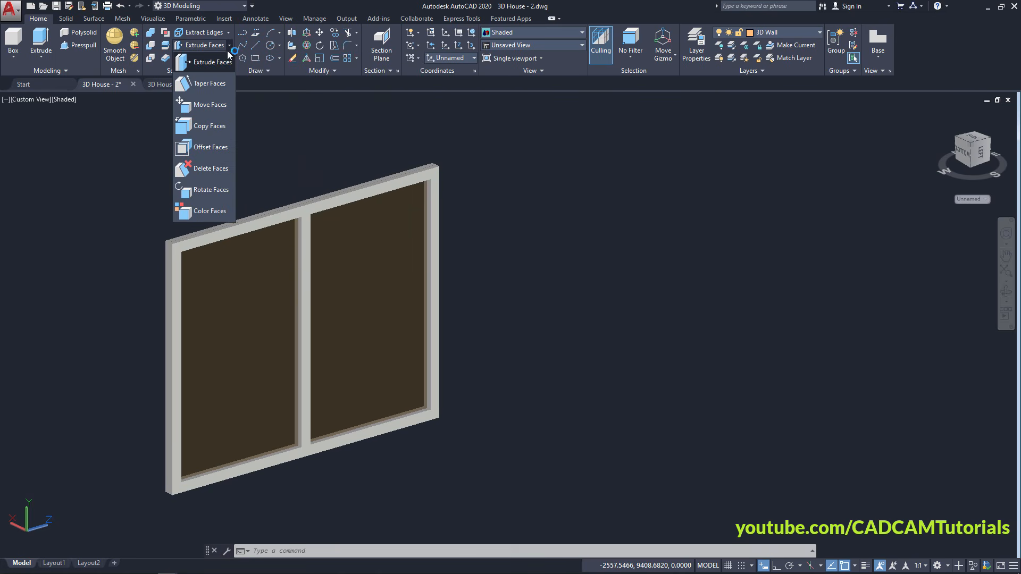
{"action": "left_click", "coordinate": [208, 109]}
{"action": "scroll", "coordinate": [426, 335], "scroll_direction": "up", "scroll_amount": 5}
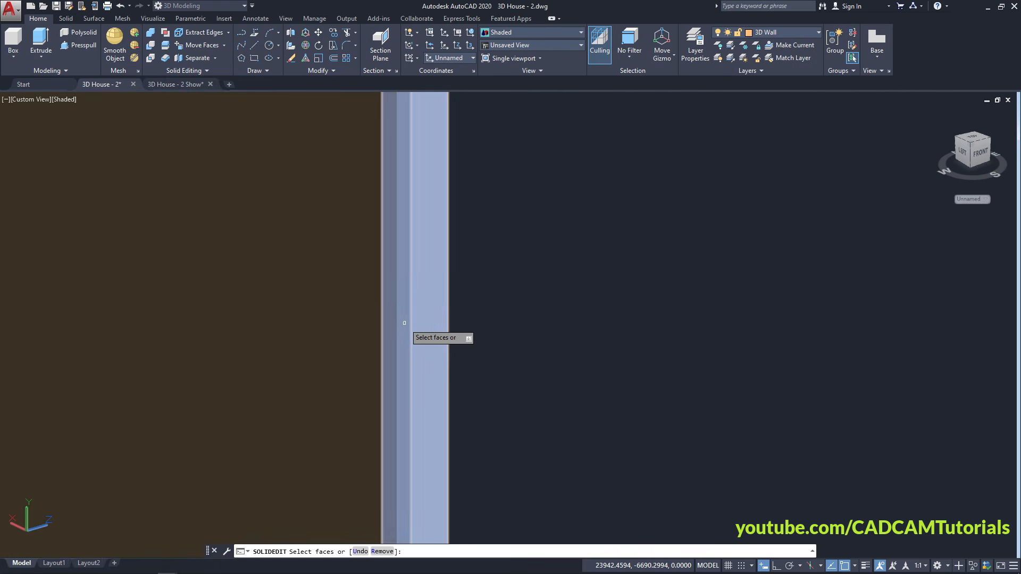
{"action": "left_click", "coordinate": [404, 323]}
{"action": "scroll", "coordinate": [479, 301], "scroll_direction": "down", "scroll_amount": 6}
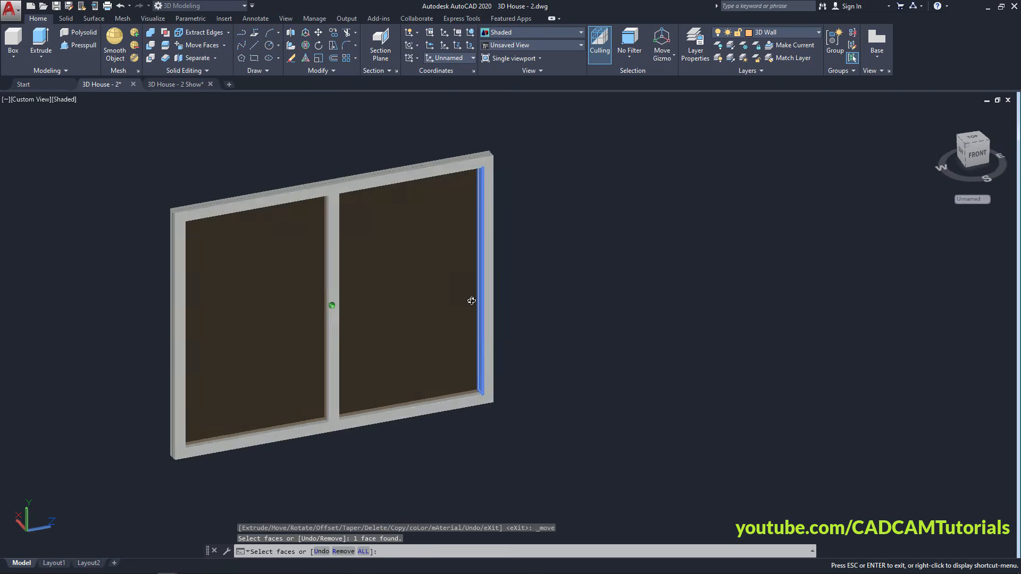
{"action": "scroll", "coordinate": [383, 290], "scroll_direction": "down", "scroll_amount": 6}
{"action": "scroll", "coordinate": [439, 289], "scroll_direction": "down", "scroll_amount": 3}
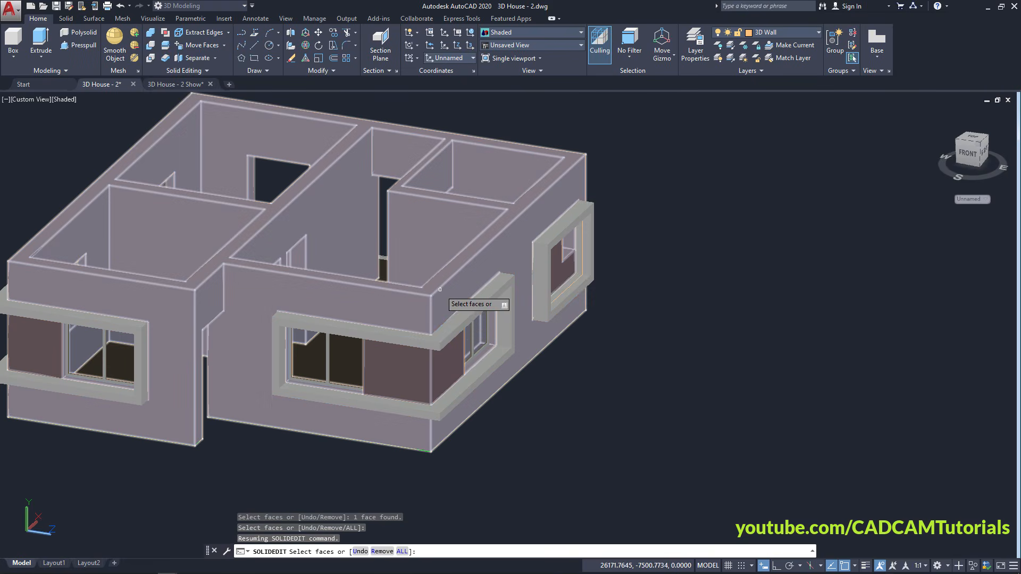
{"action": "middle_click_drag", "start_coordinate": [428, 317], "coordinate": [413, 299], "text": "shift"}
{"action": "middle_click_drag", "start_coordinate": [571, 426], "coordinate": [391, 246]}
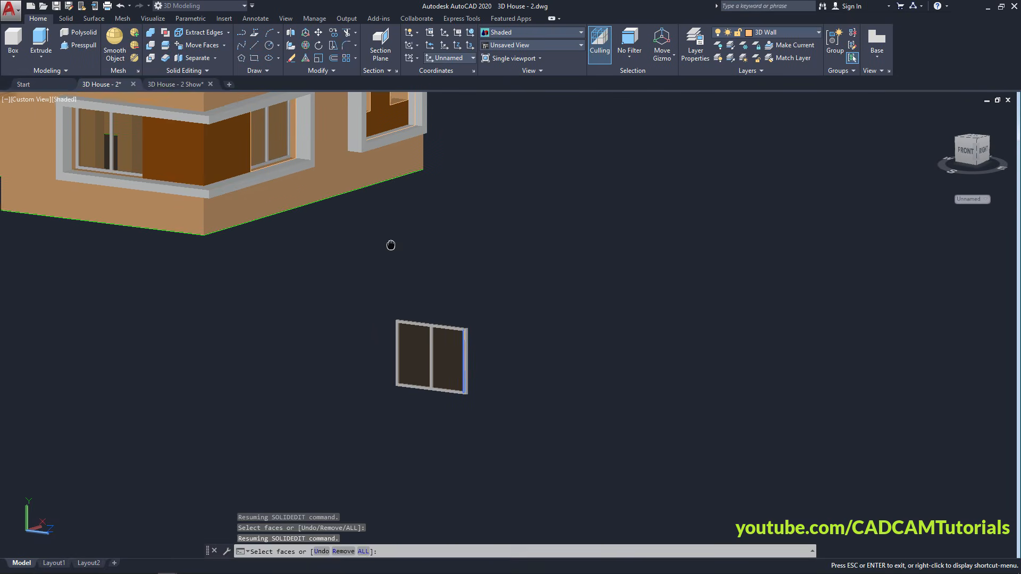
{"action": "scroll", "coordinate": [415, 308], "scroll_direction": "up", "scroll_amount": 3}
{"action": "scroll", "coordinate": [541, 339], "scroll_direction": "up", "scroll_amount": 4}
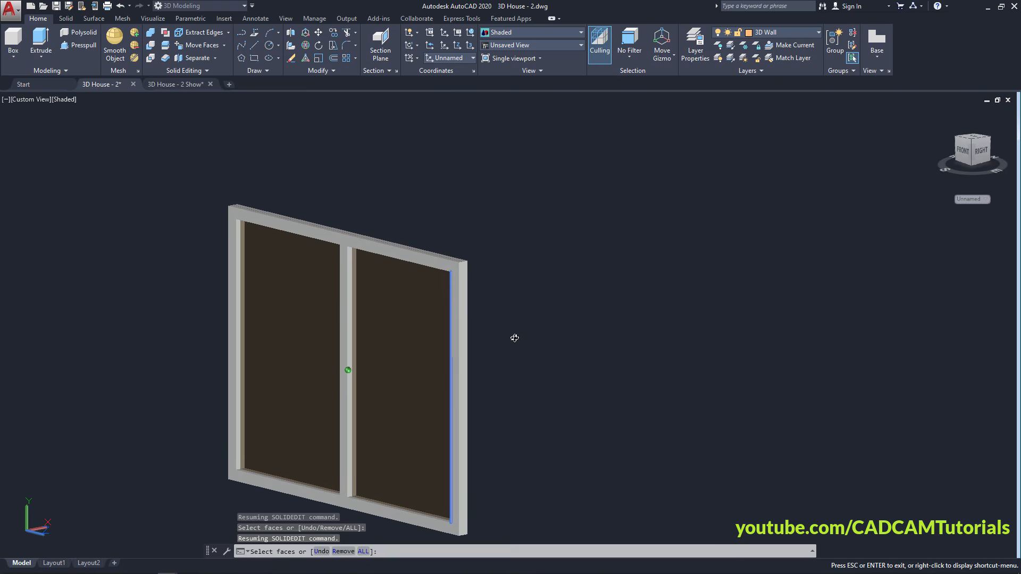
{"action": "scroll", "coordinate": [488, 376], "scroll_direction": "up", "scroll_amount": 3}
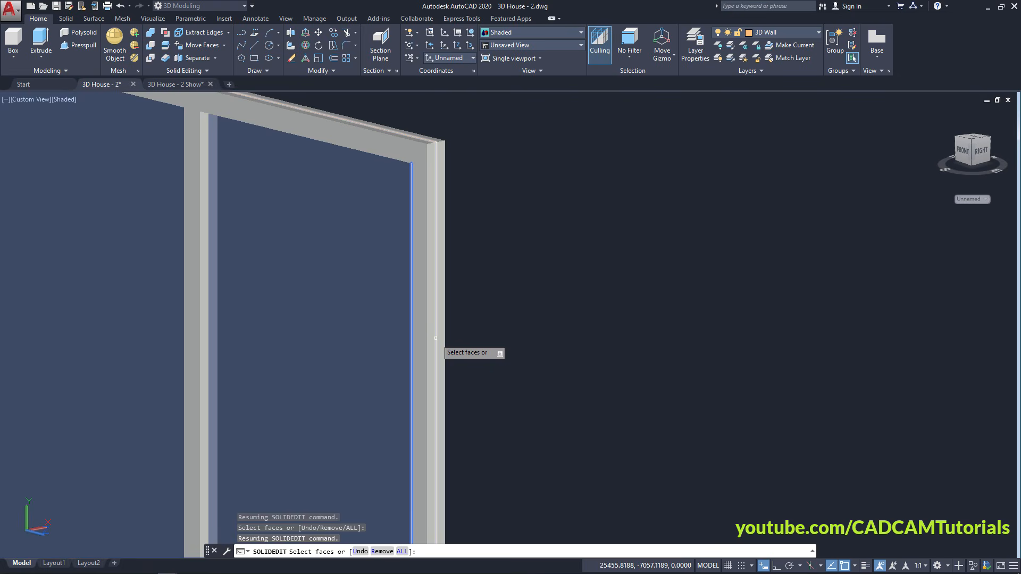
{"action": "left_click", "coordinate": [435, 338]}
Move the selected right face 300 units inward with Ortho on
{"action": "scroll", "coordinate": [503, 303], "scroll_direction": "down", "scroll_amount": 4}
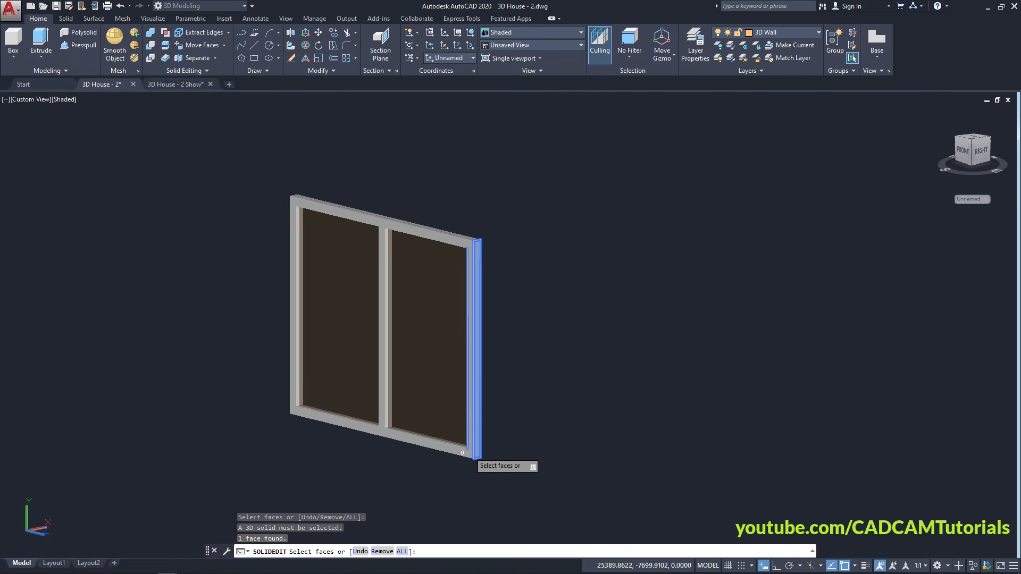
{"action": "key", "text": "Return"}
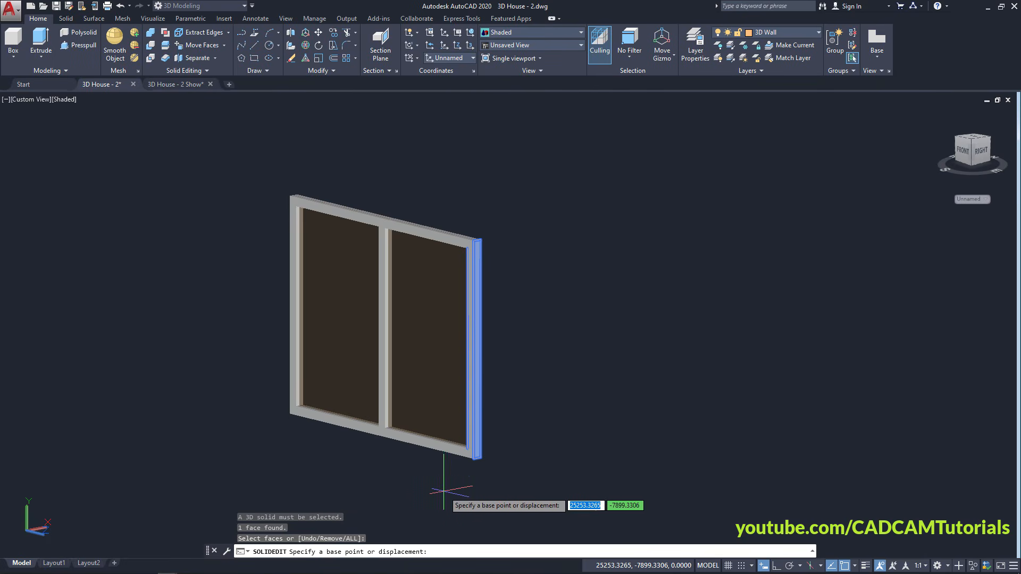
{"action": "left_click", "coordinate": [423, 494]}
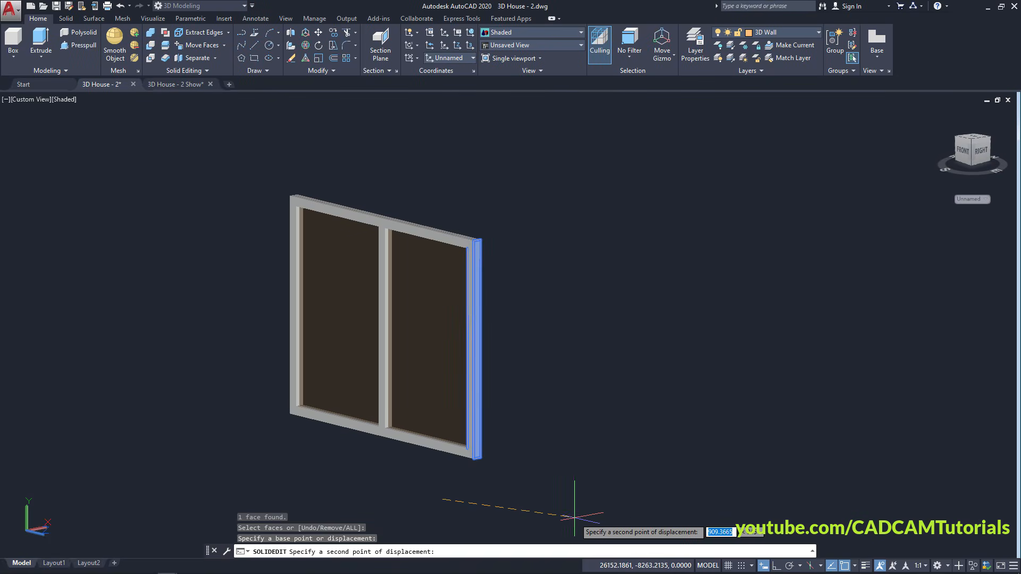
{"action": "left_click", "coordinate": [776, 567]}
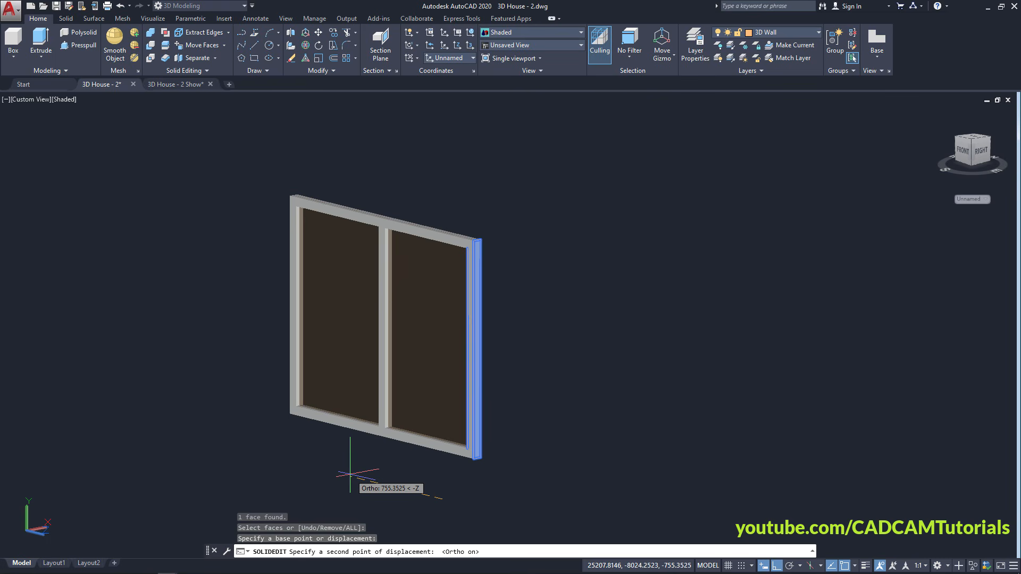
{"action": "key", "text": "Return"}
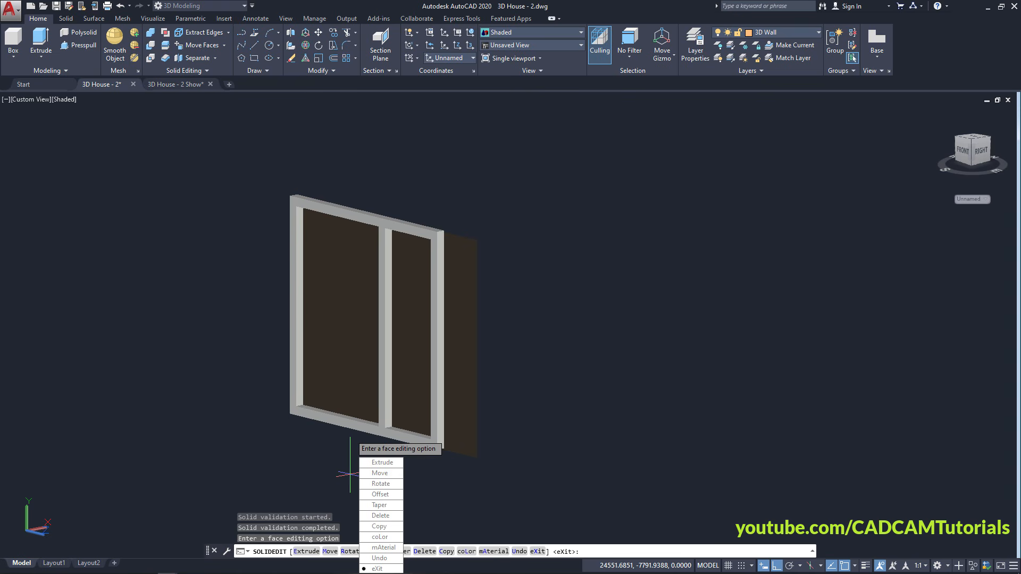
{"action": "key", "text": "Escape"}
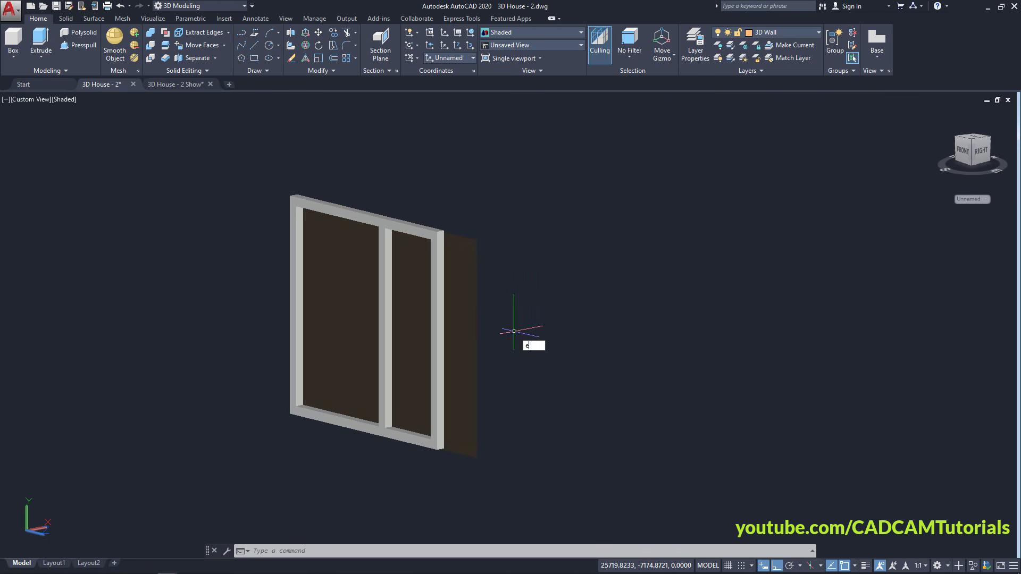
Erase the spare window's glass pane
{"action": "key", "text": "Return"}
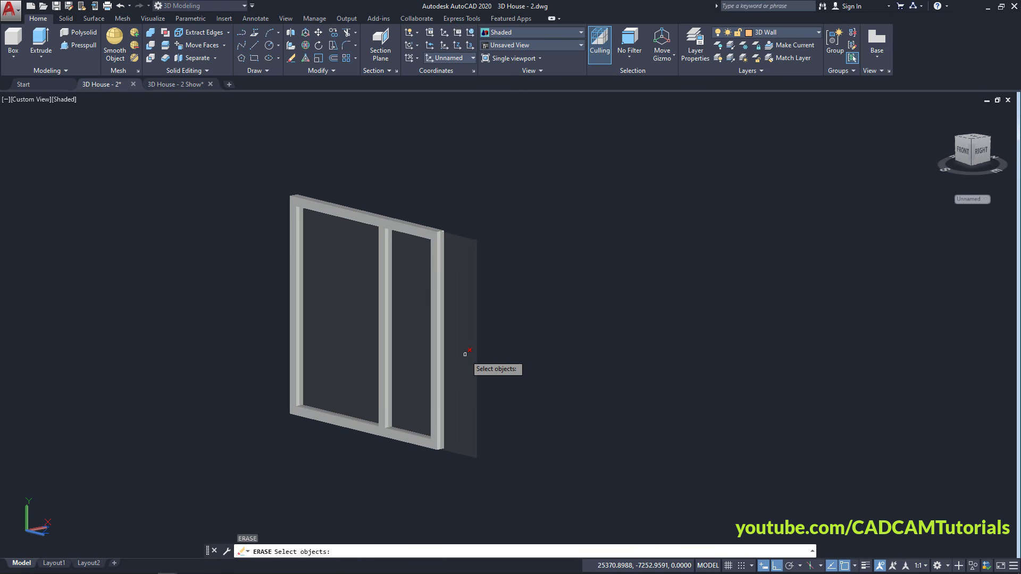
{"action": "key", "text": "Return"}
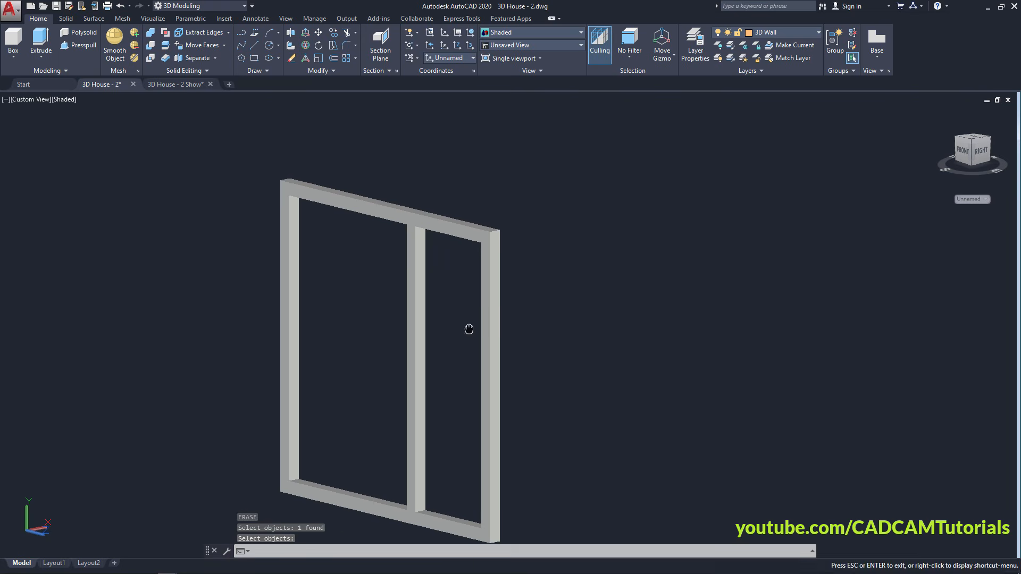
{"action": "scroll", "coordinate": [461, 342], "scroll_direction": "up", "scroll_amount": 4}
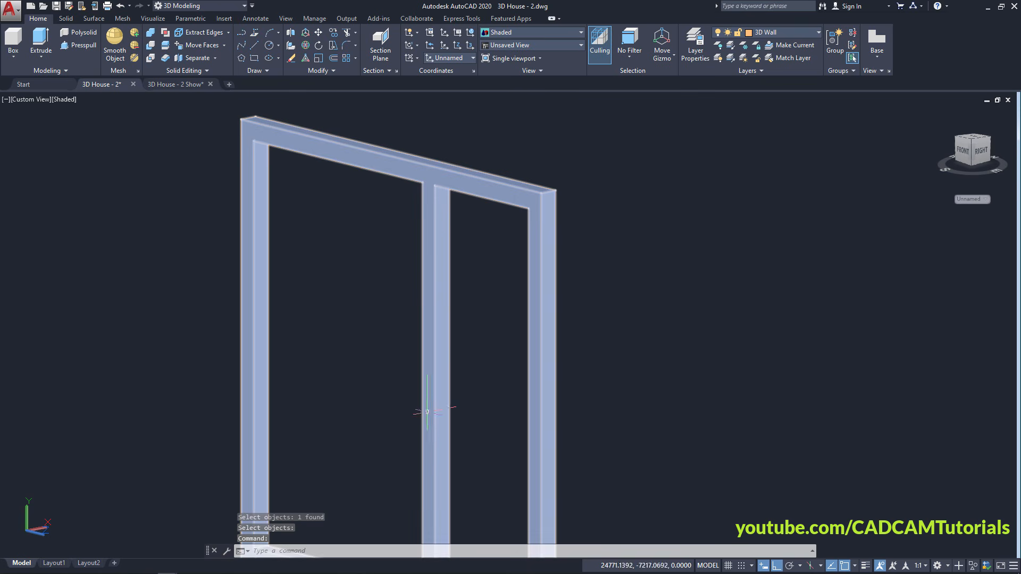
Start Move Faces and select the vertical mullion's face
{"action": "left_click", "coordinate": [198, 47]}
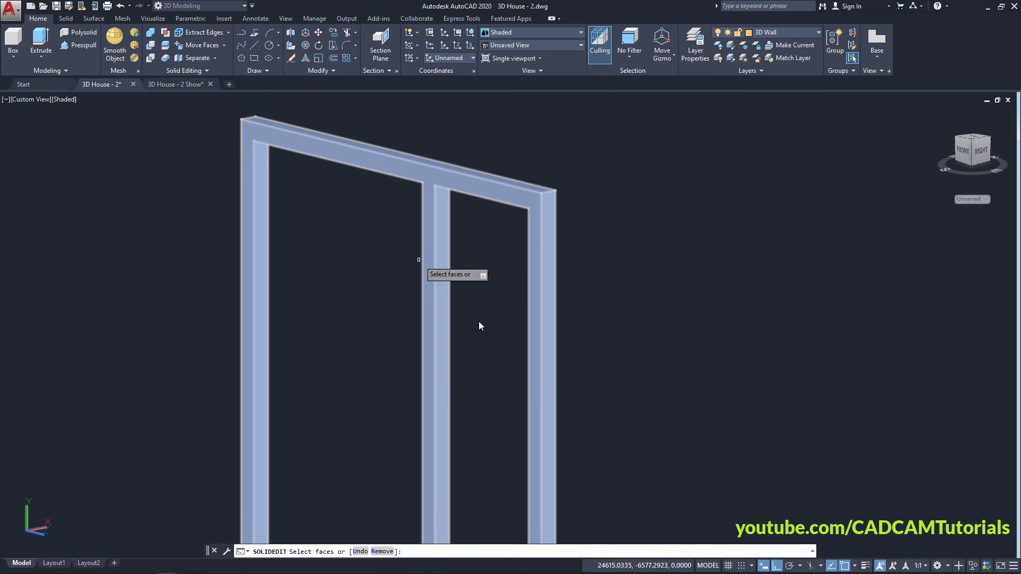
{"action": "left_click", "coordinate": [443, 344]}
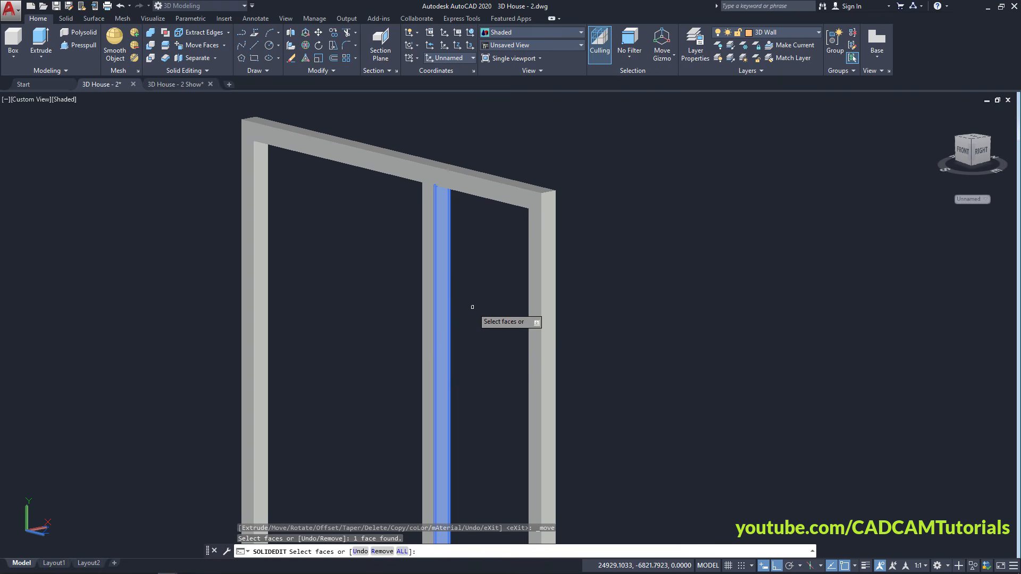
{"action": "scroll", "coordinate": [471, 307], "scroll_direction": "down", "scroll_amount": 8}
{"action": "middle_click_drag", "start_coordinate": [388, 334], "coordinate": [489, 307], "text": "shift"}
{"action": "scroll", "coordinate": [488, 307], "scroll_direction": "up", "scroll_amount": 6}
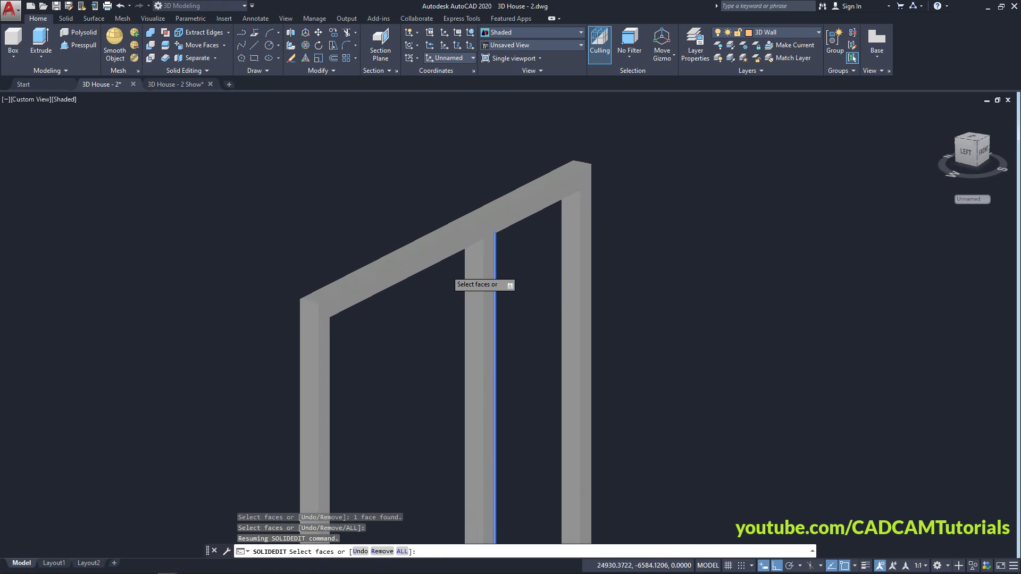
Refine the face selection, dropping the outer frame face and adding the mullion's side face
{"action": "left_click", "coordinate": [482, 284]}
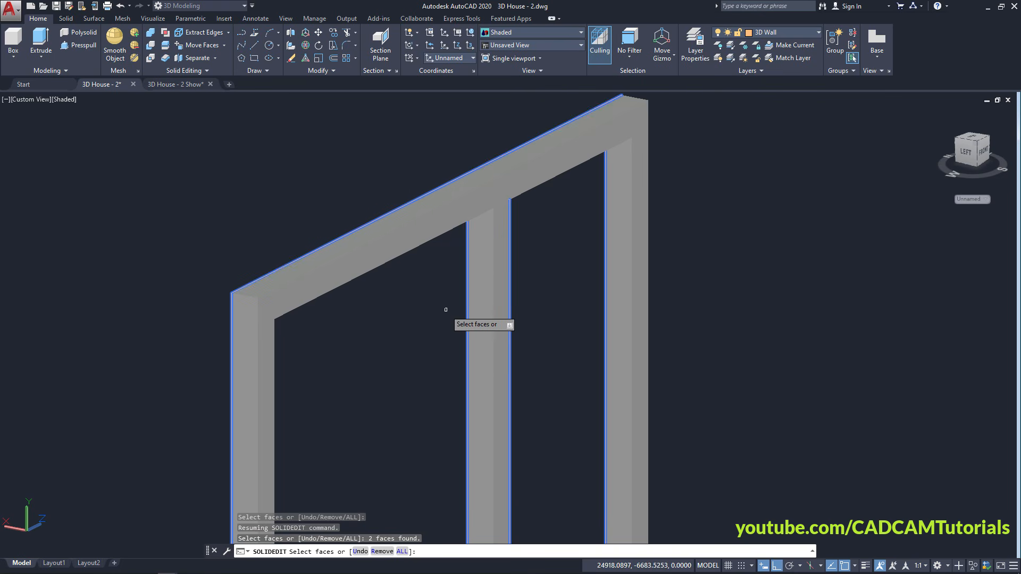
{"action": "key", "text": "shift"}
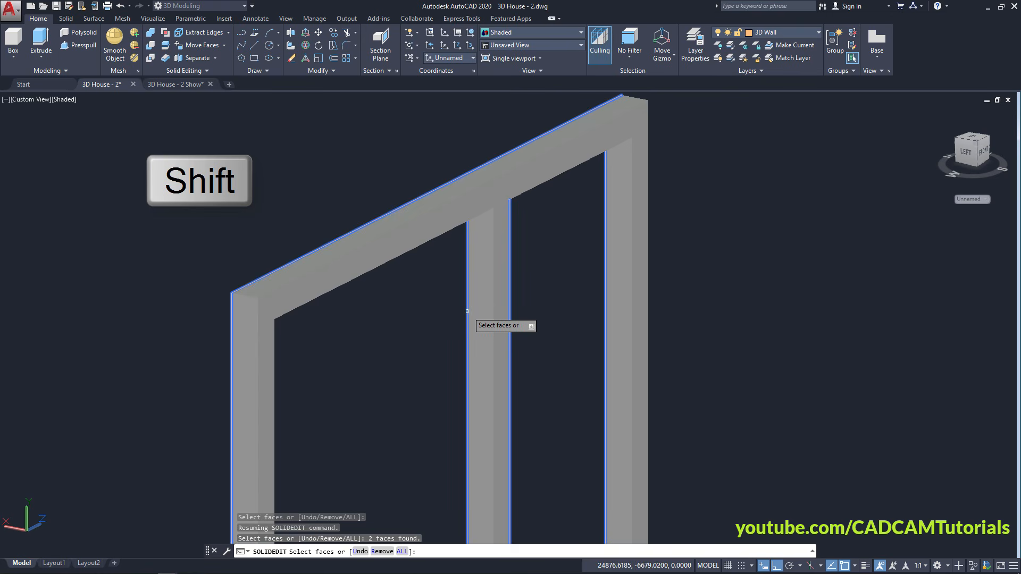
{"action": "left_click", "coordinate": [466, 310], "text": "shift"}
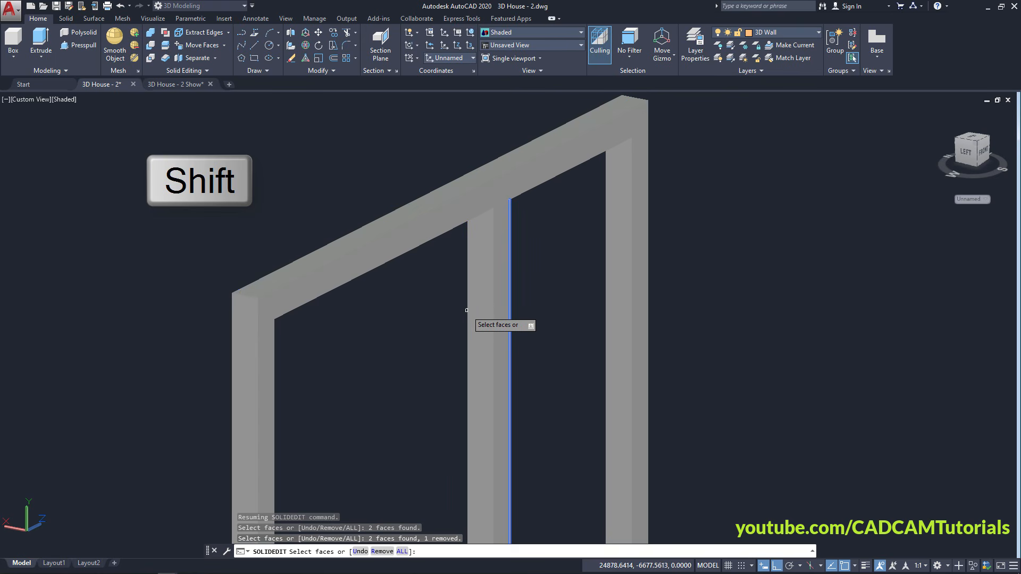
{"action": "scroll", "coordinate": [535, 362], "scroll_direction": "up", "scroll_amount": 2}
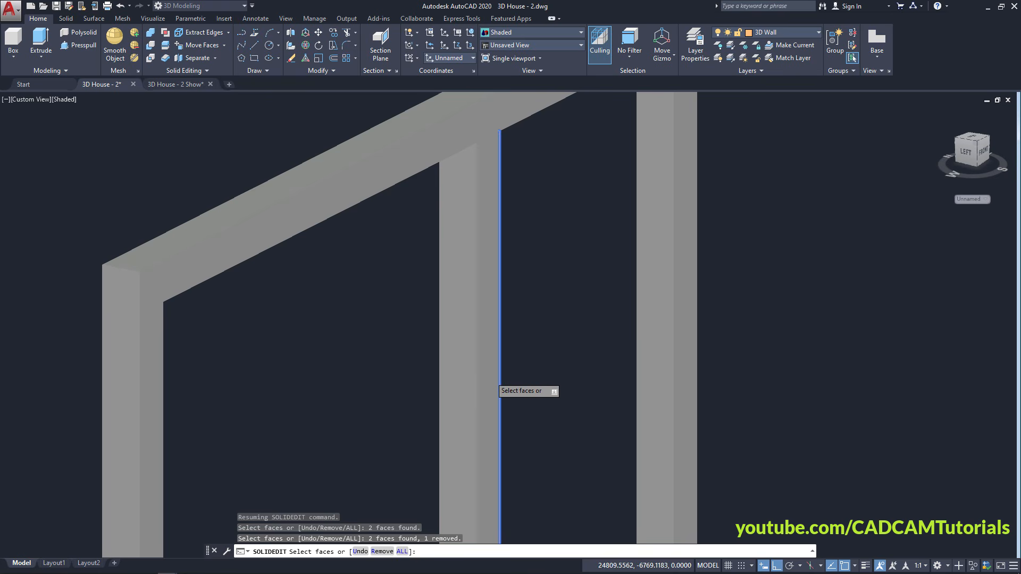
{"action": "scroll", "coordinate": [436, 378], "scroll_direction": "up", "scroll_amount": 3}
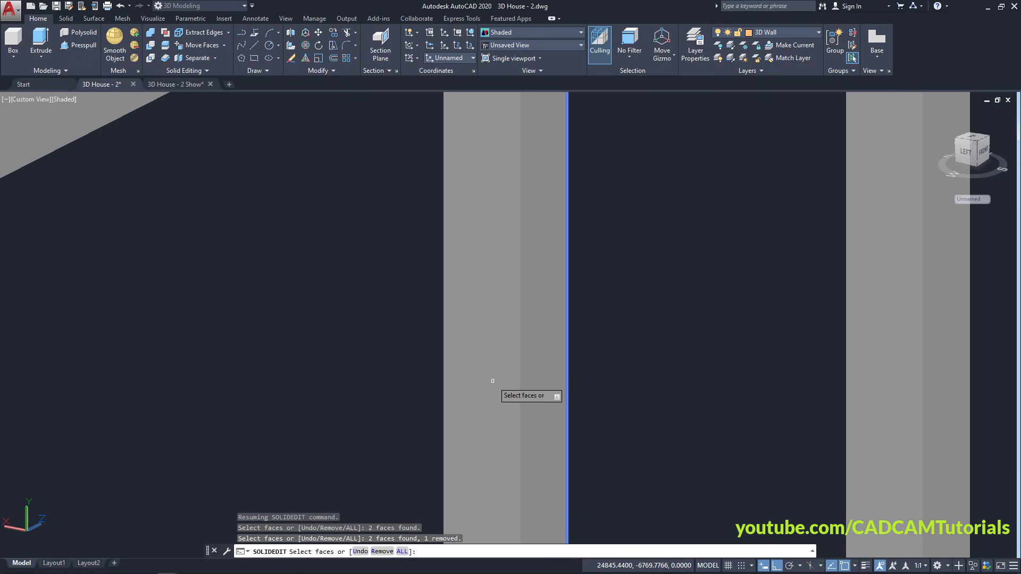
{"action": "left_click", "coordinate": [492, 380]}
{"action": "scroll", "coordinate": [553, 330], "scroll_direction": "down", "scroll_amount": 4}
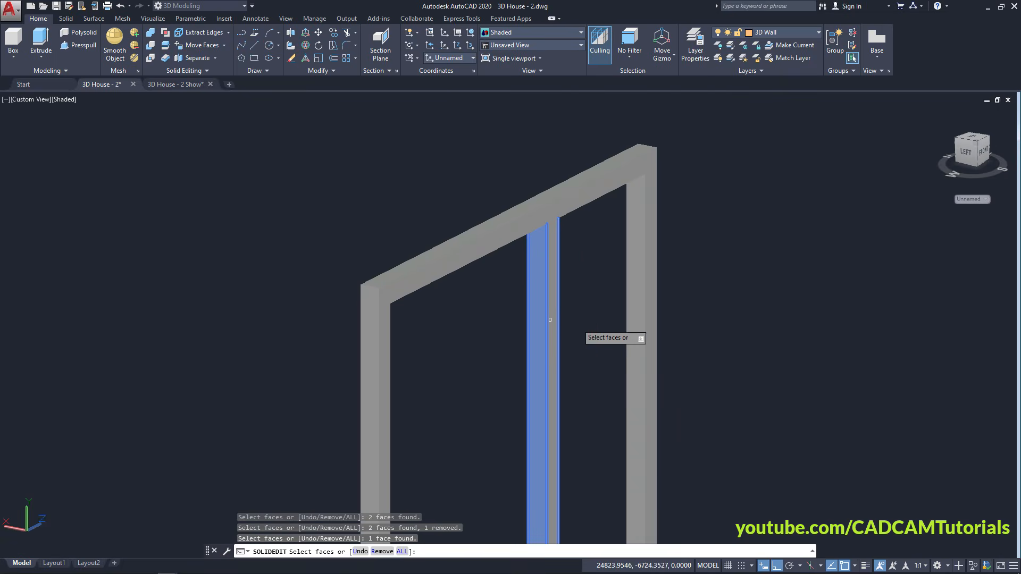
{"action": "scroll", "coordinate": [550, 320], "scroll_direction": "down", "scroll_amount": 1}
{"action": "scroll", "coordinate": [527, 298], "scroll_direction": "up", "scroll_amount": 4}
{"action": "key", "text": "Return"}
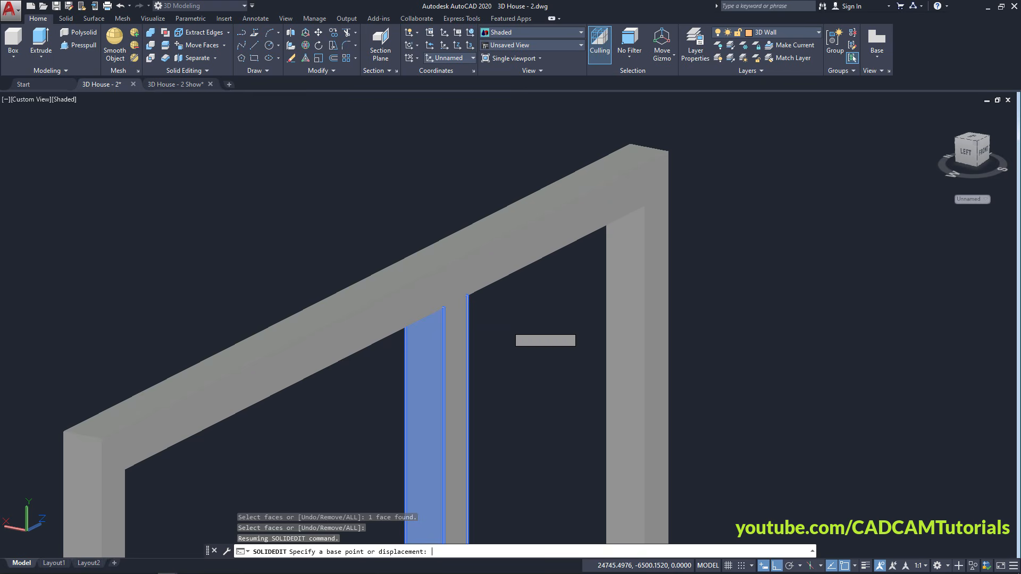
{"action": "scroll", "coordinate": [500, 313], "scroll_direction": "up", "scroll_amount": 2}
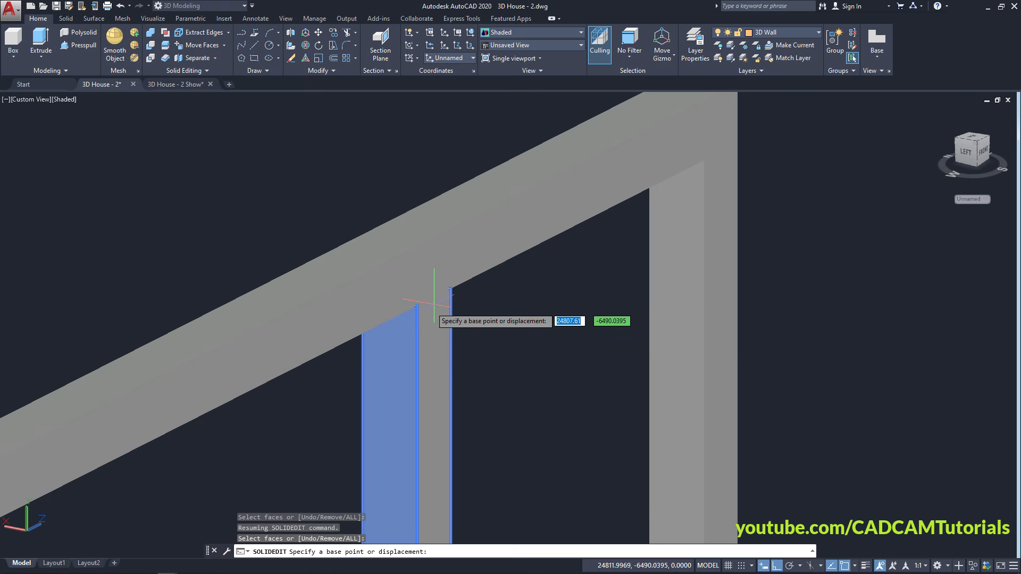
Place the mullion face at the M2P midpoint of two top-rail points
{"action": "right_click", "coordinate": [576, 276], "text": "shift"}
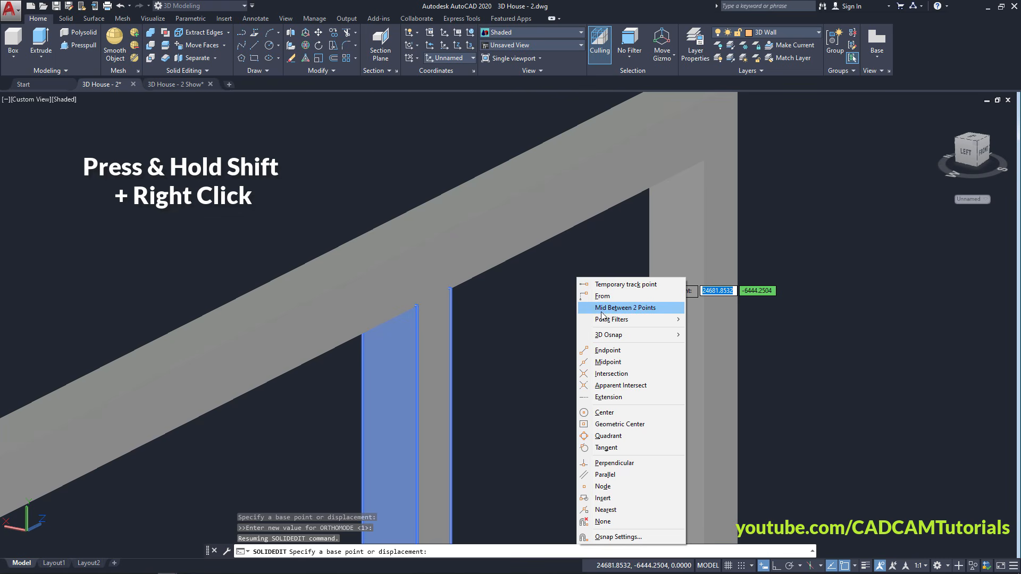
{"action": "left_click", "coordinate": [621, 308]}
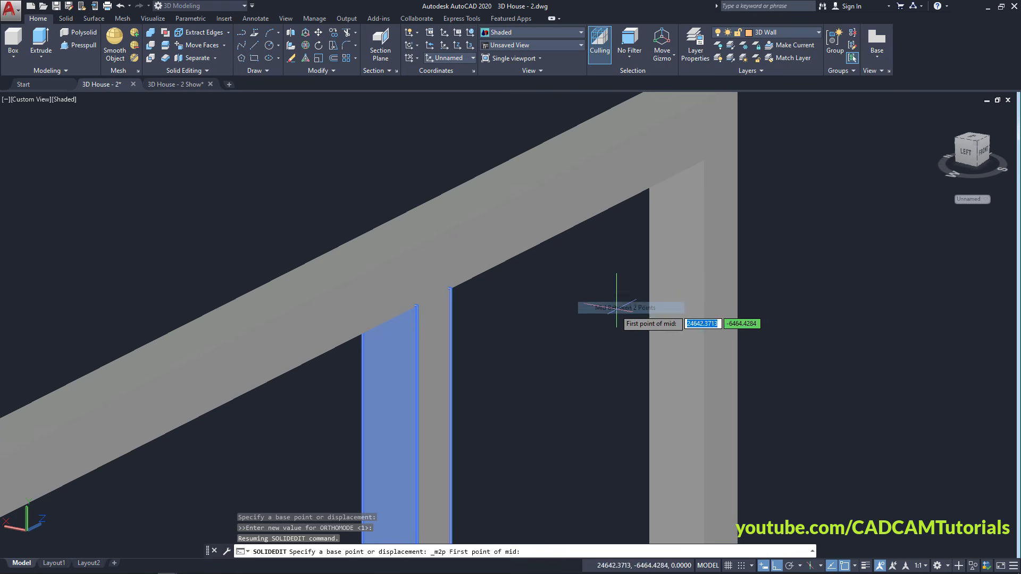
{"action": "left_click", "coordinate": [417, 306]}
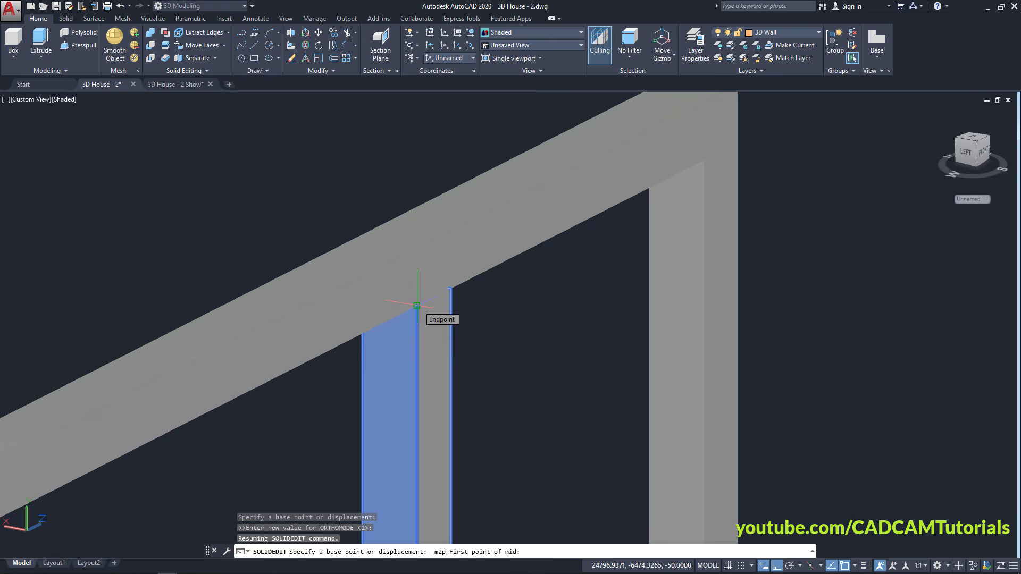
{"action": "left_click", "coordinate": [451, 289]}
{"action": "scroll", "coordinate": [470, 263], "scroll_direction": "down", "scroll_amount": 3}
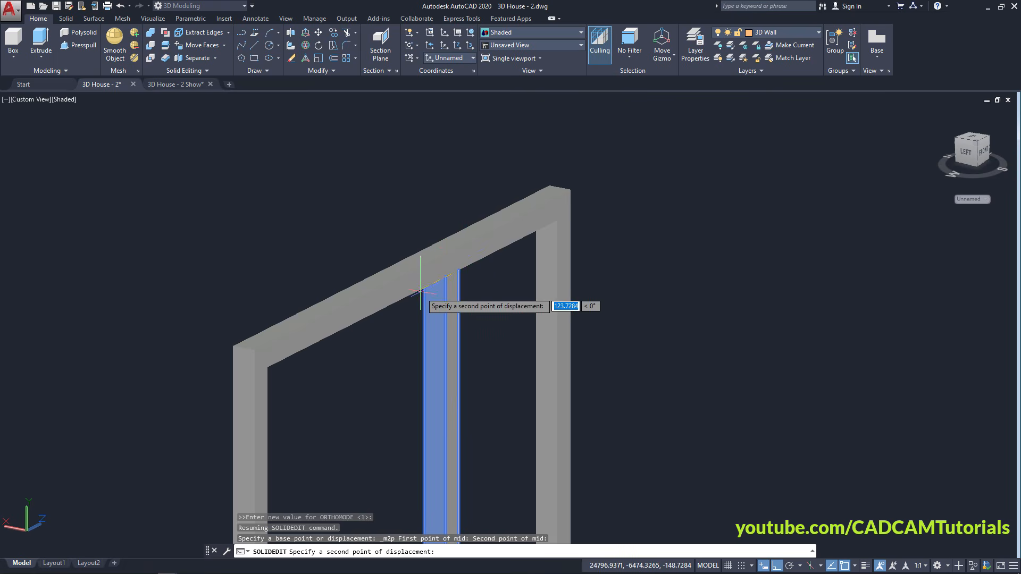
{"action": "scroll", "coordinate": [420, 294], "scroll_direction": "up", "scroll_amount": 2}
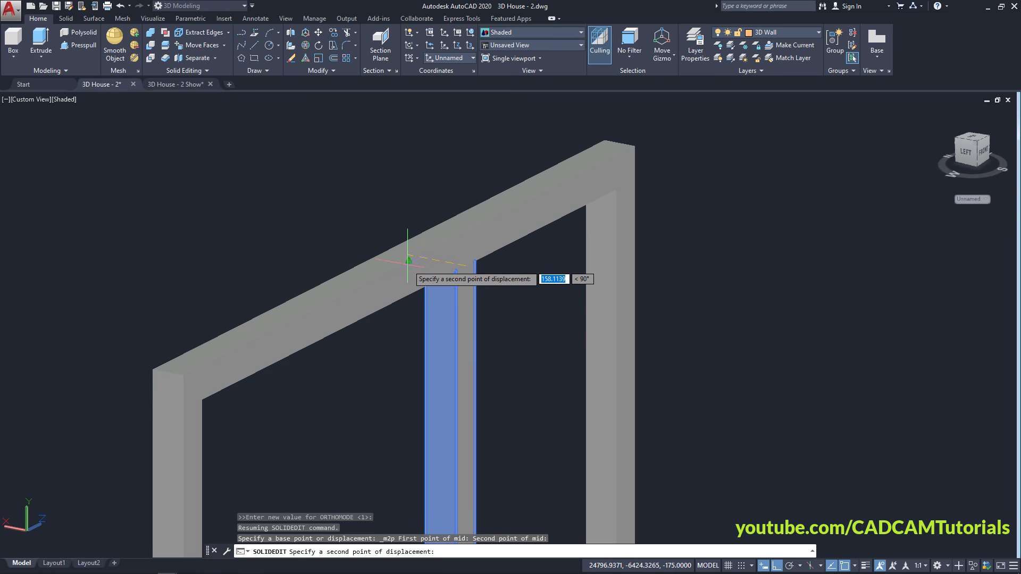
{"action": "left_click", "coordinate": [407, 261]}
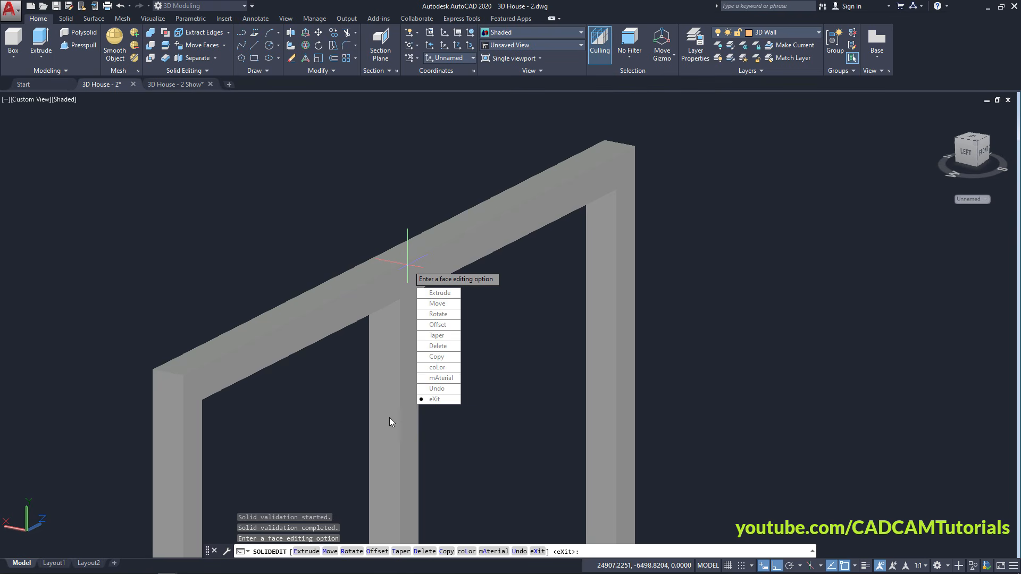
{"action": "key", "text": "Escape"}
{"action": "scroll", "coordinate": [424, 245], "scroll_direction": "down", "scroll_amount": 2}
{"action": "middle_click_drag", "start_coordinate": [430, 389], "coordinate": [428, 262]}
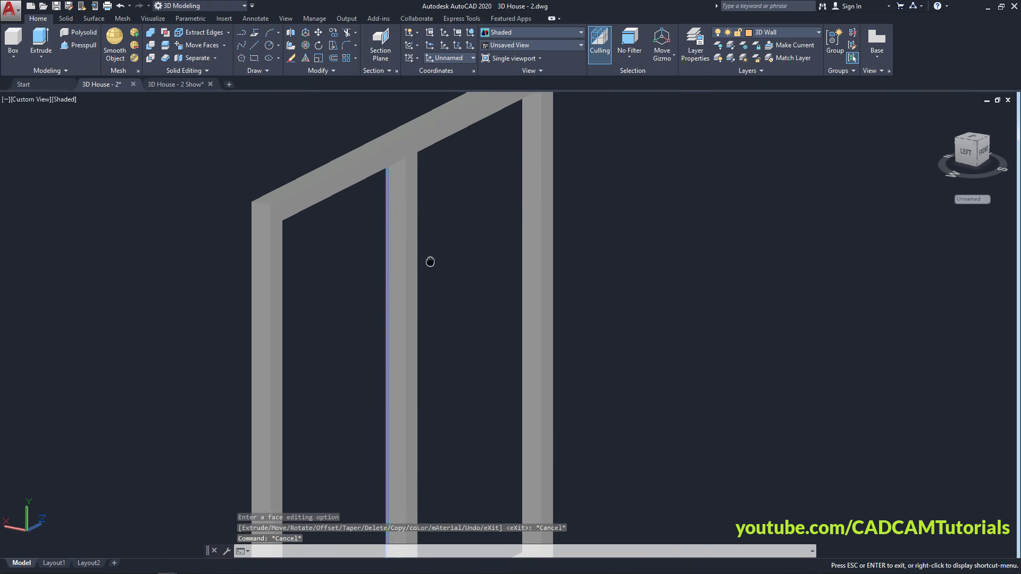
{"action": "scroll", "coordinate": [422, 266], "scroll_direction": "down", "scroll_amount": 2}
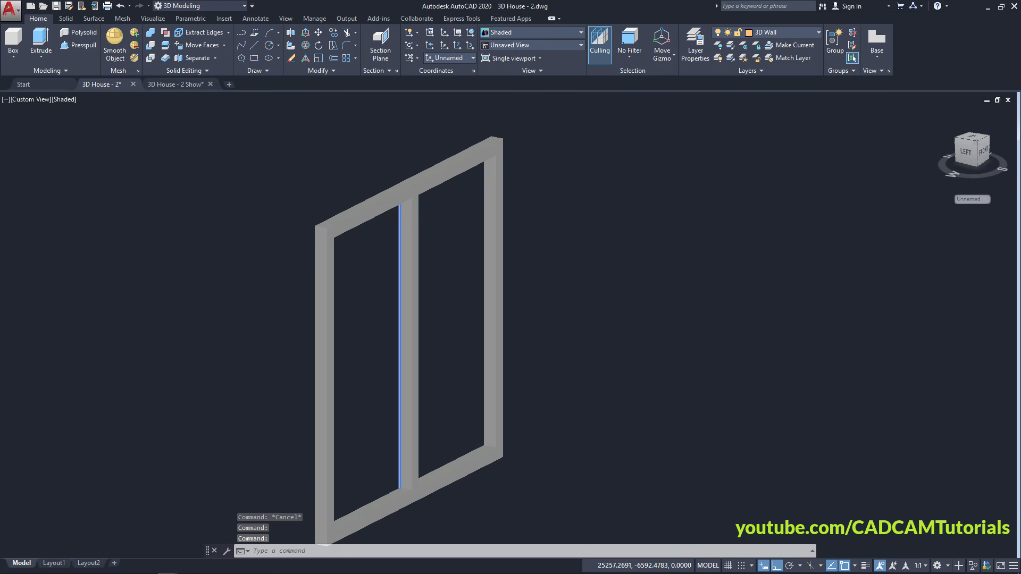
{"action": "scroll", "coordinate": [329, 197], "scroll_direction": "up", "scroll_amount": 3}
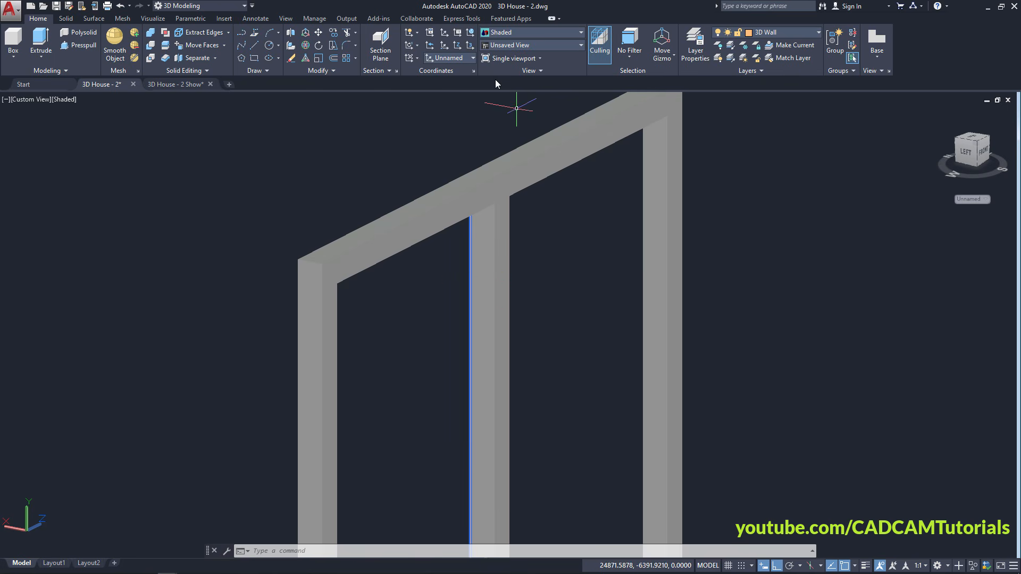
Set the UCS to Front and draw a rectangle from the frame's top-left midpoint to its bottom corner
{"action": "left_click", "coordinate": [465, 58]}
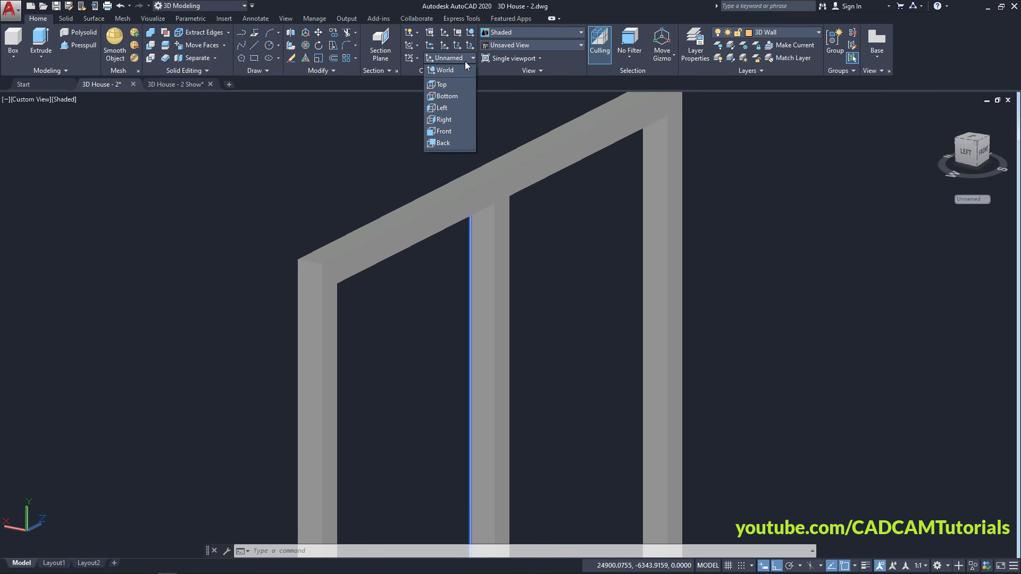
{"action": "left_click", "coordinate": [453, 131]}
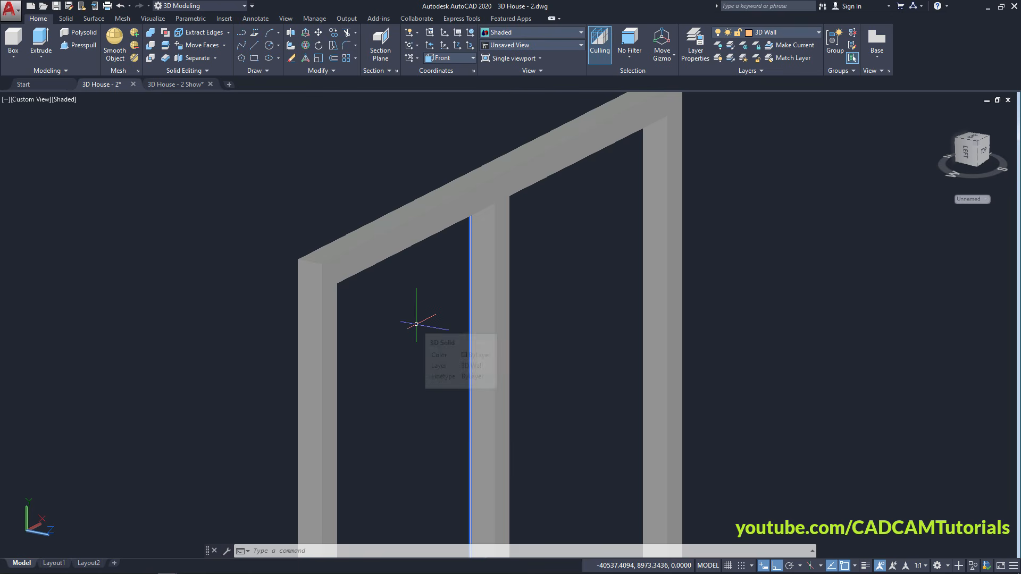
{"action": "left_click", "coordinate": [255, 60]}
{"action": "scroll", "coordinate": [329, 270], "scroll_direction": "up", "scroll_amount": 3}
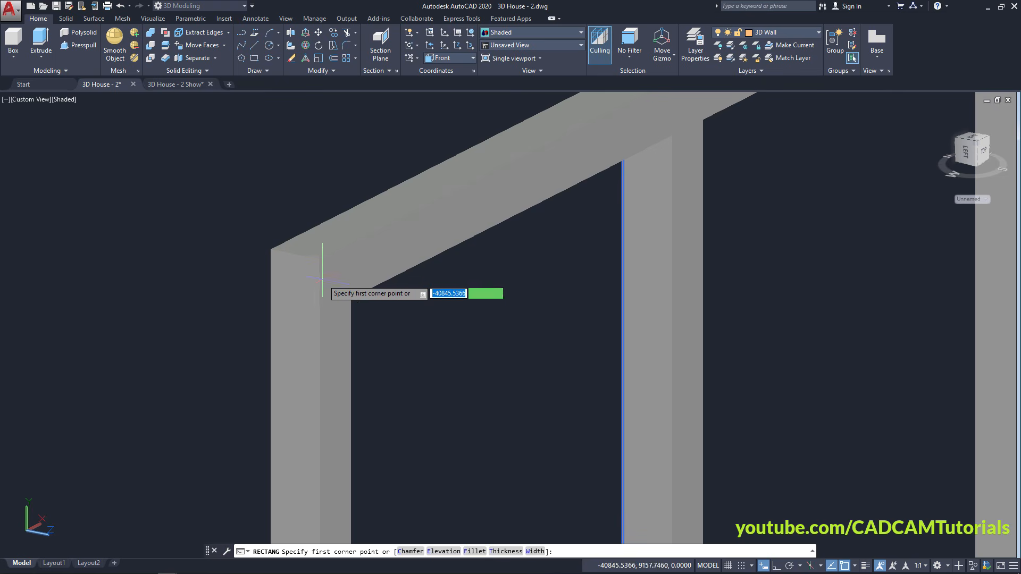
{"action": "left_click", "coordinate": [294, 254]}
{"action": "scroll", "coordinate": [282, 234], "scroll_direction": "down", "scroll_amount": 5}
{"action": "scroll", "coordinate": [347, 323], "scroll_direction": "up", "scroll_amount": 6}
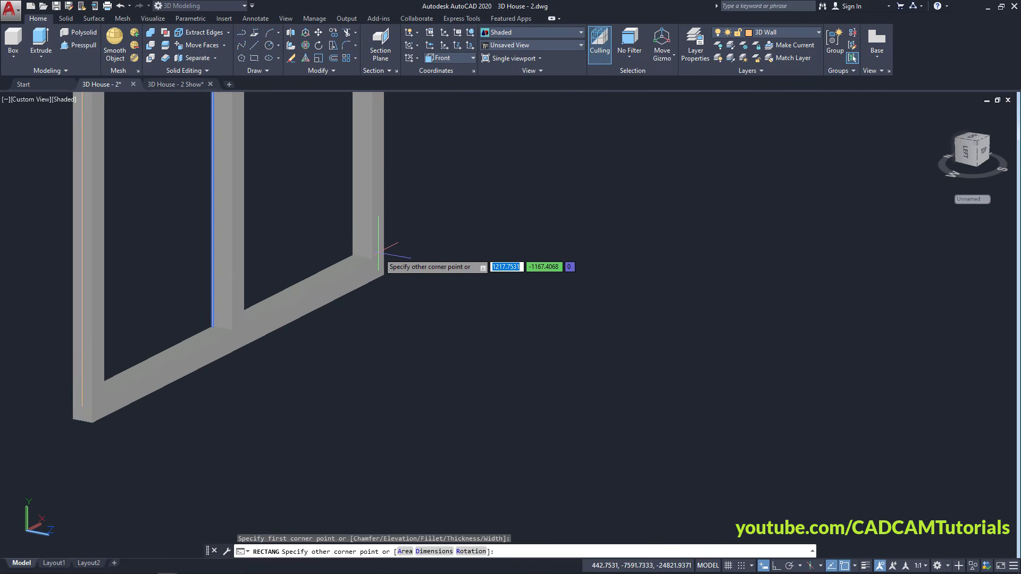
{"action": "left_click", "coordinate": [366, 315]}
{"action": "scroll", "coordinate": [548, 297], "scroll_direction": "down", "scroll_amount": 5}
{"action": "scroll", "coordinate": [365, 257], "scroll_direction": "down", "scroll_amount": 2}
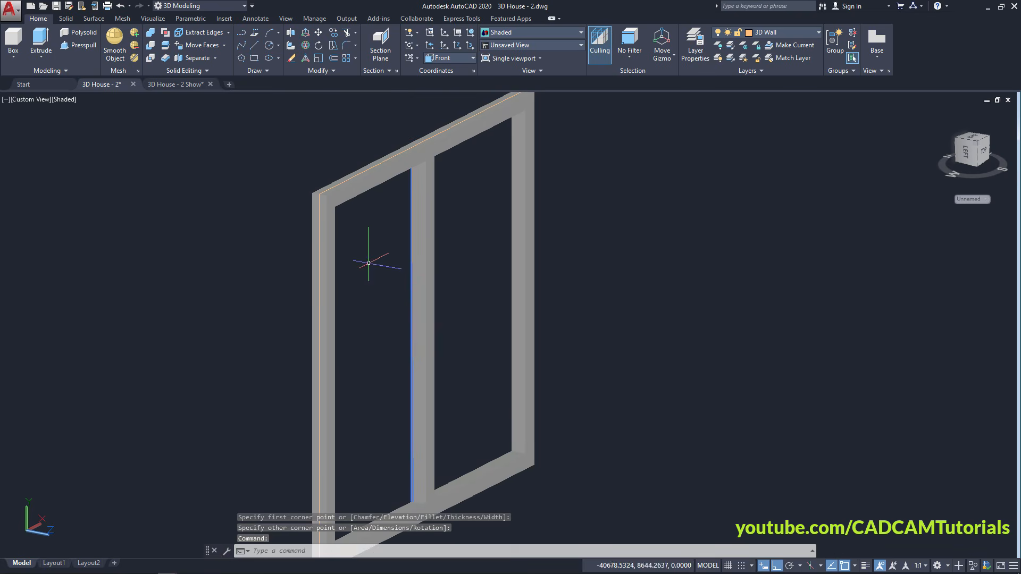
{"action": "scroll", "coordinate": [343, 229], "scroll_direction": "up", "scroll_amount": 6}
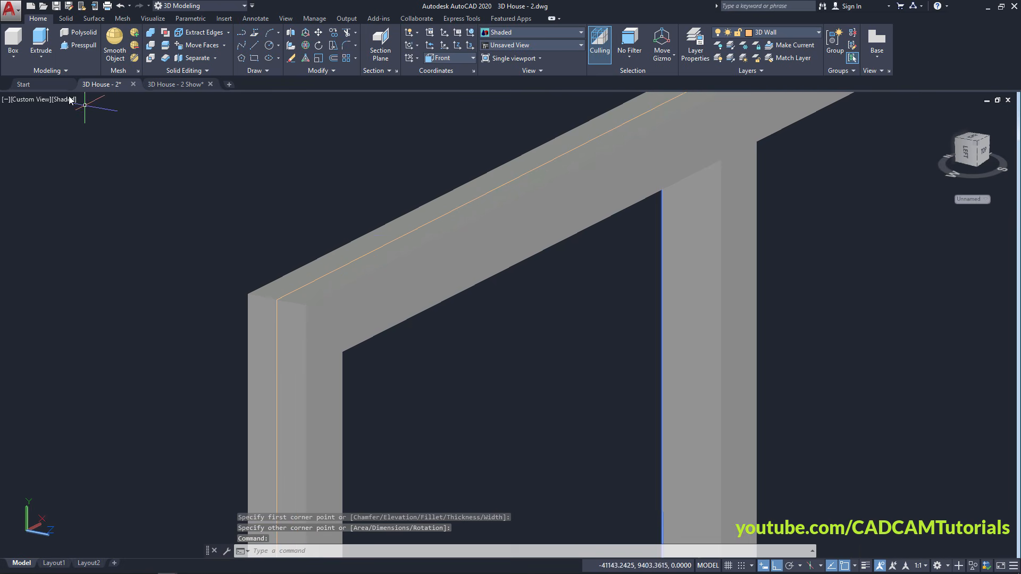
In 2D Wireframe, assign the Dark Bronze material to the rectangle inside the frame
{"action": "left_click", "coordinate": [68, 103]}
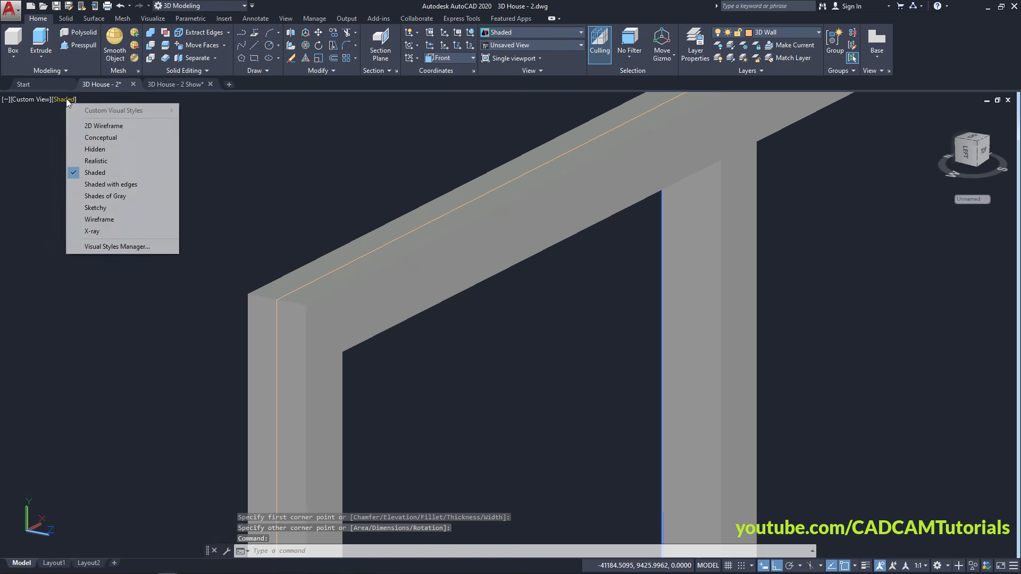
{"action": "left_click", "coordinate": [85, 126]}
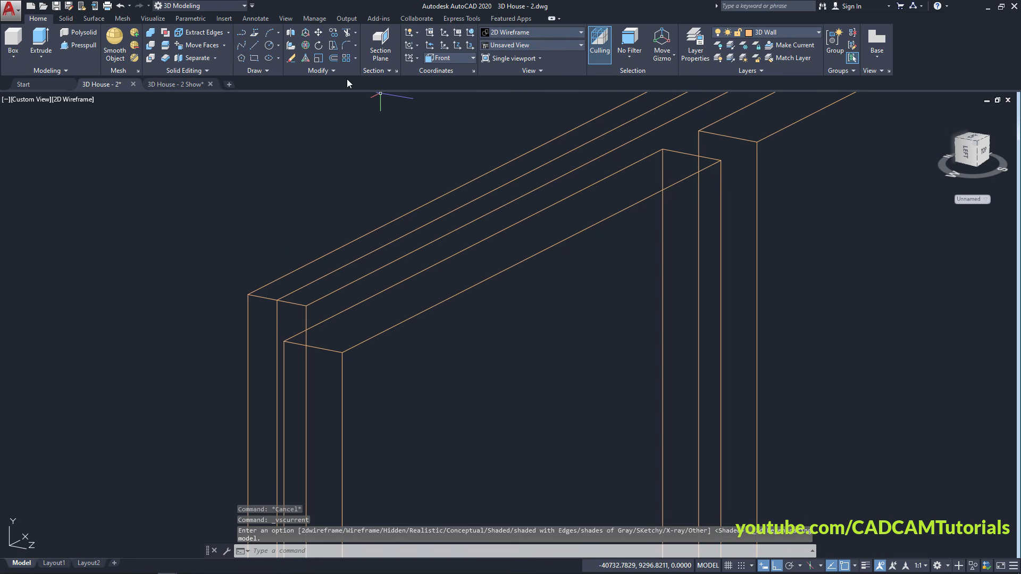
{"action": "left_click", "coordinate": [153, 18]}
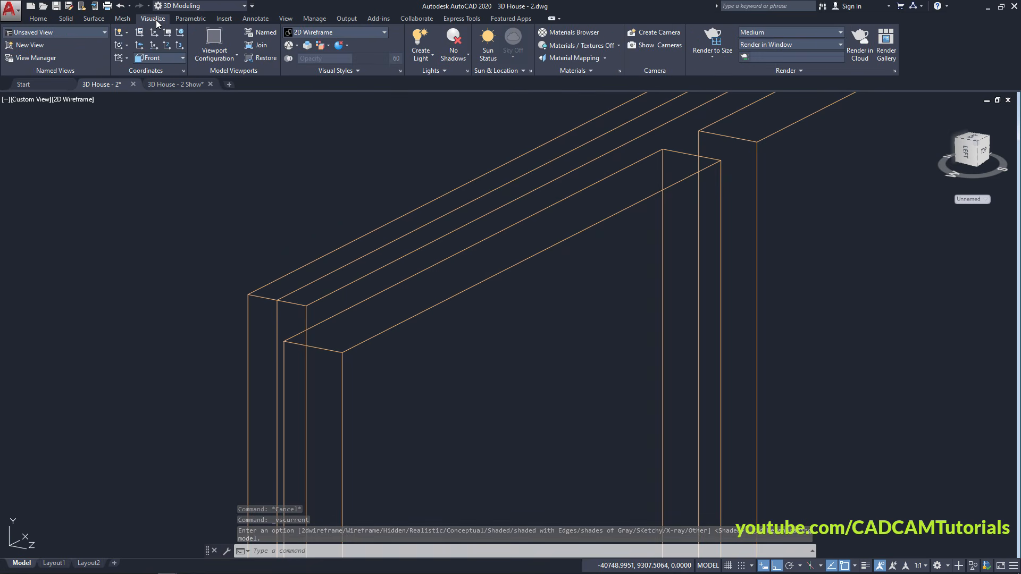
{"action": "left_click", "coordinate": [570, 36]}
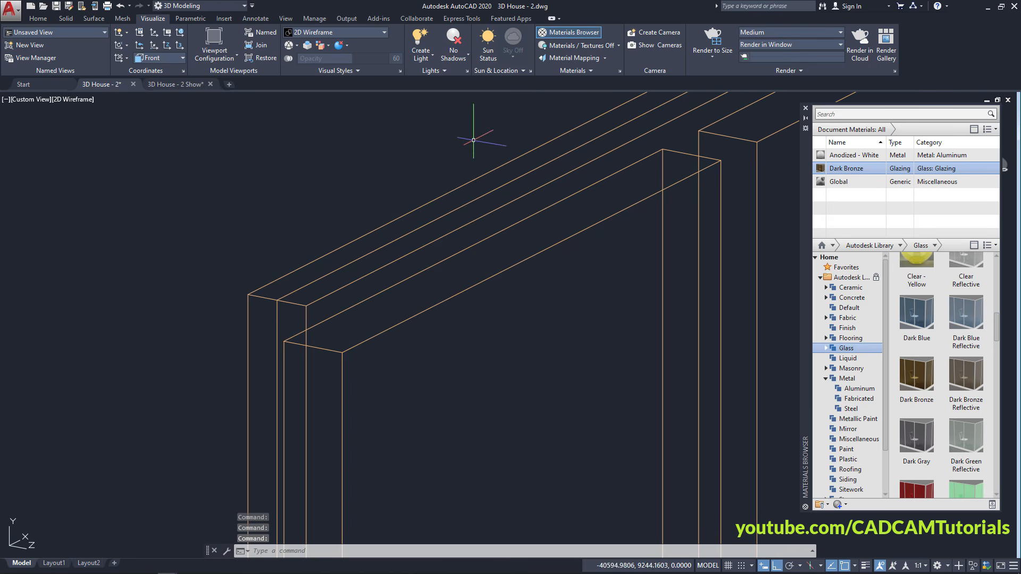
{"action": "left_click", "coordinate": [290, 294]}
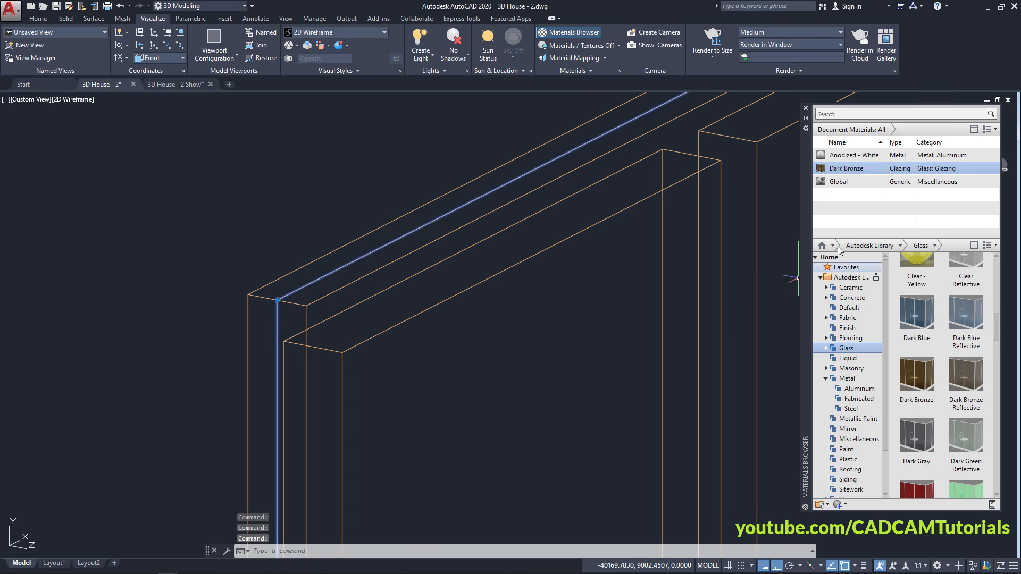
{"action": "right_click", "coordinate": [849, 169]}
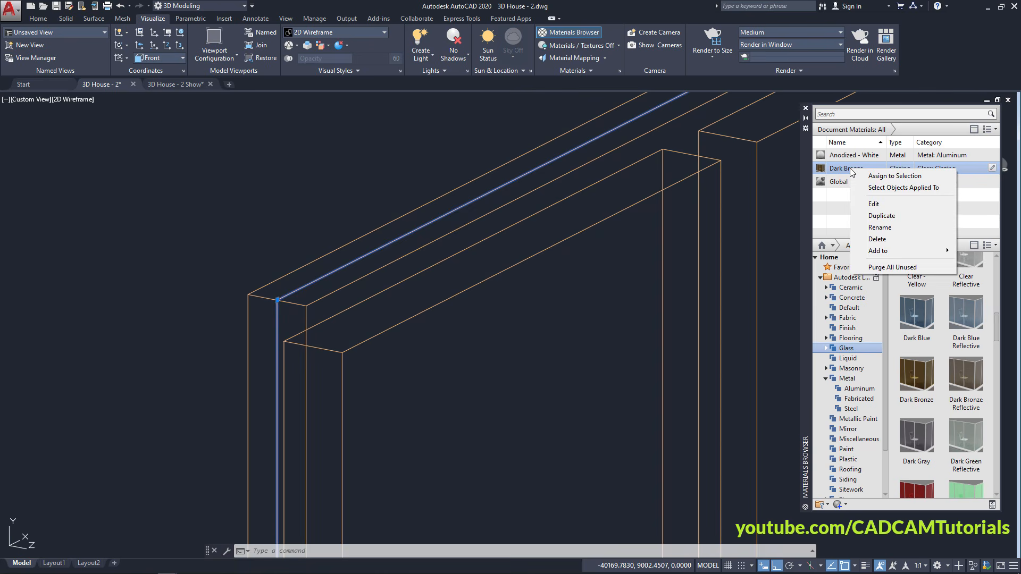
{"action": "left_click", "coordinate": [895, 176]}
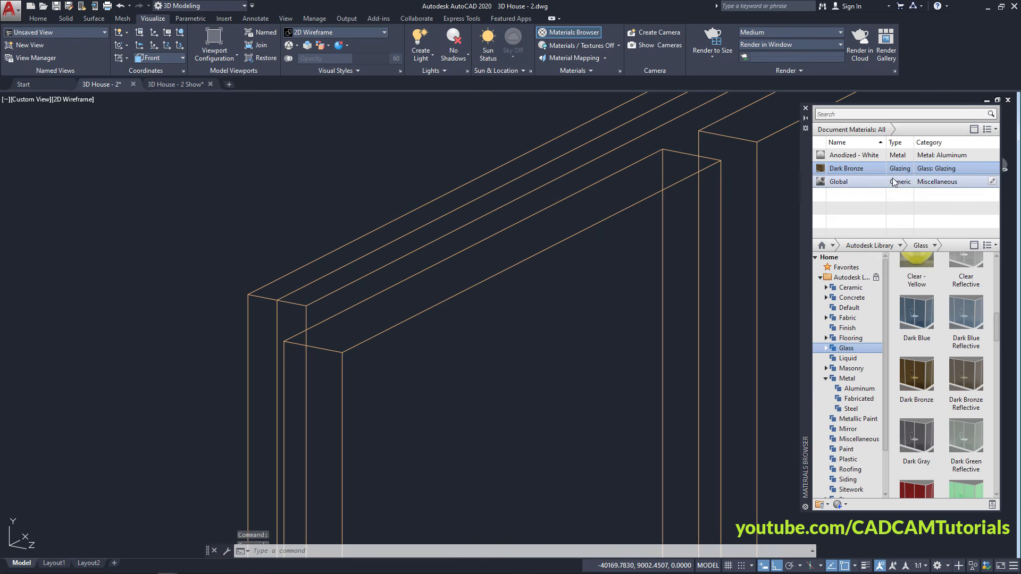
Close the Materials Browser and return the display to Shaded, orbiting toward the house
{"action": "left_click", "coordinate": [805, 109]}
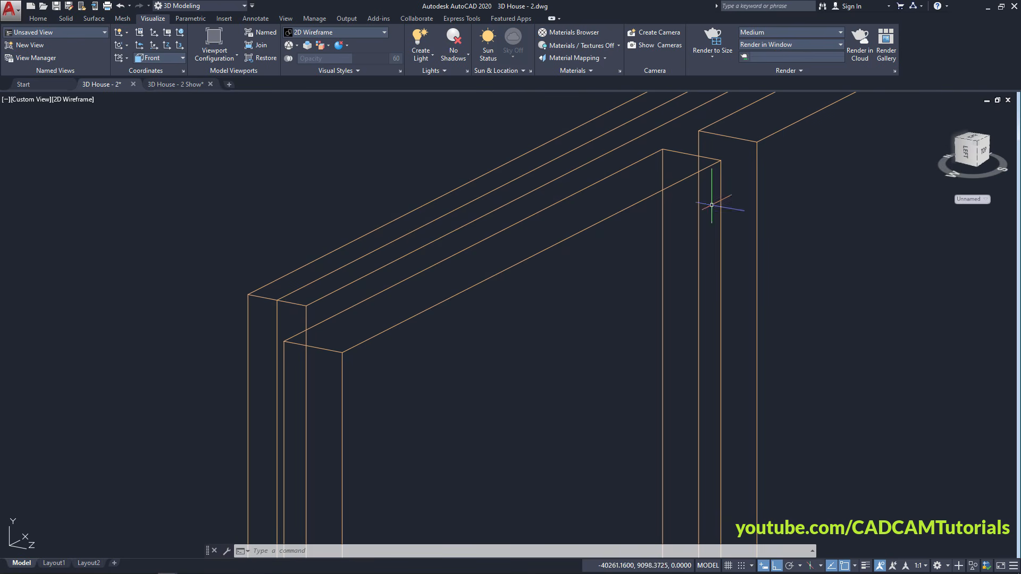
{"action": "left_click", "coordinate": [79, 100]}
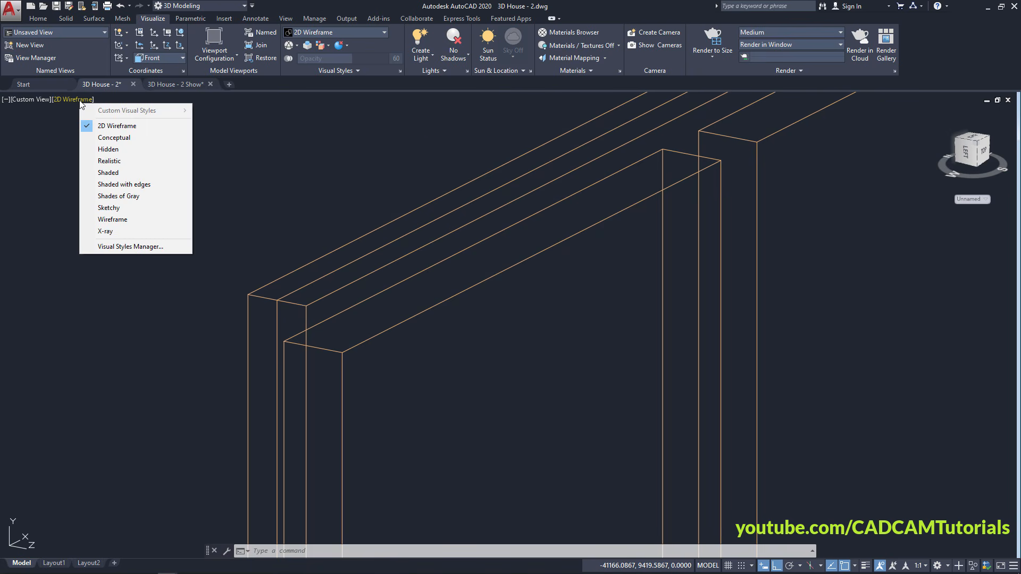
{"action": "left_click", "coordinate": [114, 172]}
{"action": "scroll", "coordinate": [326, 247], "scroll_direction": "down", "scroll_amount": 5}
{"action": "middle_click_drag", "start_coordinate": [424, 361], "coordinate": [256, 355], "text": "shift"}
{"action": "middle_click_drag", "start_coordinate": [256, 348], "coordinate": [345, 322]}
{"action": "scroll", "coordinate": [434, 310], "scroll_direction": "down", "scroll_amount": 8}
{"action": "scroll", "coordinate": [209, 272], "scroll_direction": "up", "scroll_amount": 6}
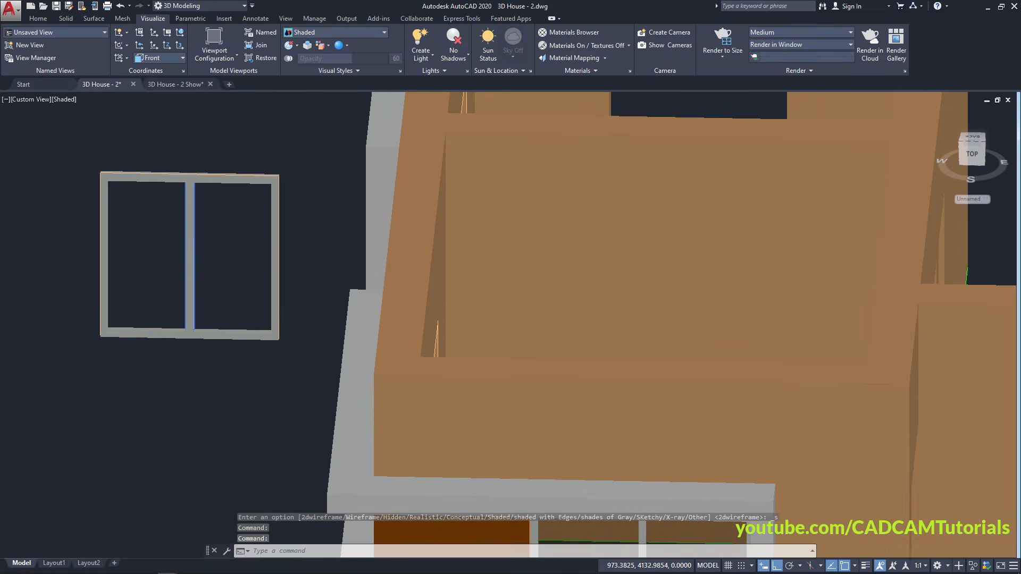
{"action": "scroll", "coordinate": [250, 201], "scroll_direction": "down", "scroll_amount": 10}
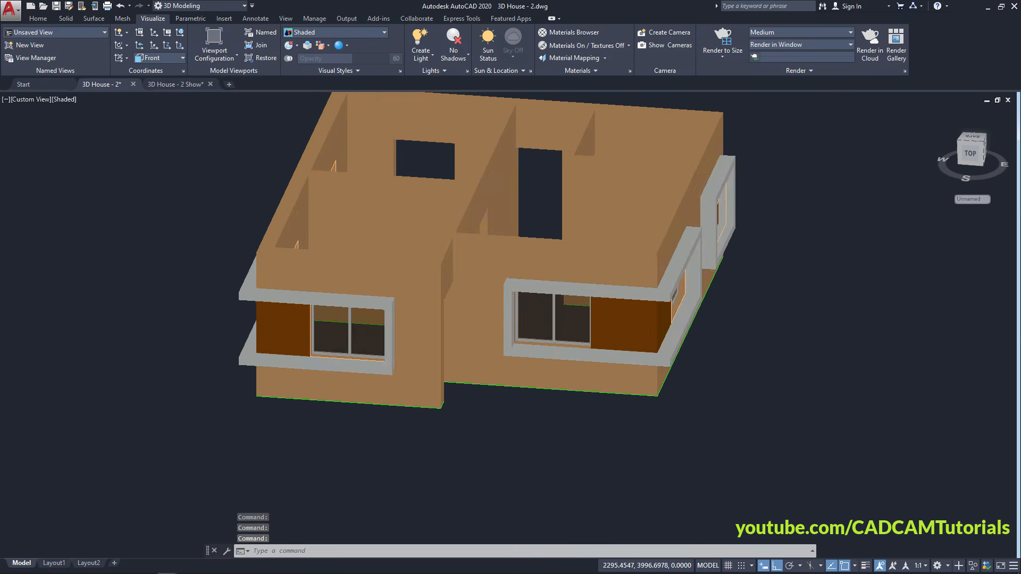
{"action": "middle_click_drag", "start_coordinate": [306, 262], "coordinate": [591, 217], "text": "shift"}
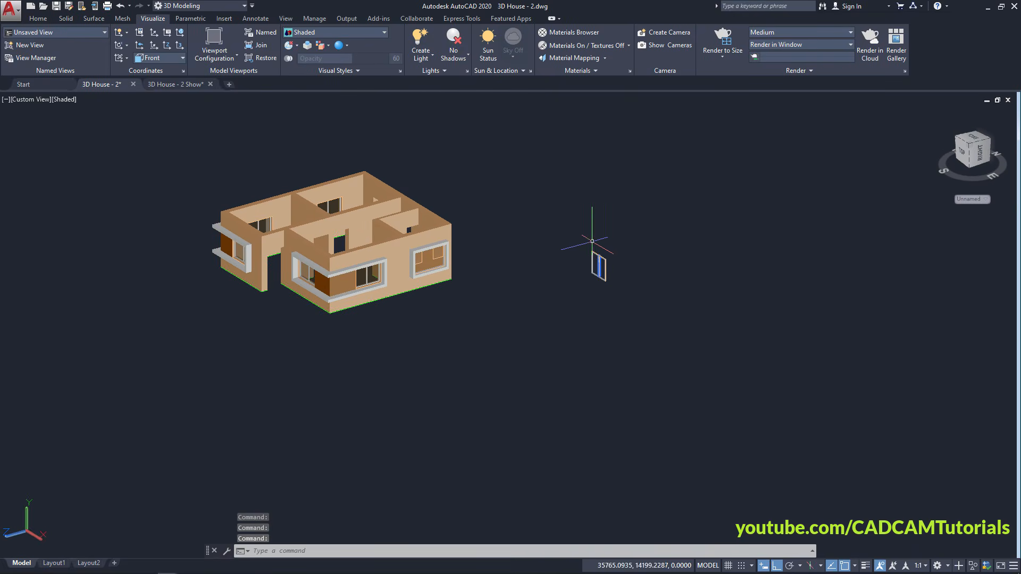
{"action": "scroll", "coordinate": [591, 217], "scroll_direction": "up", "scroll_amount": 6}
{"action": "scroll", "coordinate": [497, 222], "scroll_direction": "up", "scroll_amount": 4}
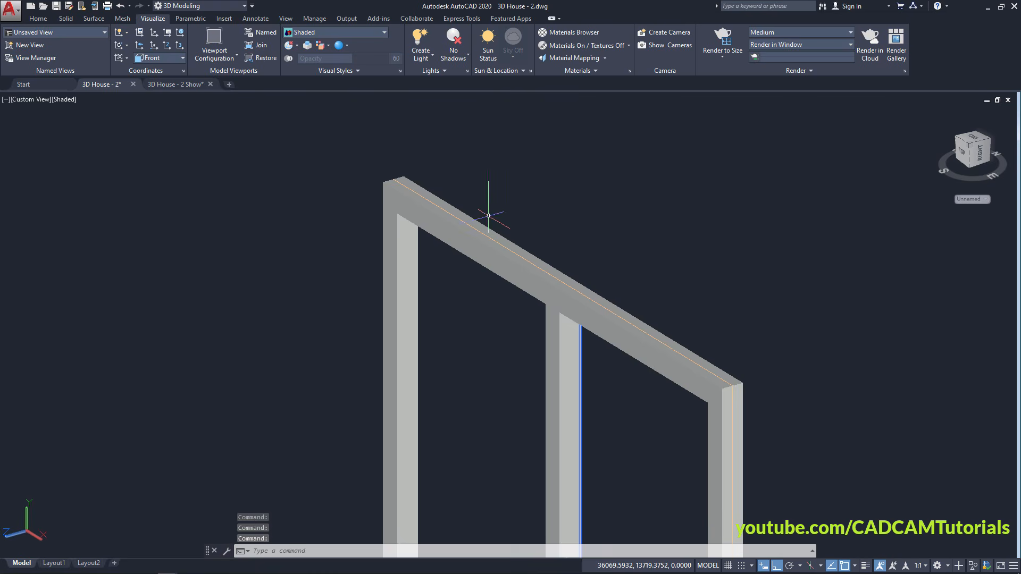
{"action": "middle_click_drag", "start_coordinate": [613, 426], "coordinate": [497, 340]}
{"action": "scroll", "coordinate": [353, 301], "scroll_direction": "up", "scroll_amount": 2}
{"action": "middle_click_drag", "start_coordinate": [447, 274], "coordinate": [455, 405]}
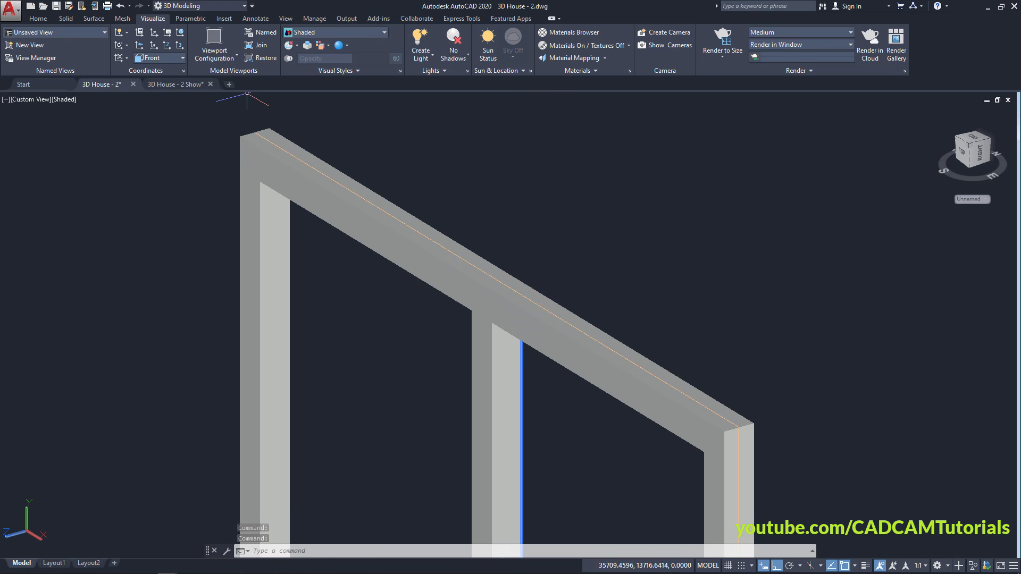
Convert the two selected top-rail objects into a region forming the glass panel
{"action": "left_click", "coordinate": [38, 19]}
{"action": "left_click", "coordinate": [267, 71]}
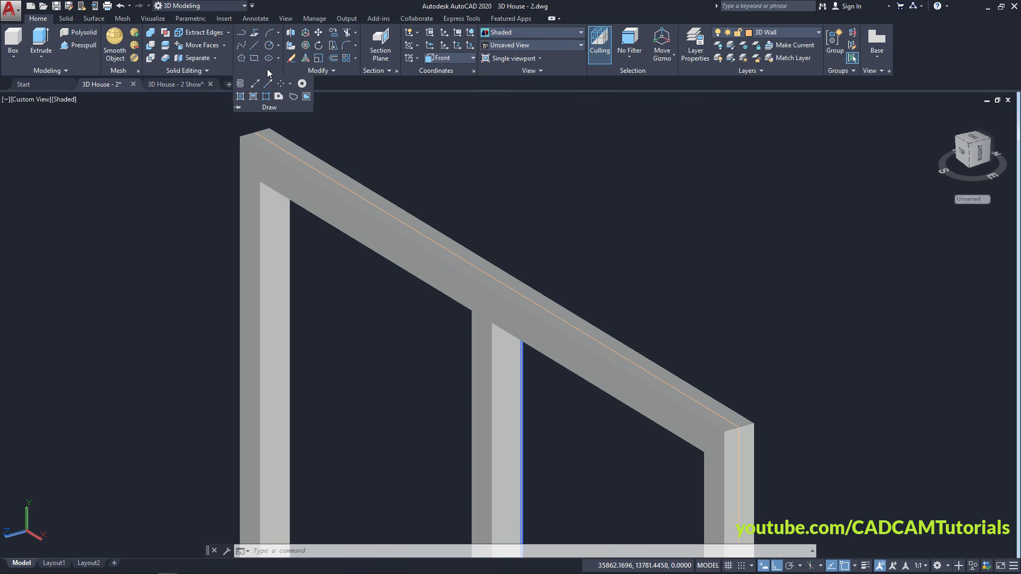
{"action": "left_click", "coordinate": [279, 98]}
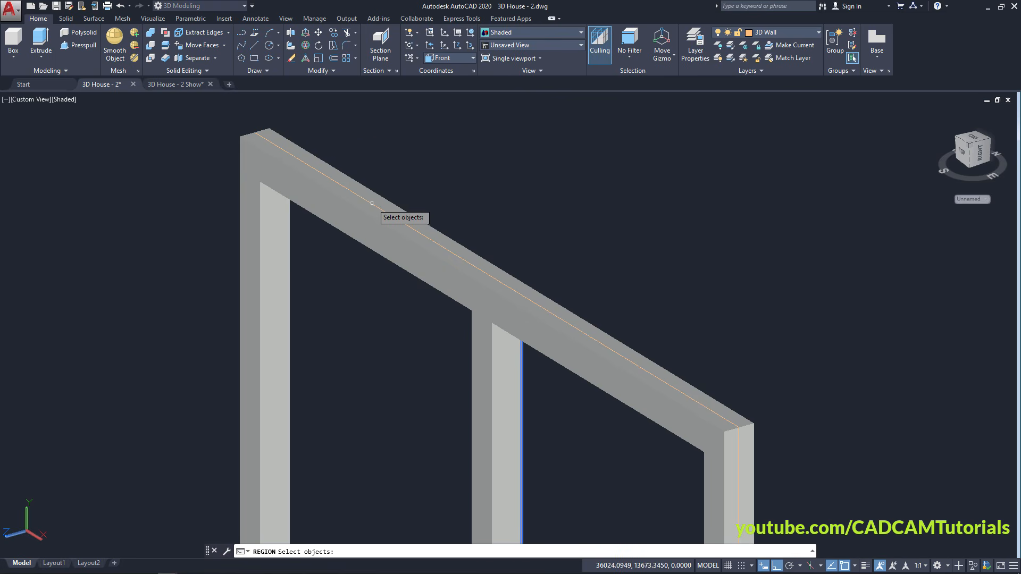
{"action": "left_click", "coordinate": [372, 201]}
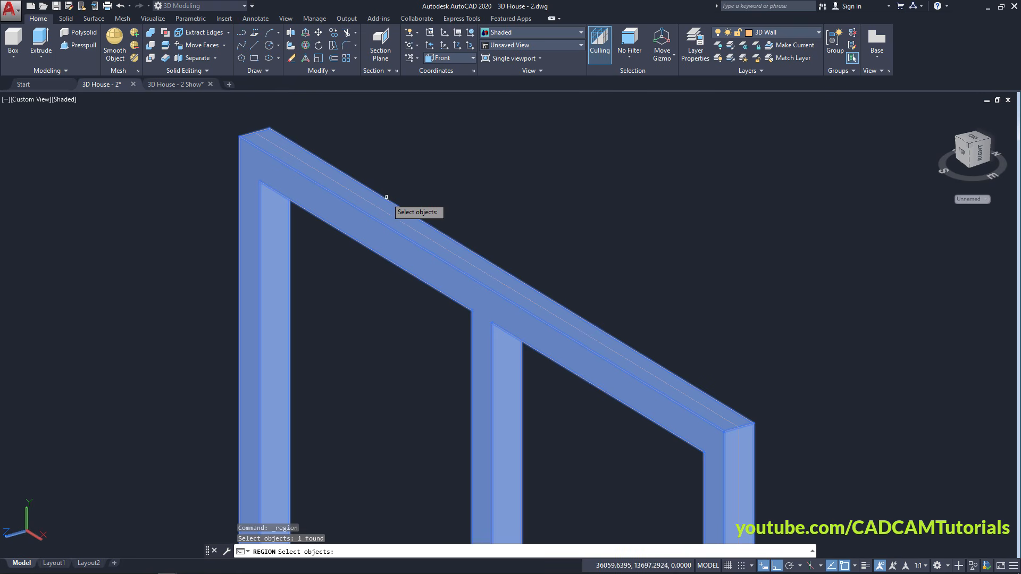
{"action": "left_click", "coordinate": [378, 206]}
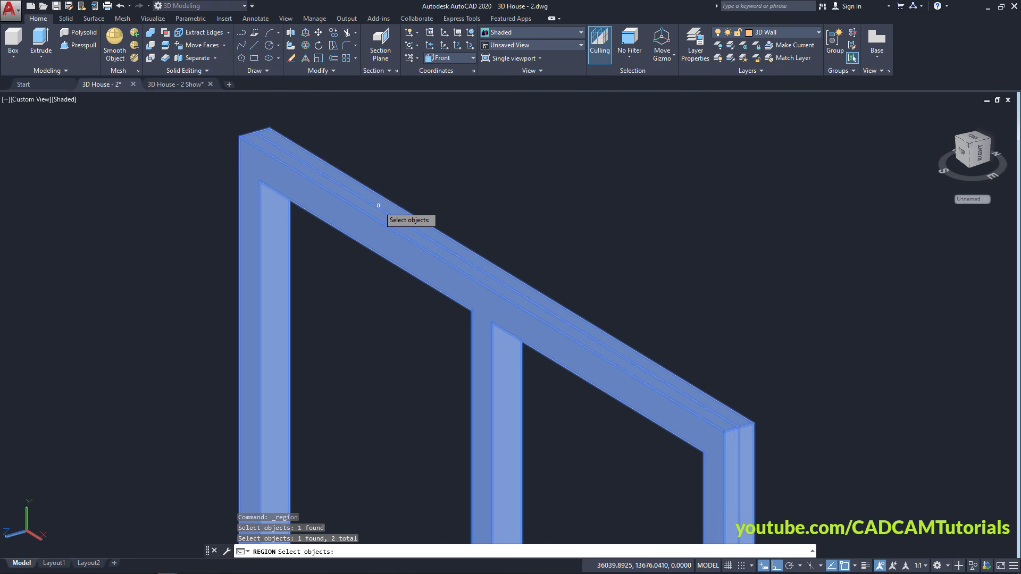
{"action": "key", "text": "Return"}
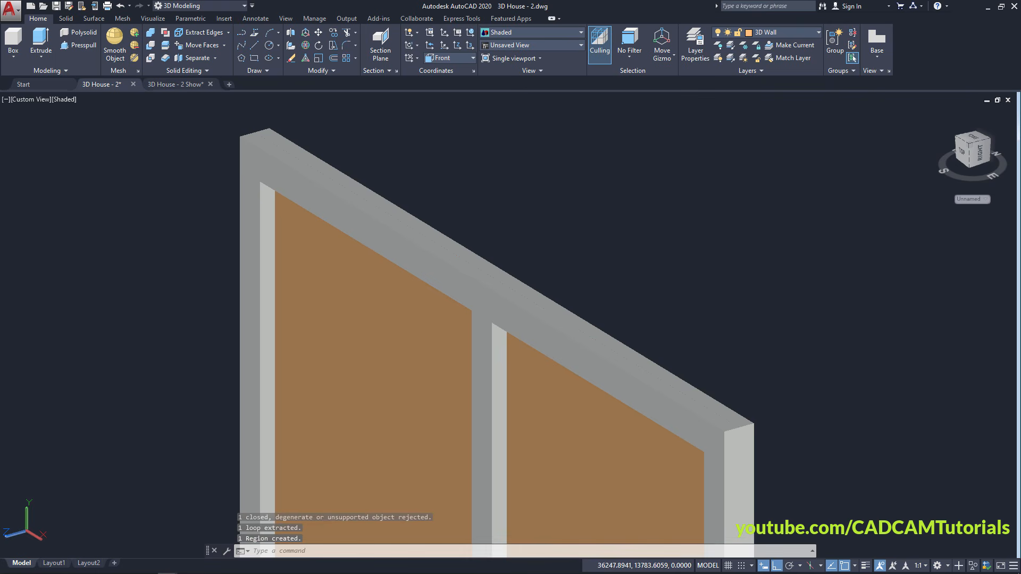
{"action": "scroll", "coordinate": [412, 202], "scroll_direction": "down", "scroll_amount": 2}
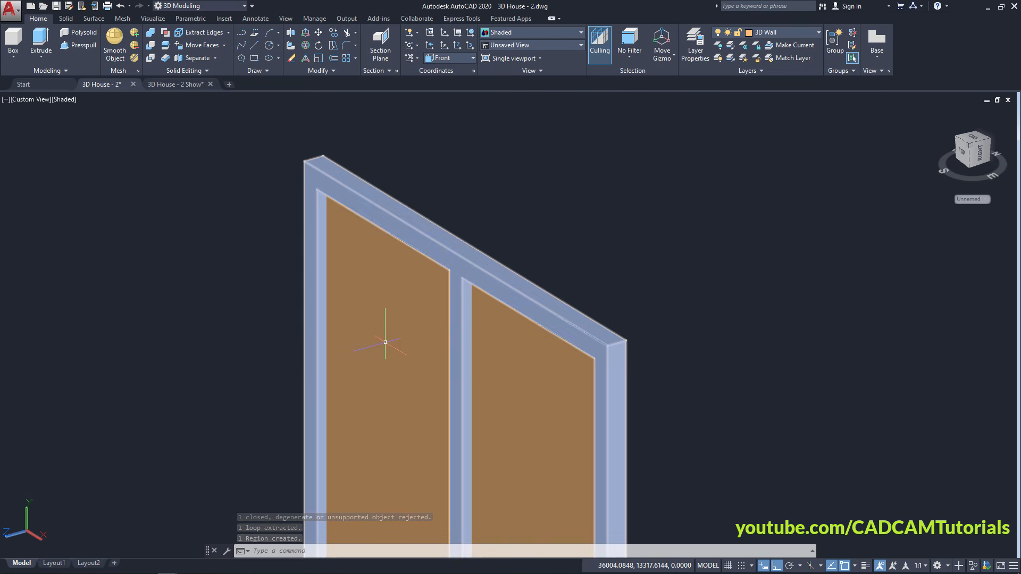
In 2D Wireframe, assign Dark Bronze from the Materials Browser to the glass panel
{"action": "left_click", "coordinate": [153, 19]}
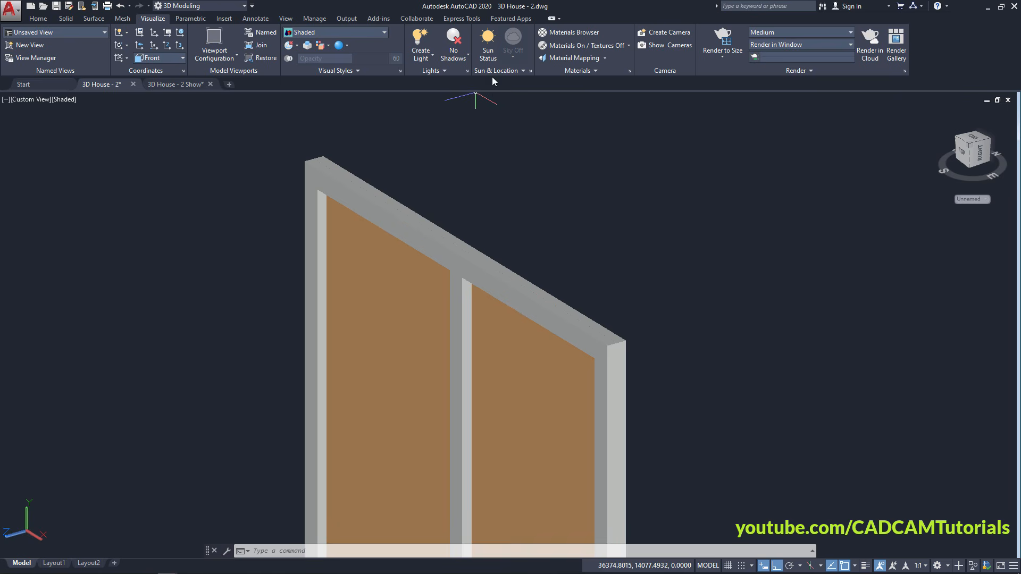
{"action": "left_click", "coordinate": [557, 33]}
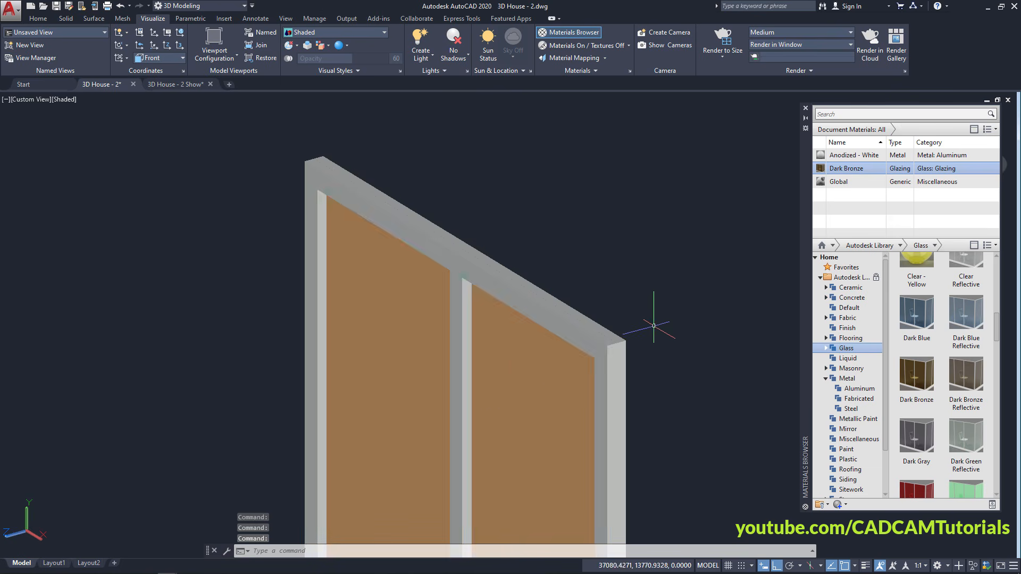
{"action": "scroll", "coordinate": [641, 340], "scroll_direction": "up", "scroll_amount": 4}
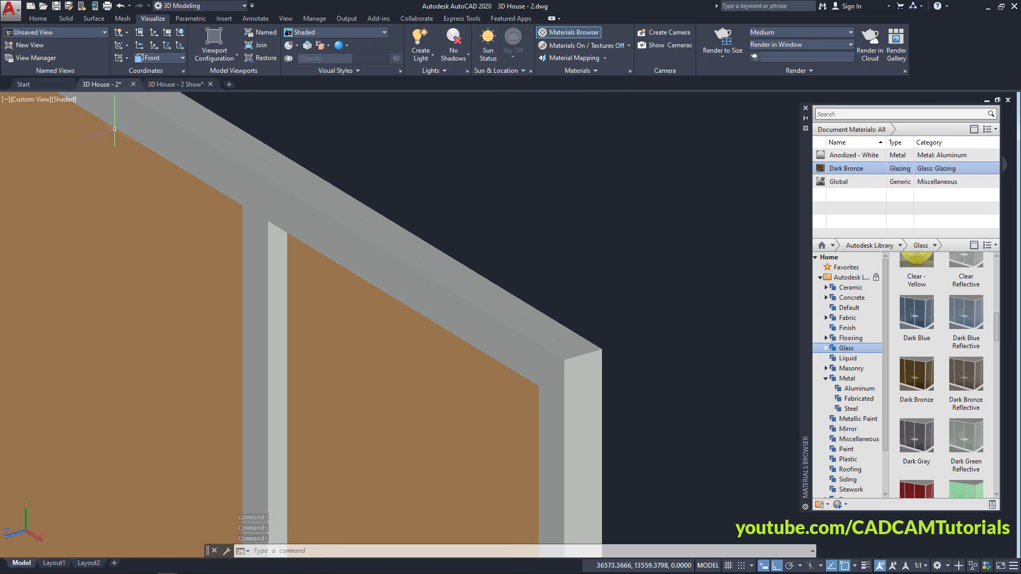
{"action": "left_click", "coordinate": [64, 99]}
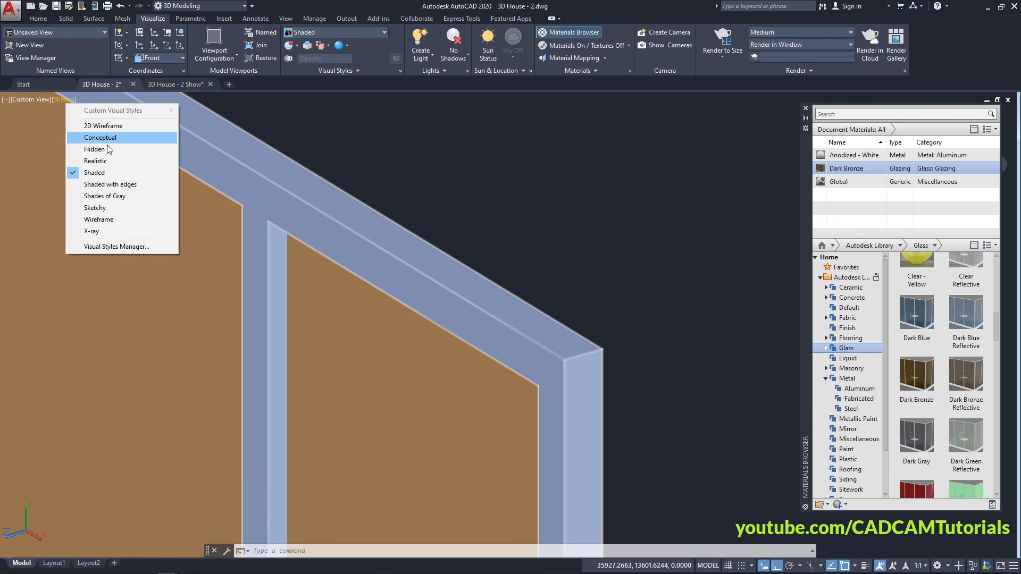
{"action": "left_click", "coordinate": [104, 126]}
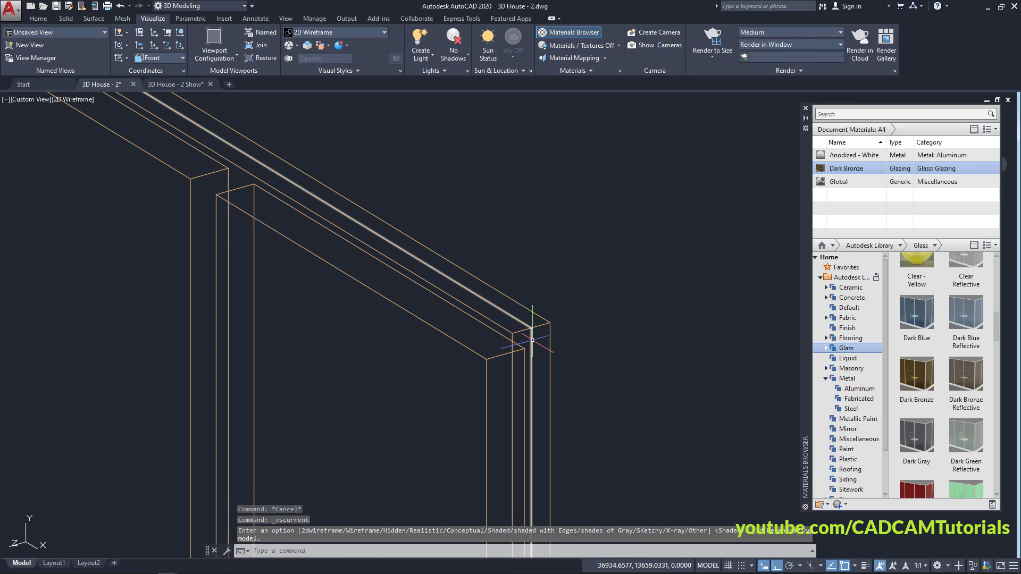
{"action": "right_click", "coordinate": [841, 172]}
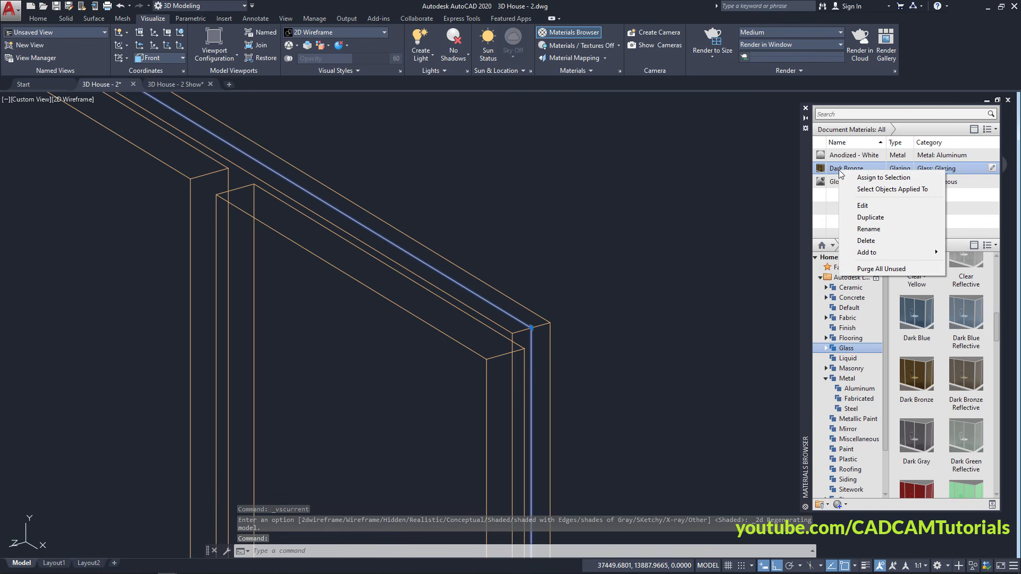
{"action": "left_click", "coordinate": [889, 179]}
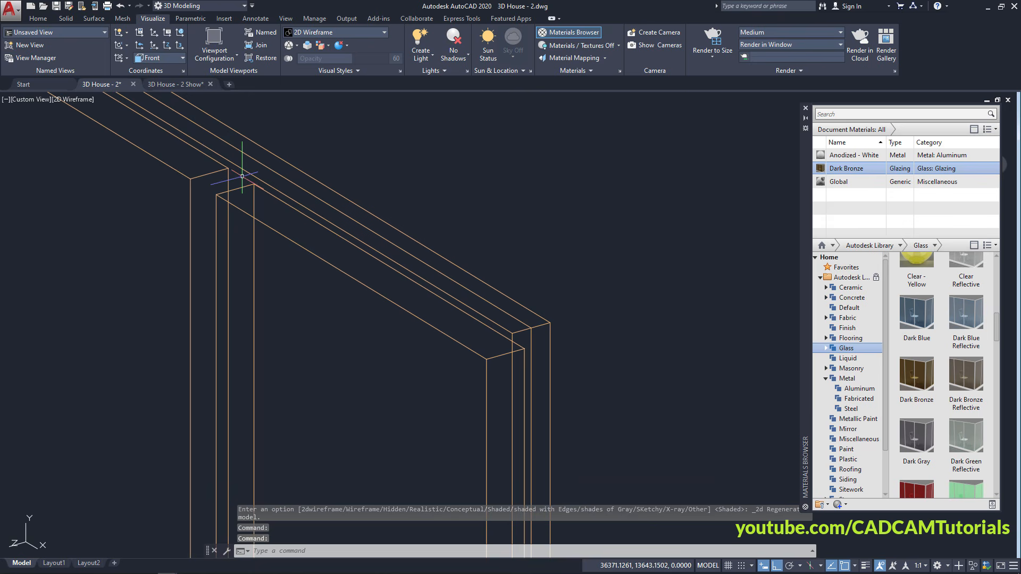
Switch the display back to Shaded and close the Materials Browser
{"action": "left_click", "coordinate": [73, 100]}
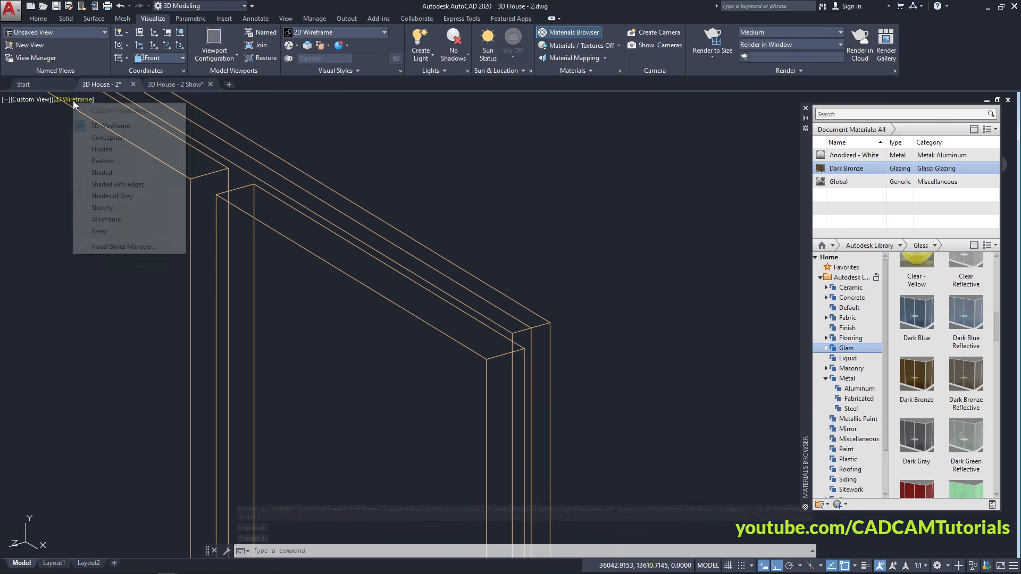
{"action": "left_click", "coordinate": [102, 173]}
{"action": "scroll", "coordinate": [565, 422], "scroll_direction": "down", "scroll_amount": 3}
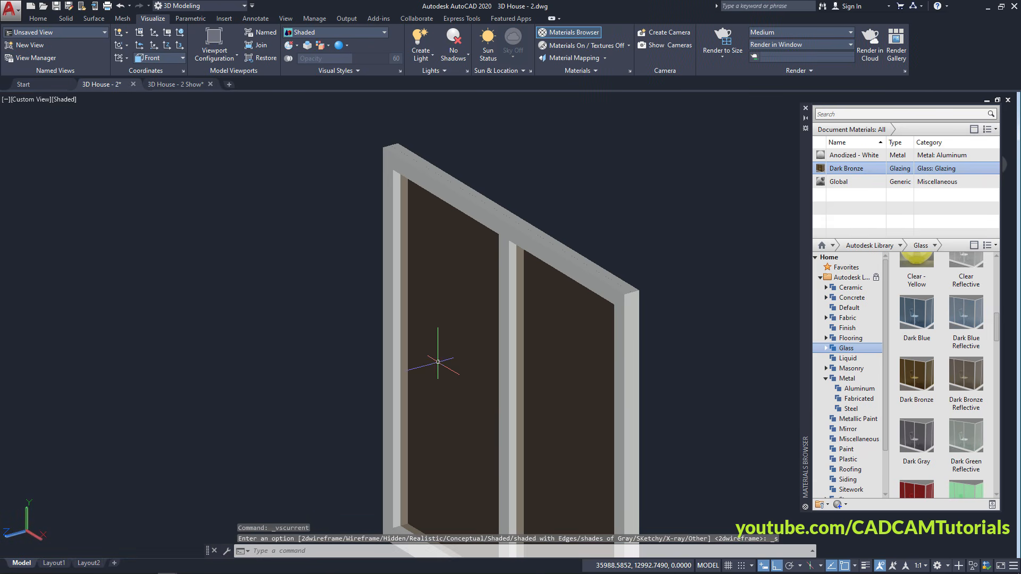
{"action": "middle_click_drag", "start_coordinate": [437, 361], "coordinate": [388, 283]}
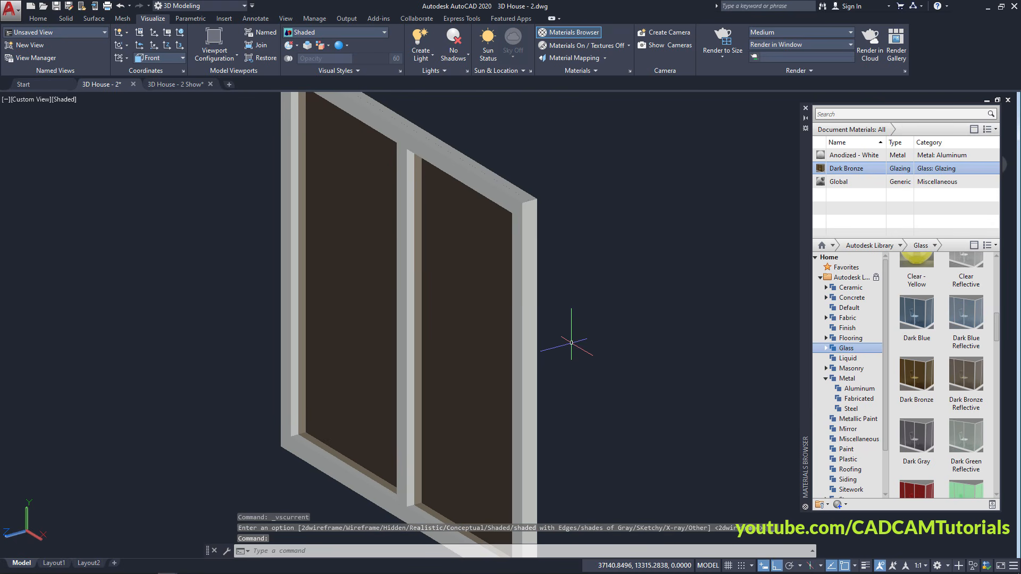
{"action": "left_click", "coordinate": [806, 111]}
{"action": "scroll", "coordinate": [476, 356], "scroll_direction": "down", "scroll_amount": 4}
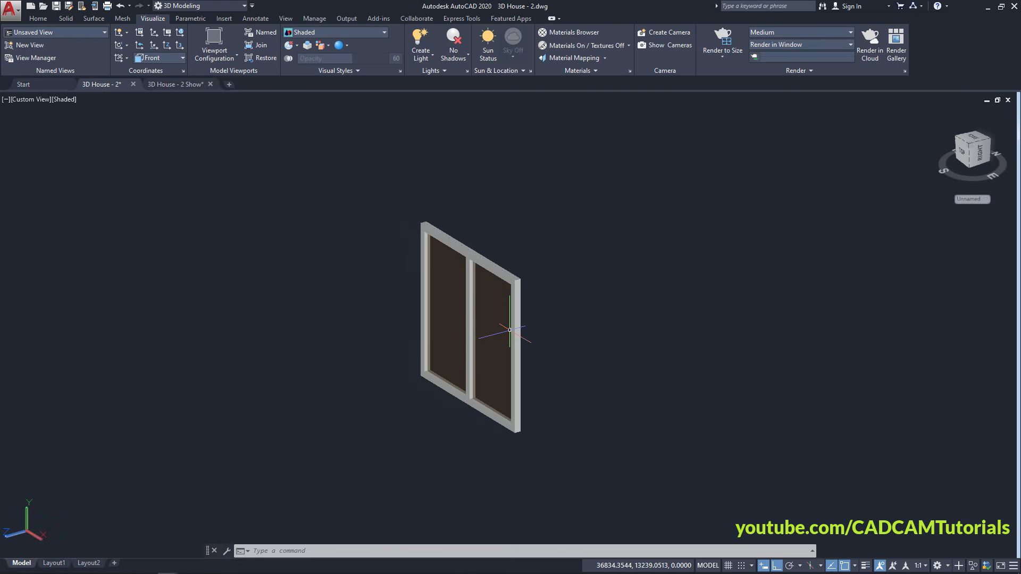
{"action": "scroll", "coordinate": [469, 370], "scroll_direction": "up", "scroll_amount": 2}
{"action": "scroll", "coordinate": [471, 298], "scroll_direction": "up", "scroll_amount": 2}
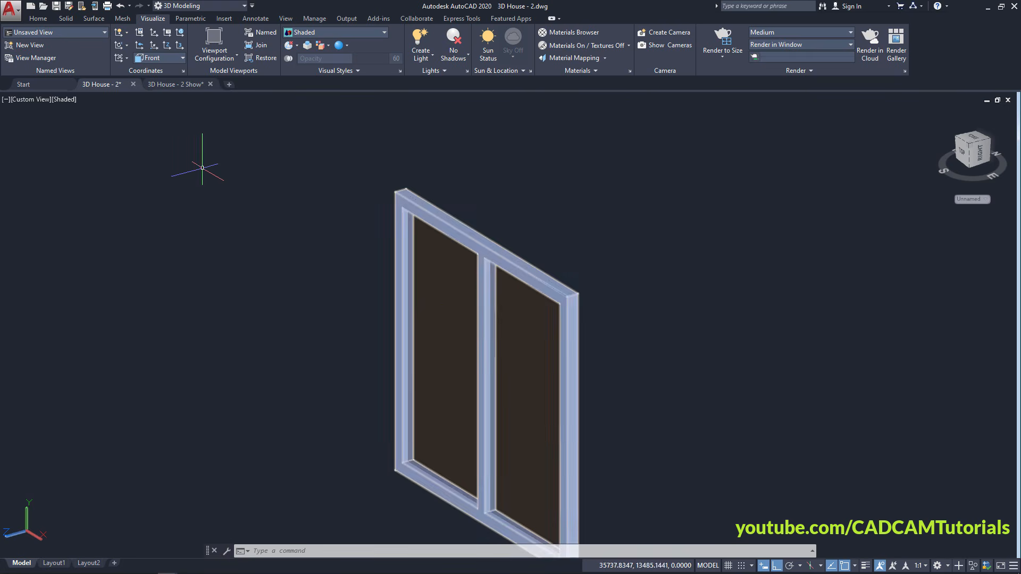
Start a move of both window parts, using the window's top corner as base point
{"action": "left_click", "coordinate": [38, 18]}
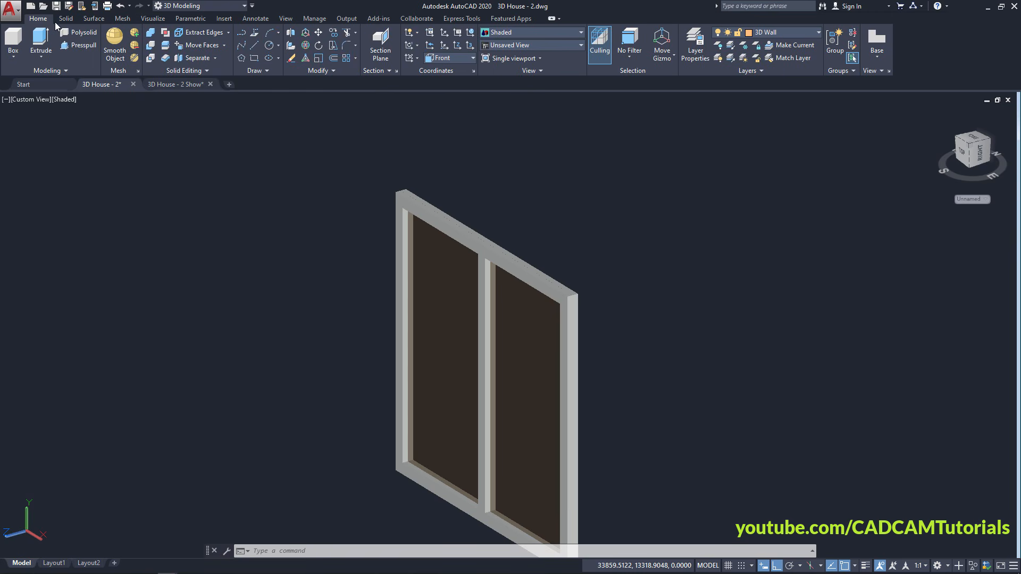
{"action": "left_click", "coordinate": [318, 33]}
{"action": "left_click", "coordinate": [613, 257]}
{"action": "left_click", "coordinate": [514, 375]}
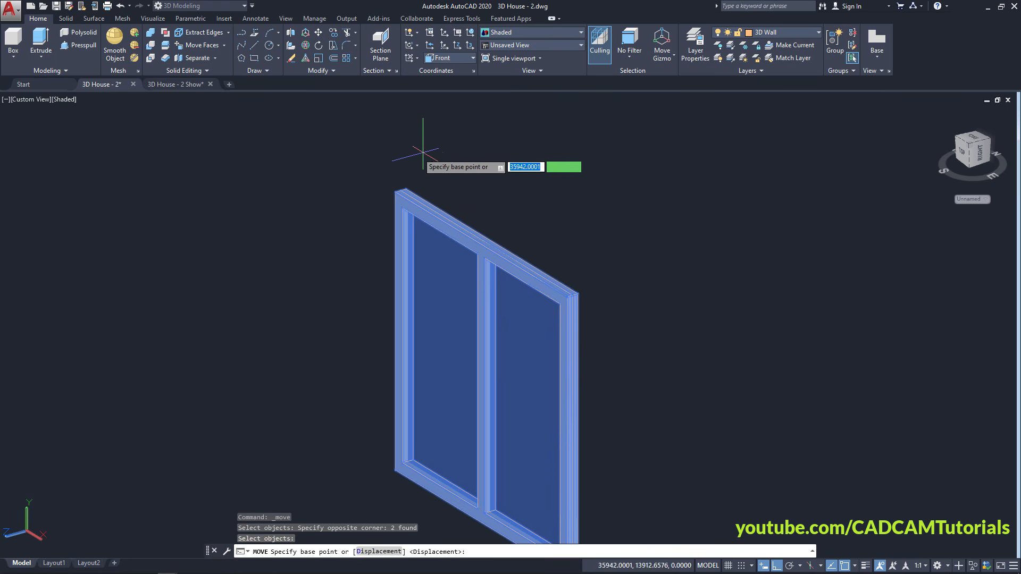
{"action": "scroll", "coordinate": [396, 182], "scroll_direction": "up", "scroll_amount": 4}
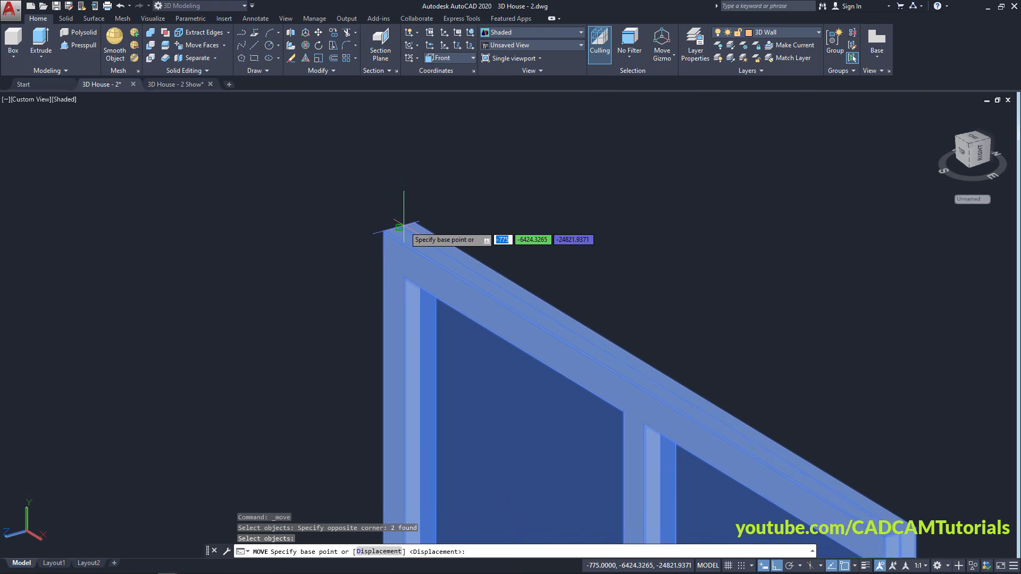
{"action": "left_click", "coordinate": [400, 227]}
Snap the bronze window's corner onto the corner of the side wall opening
{"action": "scroll", "coordinate": [479, 202], "scroll_direction": "down", "scroll_amount": 8}
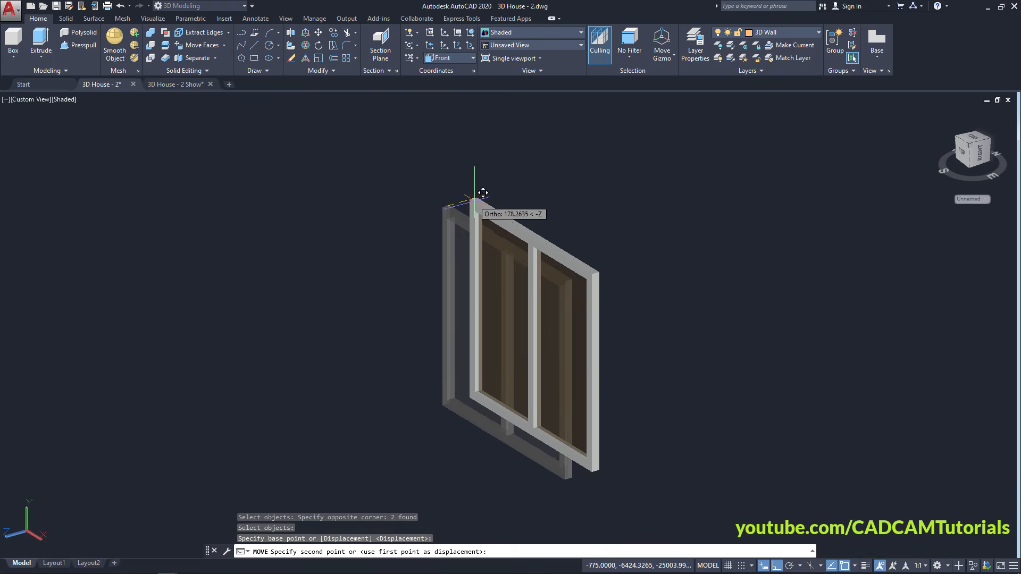
{"action": "middle_click_drag", "start_coordinate": [284, 185], "coordinate": [317, 188]}
{"action": "left_click_drag", "start_coordinate": [317, 187], "coordinate": [332, 169], "text": "shift"}
{"action": "middle_click_drag", "start_coordinate": [332, 169], "coordinate": [360, 181], "text": "shift"}
{"action": "scroll", "coordinate": [323, 242], "scroll_direction": "up", "scroll_amount": 3}
{"action": "scroll", "coordinate": [340, 235], "scroll_direction": "up", "scroll_amount": 6}
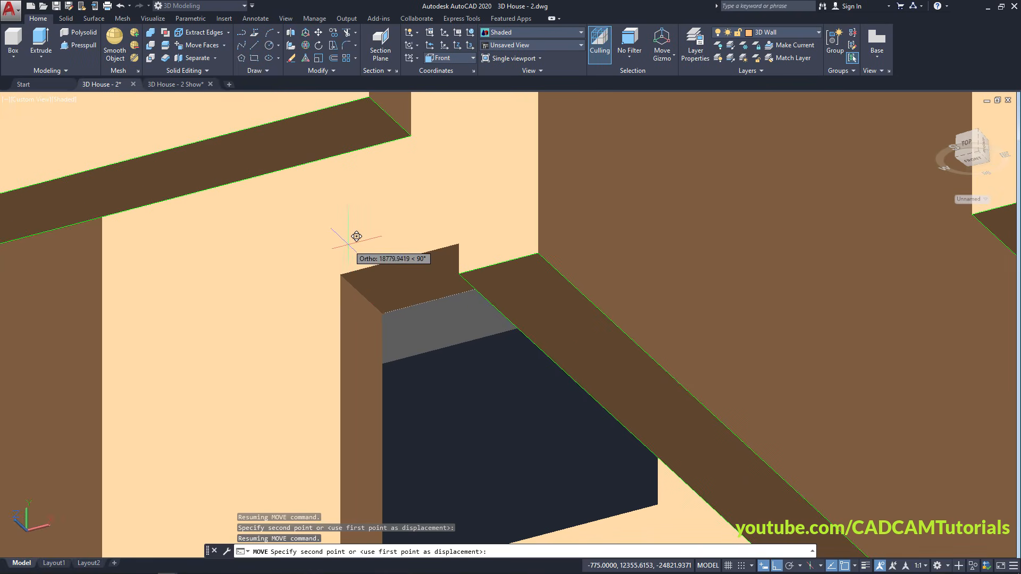
{"action": "scroll", "coordinate": [369, 288], "scroll_direction": "down", "scroll_amount": 8}
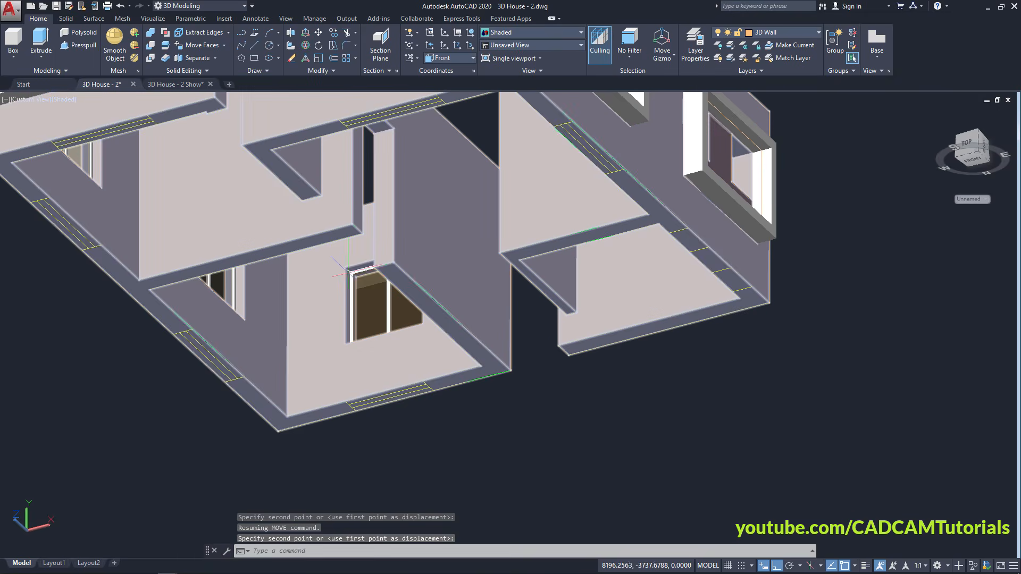
{"action": "left_click", "coordinate": [352, 292]}
Orbit around the house to check the placed window from above and the sides
{"action": "middle_click_drag", "start_coordinate": [351, 292], "coordinate": [276, 387], "text": "shift"}
{"action": "mouse_move", "coordinate": [160, 315]}
{"action": "middle_mouse_down", "text": "shift"}
{"action": "mouse_move", "coordinate": [193, 326]}
{"action": "mouse_move", "coordinate": [152, 315]}
{"action": "middle_mouse_up", "text": "shift"}
{"action": "scroll", "coordinate": [498, 303], "scroll_direction": "up", "scroll_amount": 4}
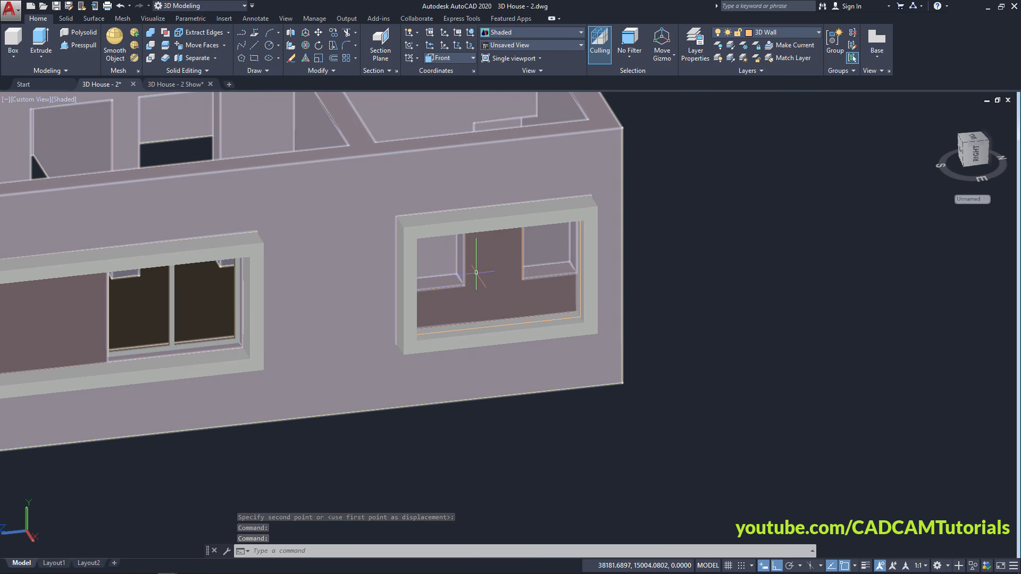
{"action": "scroll", "coordinate": [436, 289], "scroll_direction": "down", "scroll_amount": 5}
{"action": "middle_click_drag", "start_coordinate": [436, 289], "coordinate": [296, 282], "text": "shift"}
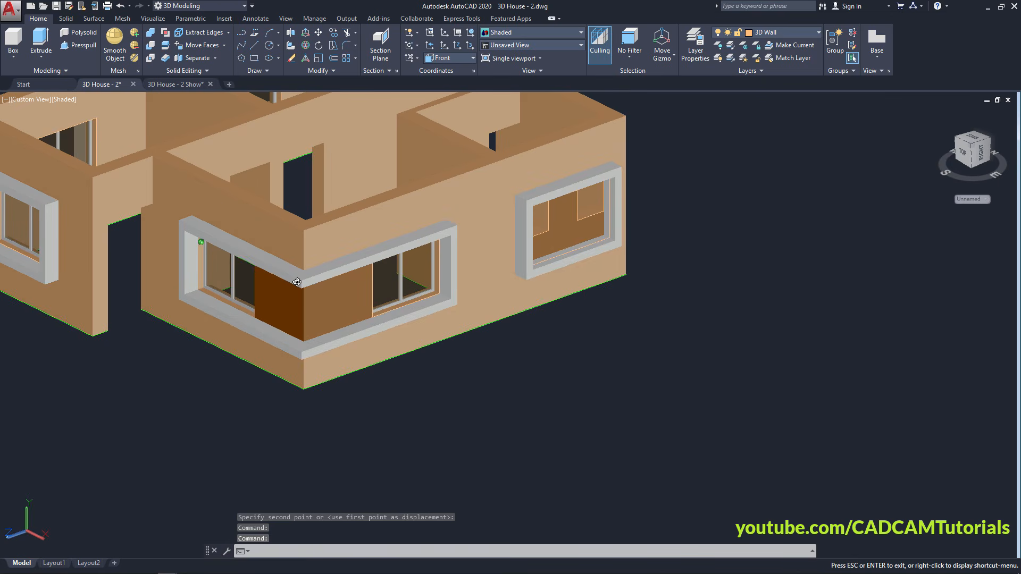
Pan toward the house corner and turn off the Wall layer
{"action": "middle_click_drag", "start_coordinate": [408, 347], "coordinate": [426, 391]}
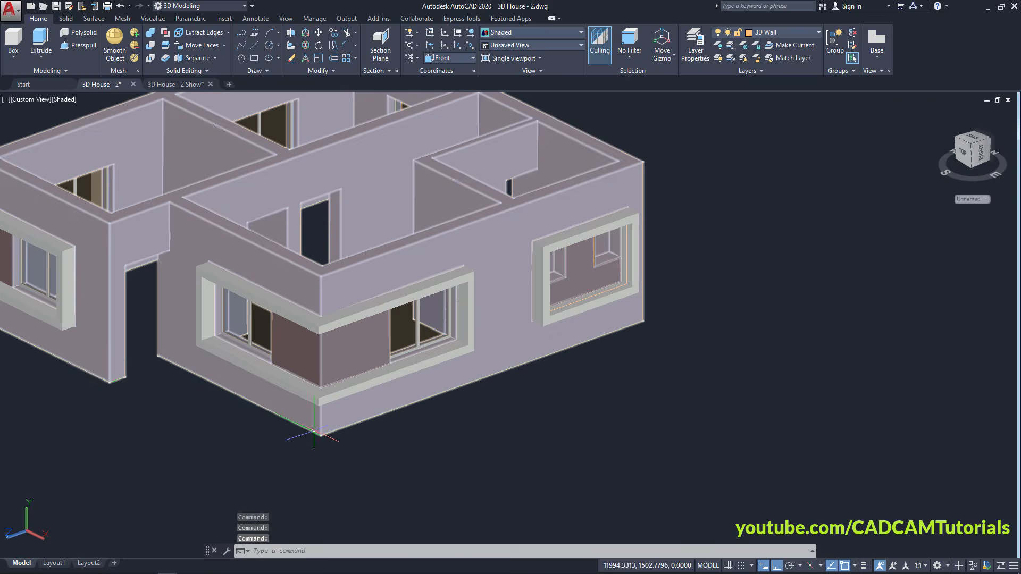
{"action": "scroll", "coordinate": [315, 427], "scroll_direction": "up", "scroll_amount": 2}
{"action": "middle_click_drag", "start_coordinate": [268, 431], "coordinate": [371, 468]}
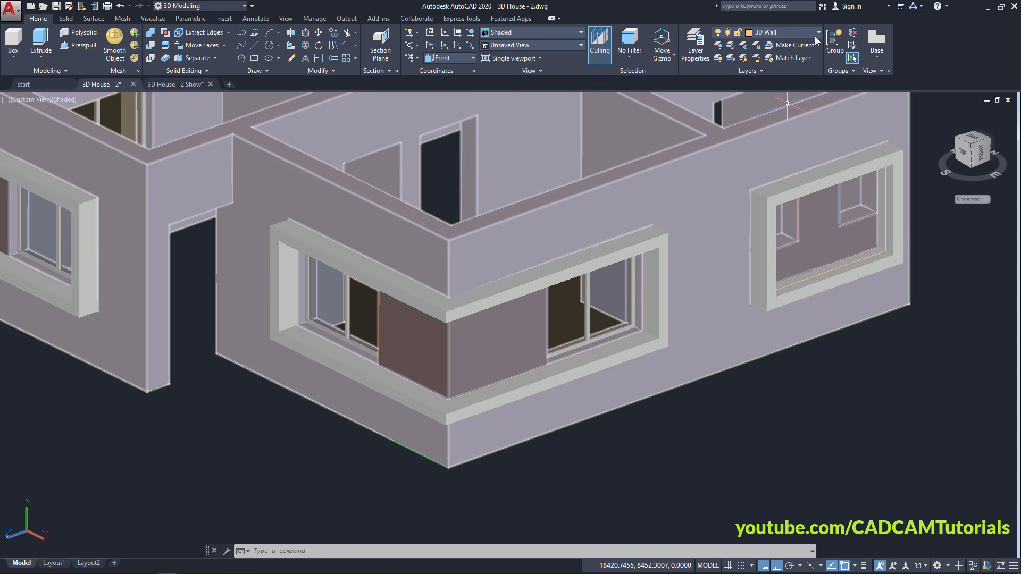
{"action": "left_click", "coordinate": [815, 35]}
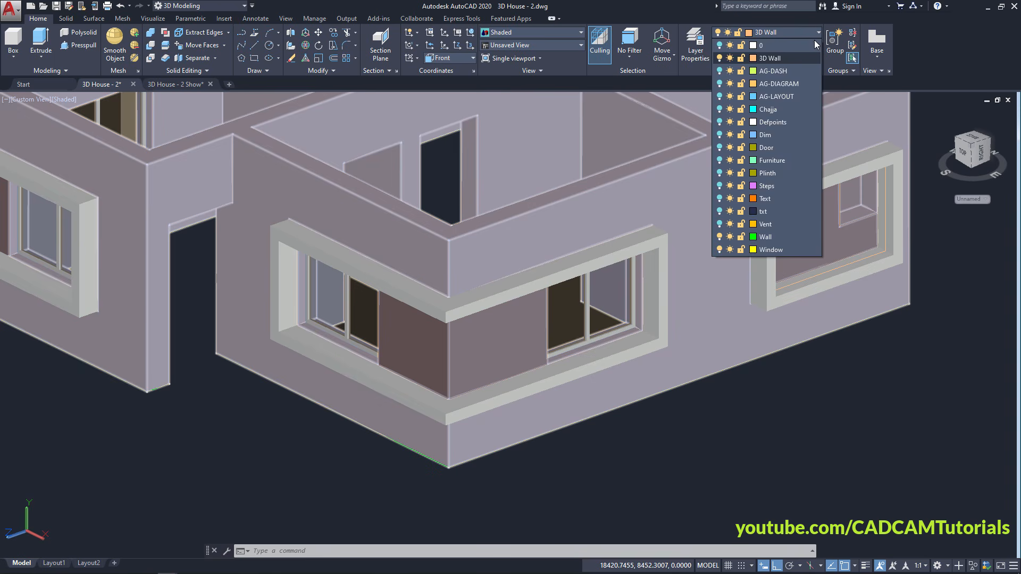
{"action": "left_click", "coordinate": [720, 237]}
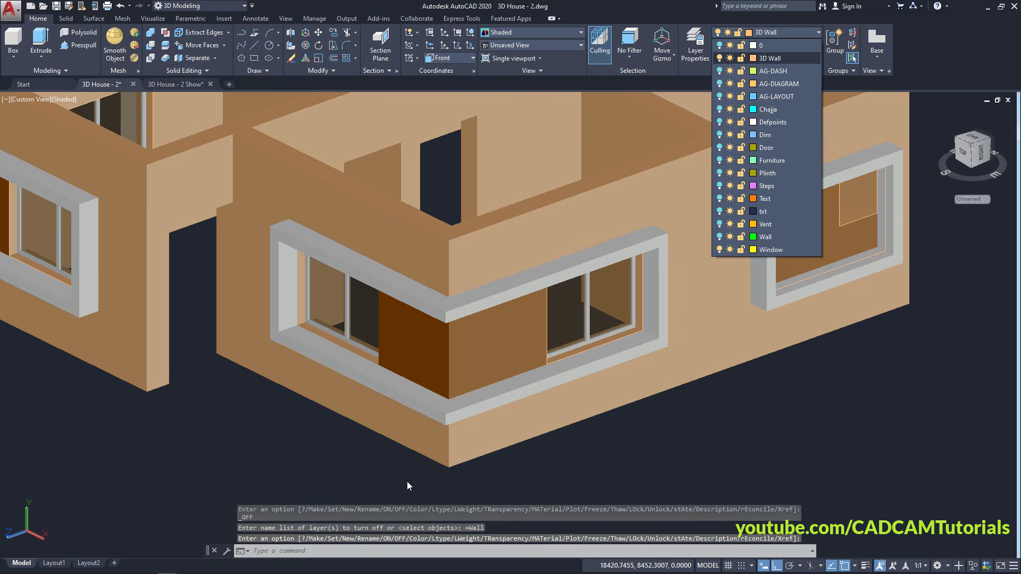
{"action": "left_click", "coordinate": [544, 467]}
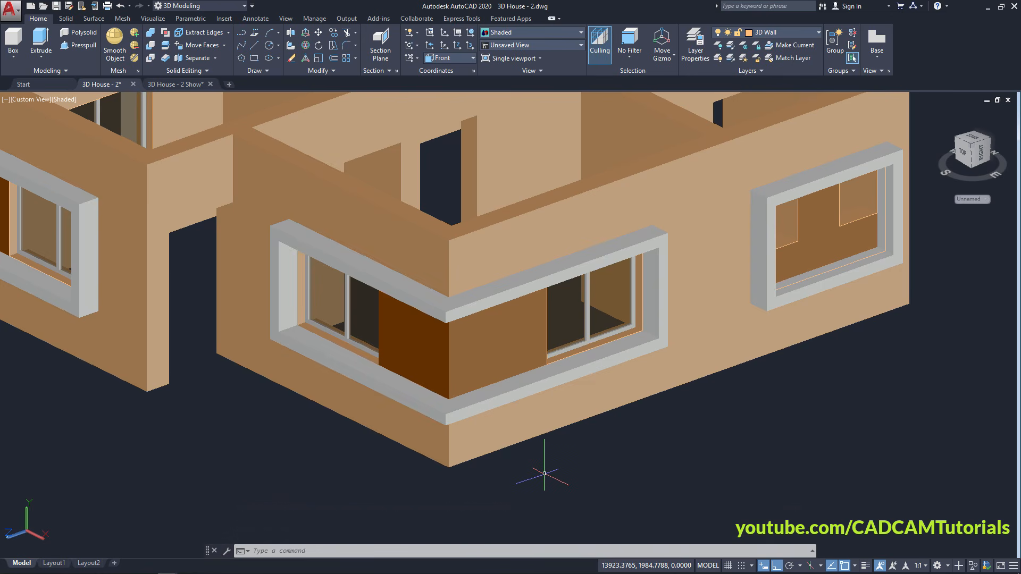
Zoom in and centre the view on the L-shaped corner window
{"action": "scroll", "coordinate": [388, 287], "scroll_direction": "up", "scroll_amount": 2}
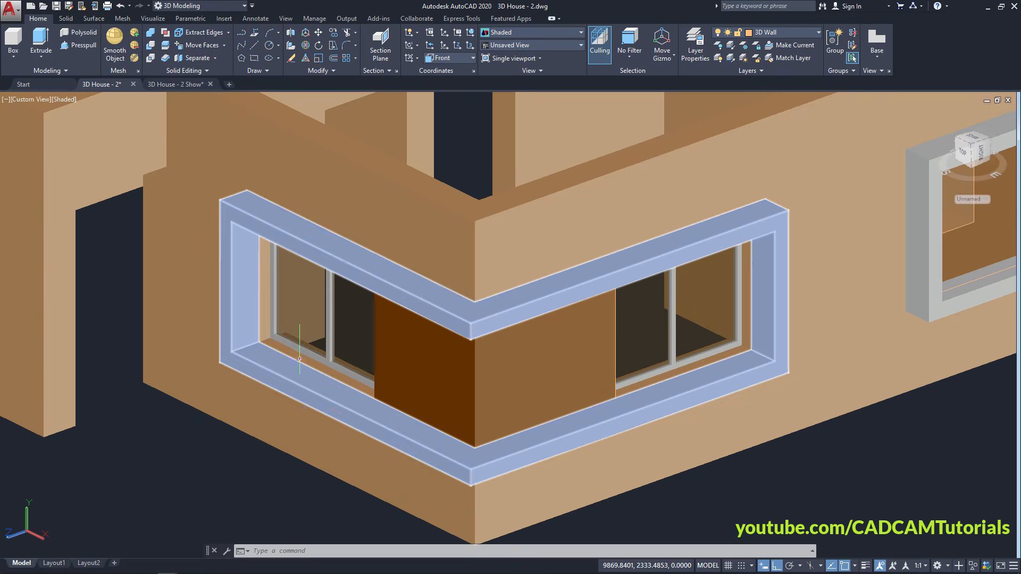
{"action": "scroll", "coordinate": [299, 359], "scroll_direction": "up", "scroll_amount": 2}
{"action": "middle_click_drag", "start_coordinate": [443, 410], "coordinate": [379, 387]}
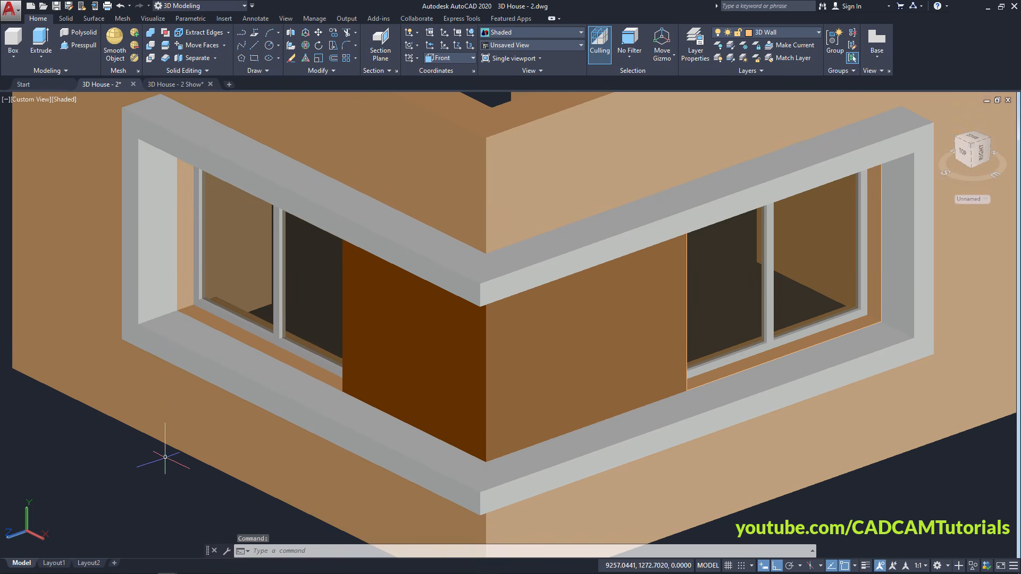
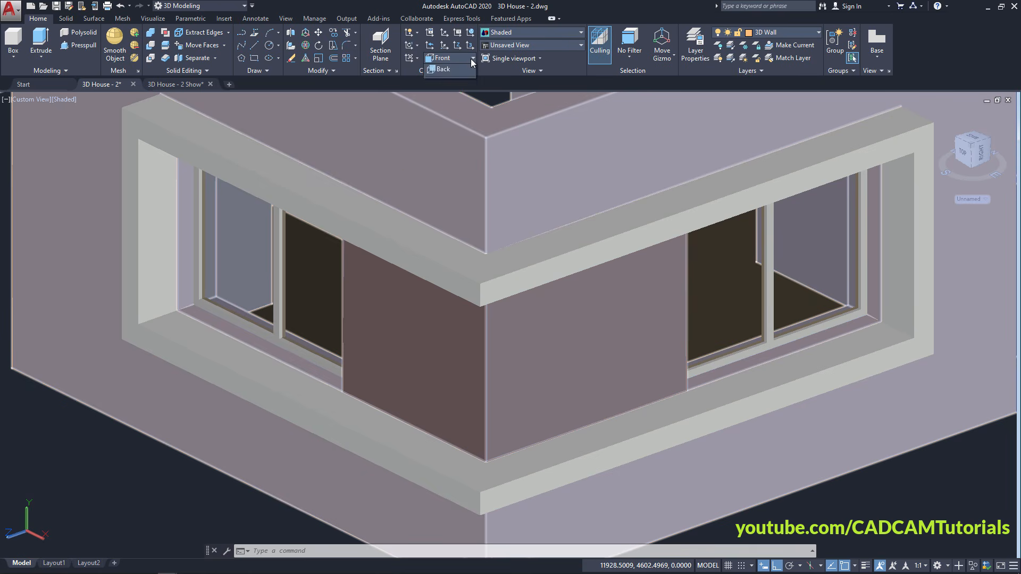
Switch the UCS to the Top preset and select the L-shaped window frame solid
{"action": "left_click", "coordinate": [471, 59]}
{"action": "left_click", "coordinate": [452, 84]}
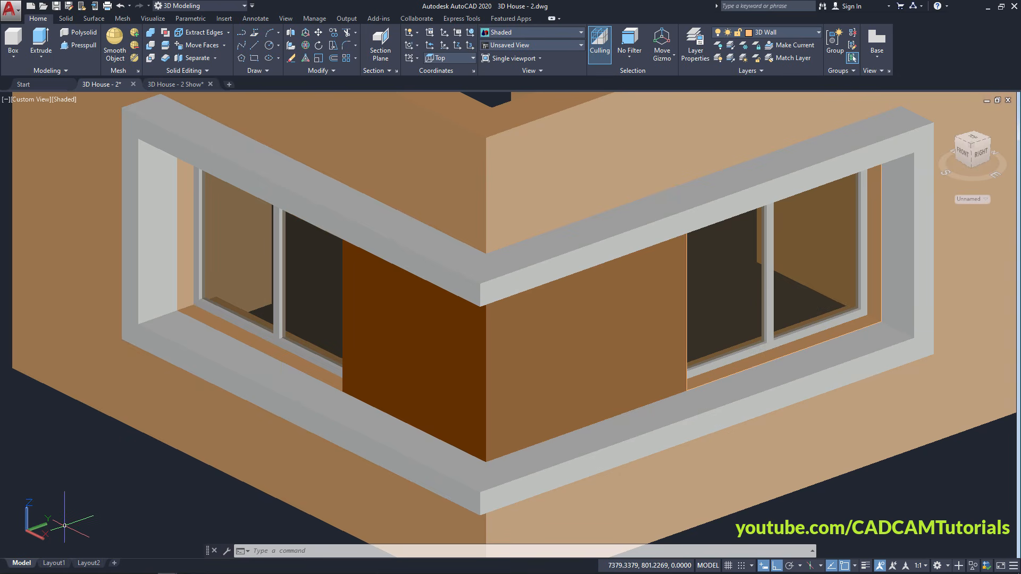
{"action": "left_click", "coordinate": [192, 115]}
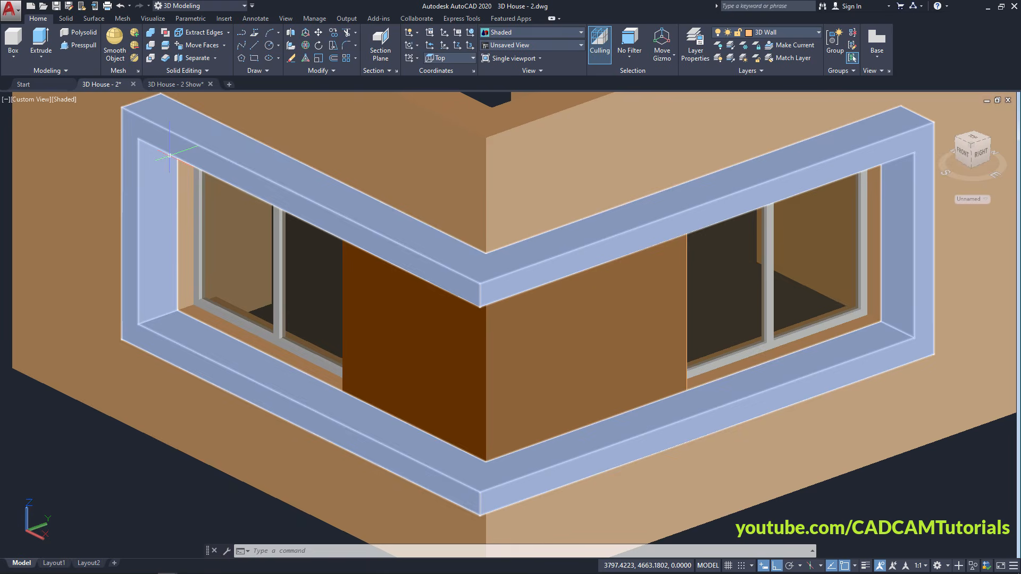
Trace a polyline from the left sill end to the sill corner's midline using Mid Between 2 Points
{"action": "left_click", "coordinate": [241, 36]}
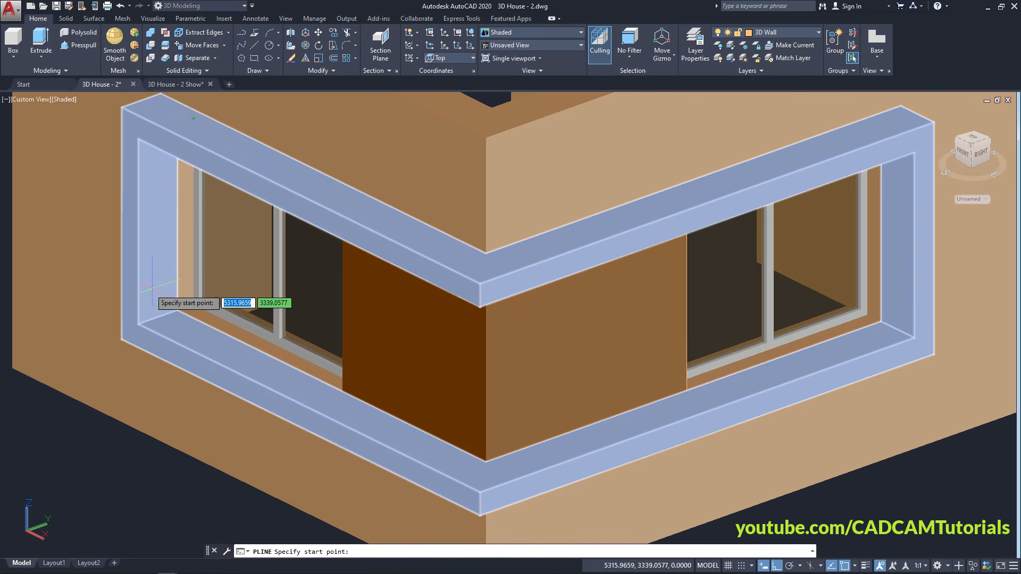
{"action": "scroll", "coordinate": [157, 293], "scroll_direction": "up", "scroll_amount": 5}
{"action": "left_click", "coordinate": [169, 339]}
{"action": "scroll", "coordinate": [169, 339], "scroll_direction": "down", "scroll_amount": 6}
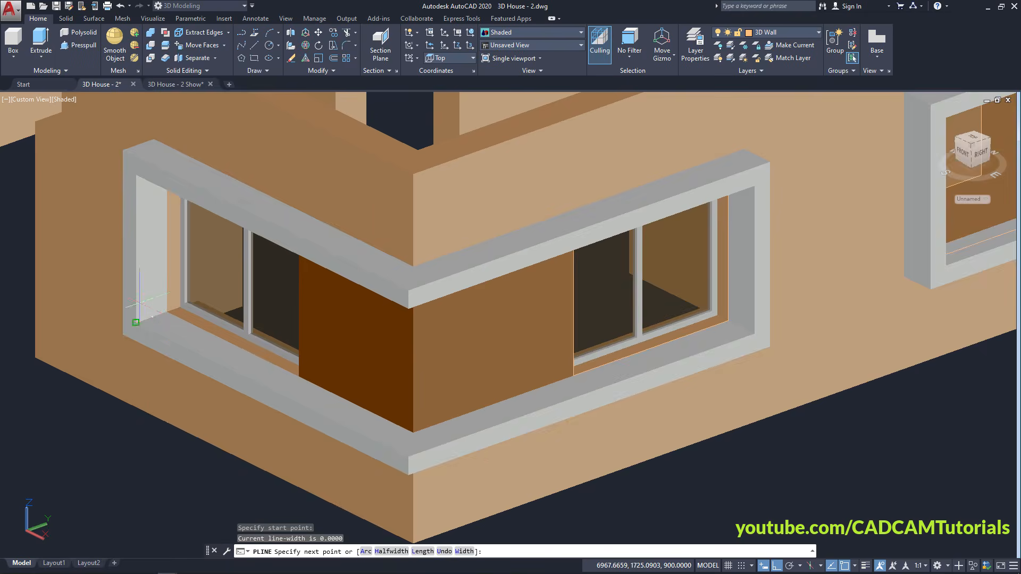
{"action": "scroll", "coordinate": [318, 420], "scroll_direction": "up", "scroll_amount": 6}
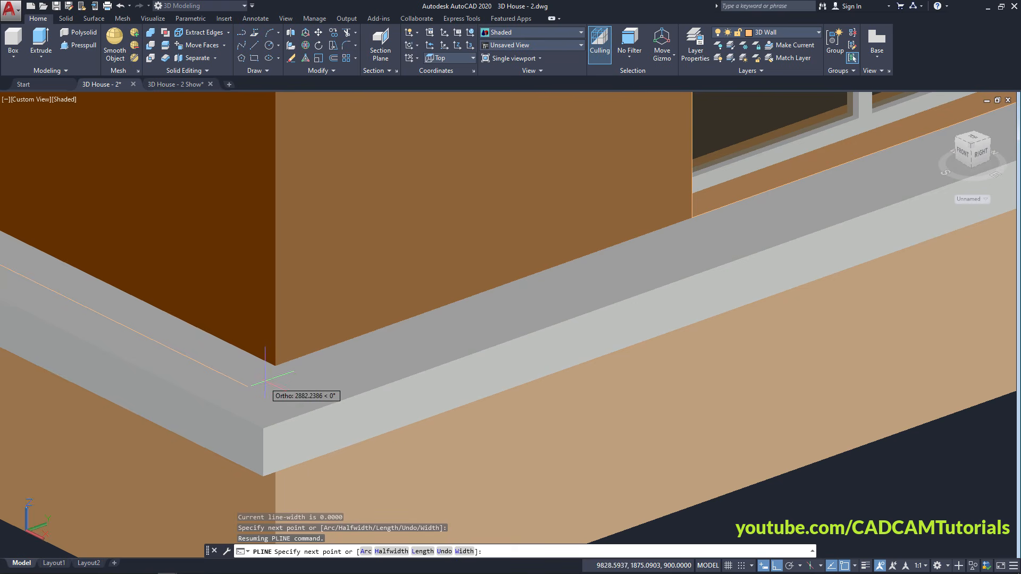
{"action": "right_click", "coordinate": [314, 327], "text": "shift"}
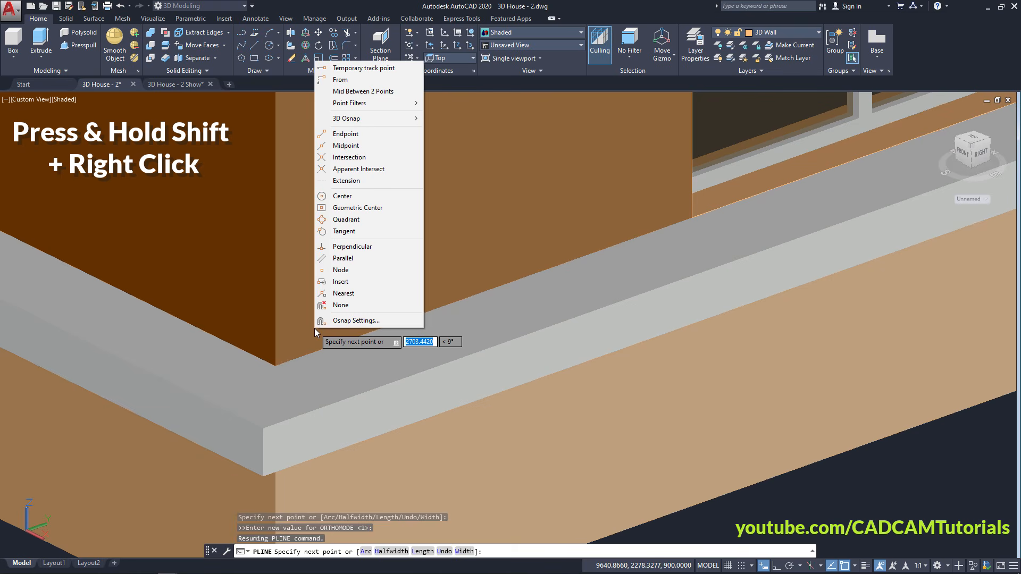
{"action": "left_click", "coordinate": [361, 91]}
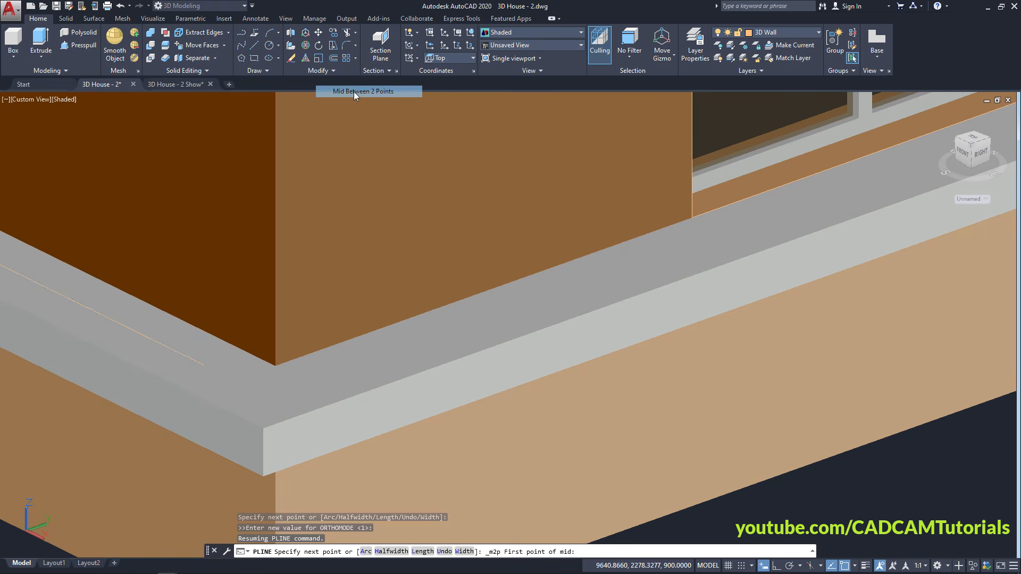
{"action": "left_click", "coordinate": [274, 365]}
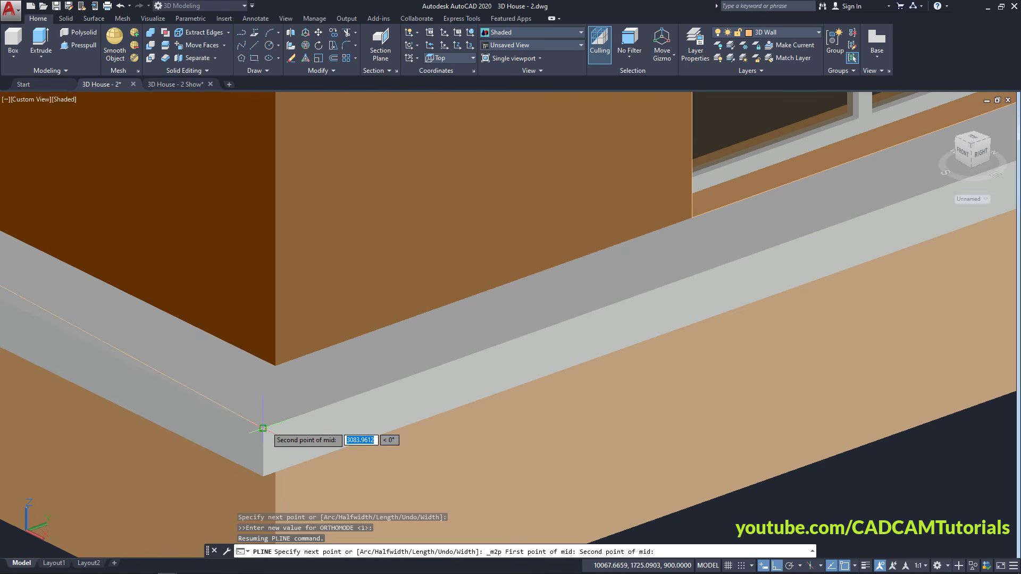
{"action": "left_click", "coordinate": [263, 428]}
{"action": "scroll", "coordinate": [372, 325], "scroll_direction": "down", "scroll_amount": 5}
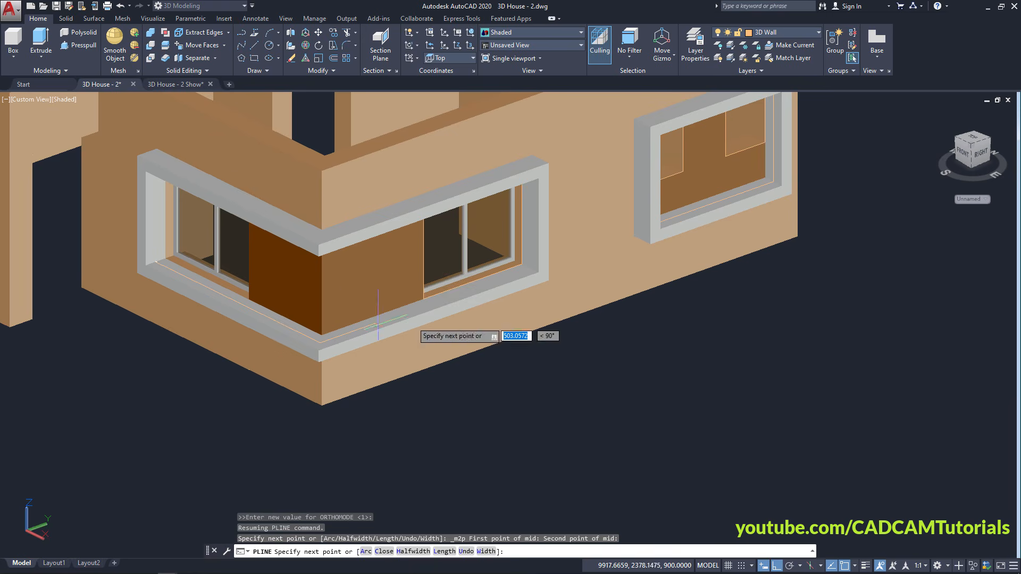
{"action": "scroll", "coordinate": [462, 321], "scroll_direction": "up", "scroll_amount": 5}
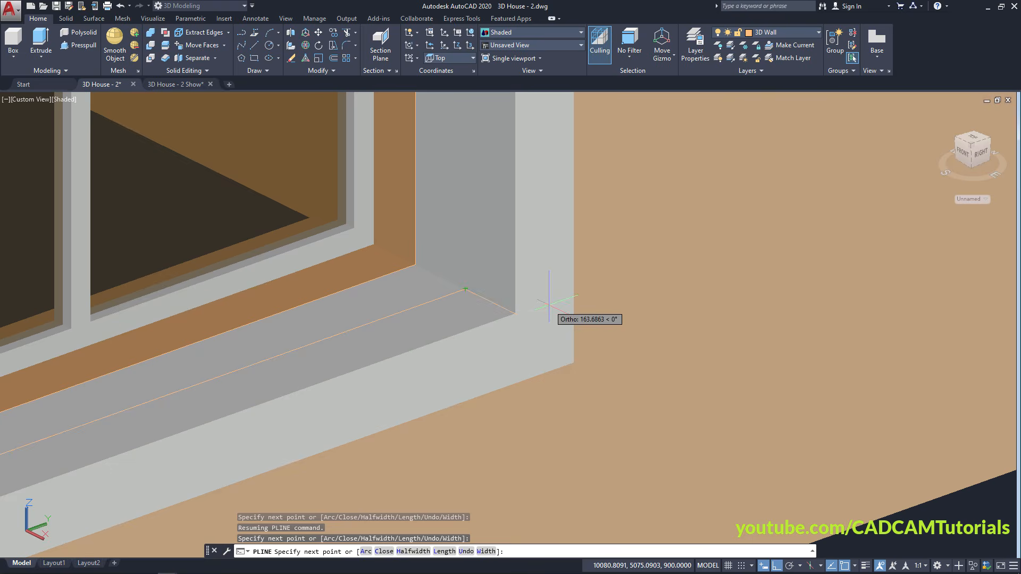
{"action": "scroll", "coordinate": [553, 305], "scroll_direction": "down", "scroll_amount": 2}
{"action": "key", "text": "Escape"}
{"action": "scroll", "coordinate": [524, 391], "scroll_direction": "down", "scroll_amount": 4}
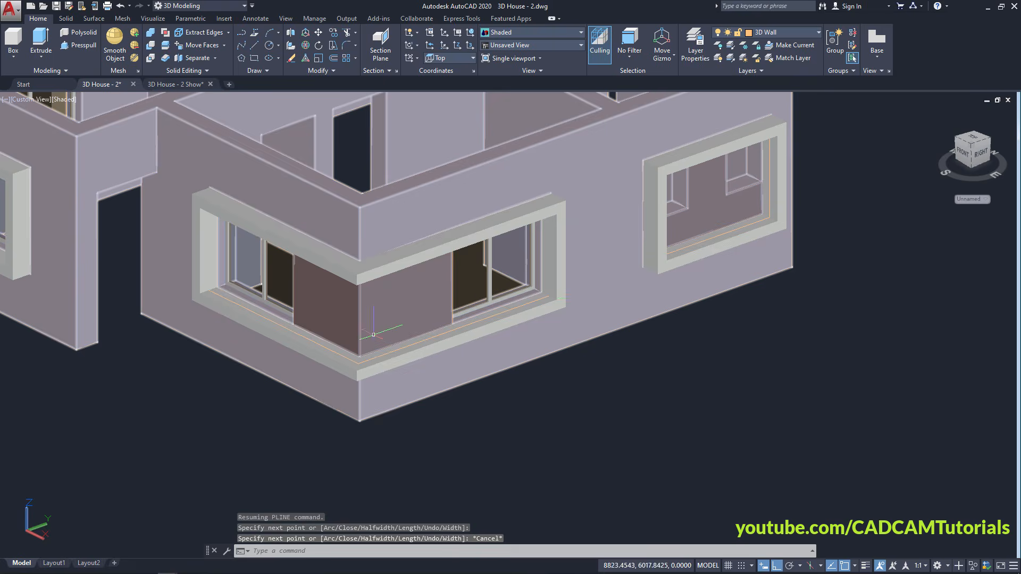
{"action": "scroll", "coordinate": [331, 448], "scroll_direction": "up", "scroll_amount": 2}
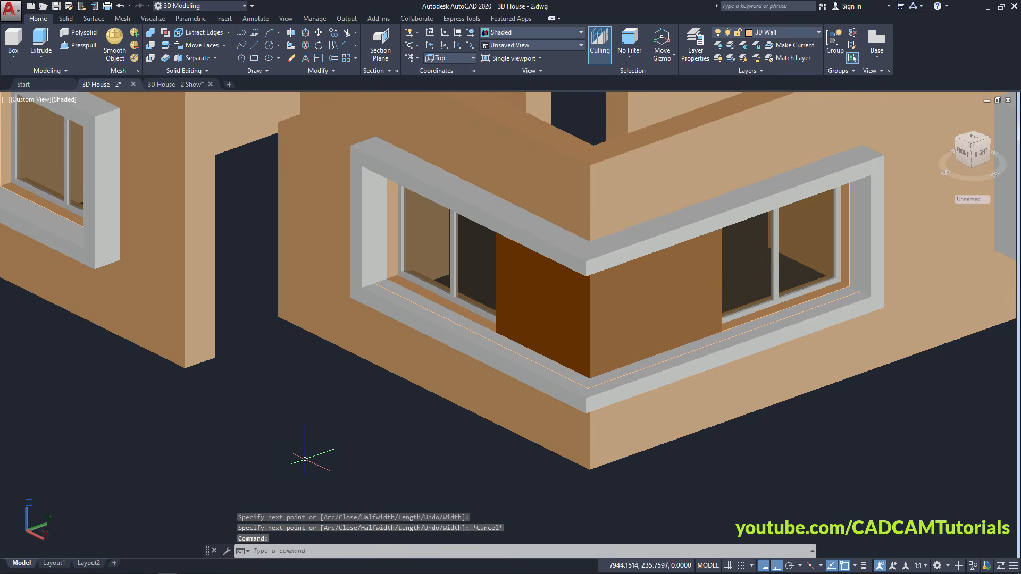
Draw a circle of radius 10 below the house
{"action": "key", "text": "ctrl+a"}
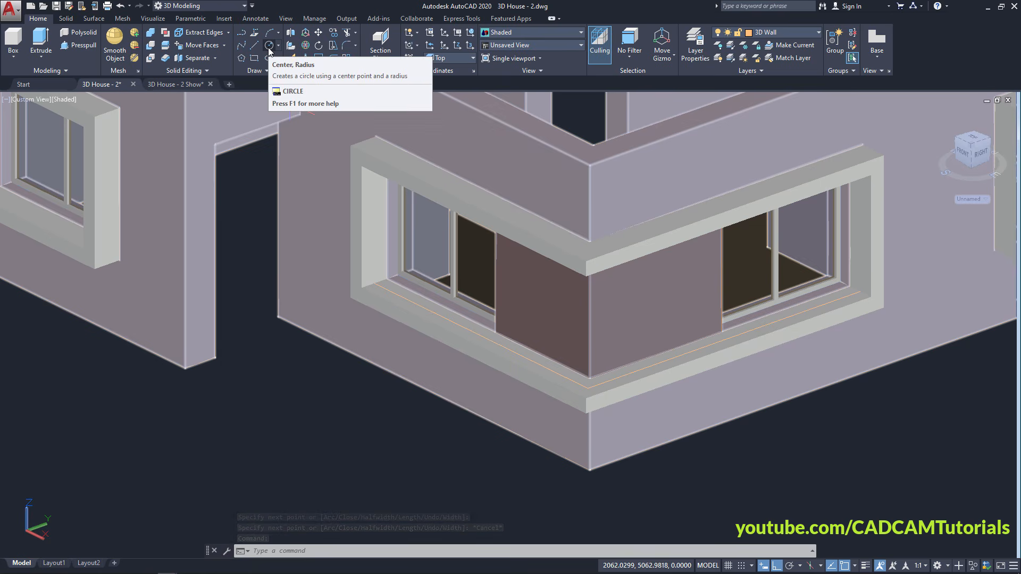
{"action": "left_click", "coordinate": [269, 46]}
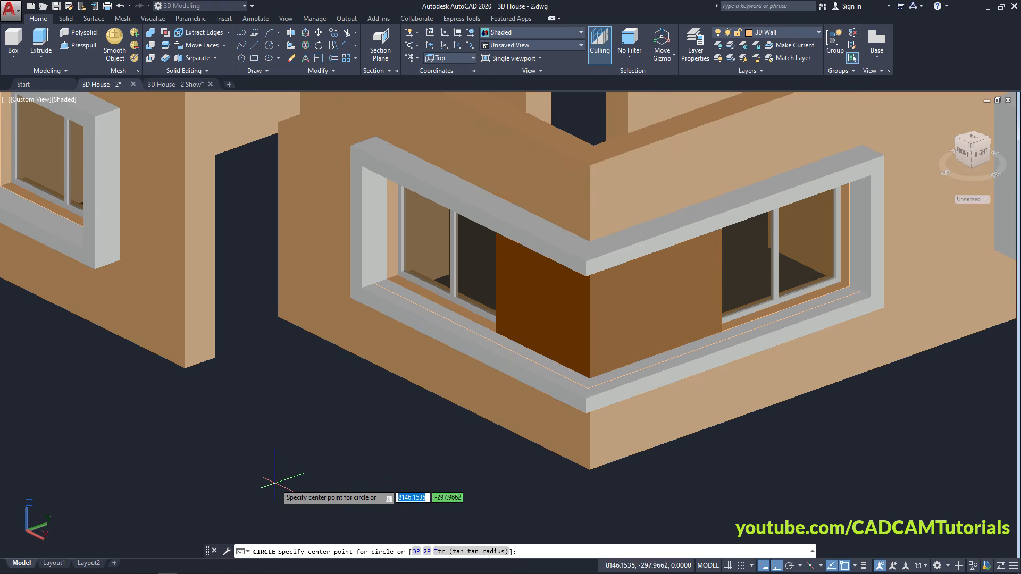
{"action": "left_click", "coordinate": [277, 466]}
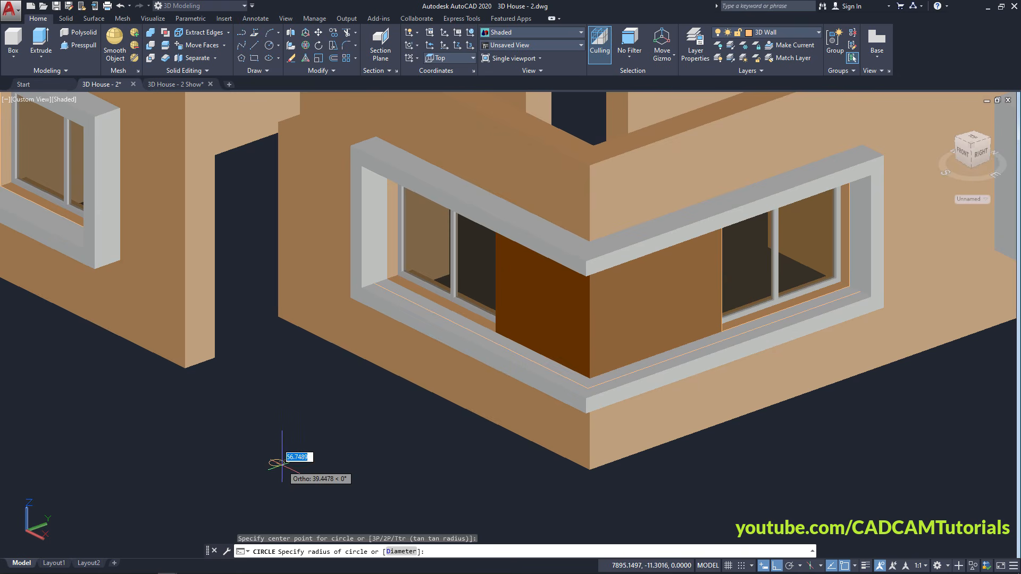
{"action": "scroll", "coordinate": [282, 462], "scroll_direction": "up", "scroll_amount": 3}
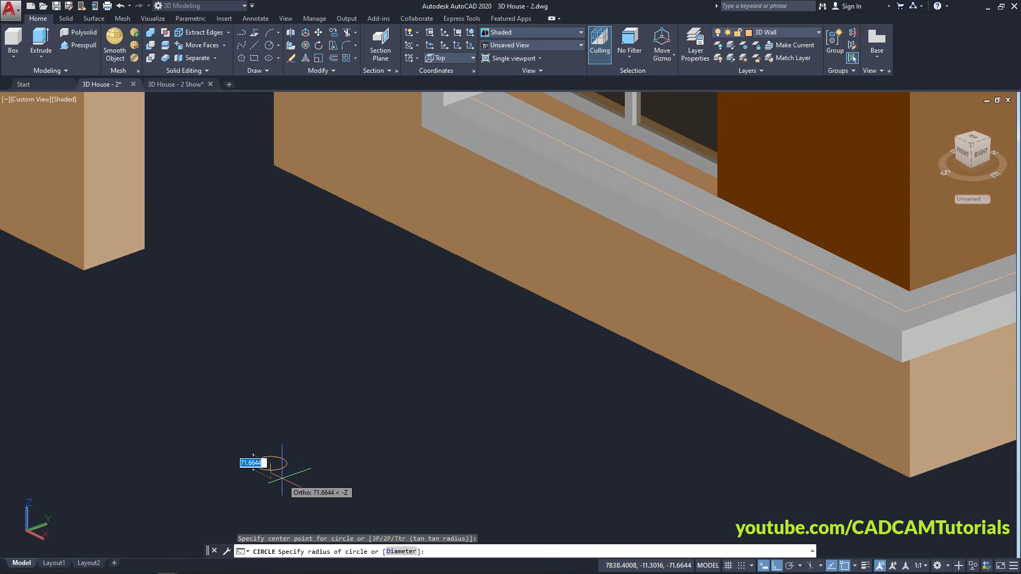
{"action": "type", "text": "10"}
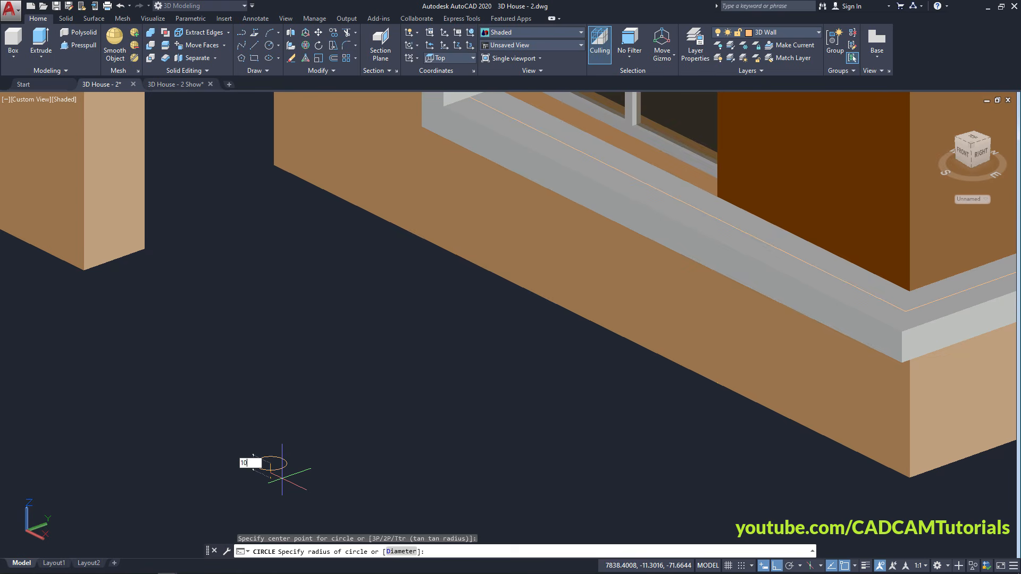
{"action": "key", "text": "Return"}
{"action": "scroll", "coordinate": [282, 479], "scroll_direction": "up", "scroll_amount": 5}
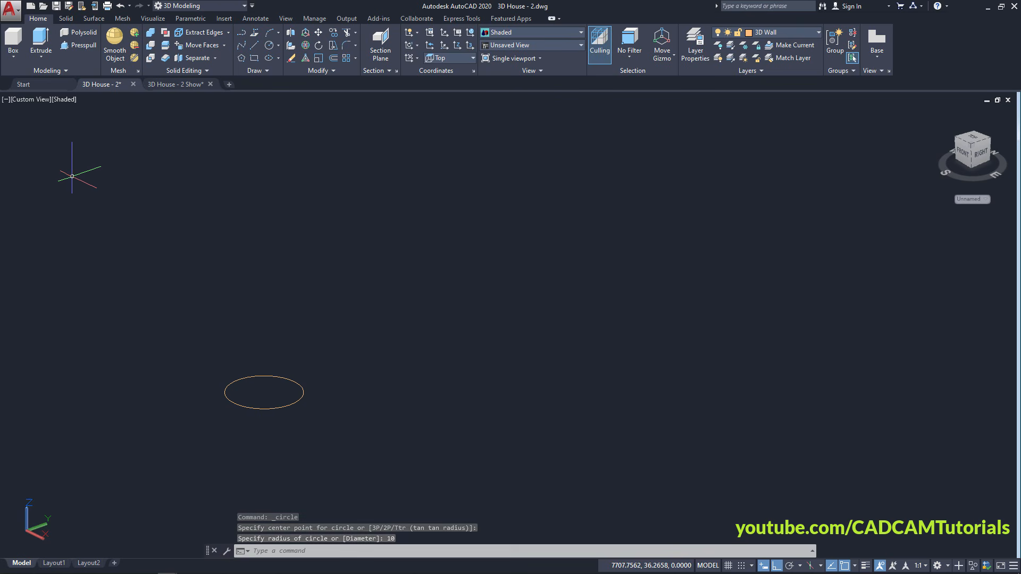
Press-pull the circle 1200 units upward into a slender vertical rod
{"action": "left_click", "coordinate": [77, 47]}
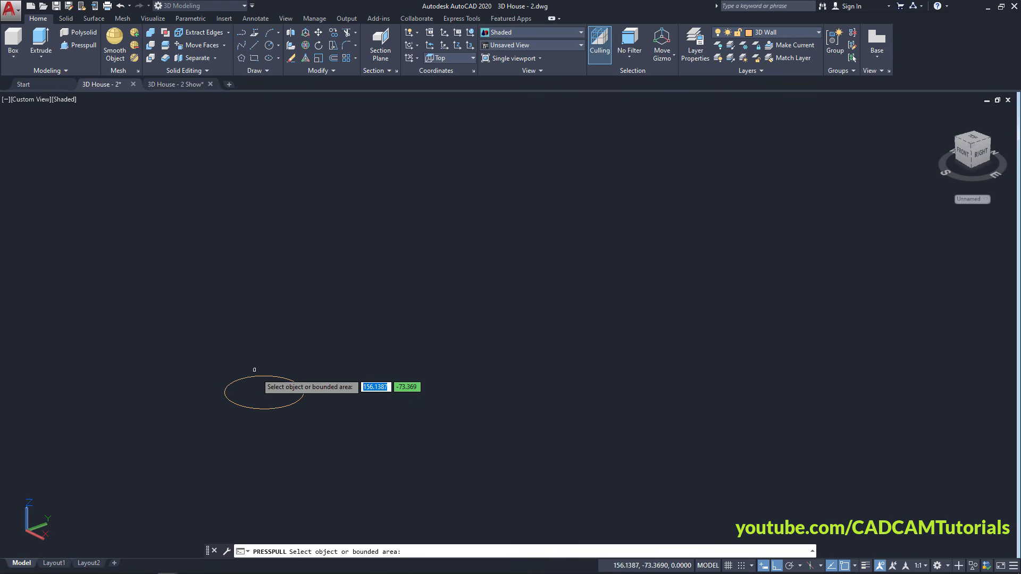
{"action": "left_click", "coordinate": [257, 401]}
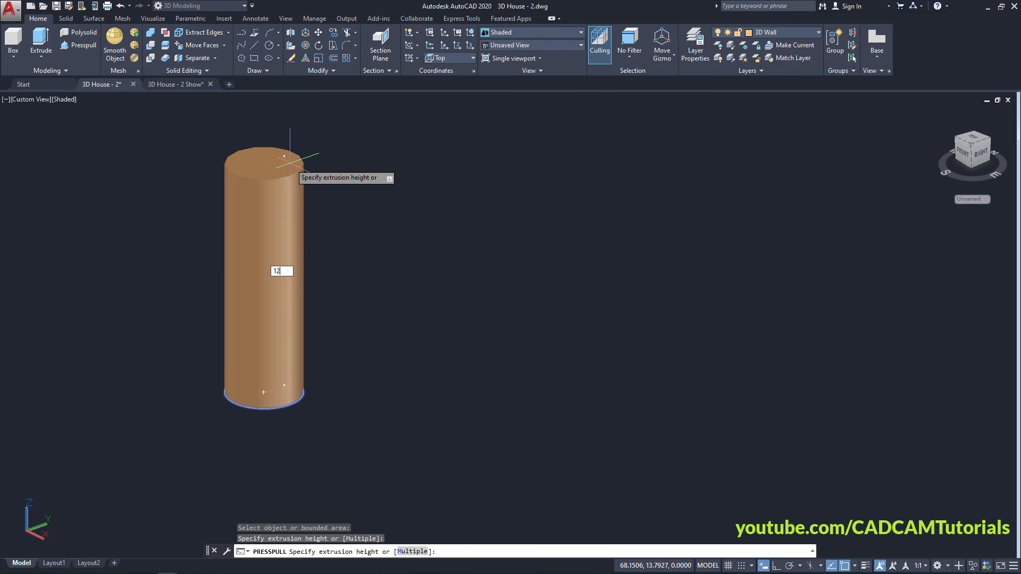
{"action": "key", "text": "Return"}
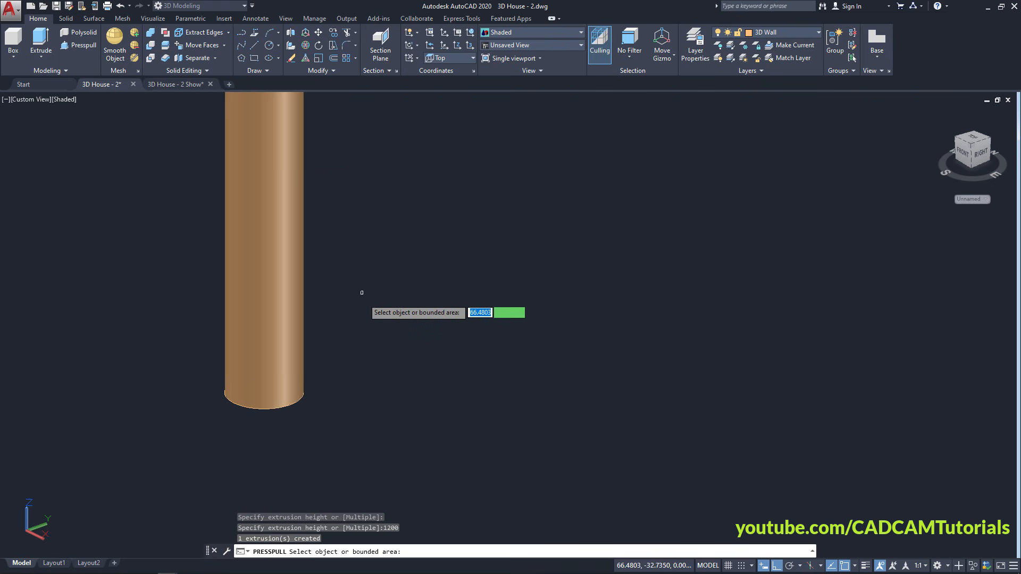
{"action": "key", "text": "Return"}
{"action": "scroll", "coordinate": [348, 348], "scroll_direction": "down", "scroll_amount": 15}
{"action": "middle_click_drag", "start_coordinate": [401, 249], "coordinate": [347, 345]}
{"action": "scroll", "coordinate": [347, 345], "scroll_direction": "up", "scroll_amount": 2}
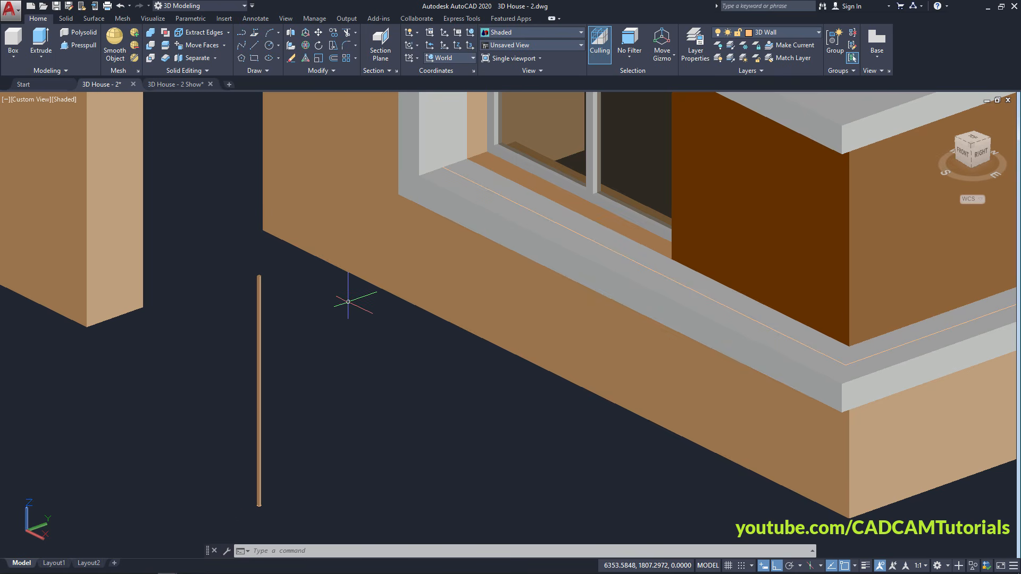
Apply the Anodized - Light Gray metal material to the rod and sill via the Materials Browser
{"action": "type", "text": "mat"}
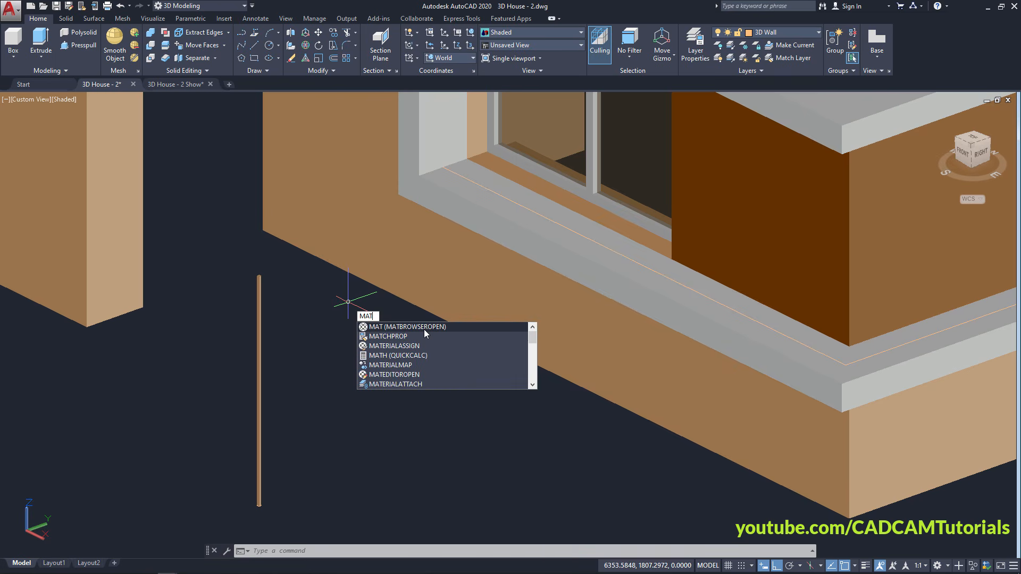
{"action": "left_click", "coordinate": [397, 327]}
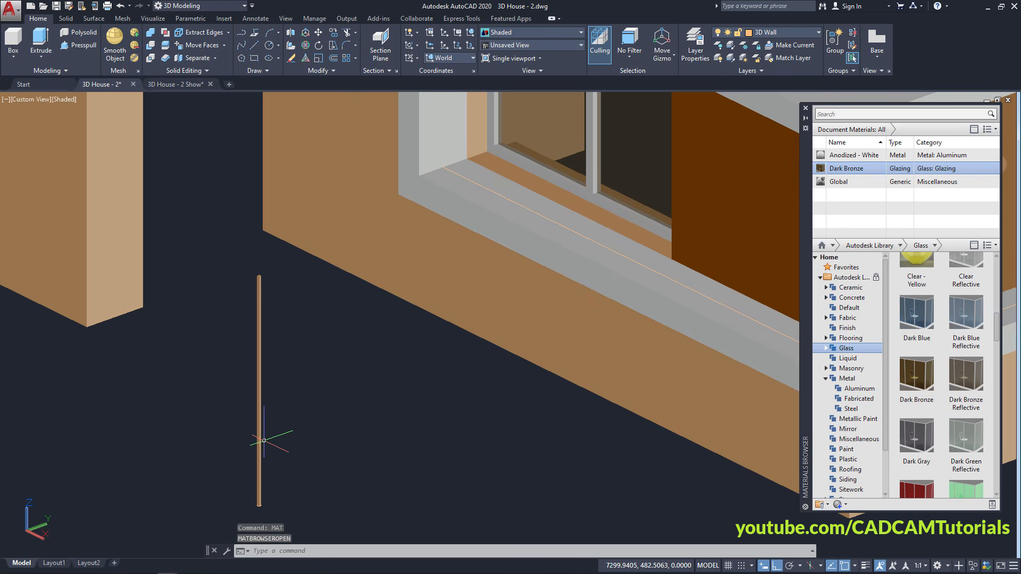
{"action": "left_click", "coordinate": [261, 434]}
{"action": "left_click", "coordinate": [585, 224]}
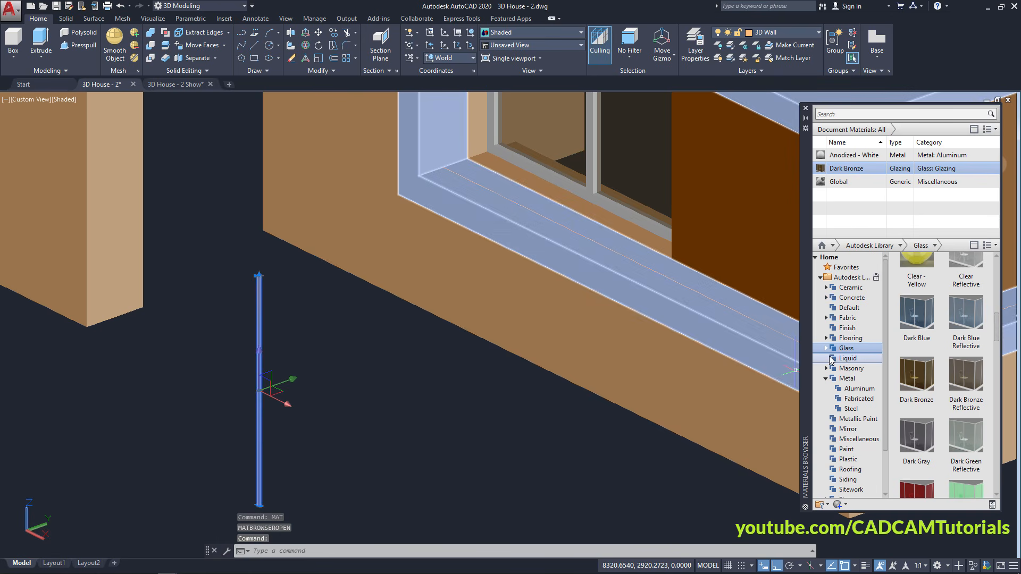
{"action": "left_click", "coordinate": [847, 378]}
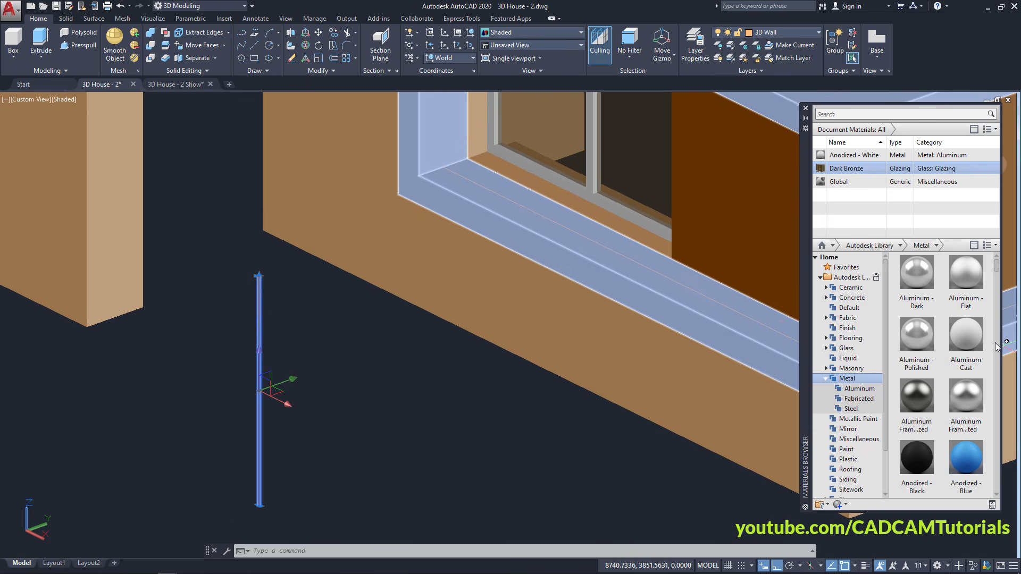
{"action": "mouse_move", "coordinate": [997, 273]}
{"action": "left_mouse_down"}
{"action": "mouse_move", "coordinate": [997, 301]}
{"action": "mouse_move", "coordinate": [999, 287]}
{"action": "left_mouse_up"}
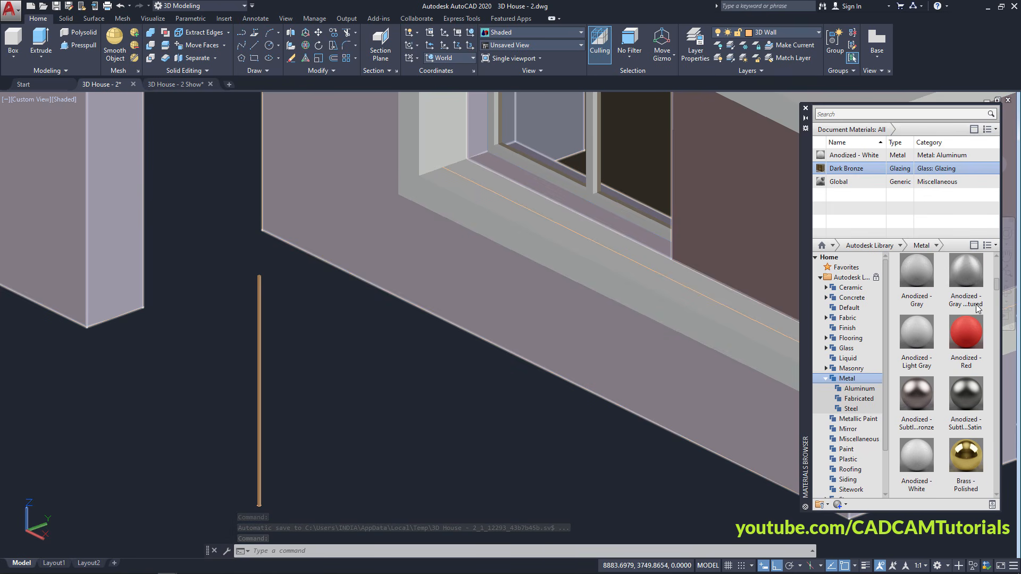
{"action": "mouse_move", "coordinate": [922, 349]}
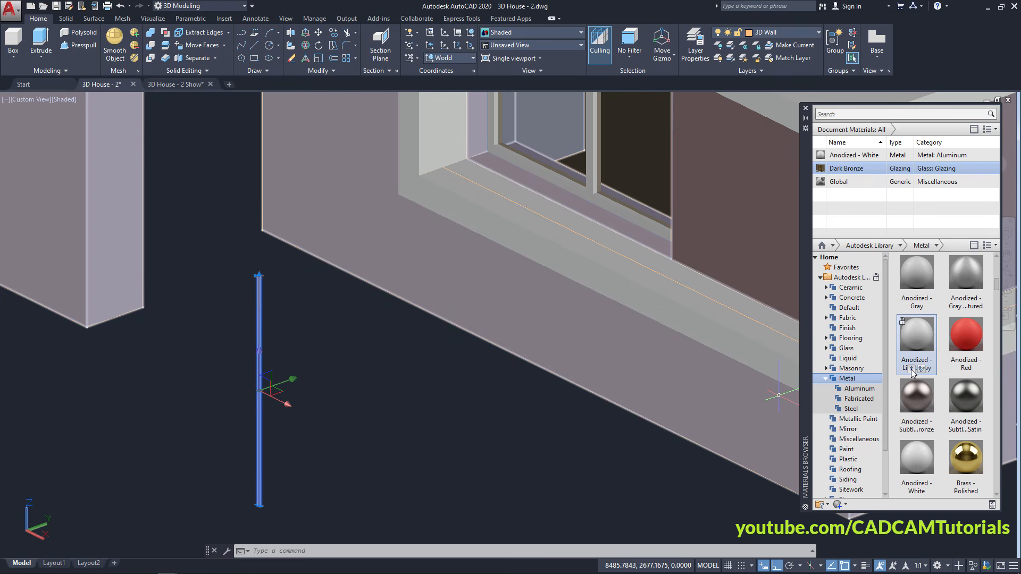
{"action": "left_click", "coordinate": [912, 368]}
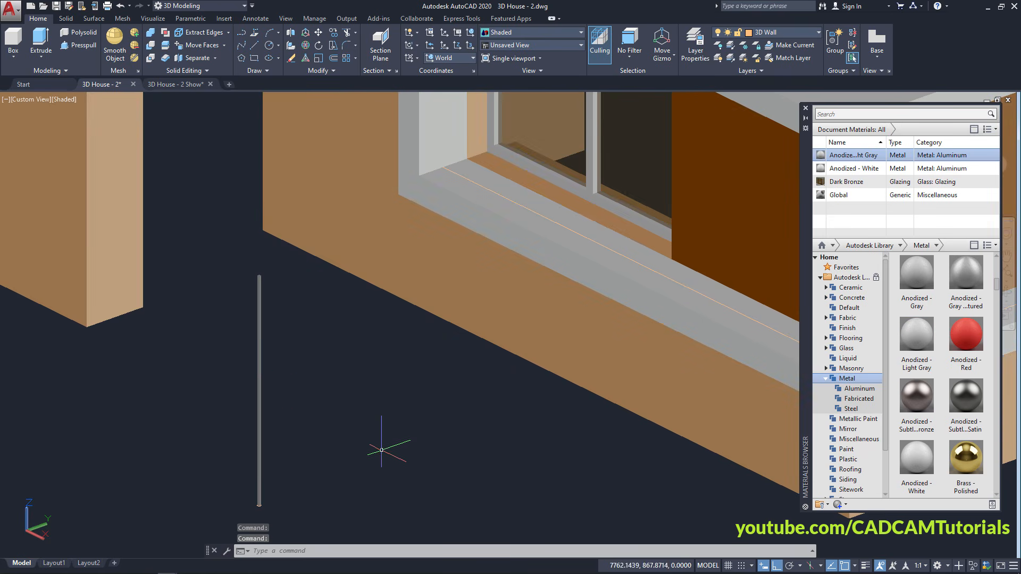
{"action": "scroll", "coordinate": [254, 467], "scroll_direction": "up", "scroll_amount": 5}
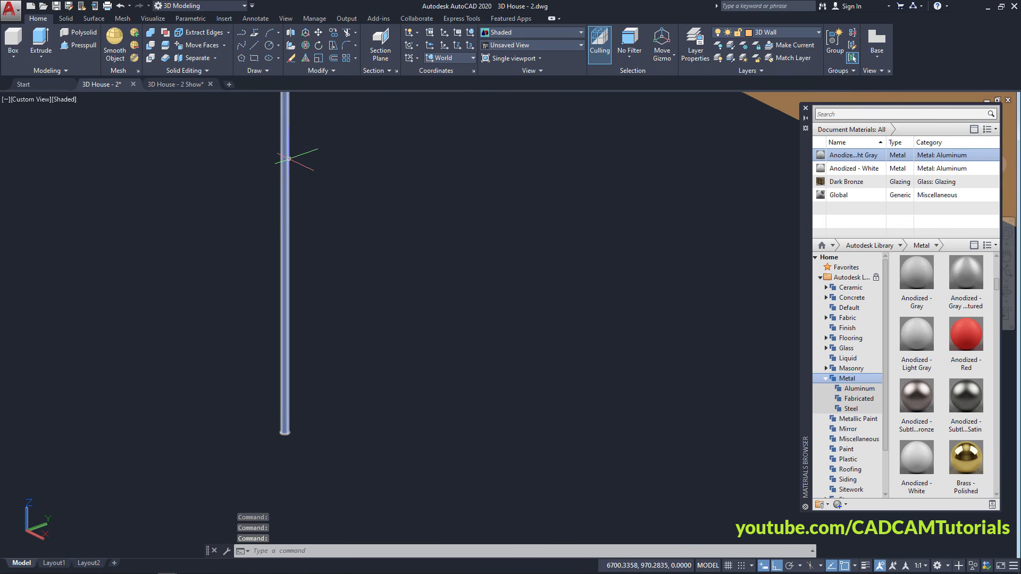
Move the rod by its base onto the inner left sill corner, with Ortho turned off
{"action": "left_click", "coordinate": [317, 33]}
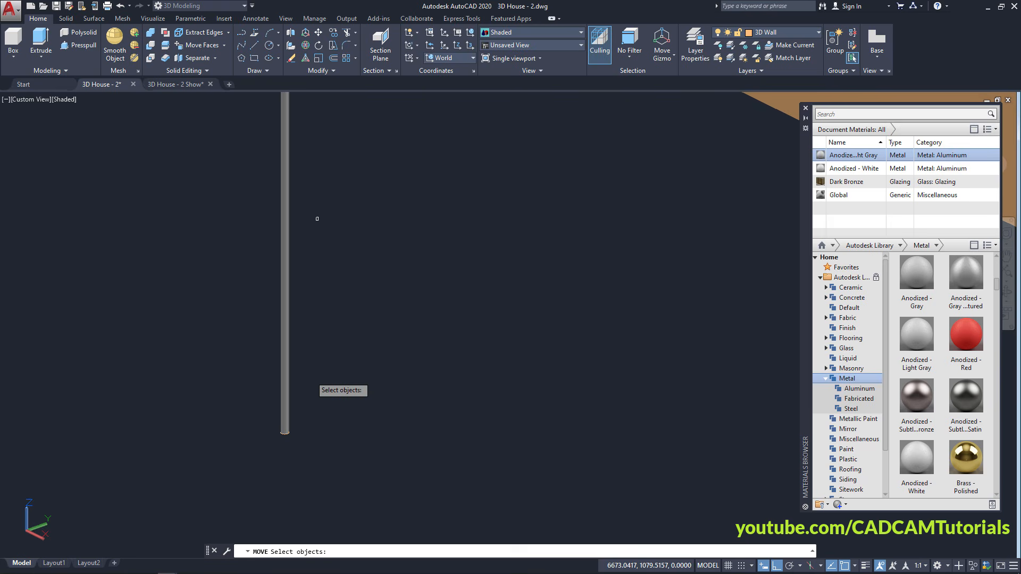
{"action": "left_click", "coordinate": [285, 405]}
{"action": "key", "text": "Return"}
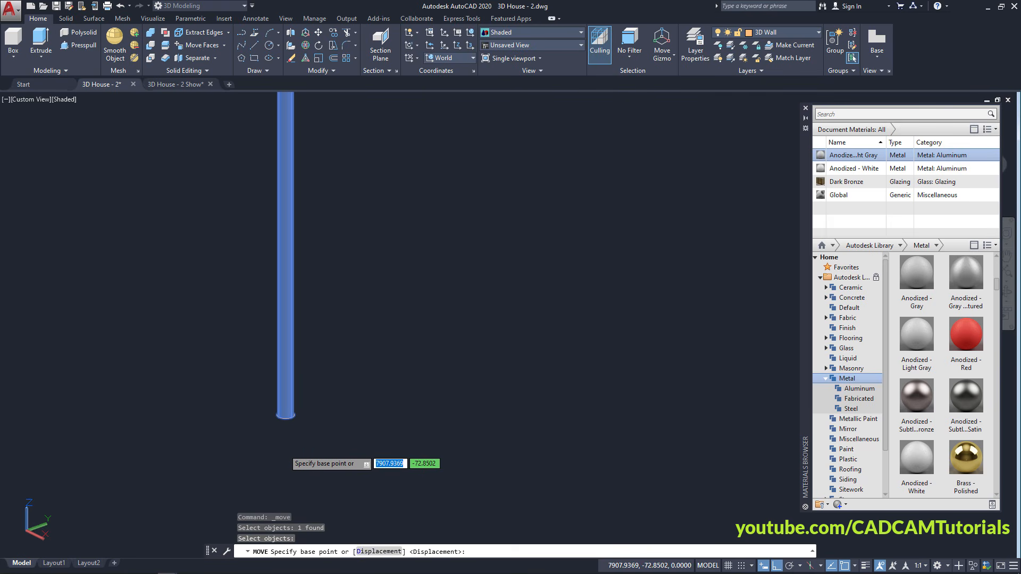
{"action": "left_click", "coordinate": [285, 415]}
{"action": "scroll", "coordinate": [319, 417], "scroll_direction": "down", "scroll_amount": 3}
{"action": "scroll", "coordinate": [594, 487], "scroll_direction": "up", "scroll_amount": 2}
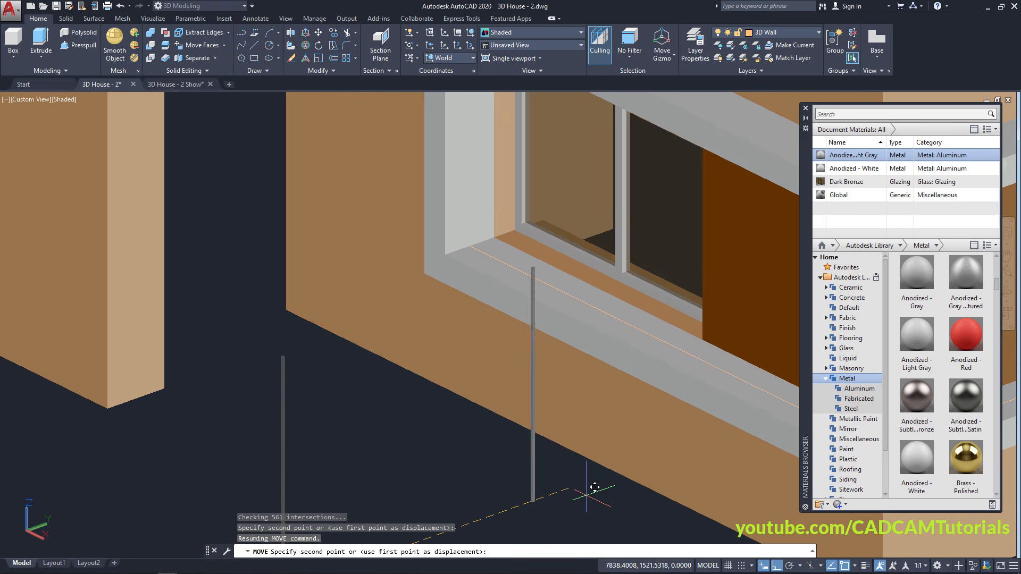
{"action": "left_click", "coordinate": [776, 566]}
{"action": "scroll", "coordinate": [580, 314], "scroll_direction": "up", "scroll_amount": 5}
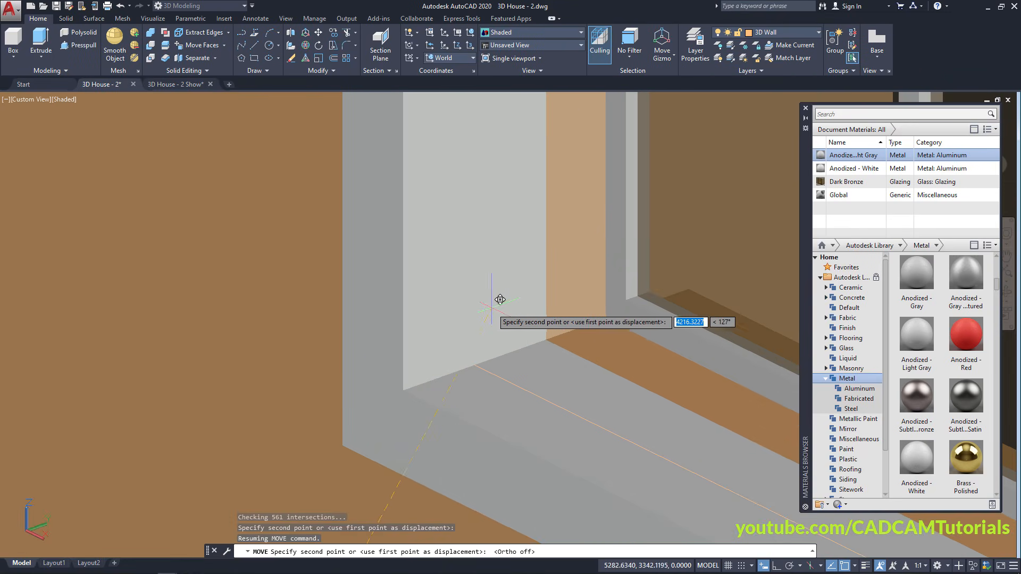
{"action": "left_click", "coordinate": [480, 359]}
{"action": "scroll", "coordinate": [480, 359], "scroll_direction": "down", "scroll_amount": 4}
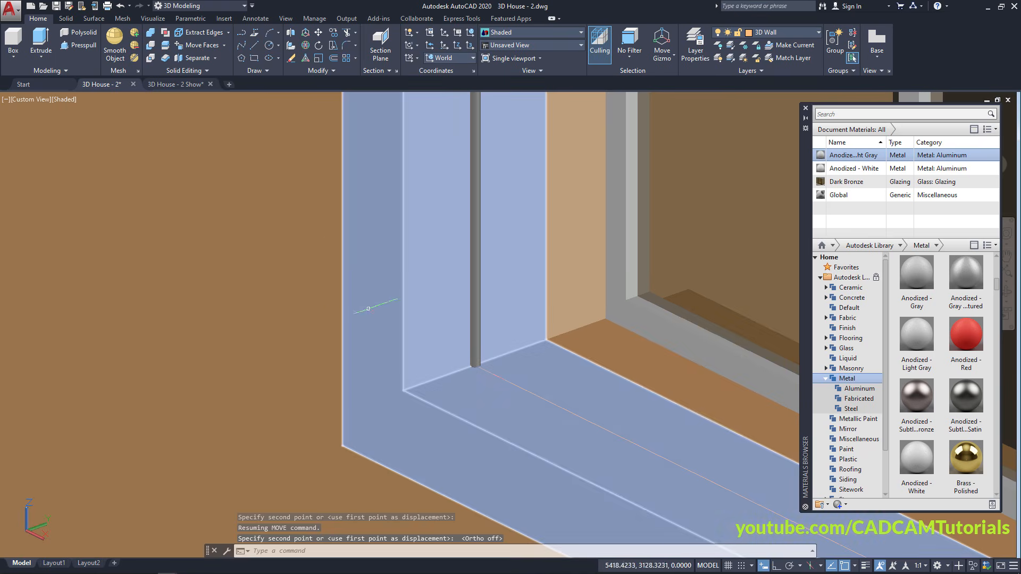
{"action": "scroll", "coordinate": [298, 263], "scroll_direction": "down", "scroll_amount": 2}
{"action": "middle_click_drag", "start_coordinate": [416, 336], "coordinate": [331, 360]}
{"action": "left_click_drag", "start_coordinate": [331, 360], "coordinate": [235, 342]}
{"action": "key", "text": "Escape"}
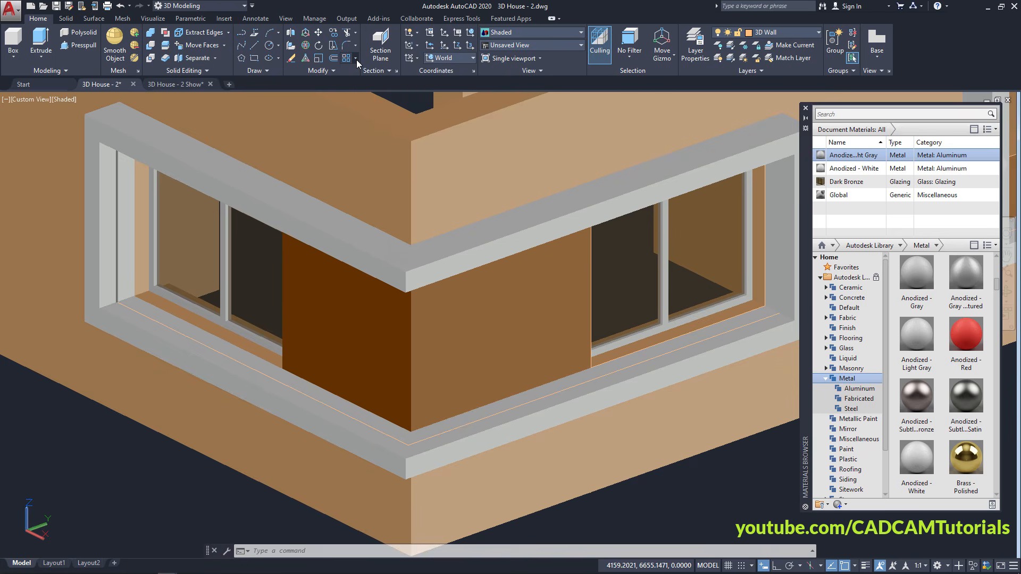
Path-array the rod along the sill line at 150 spacing, producing 42 vertical bars
{"action": "left_click", "coordinate": [355, 58]}
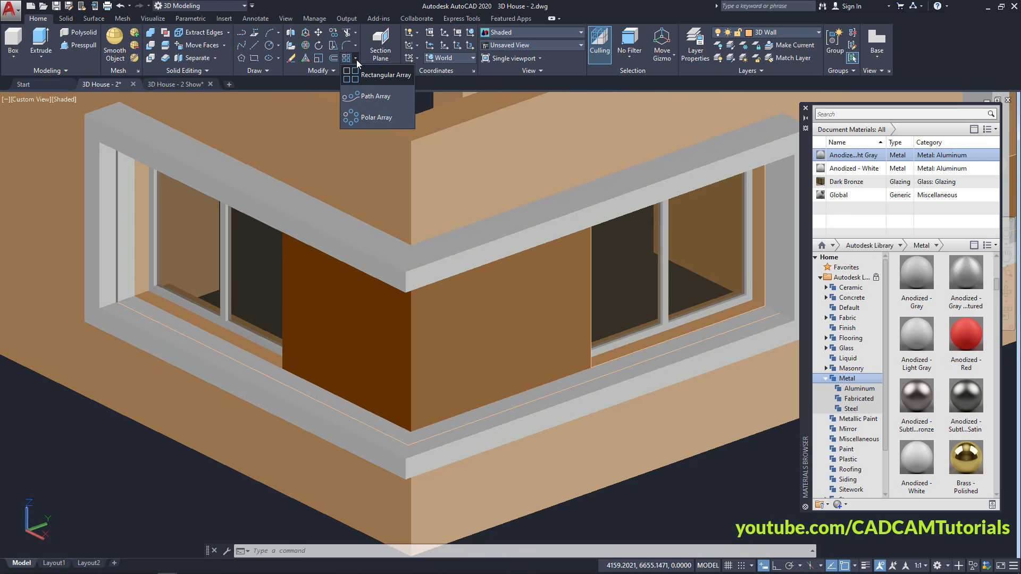
{"action": "left_click", "coordinate": [370, 99]}
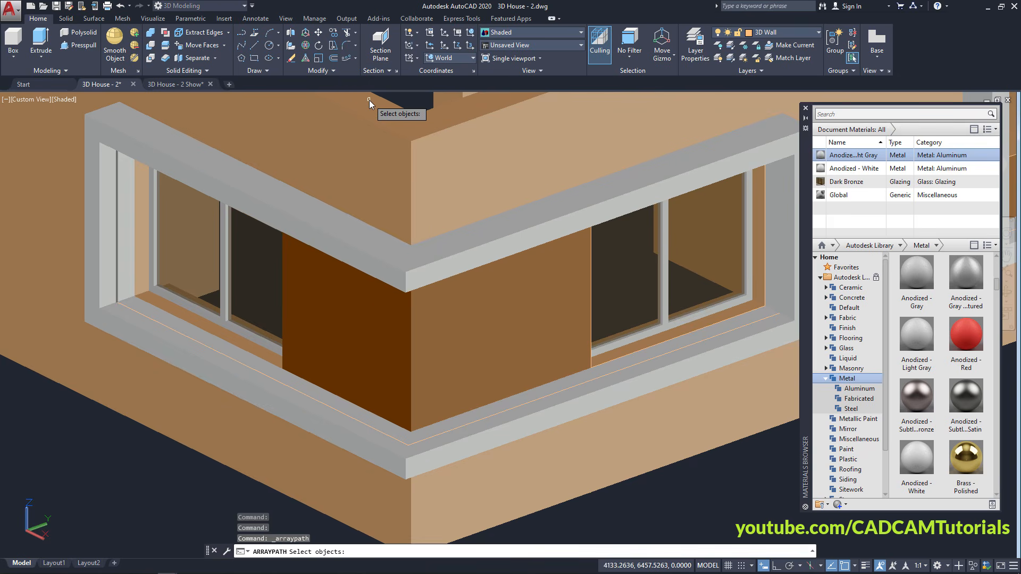
{"action": "scroll", "coordinate": [119, 289], "scroll_direction": "up", "scroll_amount": 4}
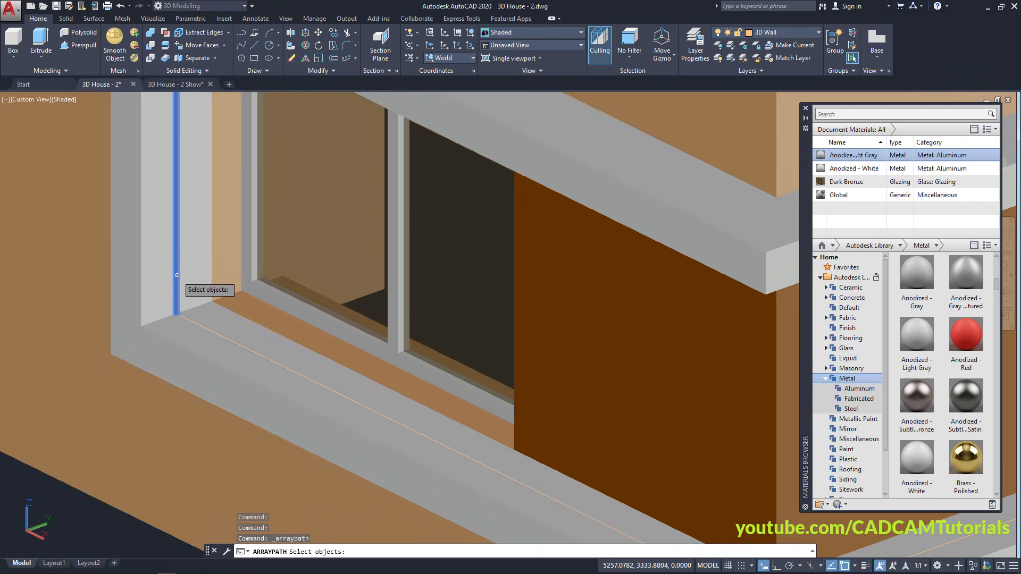
{"action": "left_click", "coordinate": [254, 284]}
{"action": "key", "text": "Return"}
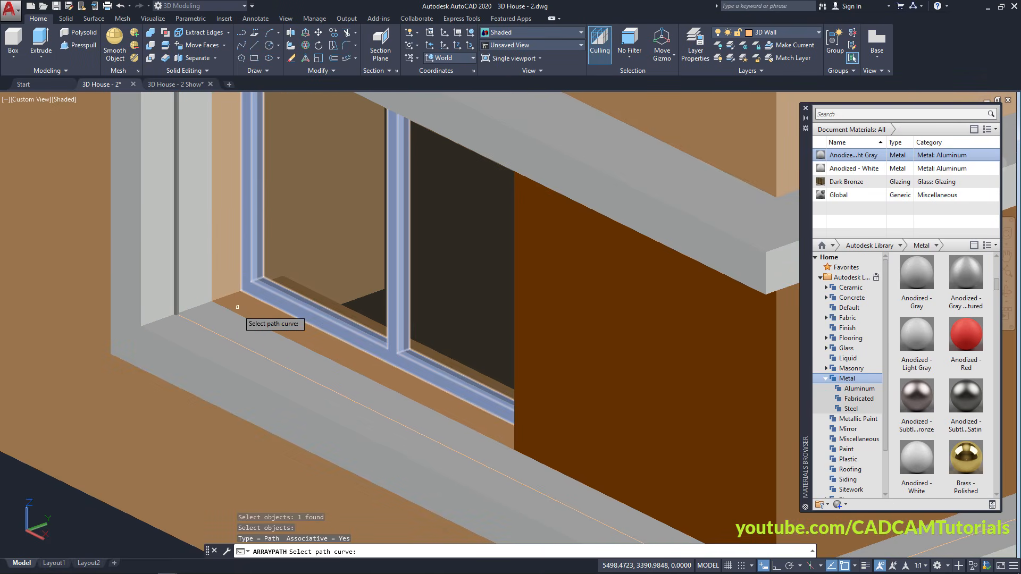
{"action": "left_click", "coordinate": [231, 343]}
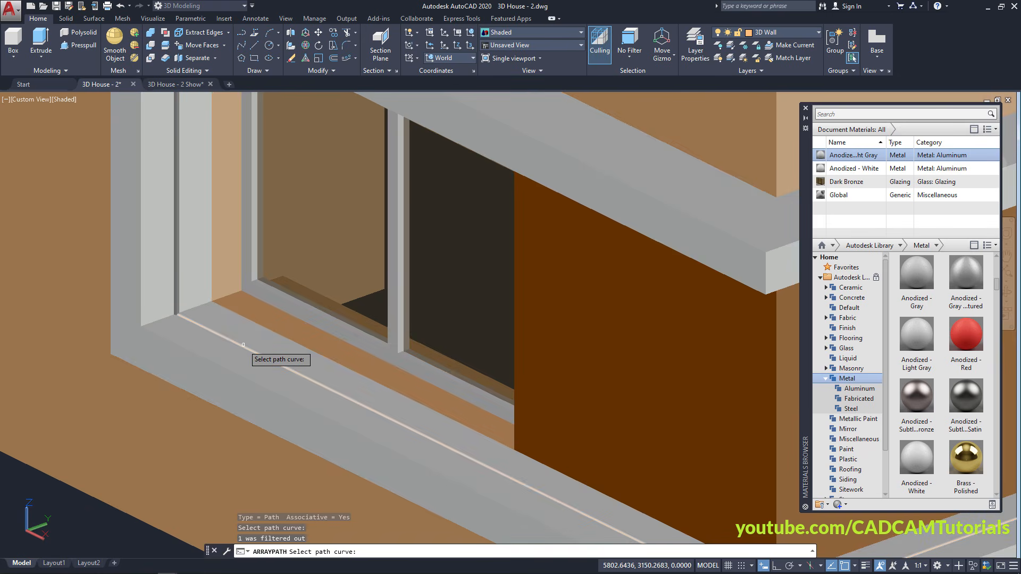
{"action": "scroll", "coordinate": [240, 304], "scroll_direction": "down", "scroll_amount": 5}
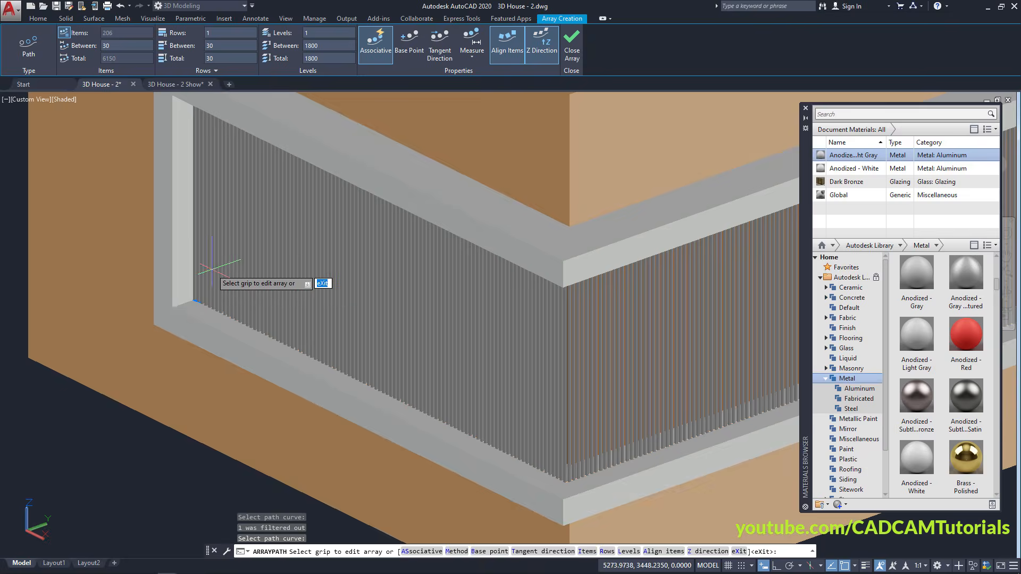
{"action": "scroll", "coordinate": [334, 398], "scroll_direction": "up", "scroll_amount": 2}
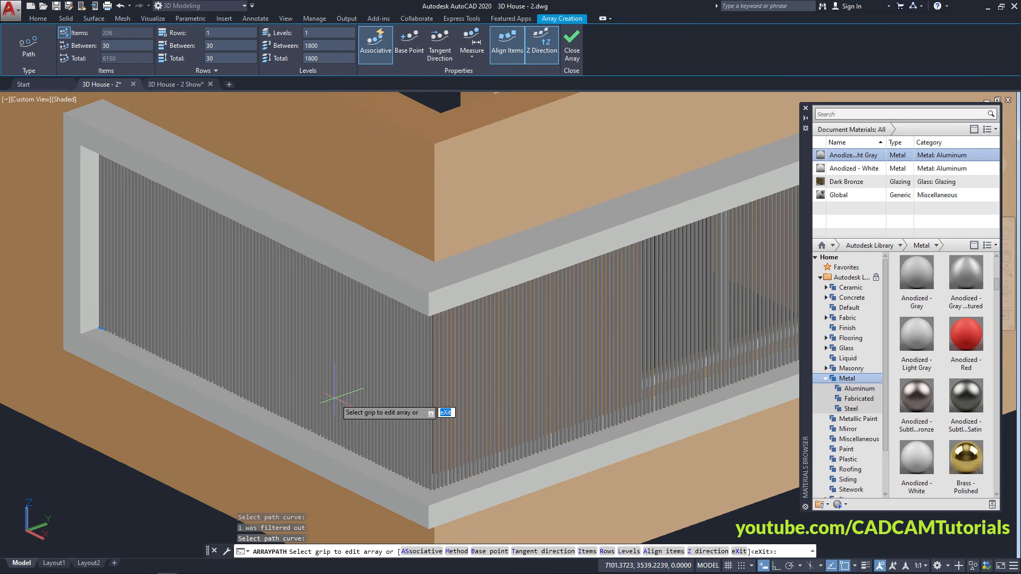
{"action": "scroll", "coordinate": [390, 407], "scroll_direction": "up", "scroll_amount": 2}
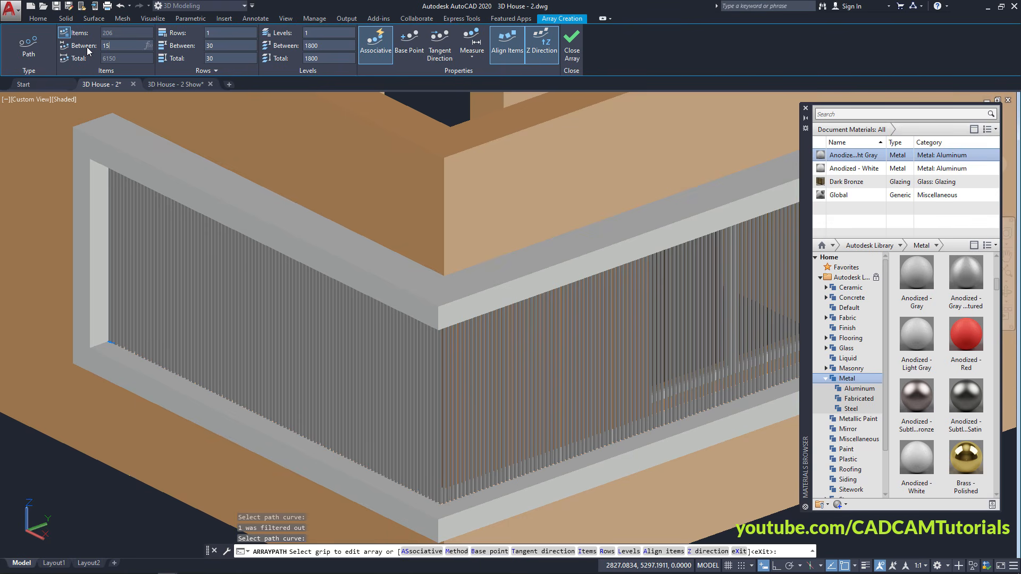
{"action": "key", "text": "Return"}
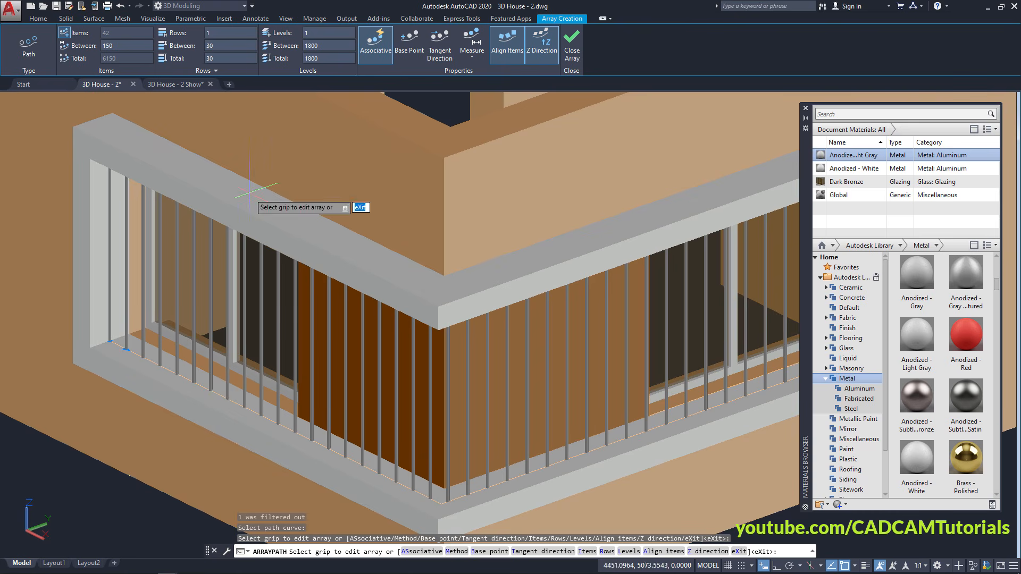
{"action": "key", "text": "Escape"}
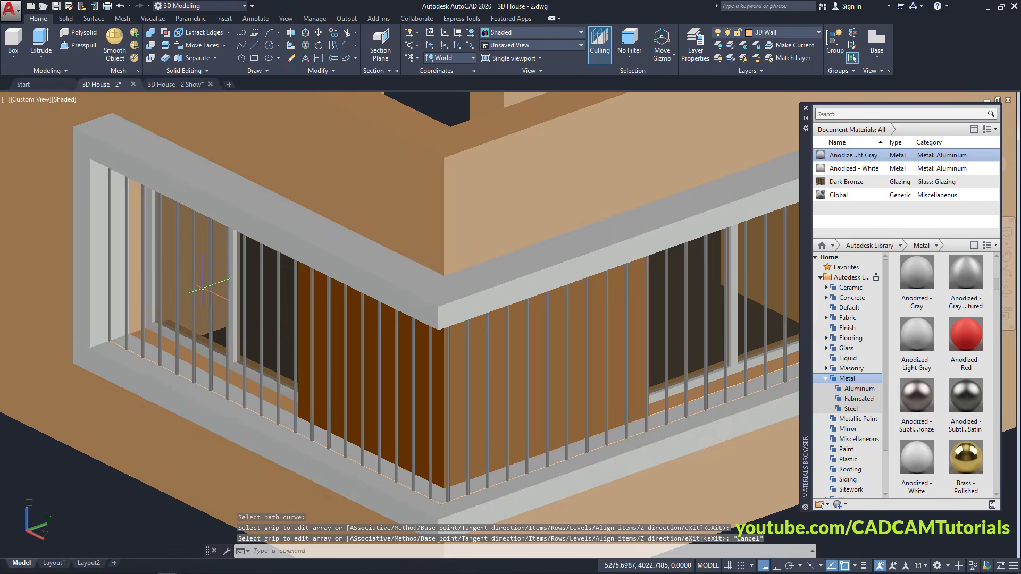
Erase the leftover extra piece near the corner window
{"action": "scroll", "coordinate": [205, 289], "scroll_direction": "down", "scroll_amount": 2}
{"action": "middle_click_drag", "start_coordinate": [204, 327], "coordinate": [235, 342]}
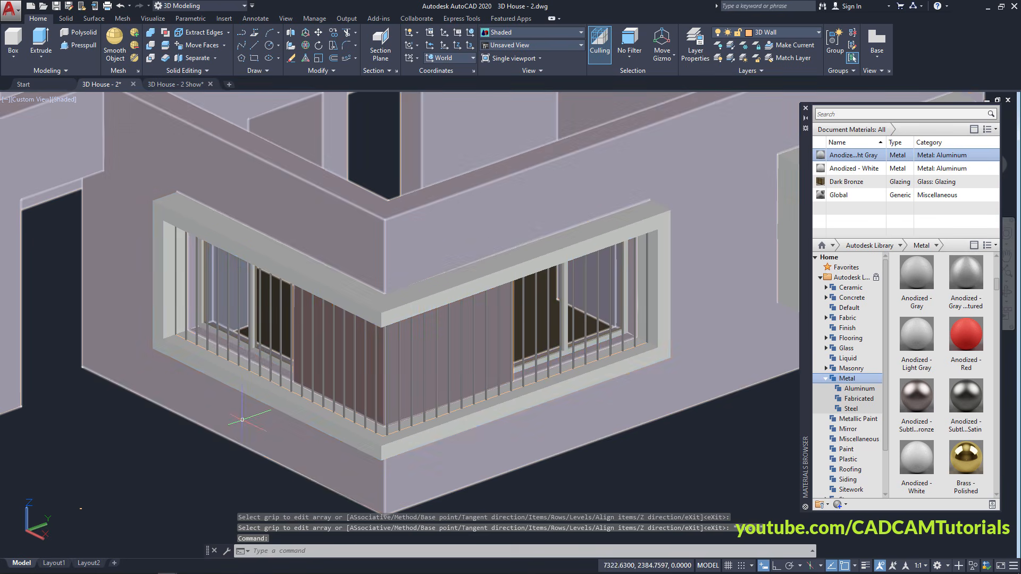
{"action": "middle_click_drag", "start_coordinate": [240, 418], "coordinate": [261, 427], "text": "shift"}
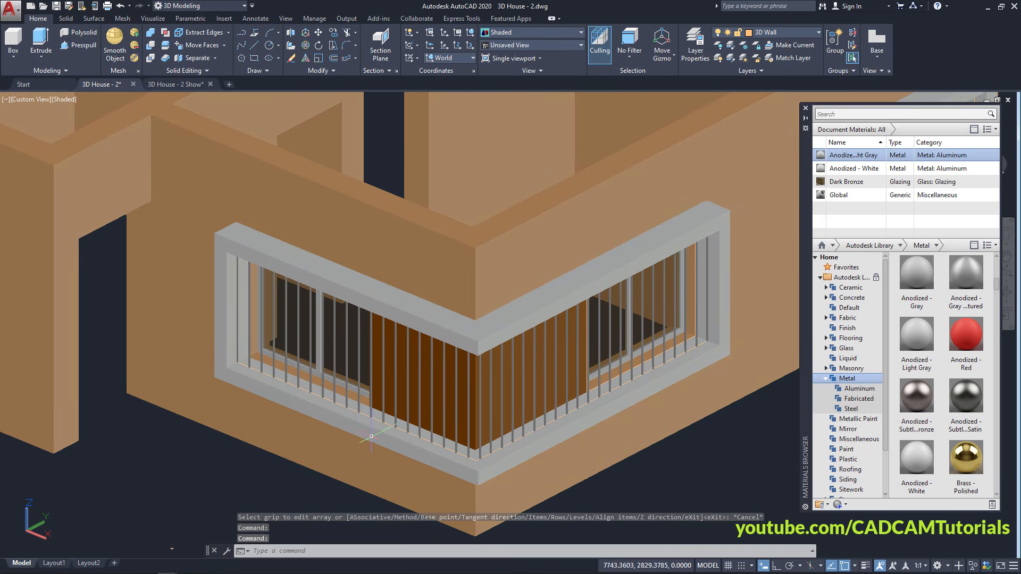
{"action": "scroll", "coordinate": [372, 432], "scroll_direction": "up", "scroll_amount": 5}
{"action": "scroll", "coordinate": [359, 412], "scroll_direction": "up", "scroll_amount": 3}
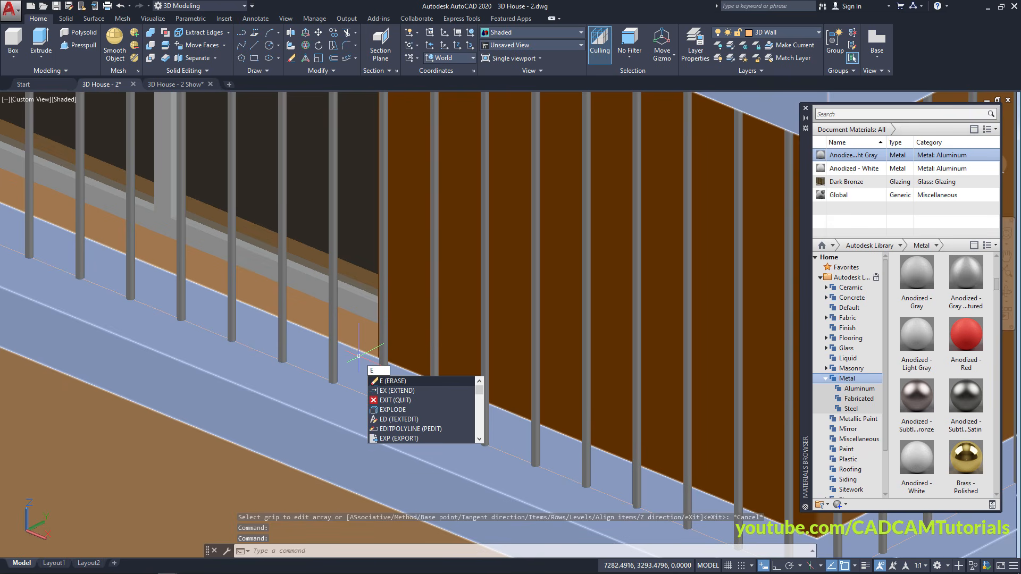
{"action": "key", "text": "Return"}
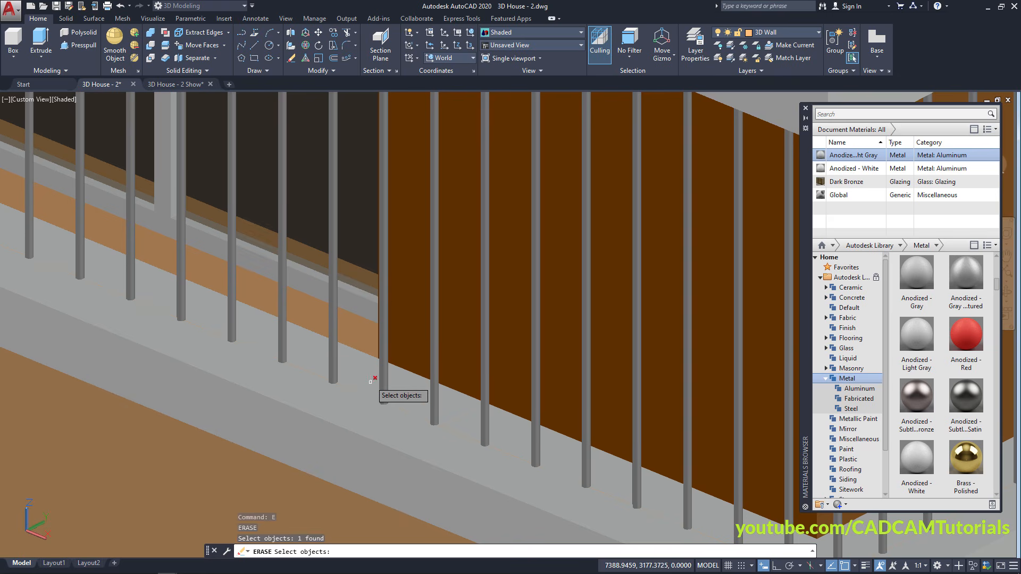
{"action": "key", "text": "Return"}
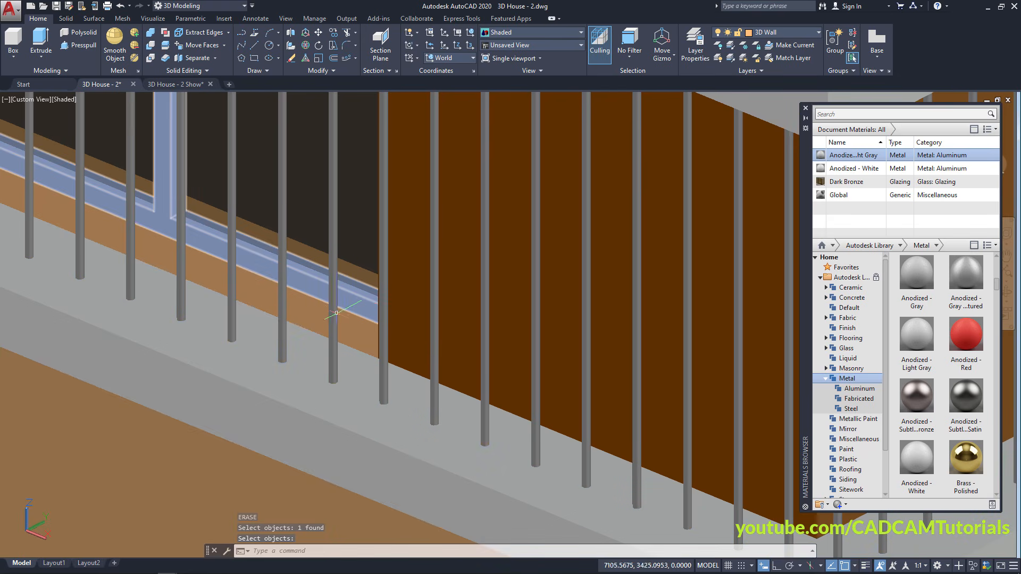
Erase the stray small ellipse using a selection window
{"action": "scroll", "coordinate": [336, 312], "scroll_direction": "down", "scroll_amount": 6}
{"action": "scroll", "coordinate": [302, 413], "scroll_direction": "down", "scroll_amount": 2}
{"action": "middle_click_drag", "start_coordinate": [303, 412], "coordinate": [298, 403], "text": "shift"}
{"action": "scroll", "coordinate": [216, 406], "scroll_direction": "up", "scroll_amount": 8}
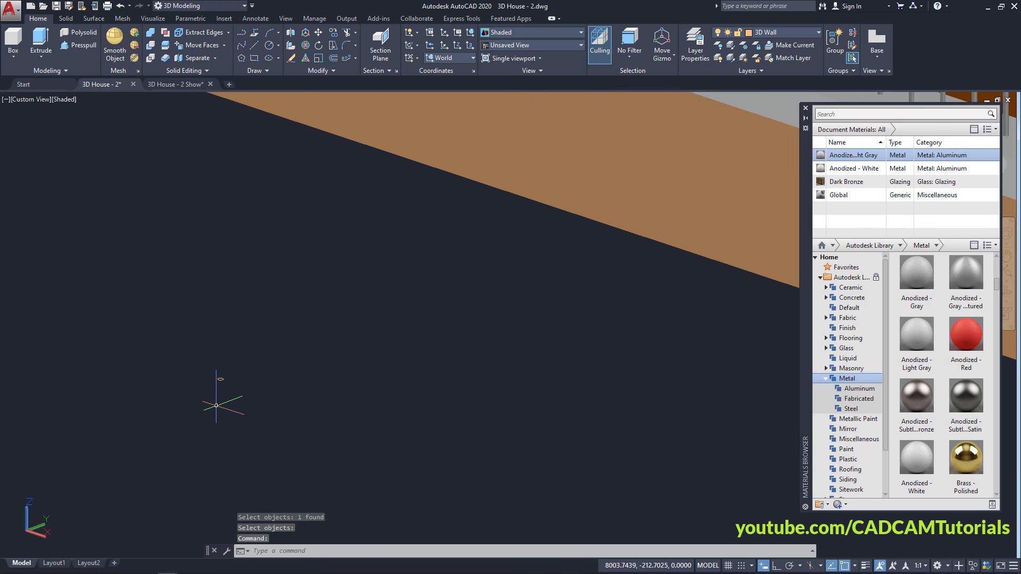
{"action": "scroll", "coordinate": [223, 406], "scroll_direction": "up", "scroll_amount": 3}
{"action": "type", "text": "e"}
{"action": "key", "text": "Return"}
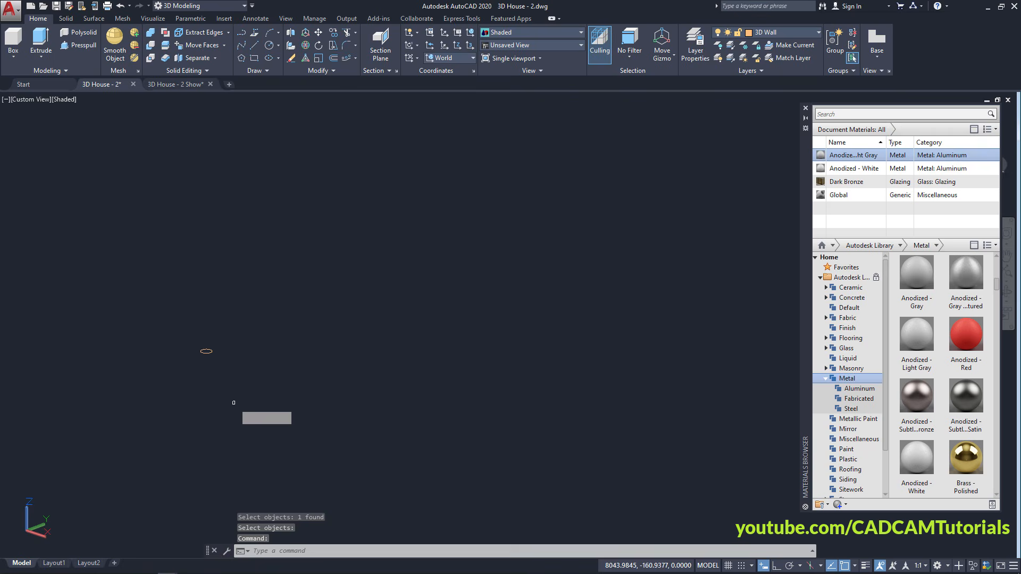
{"action": "left_click", "coordinate": [235, 388]}
{"action": "left_click", "coordinate": [168, 322]}
{"action": "key", "text": "Return"}
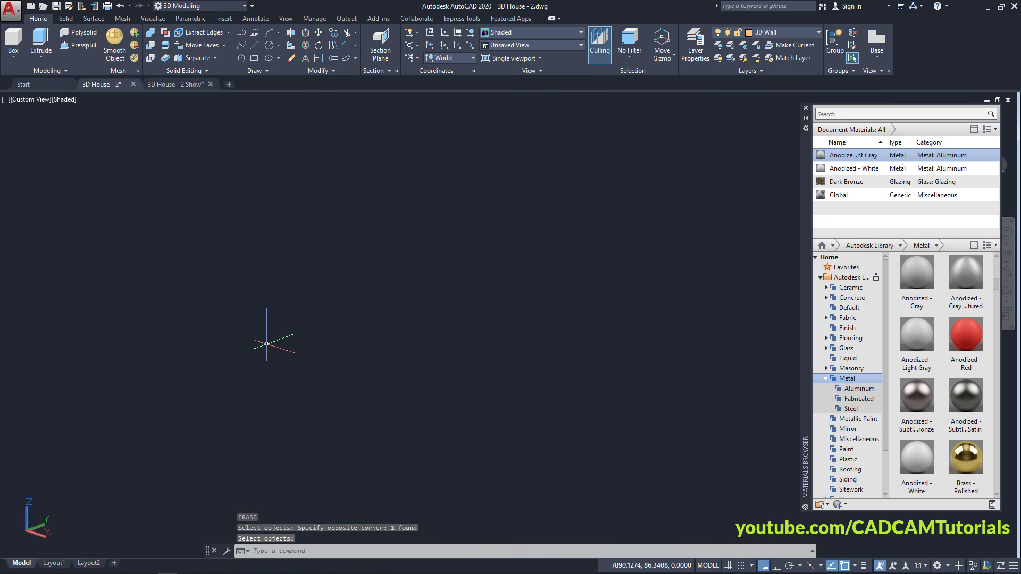
Orbit the house to face the other, still bare corner window
{"action": "scroll", "coordinate": [268, 342], "scroll_direction": "down", "scroll_amount": 4}
{"action": "middle_click_drag", "start_coordinate": [470, 239], "coordinate": [224, 405], "text": "shift"}
{"action": "mouse_move", "coordinate": [349, 273]}
{"action": "middle_mouse_down", "text": "shift"}
{"action": "mouse_move", "coordinate": [330, 275]}
{"action": "mouse_move", "coordinate": [365, 283]}
{"action": "mouse_move", "coordinate": [356, 272]}
{"action": "middle_mouse_up", "text": "shift"}
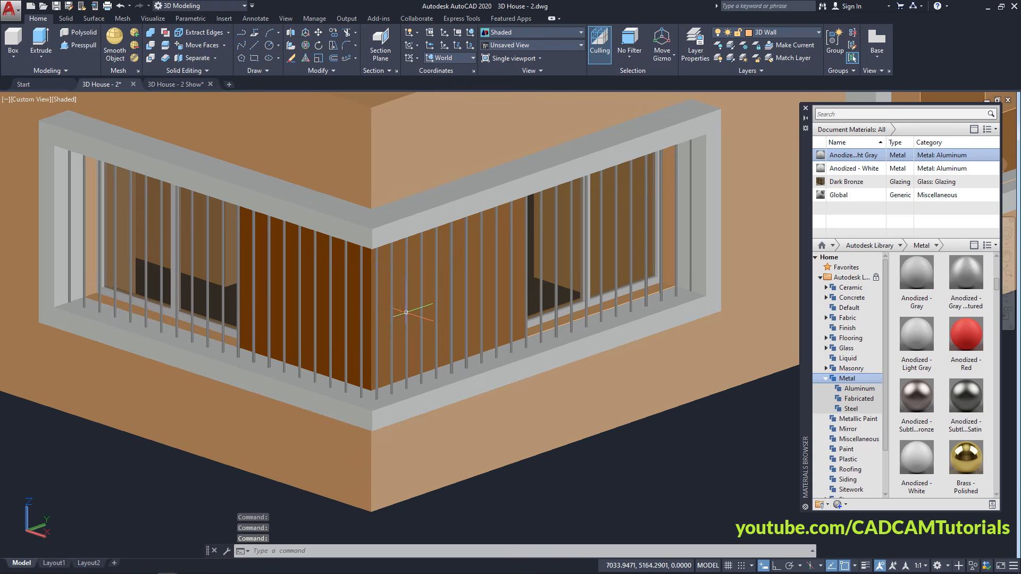
{"action": "scroll", "coordinate": [406, 312], "scroll_direction": "down", "scroll_amount": 6}
{"action": "middle_click_drag", "start_coordinate": [298, 322], "coordinate": [278, 351], "text": "shift"}
{"action": "scroll", "coordinate": [271, 325], "scroll_direction": "up", "scroll_amount": 4}
{"action": "middle_click_drag", "start_coordinate": [422, 304], "coordinate": [262, 276], "text": "shift"}
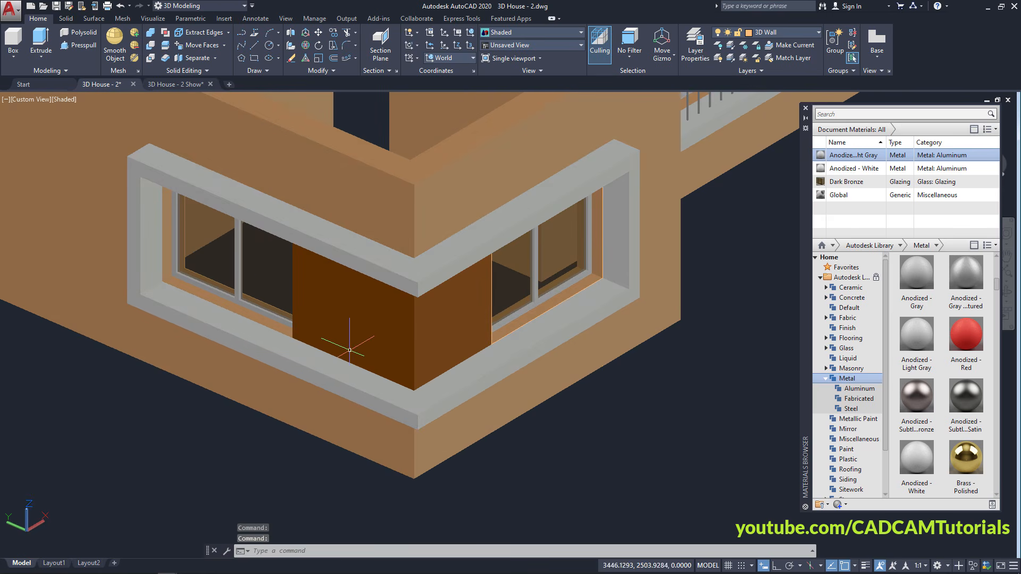
{"action": "scroll", "coordinate": [340, 346], "scroll_direction": "up", "scroll_amount": 3}
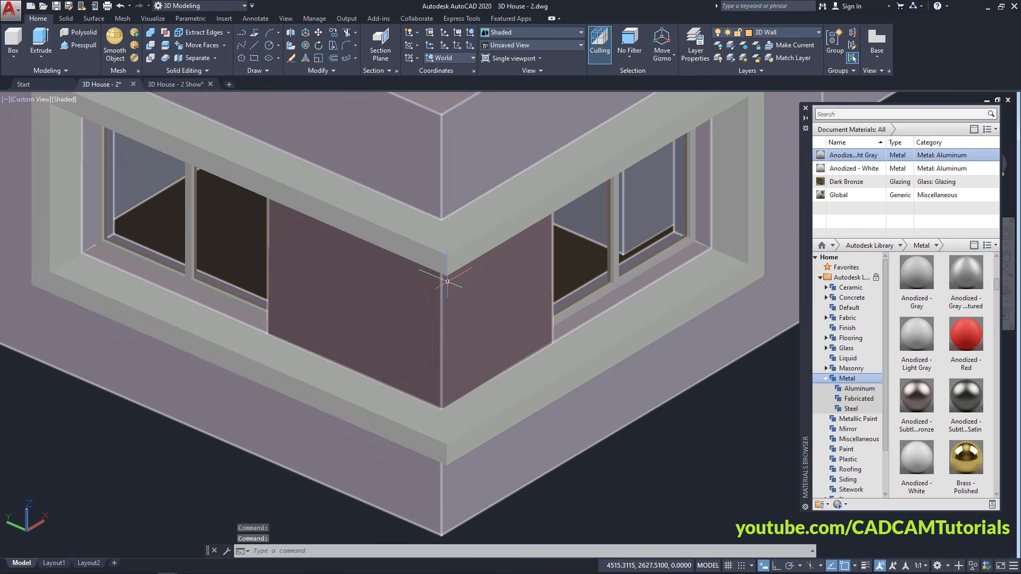
Draw a polyline along the sill midline, using Mid Between 2 Points, to the far window corner
{"action": "left_click", "coordinate": [242, 35]}
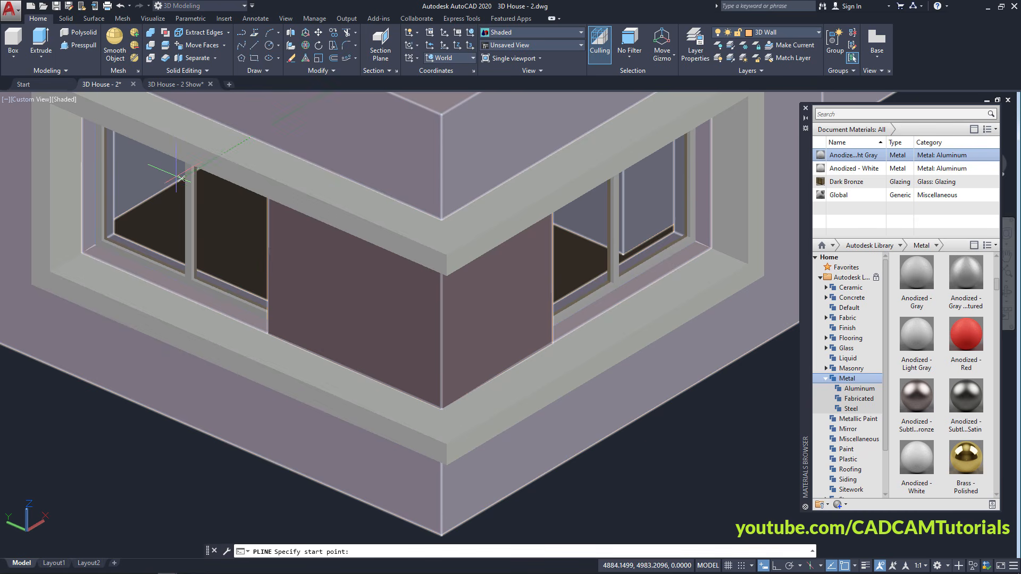
{"action": "left_click", "coordinate": [65, 262]}
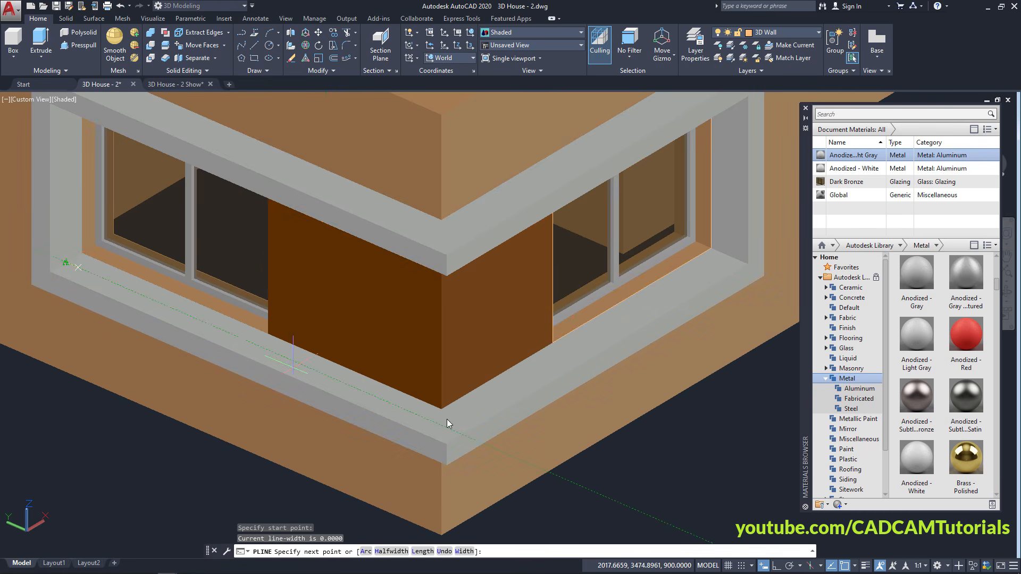
{"action": "right_click", "coordinate": [478, 408], "text": "shift"}
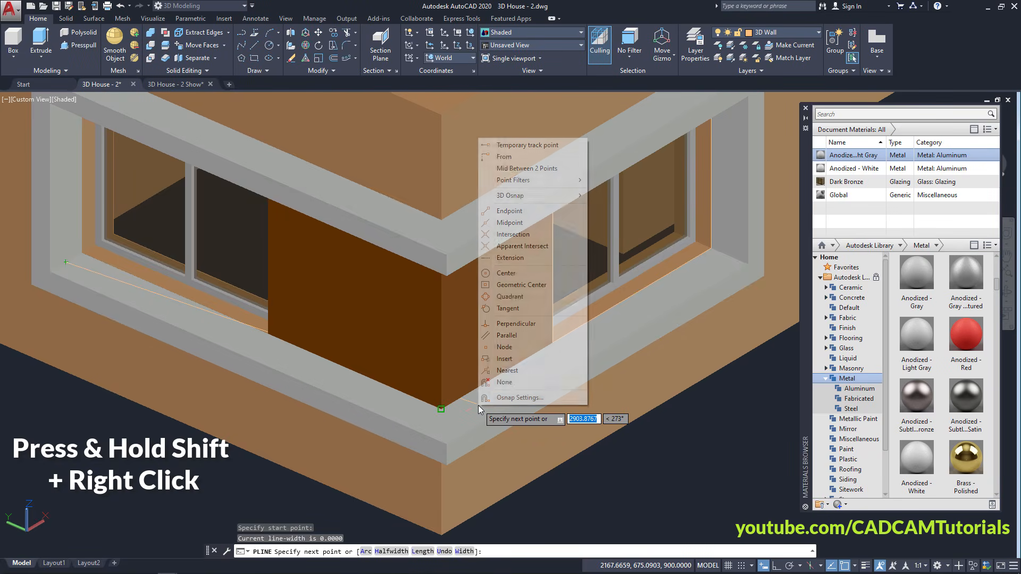
{"action": "left_click", "coordinate": [514, 169]}
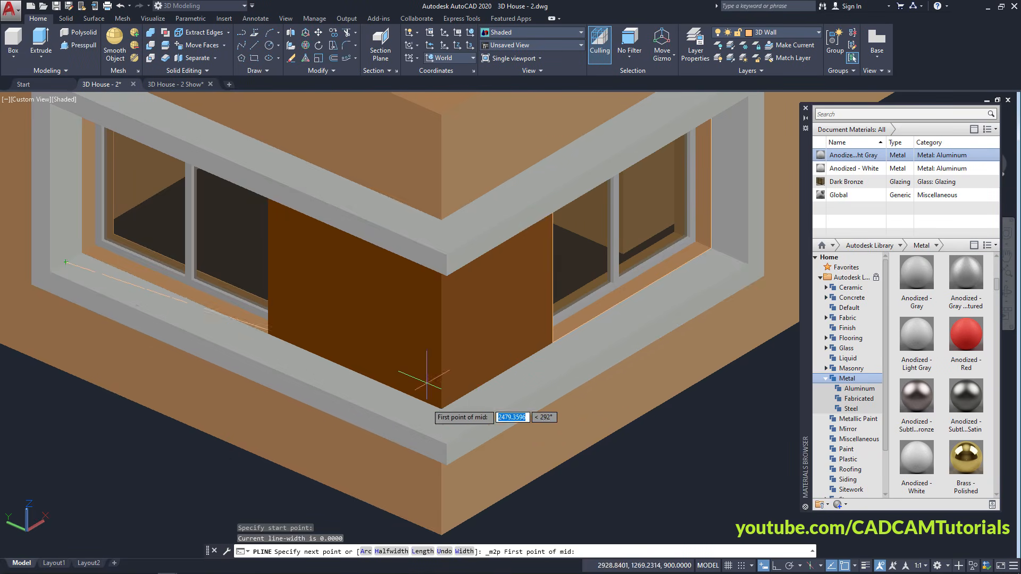
{"action": "scroll", "coordinate": [441, 407], "scroll_direction": "up", "scroll_amount": 3}
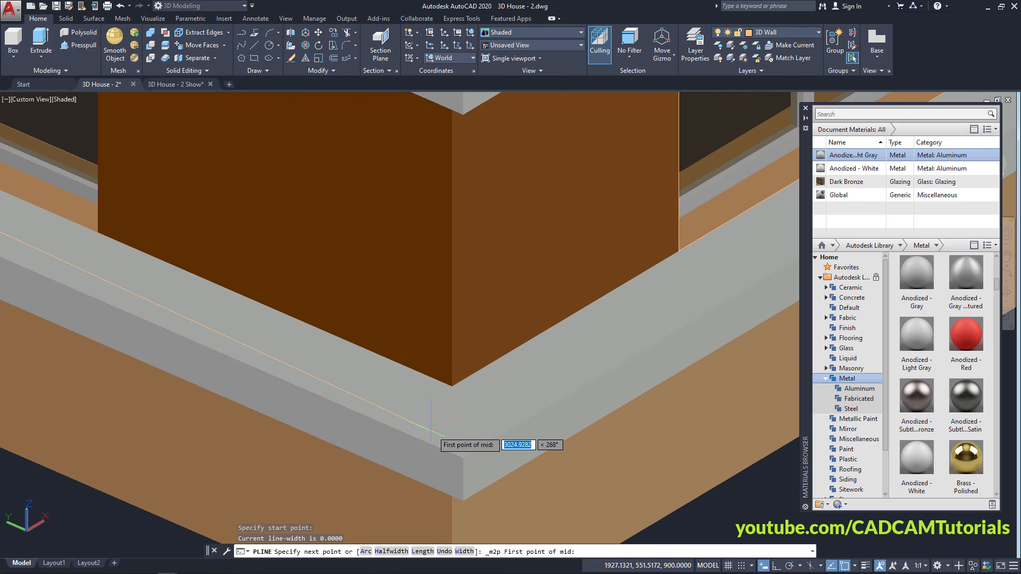
{"action": "left_click", "coordinate": [452, 387]}
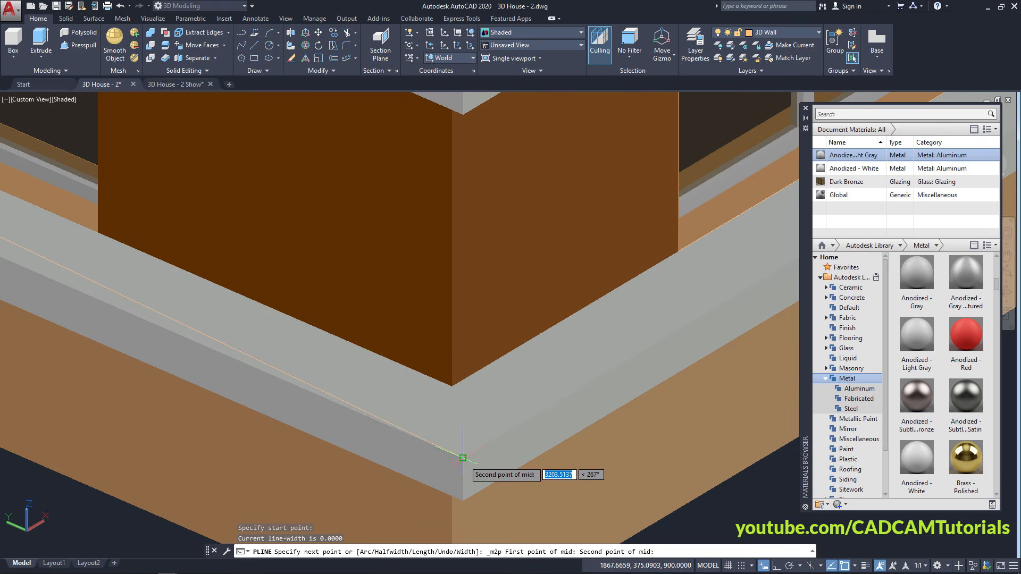
{"action": "scroll", "coordinate": [463, 458], "scroll_direction": "up", "scroll_amount": 2}
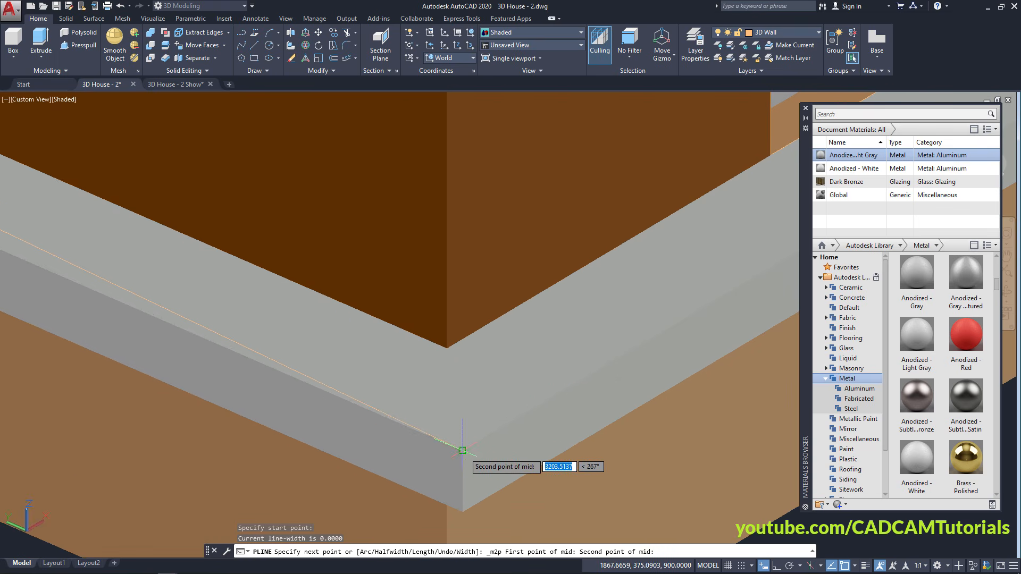
{"action": "left_click", "coordinate": [462, 450]}
{"action": "scroll", "coordinate": [462, 450], "scroll_direction": "down", "scroll_amount": 5}
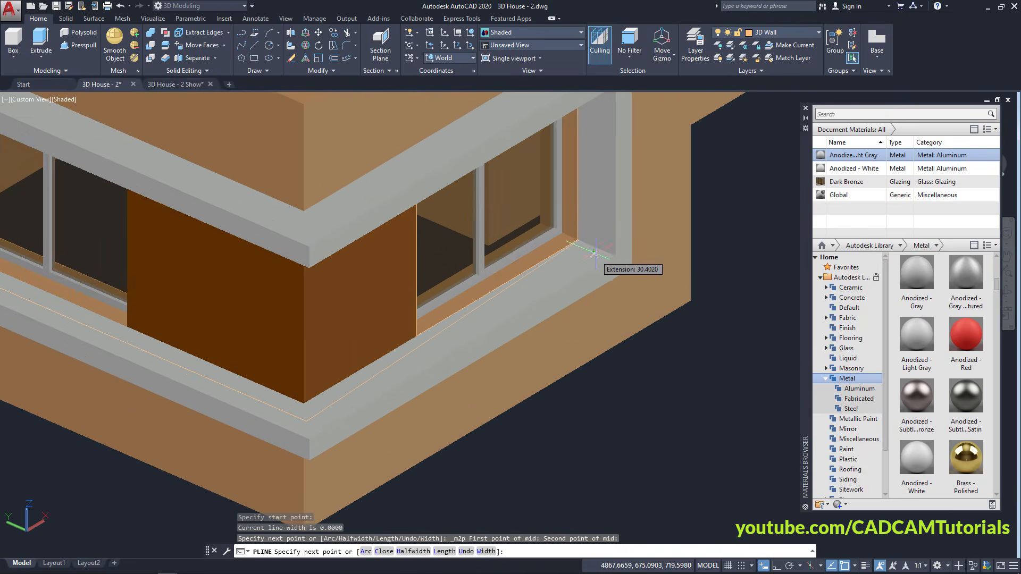
{"action": "scroll", "coordinate": [593, 250], "scroll_direction": "up", "scroll_amount": 2}
{"action": "left_click", "coordinate": [596, 249]}
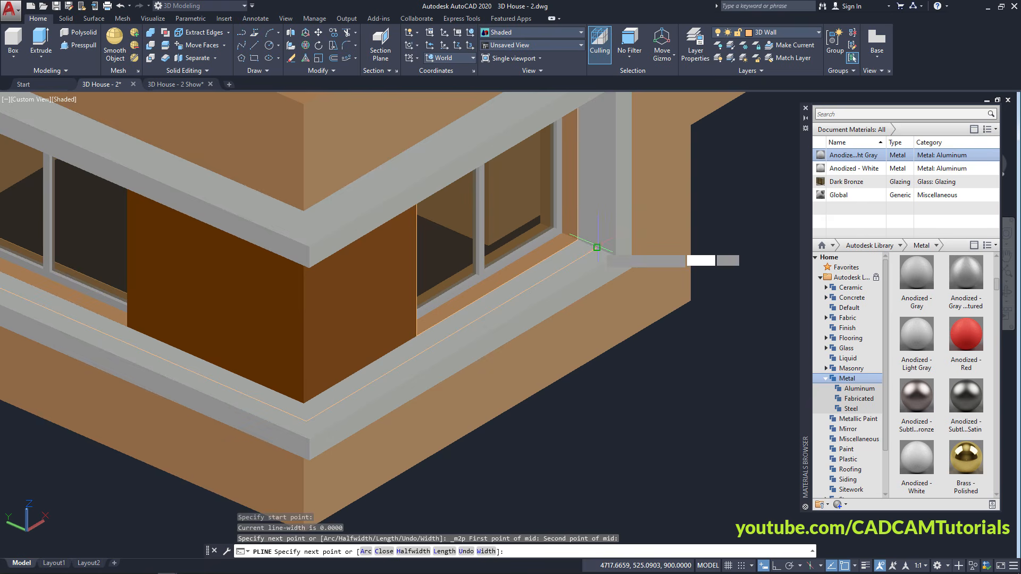
{"action": "key", "text": "Return"}
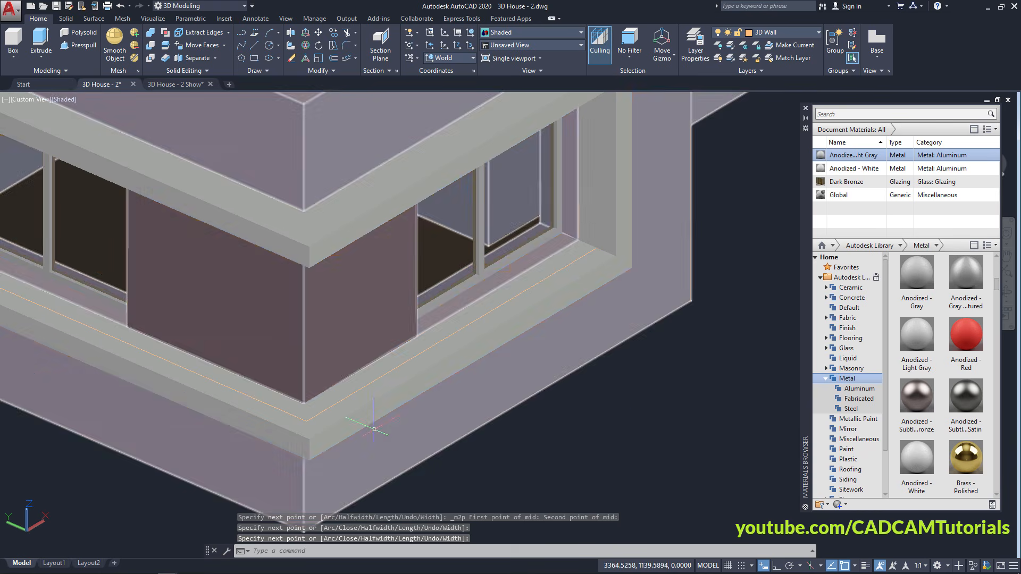
{"action": "middle_click_drag", "start_coordinate": [381, 425], "coordinate": [620, 447]}
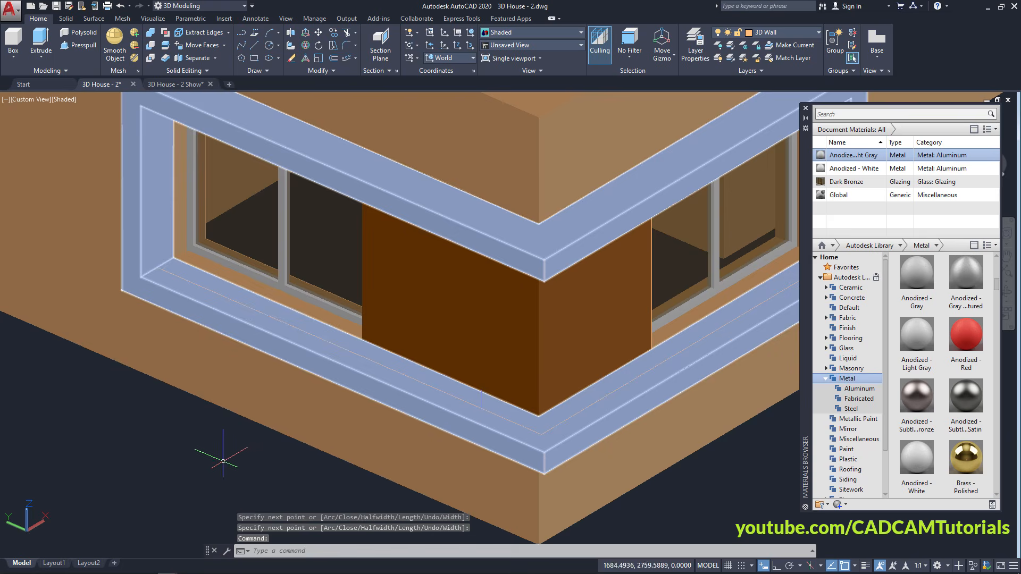
{"action": "middle_click_drag", "start_coordinate": [219, 461], "coordinate": [266, 460]}
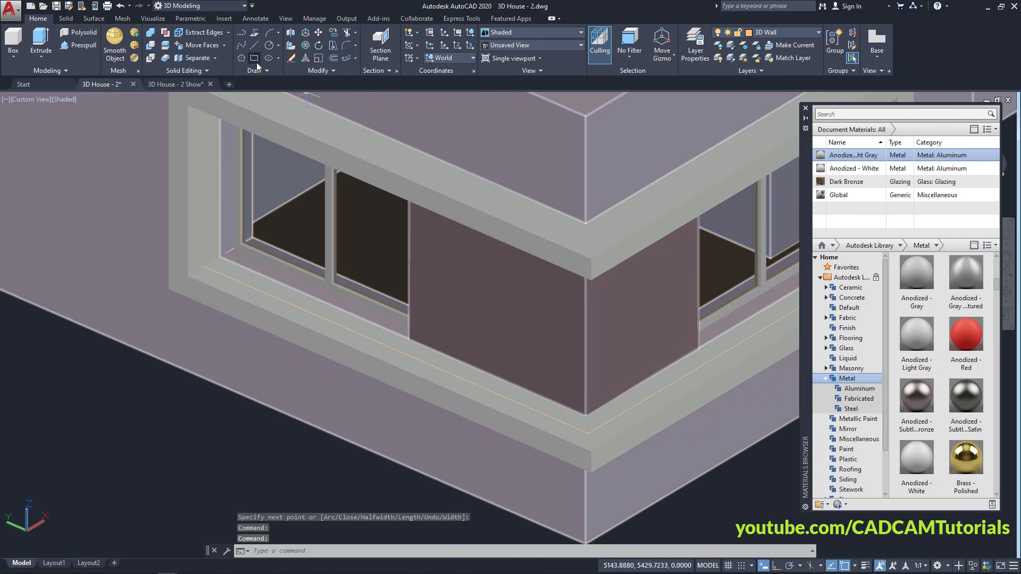
Draw a 5 by 10 rectangle in empty space as the rod profile
{"action": "left_click", "coordinate": [255, 59]}
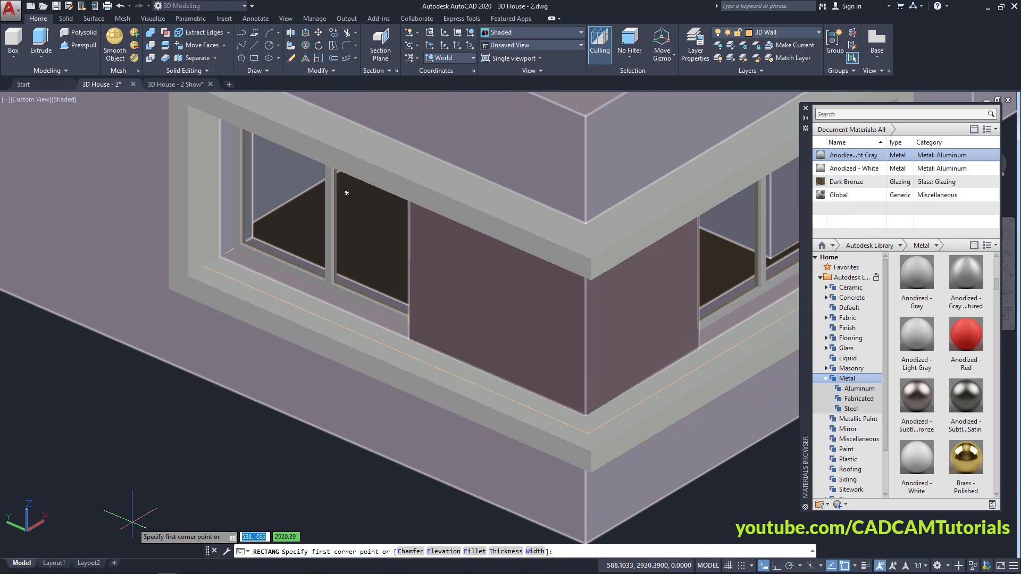
{"action": "scroll", "coordinate": [132, 520], "scroll_direction": "up", "scroll_amount": 6}
{"action": "scroll", "coordinate": [211, 394], "scroll_direction": "up", "scroll_amount": 2}
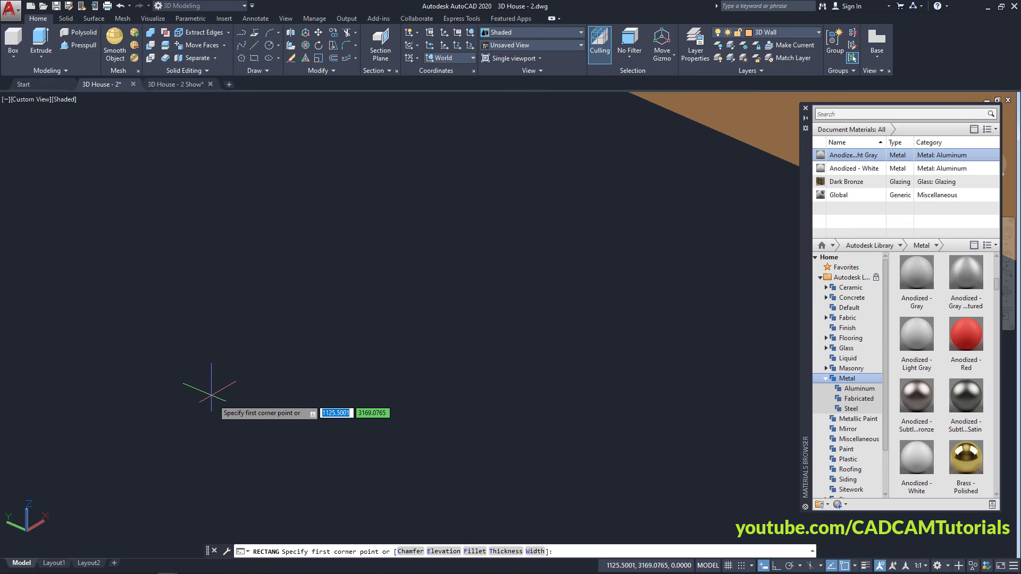
{"action": "scroll", "coordinate": [217, 405], "scroll_direction": "up", "scroll_amount": 2}
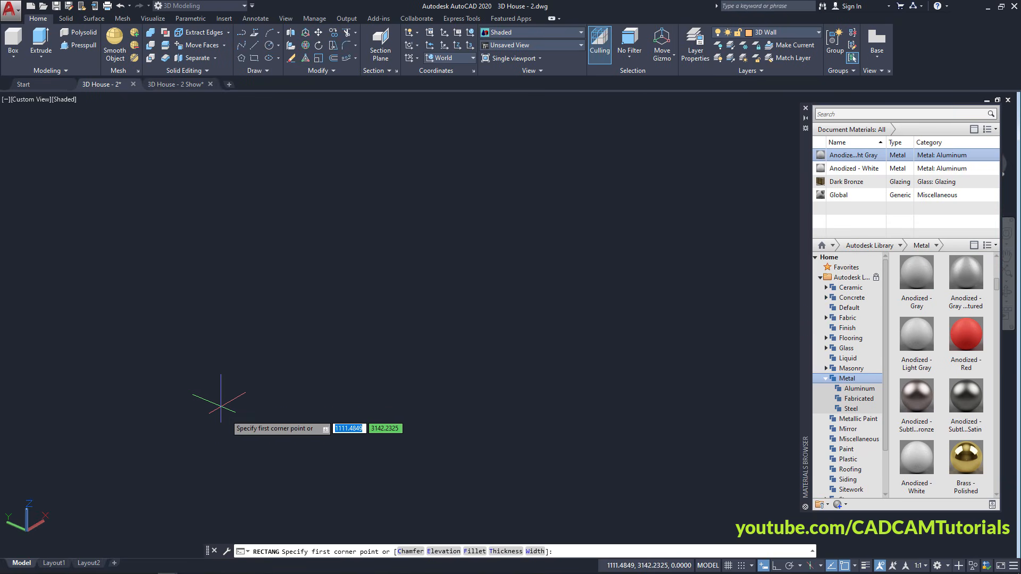
{"action": "left_click", "coordinate": [200, 344]}
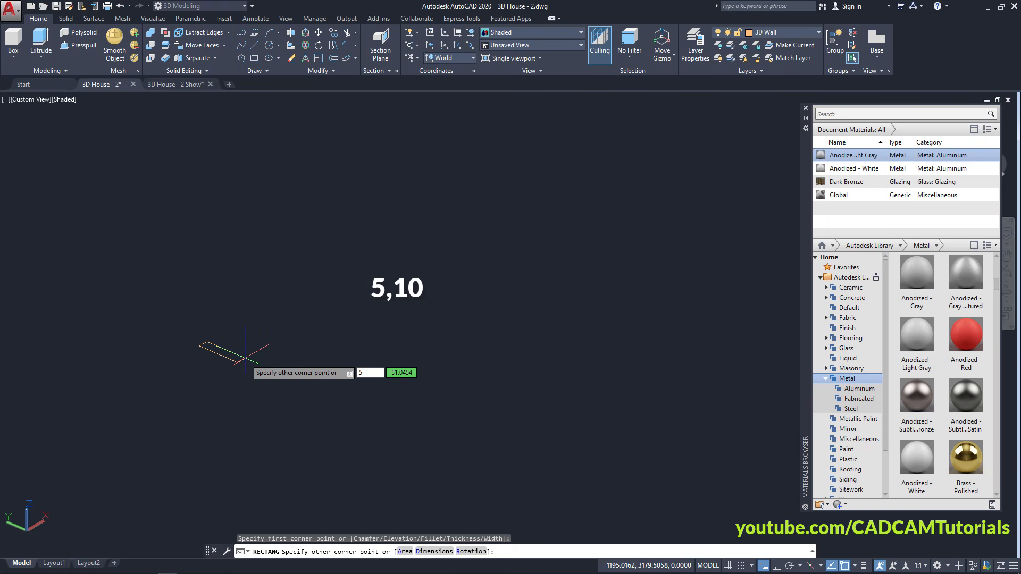
{"action": "key", "text": "Tab"}
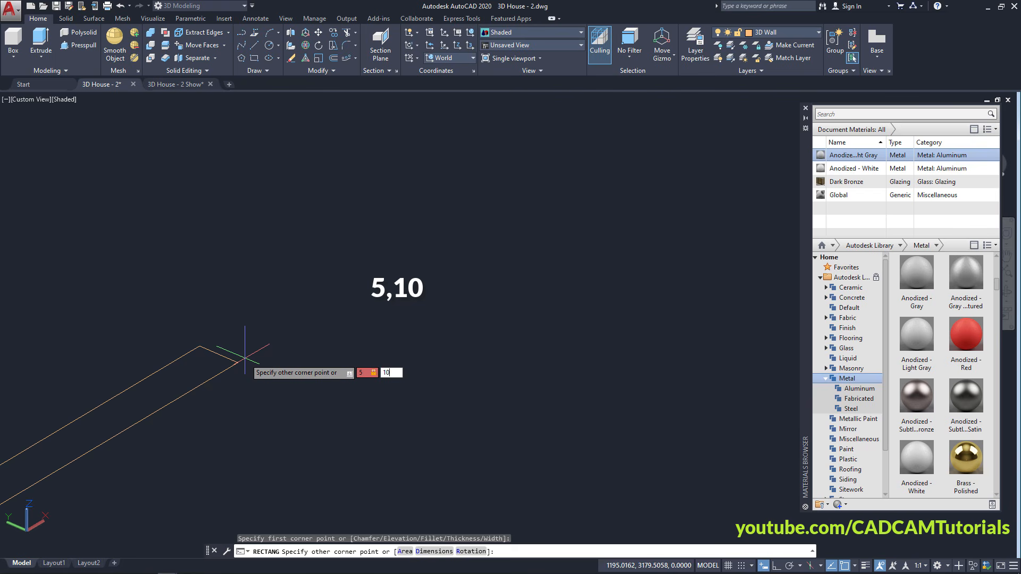
{"action": "key", "text": "Return"}
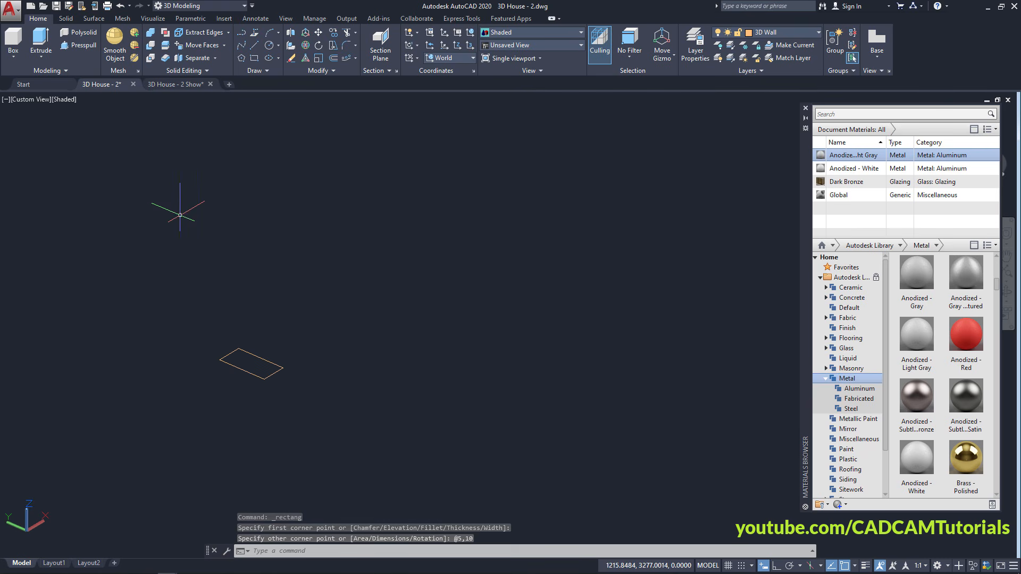
Press-pull the rectangle 1200 units tall and select the resulting box
{"action": "left_click", "coordinate": [77, 45]}
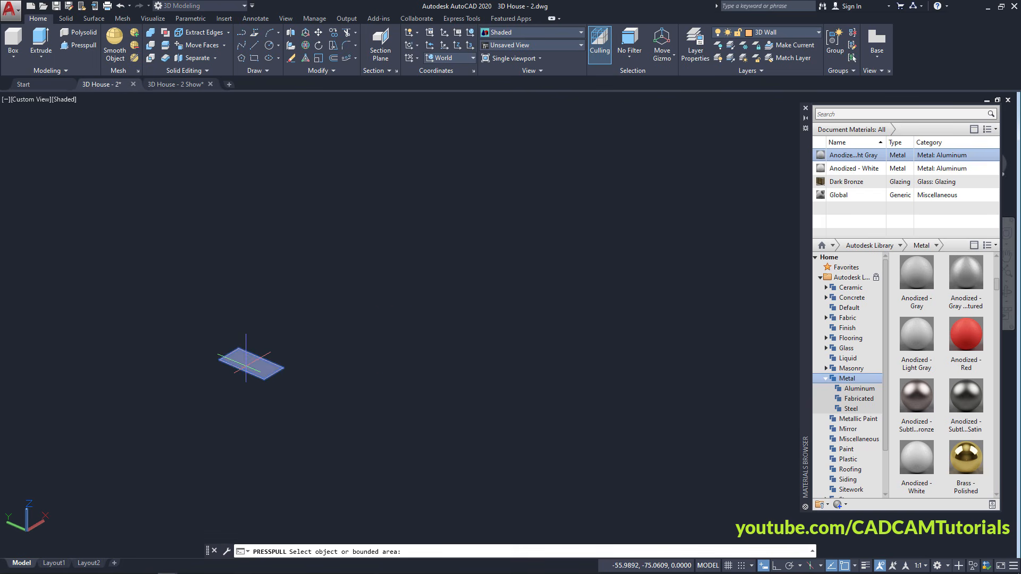
{"action": "left_click", "coordinate": [250, 363]}
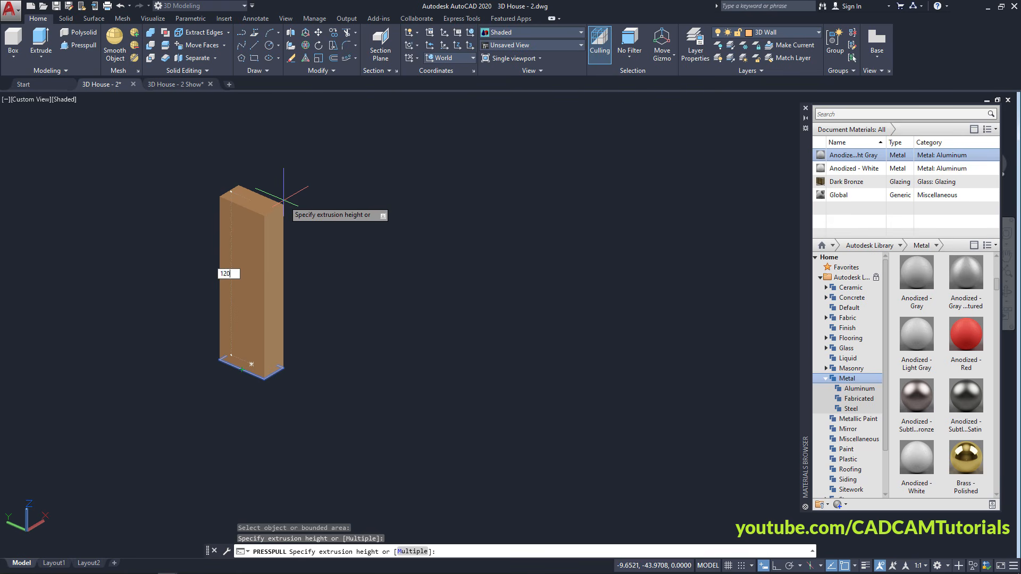
{"action": "key", "text": "Return"}
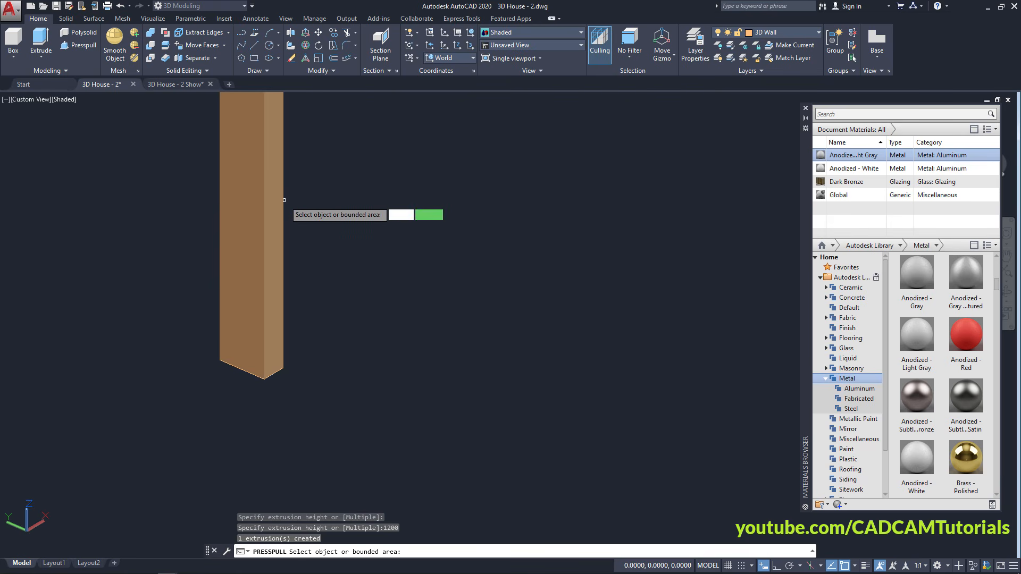
{"action": "key", "text": "Return"}
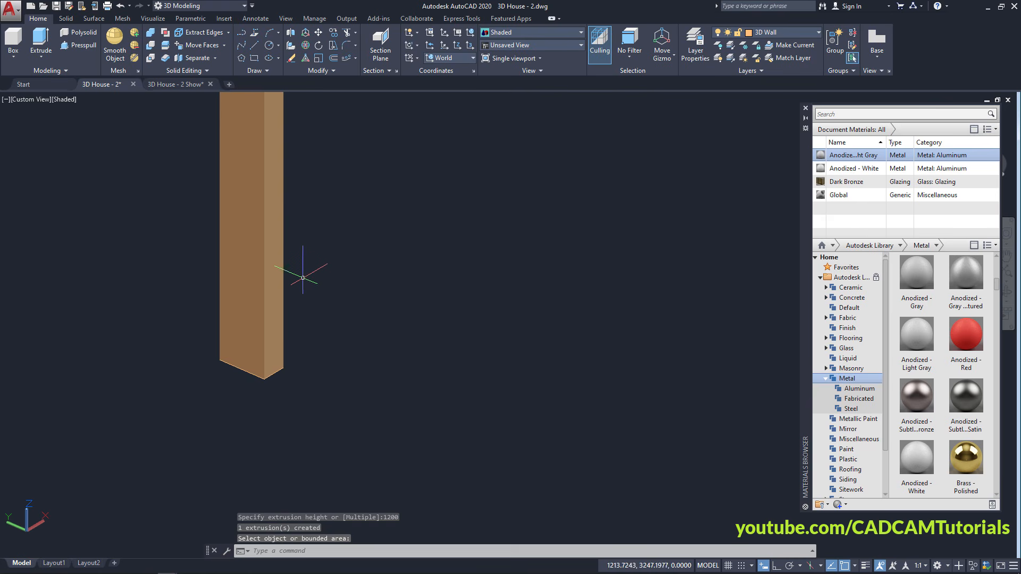
{"action": "left_click", "coordinate": [251, 272]}
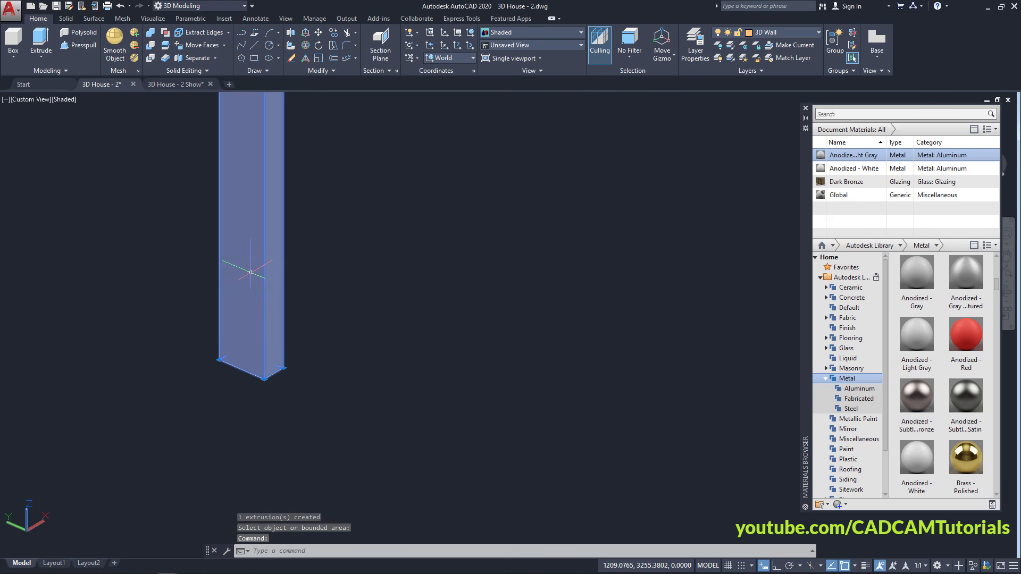
Assign Anodized - Light Gray from the Materials Browser to the selected tall post
{"action": "right_click", "coordinate": [859, 158]}
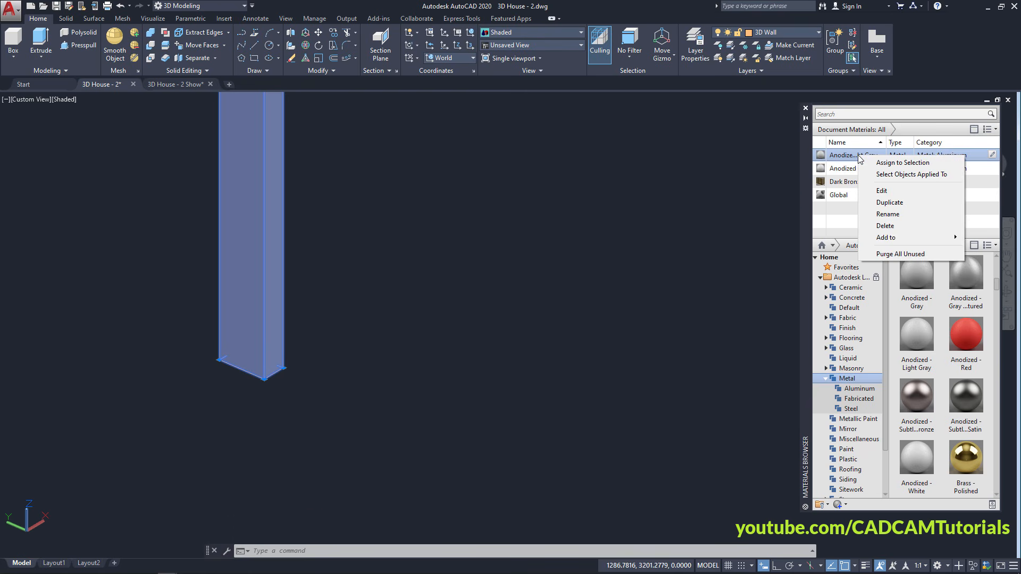
{"action": "left_click", "coordinate": [894, 163]}
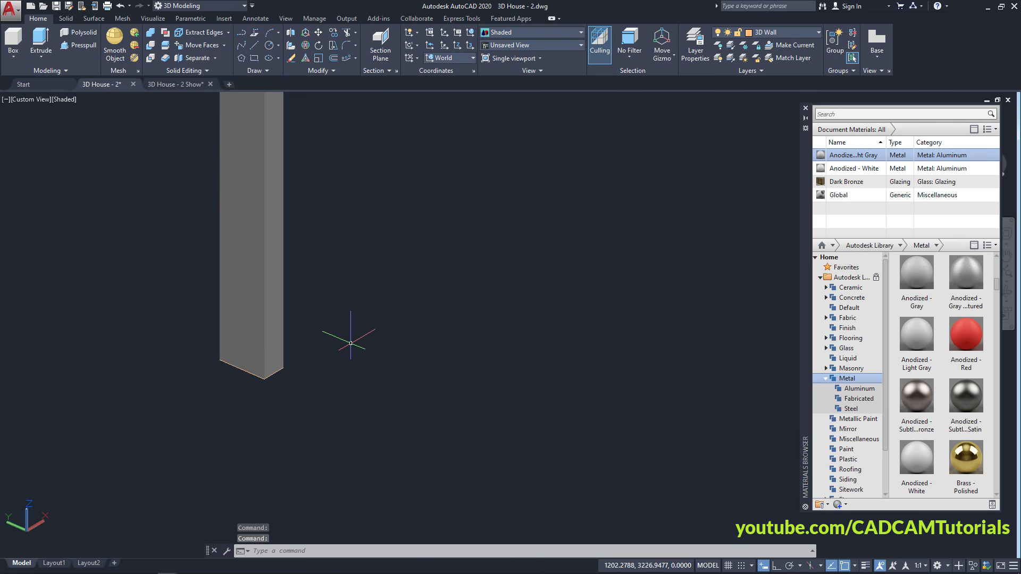
{"action": "scroll", "coordinate": [228, 342], "scroll_direction": "up", "scroll_amount": 2}
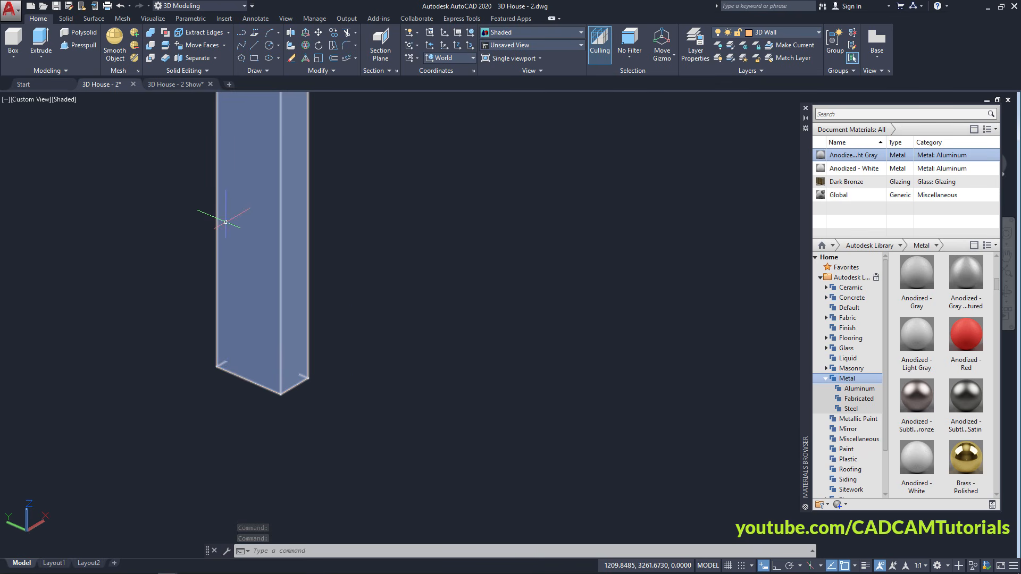
Move the tall grey rod by its bottom corner onto the corner of the second window's sill
{"action": "left_click", "coordinate": [317, 31]}
{"action": "left_click", "coordinate": [254, 273]}
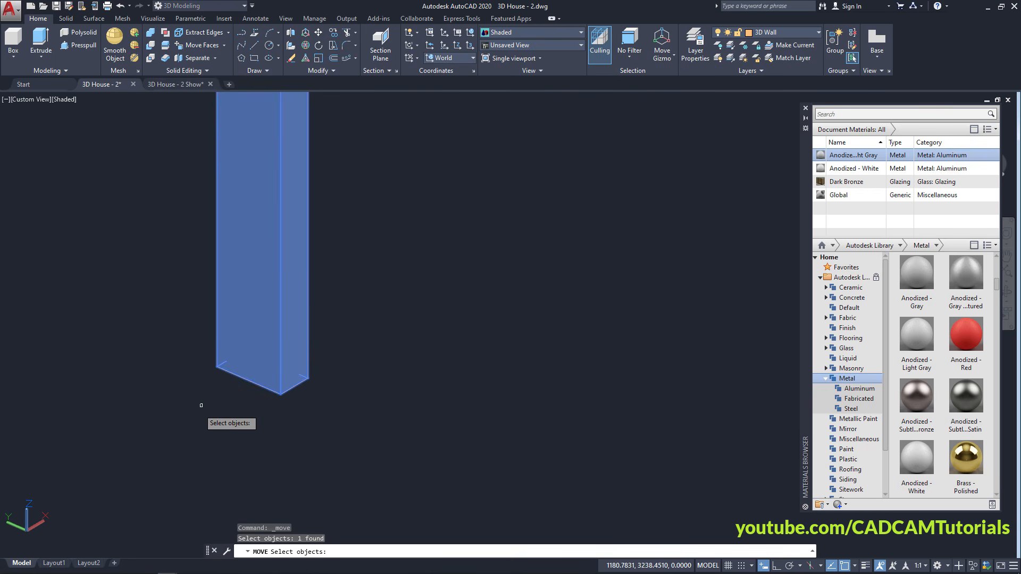
{"action": "key", "text": "Return"}
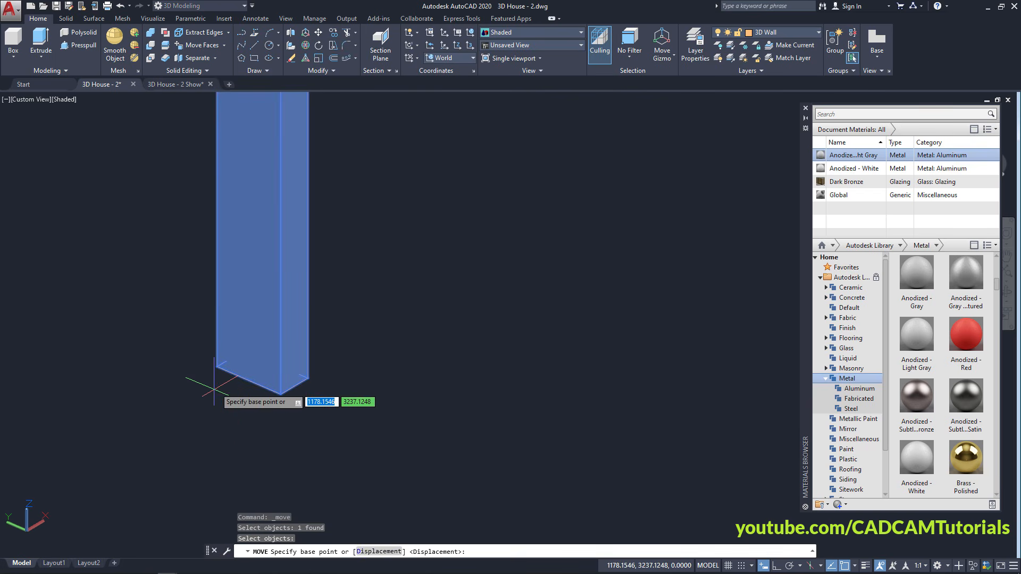
{"action": "left_click", "coordinate": [230, 360]}
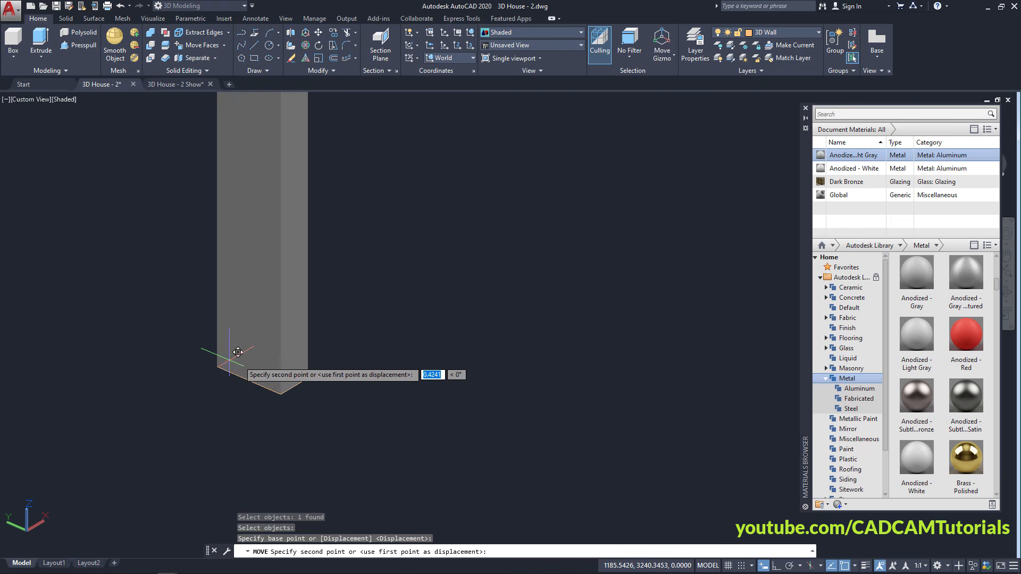
{"action": "scroll", "coordinate": [338, 335], "scroll_direction": "down", "scroll_amount": 8}
{"action": "middle_click_drag", "start_coordinate": [402, 232], "coordinate": [273, 481]}
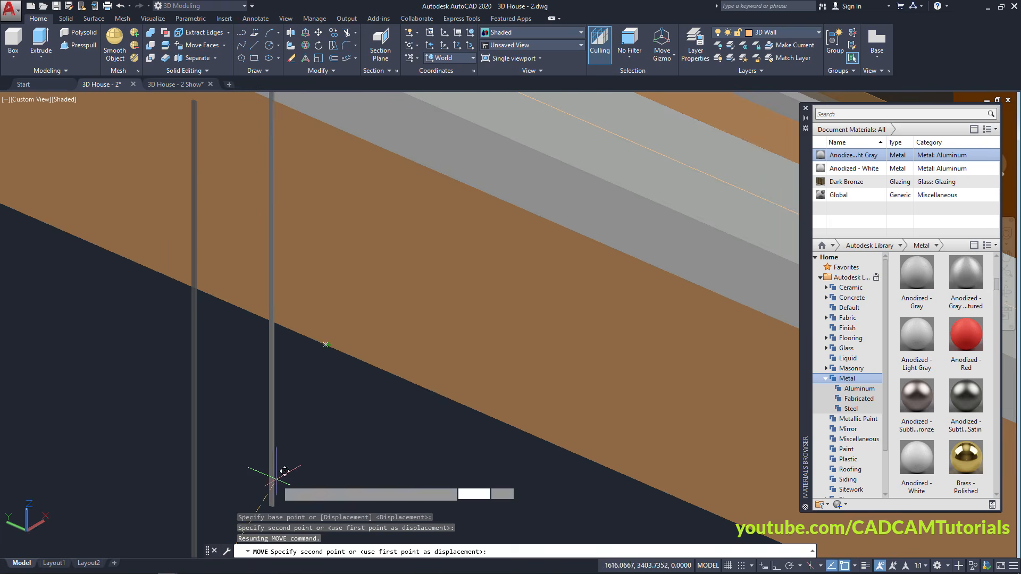
{"action": "middle_click_drag", "start_coordinate": [367, 216], "coordinate": [419, 476]}
{"action": "scroll", "coordinate": [425, 288], "scroll_direction": "up", "scroll_amount": 3}
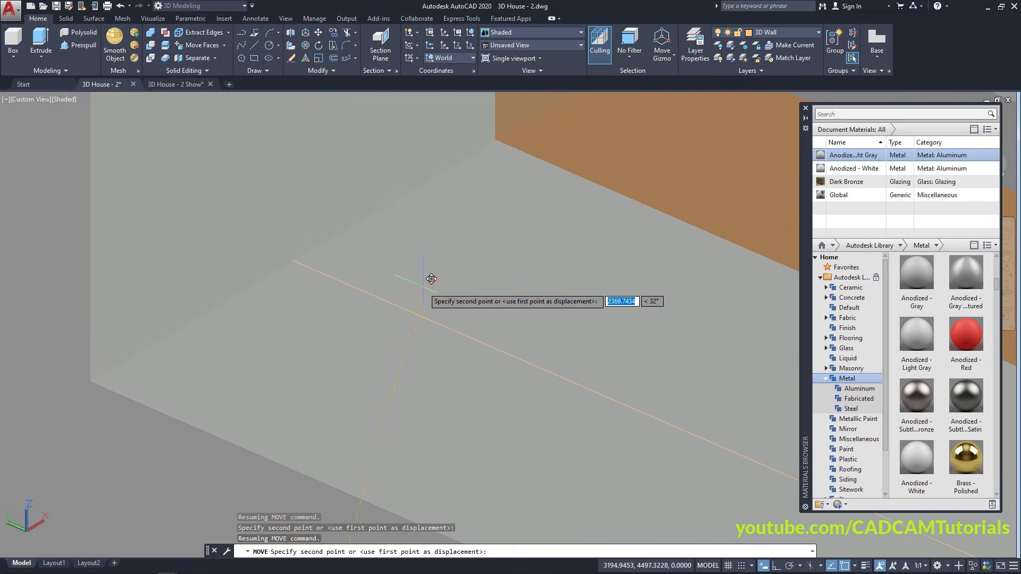
{"action": "left_click", "coordinate": [305, 268]}
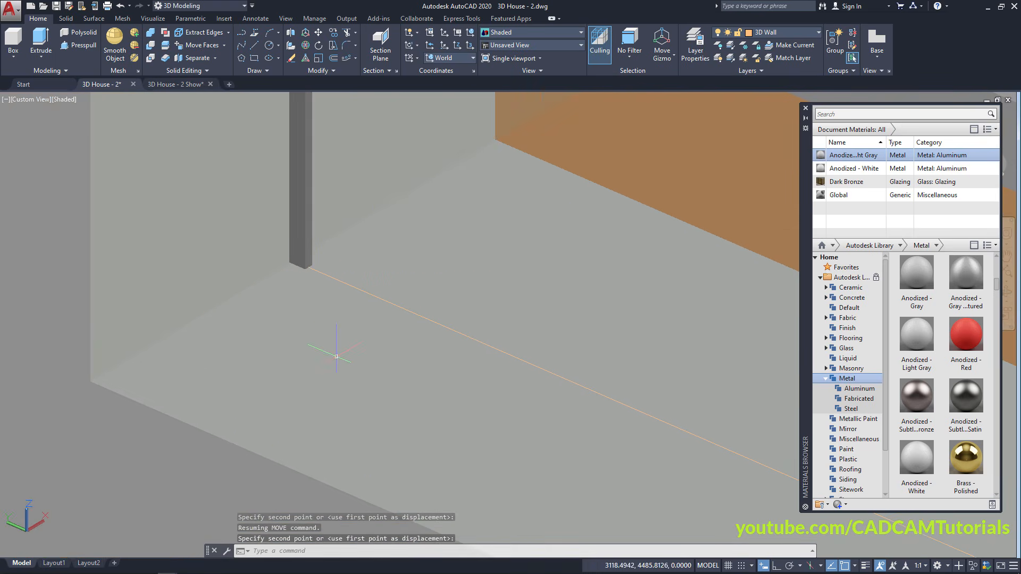
{"action": "scroll", "coordinate": [265, 342], "scroll_direction": "down", "scroll_amount": 6}
{"action": "scroll", "coordinate": [246, 322], "scroll_direction": "up", "scroll_amount": 3}
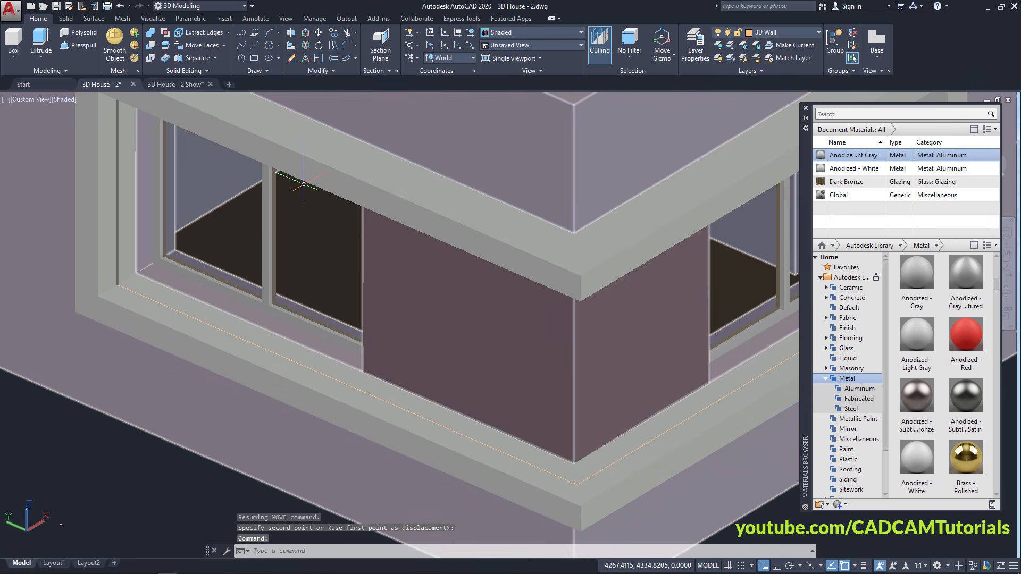
Start a path array of the rod along the window sill polyline
{"action": "left_click", "coordinate": [346, 59]}
{"action": "scroll", "coordinate": [106, 258], "scroll_direction": "up", "scroll_amount": 5}
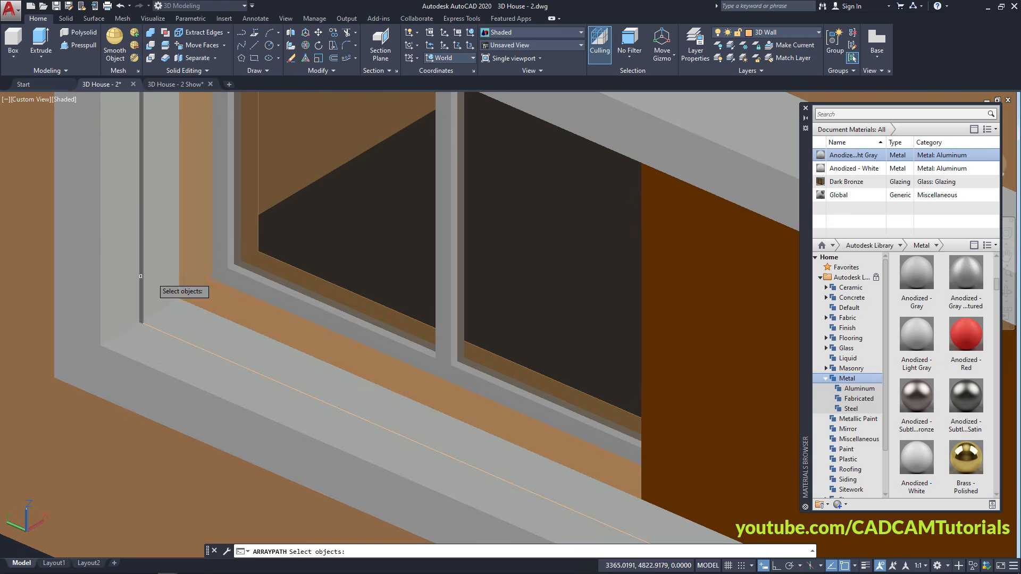
{"action": "left_click", "coordinate": [142, 267]}
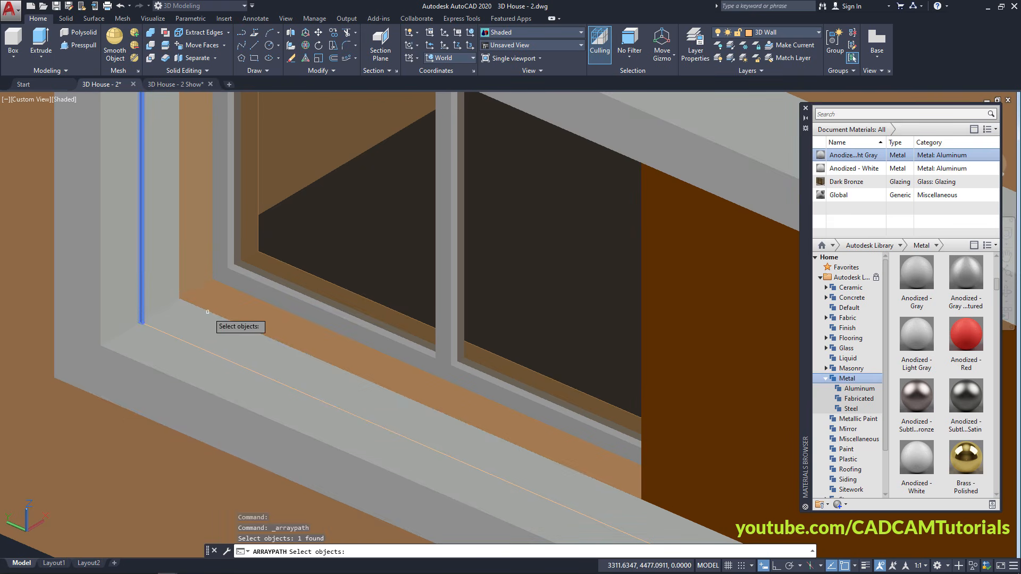
{"action": "scroll", "coordinate": [208, 324], "scroll_direction": "up", "scroll_amount": 3}
{"action": "key", "text": "Return"}
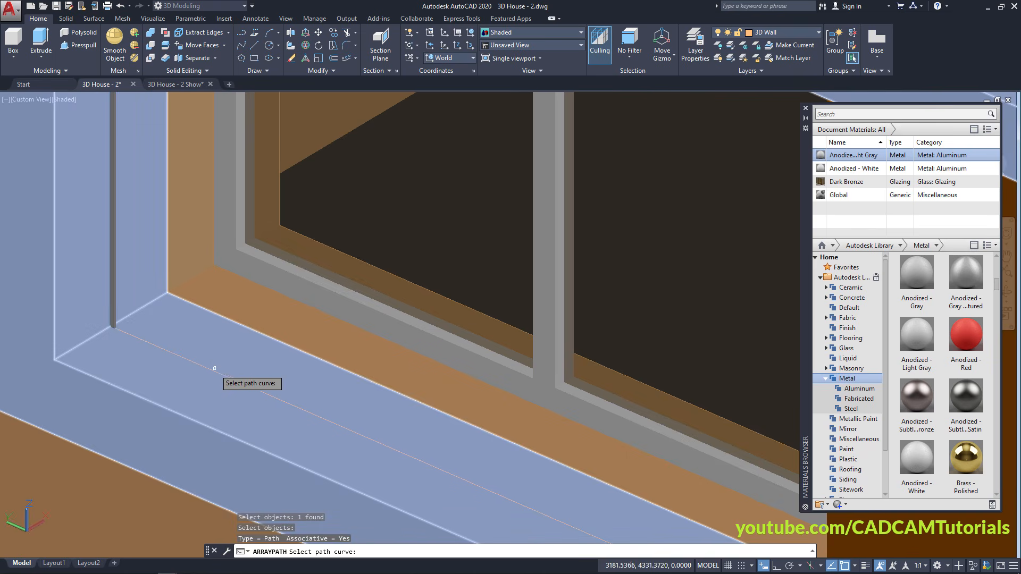
{"action": "left_click", "coordinate": [217, 371]}
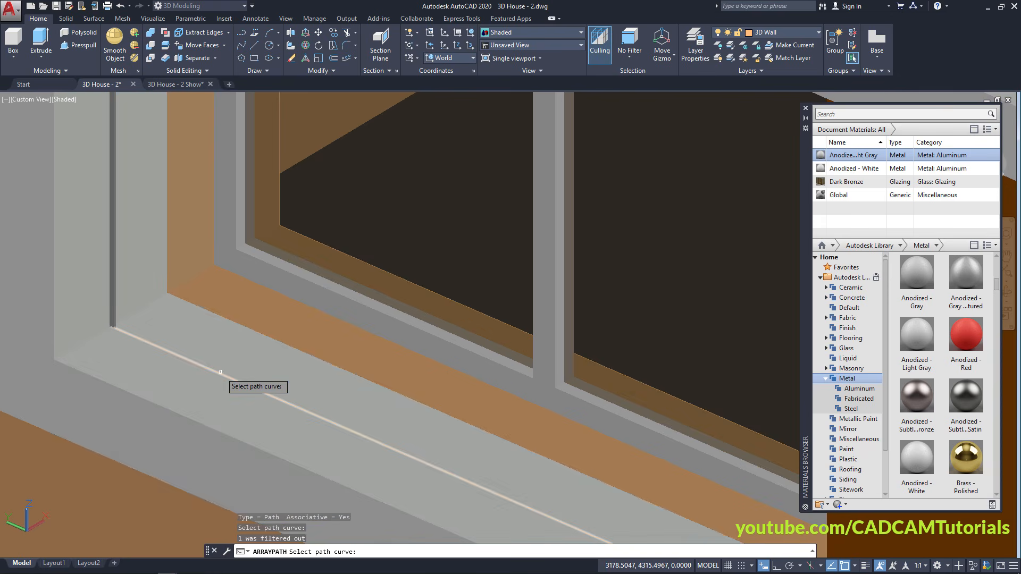
{"action": "left_click", "coordinate": [216, 372]}
{"action": "scroll", "coordinate": [193, 309], "scroll_direction": "down", "scroll_amount": 5}
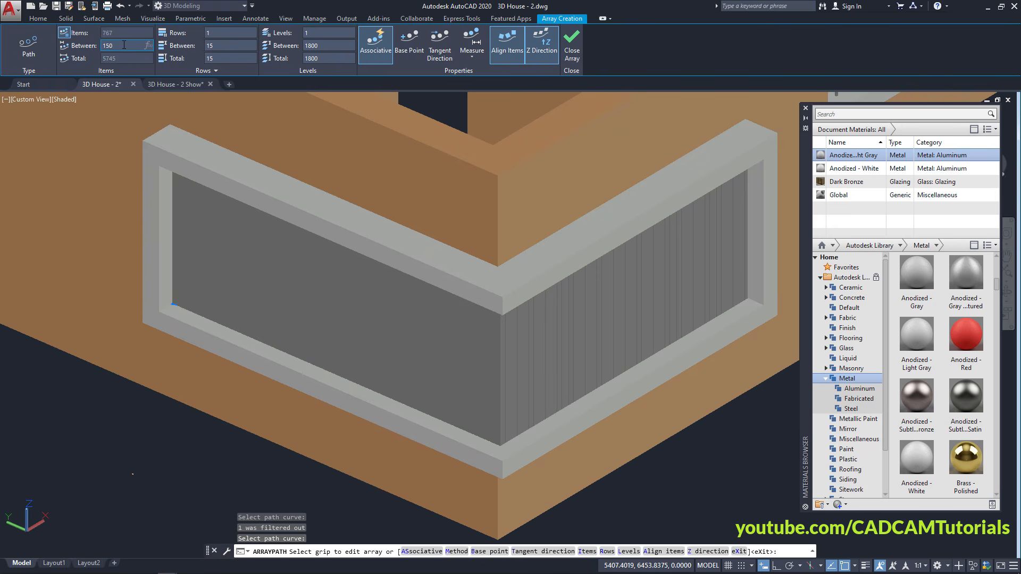
Set the rod spacing to 150, giving 39 rods, and close the array
{"action": "left_click", "coordinate": [124, 45]}
{"action": "type", "text": "150"}
{"action": "key", "text": "Return"}
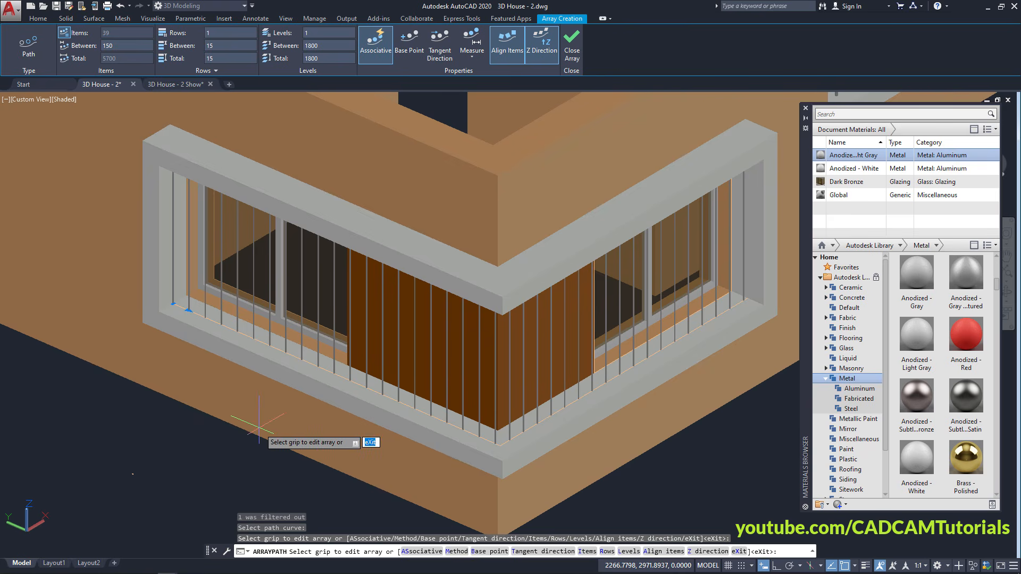
{"action": "key", "text": "Escape"}
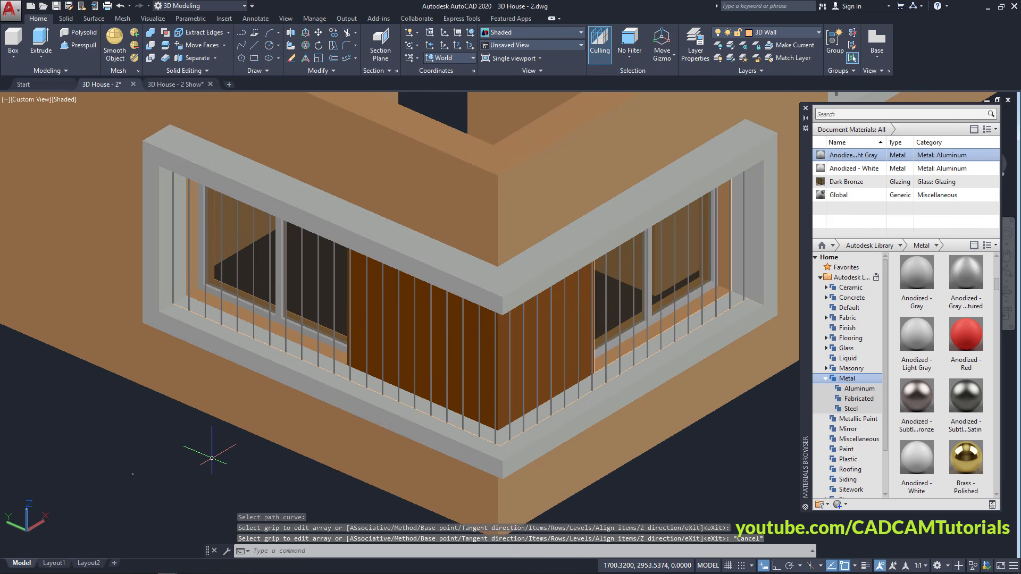
{"action": "scroll", "coordinate": [227, 434], "scroll_direction": "up", "scroll_amount": 2}
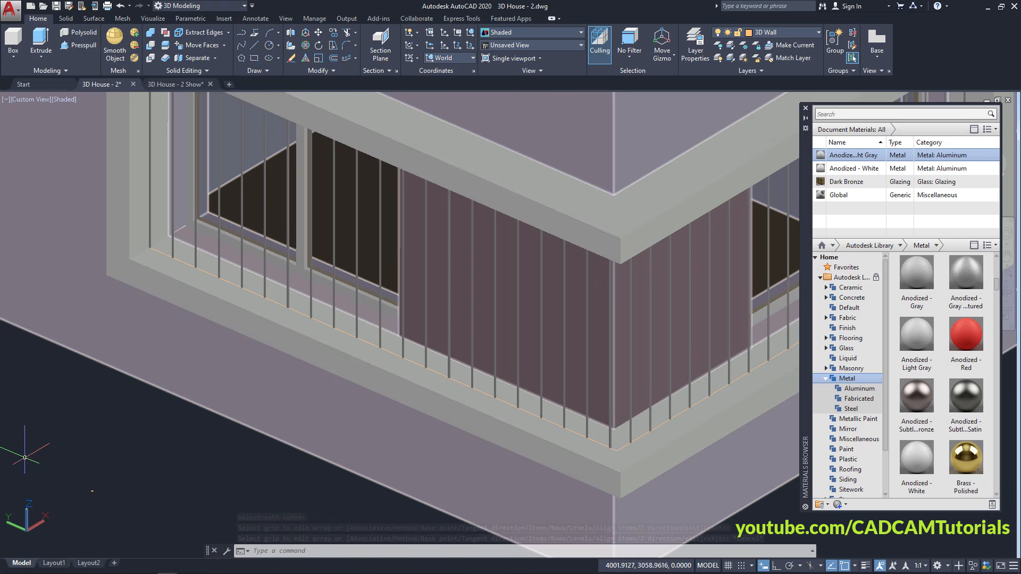
{"action": "scroll", "coordinate": [81, 533], "scroll_direction": "up", "scroll_amount": 5}
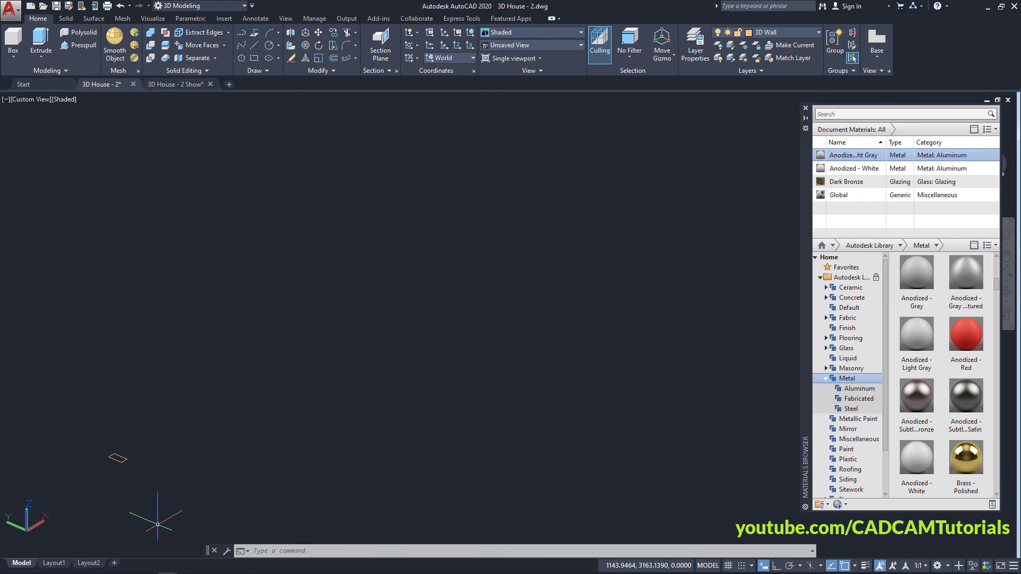
Rotate the small rectangle profile 90 degrees in 3D so it stands upright
{"action": "scroll", "coordinate": [117, 491], "scroll_direction": "up", "scroll_amount": 6}
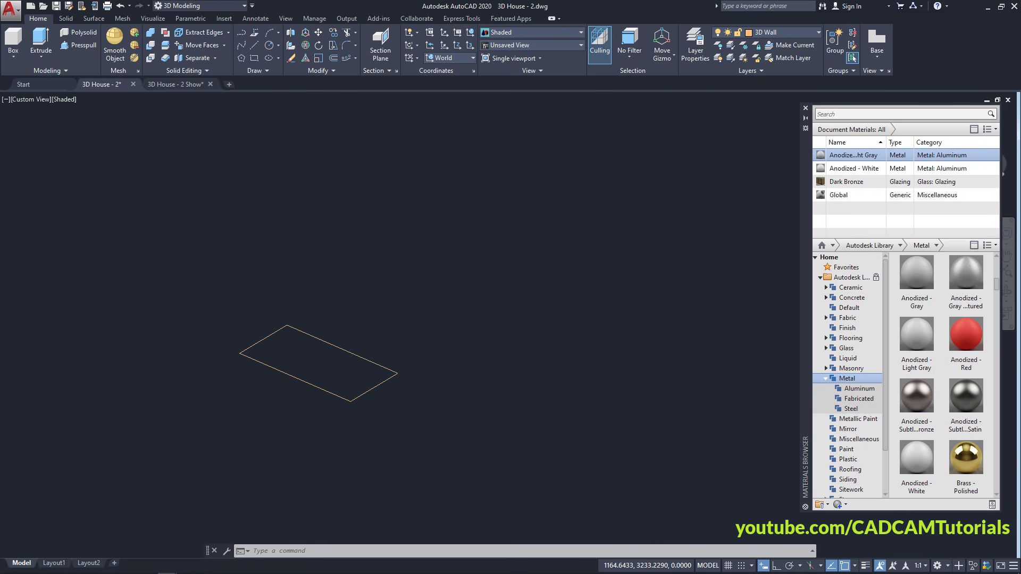
{"action": "left_click", "coordinate": [304, 46]}
{"action": "left_click", "coordinate": [481, 309]}
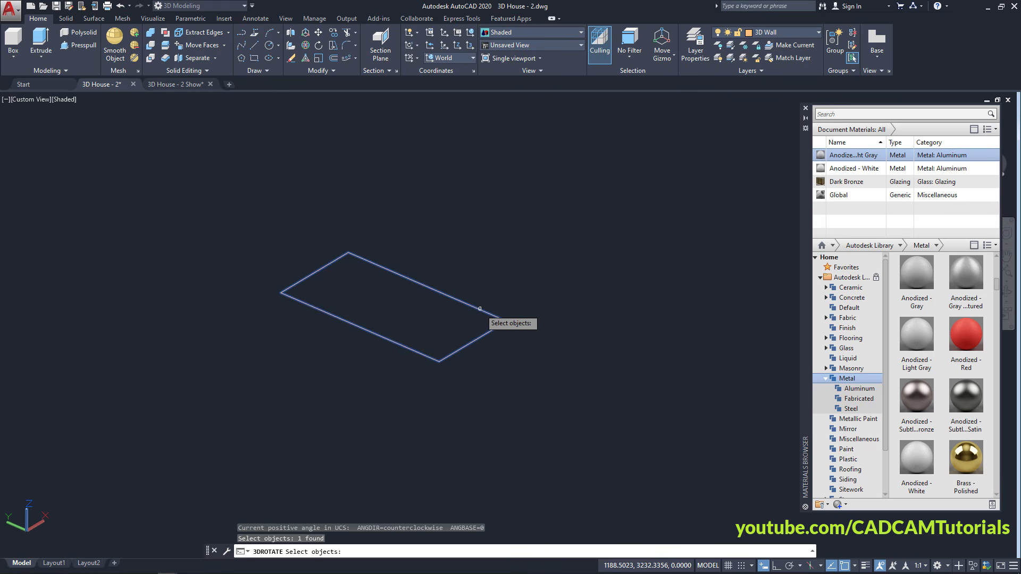
{"action": "key", "text": "Return"}
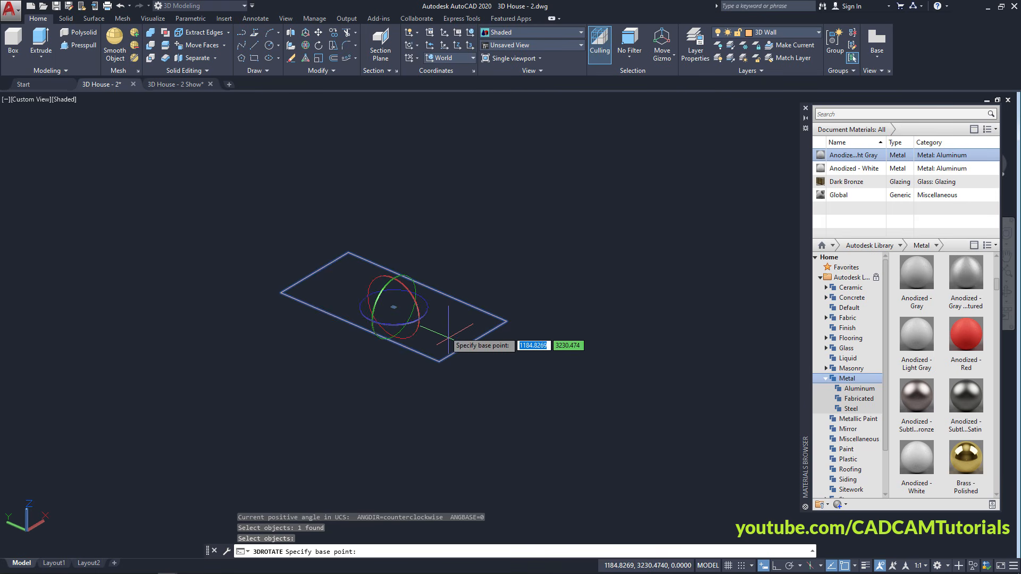
{"action": "left_click", "coordinate": [403, 286]}
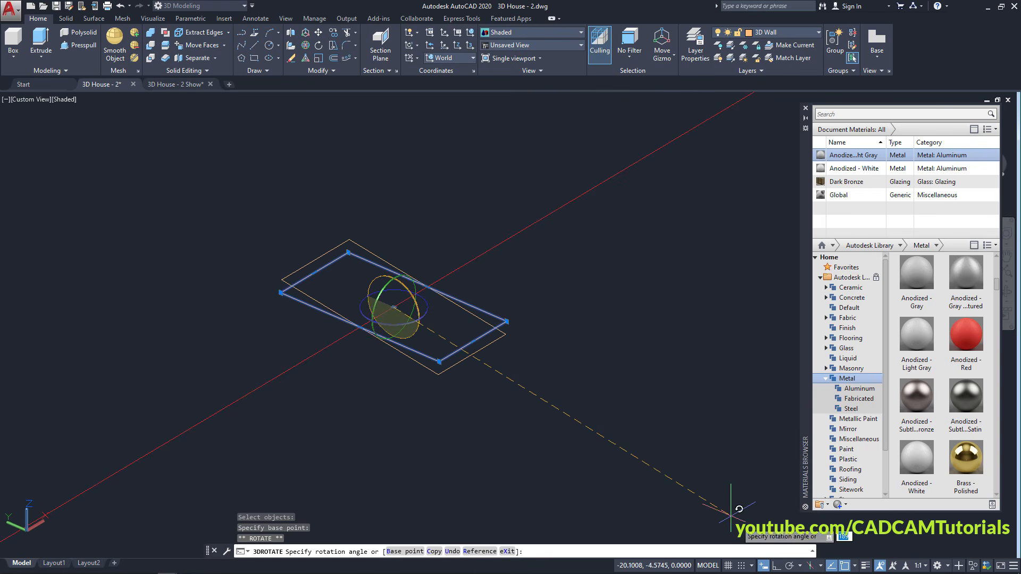
{"action": "key", "text": "F8"}
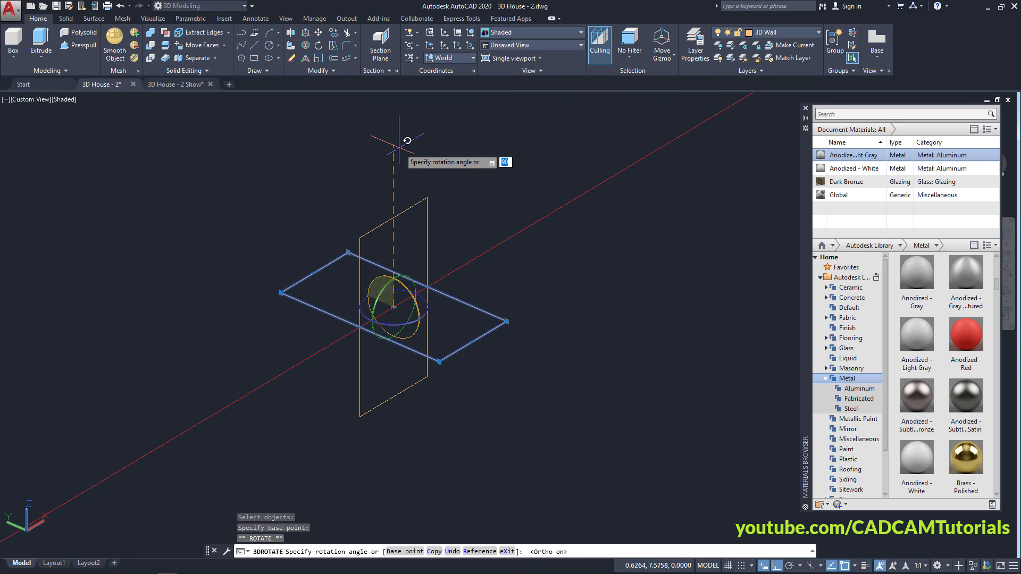
{"action": "key", "text": "Return"}
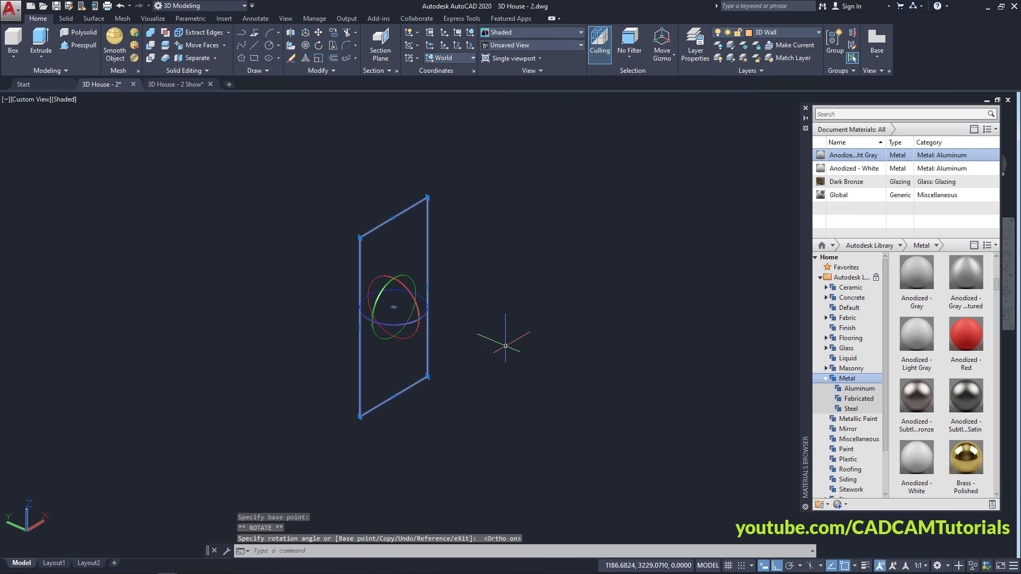
{"action": "key", "text": "Escape"}
{"action": "scroll", "coordinate": [386, 294], "scroll_direction": "down", "scroll_amount": 5}
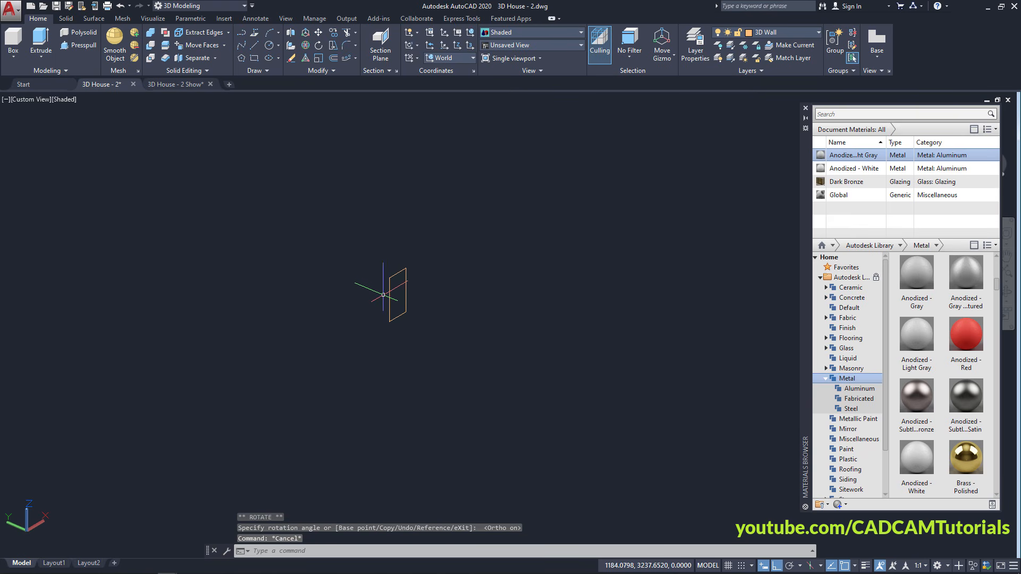
{"action": "middle_click_drag", "start_coordinate": [513, 191], "coordinate": [354, 370]}
{"action": "scroll", "coordinate": [356, 341], "scroll_direction": "down", "scroll_amount": 4}
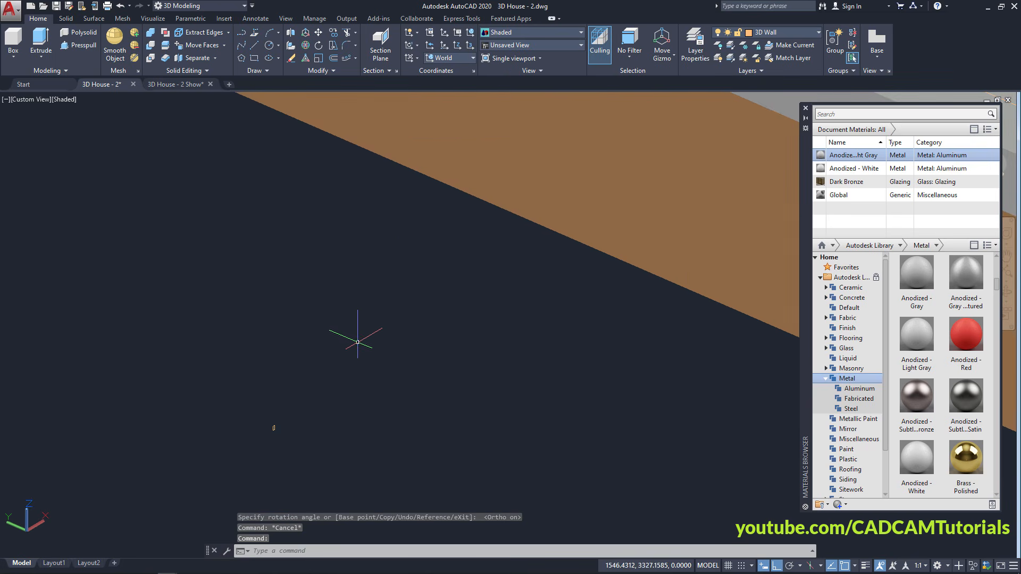
{"action": "middle_click_drag", "start_coordinate": [519, 265], "coordinate": [433, 346]}
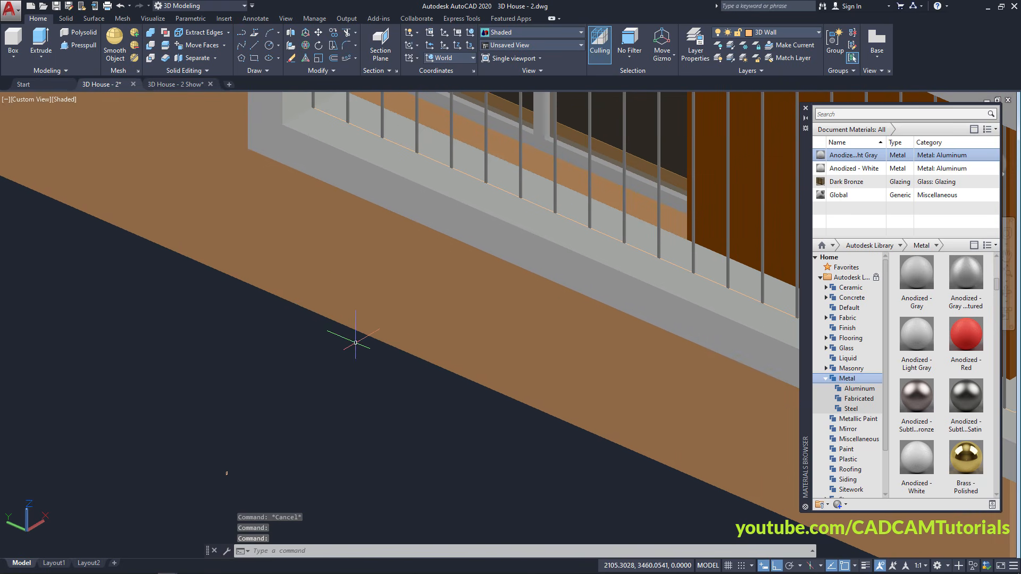
Sweep the upright rectangle along the sill edge to create a thin horizontal rail
{"action": "left_click", "coordinate": [45, 63]}
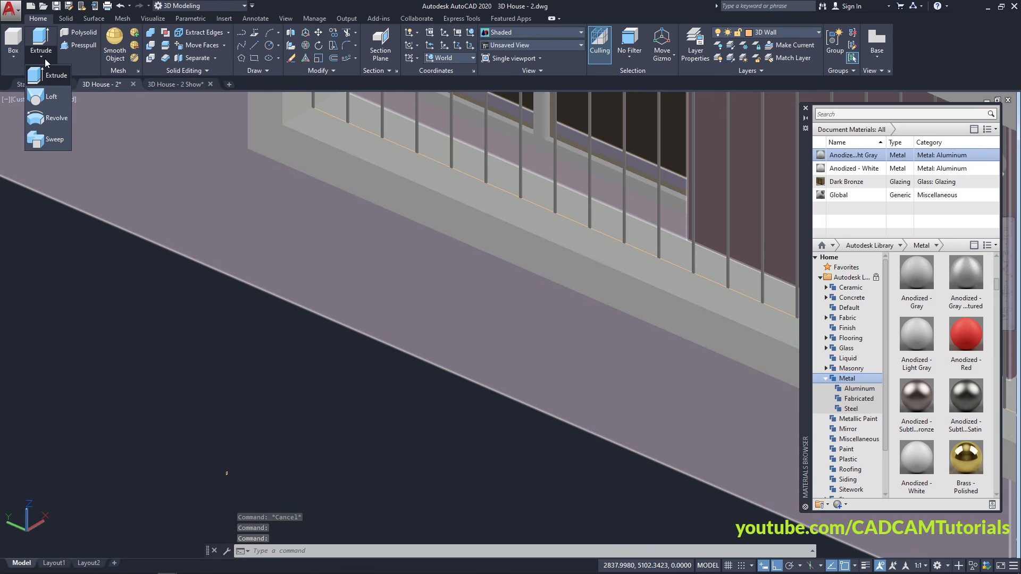
{"action": "left_click", "coordinate": [47, 139]}
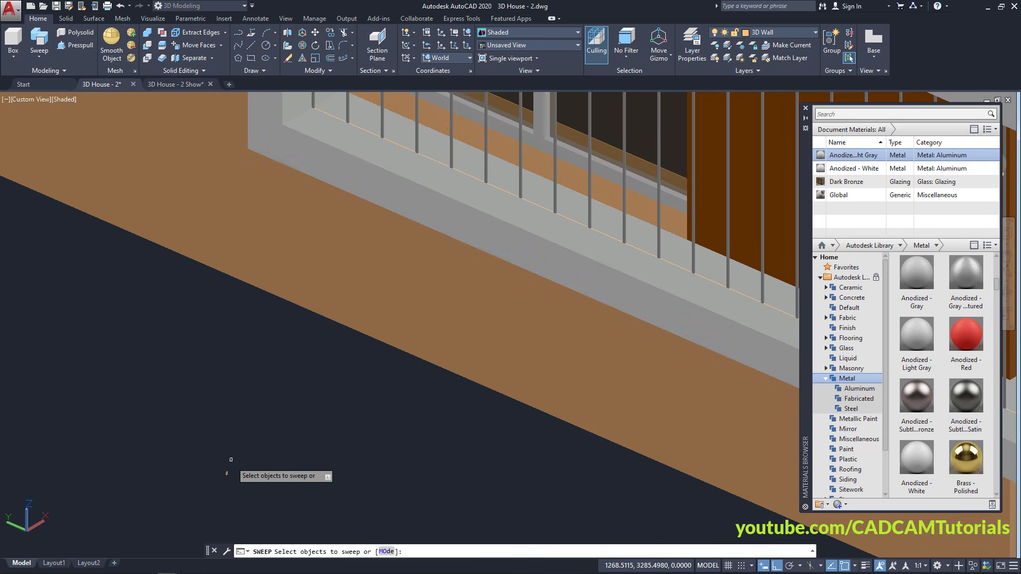
{"action": "left_click", "coordinate": [227, 474]}
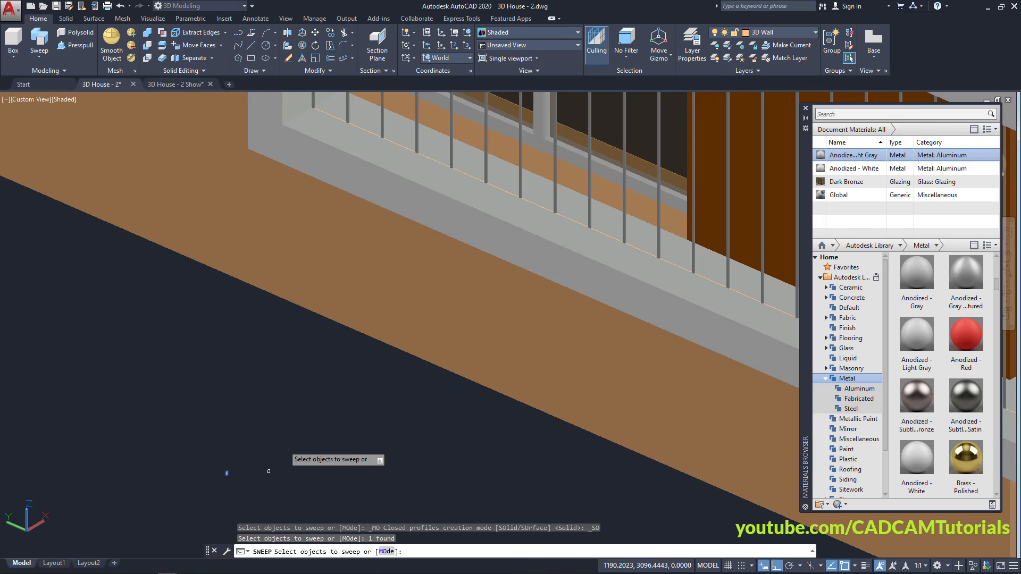
{"action": "middle_click_drag", "start_coordinate": [411, 269], "coordinate": [370, 396]}
{"action": "key", "text": "Return"}
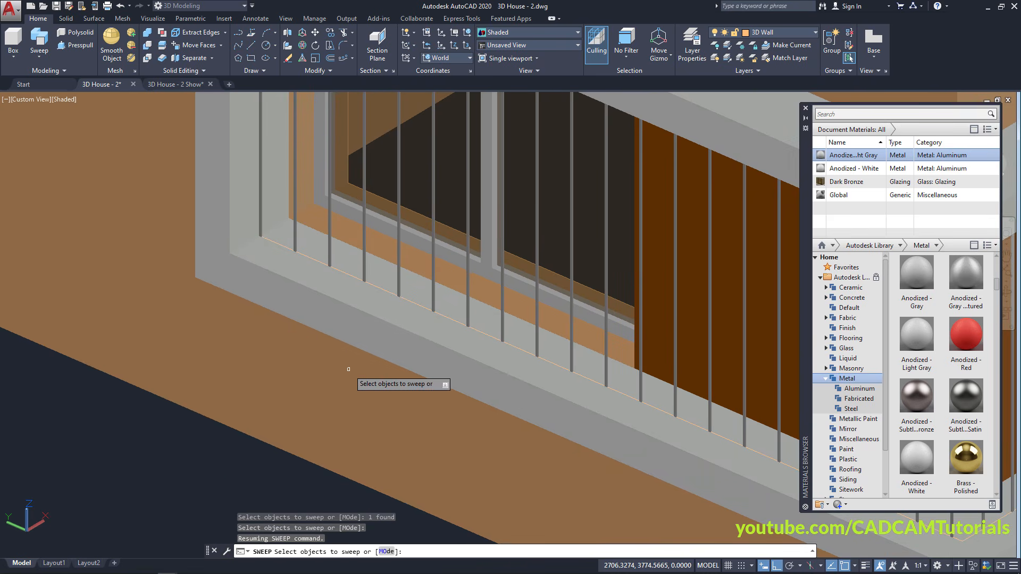
{"action": "key", "text": "Return"}
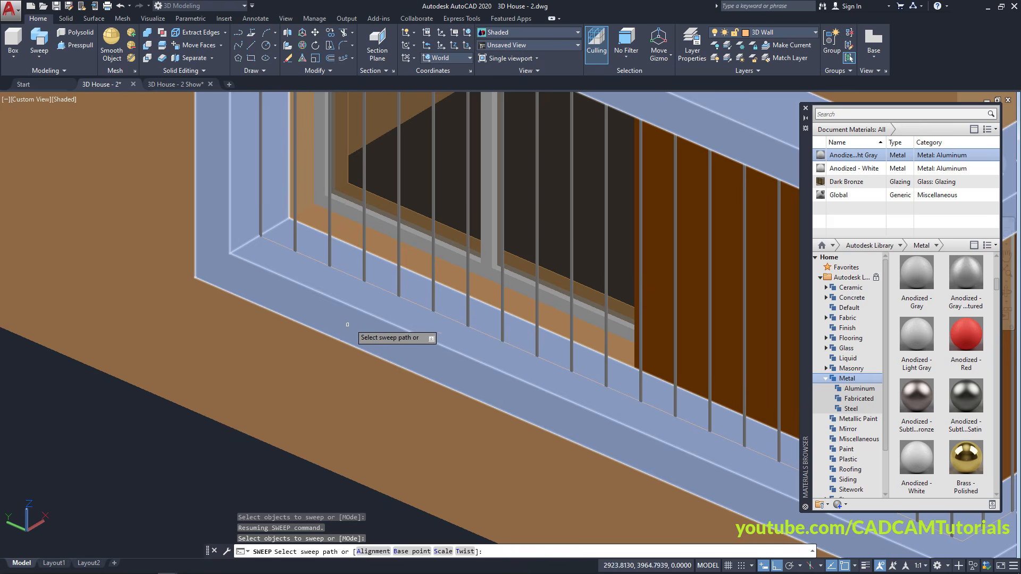
{"action": "scroll", "coordinate": [362, 287], "scroll_direction": "up", "scroll_amount": 5}
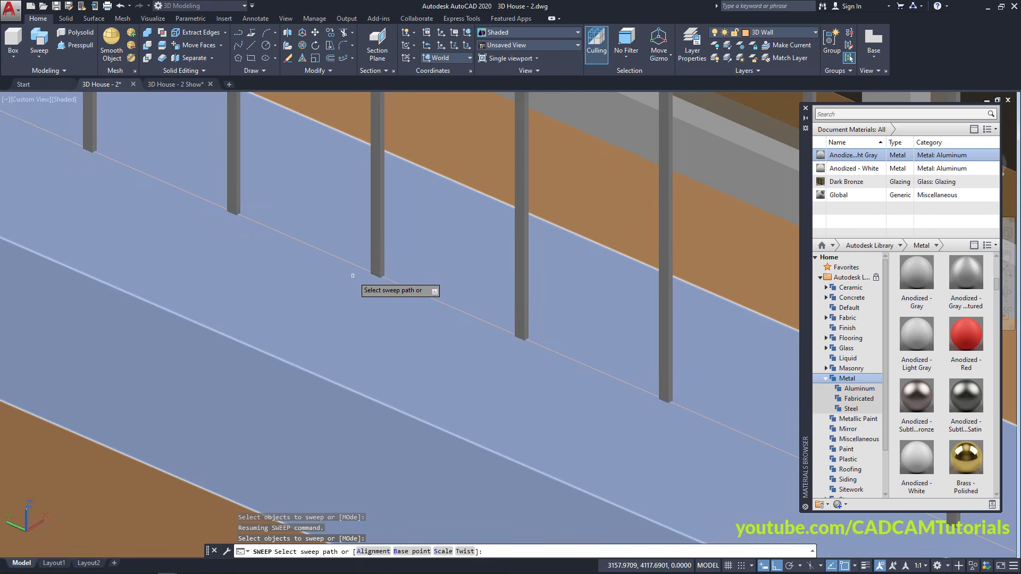
{"action": "left_click", "coordinate": [354, 262]}
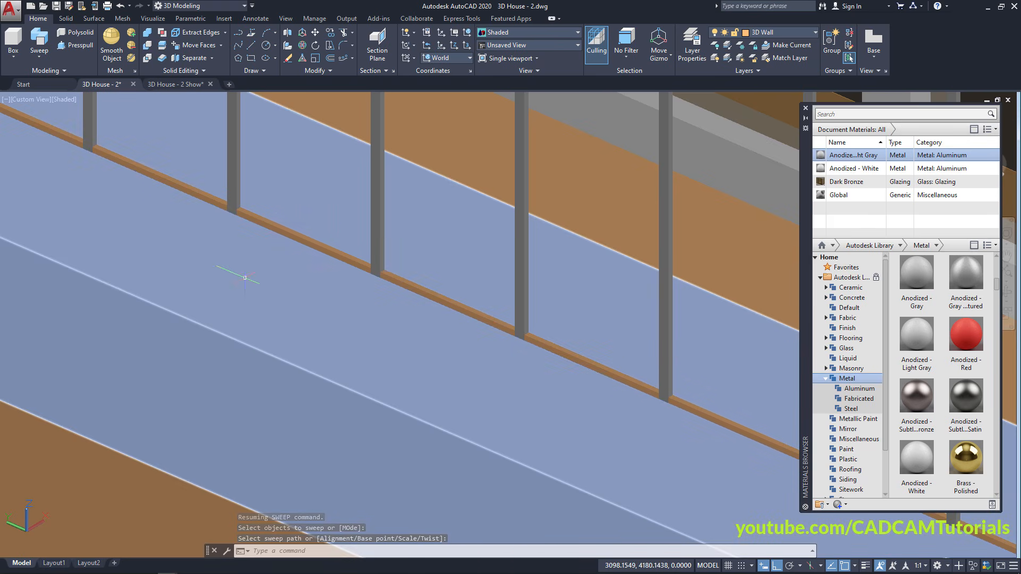
{"action": "scroll", "coordinate": [244, 277], "scroll_direction": "down", "scroll_amount": 2}
{"action": "middle_click_drag", "start_coordinate": [244, 277], "coordinate": [410, 382]}
{"action": "scroll", "coordinate": [322, 330], "scroll_direction": "up", "scroll_amount": 3}
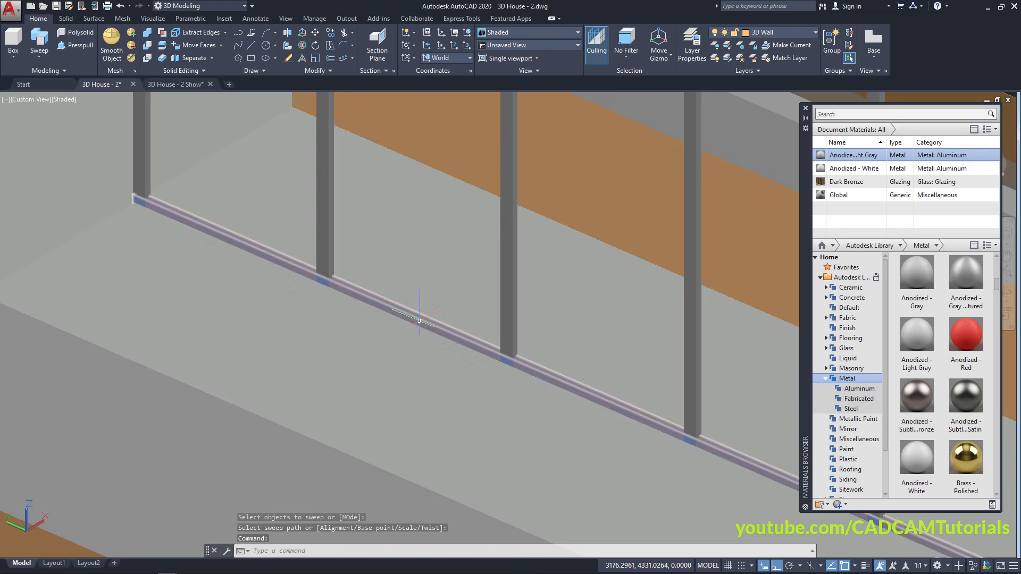
{"action": "left_click", "coordinate": [415, 319]}
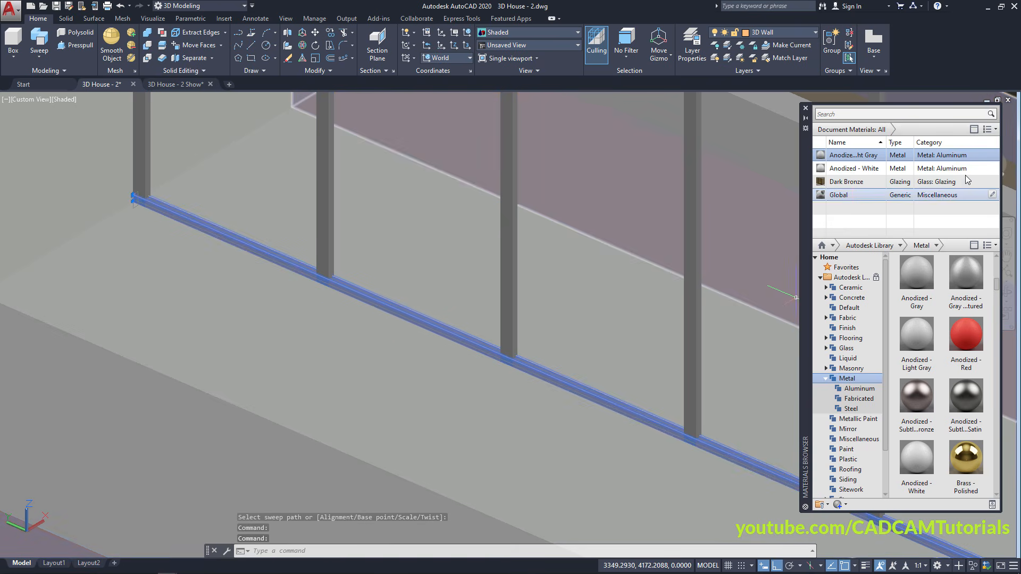
Assign the Anodized - Light Gray material to the selected rail
{"action": "right_click", "coordinate": [851, 159]}
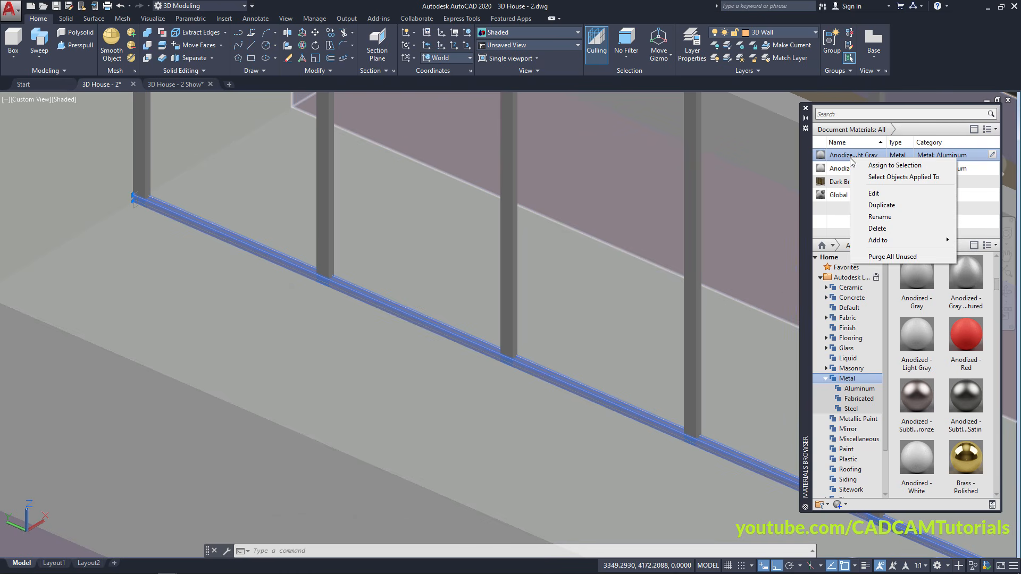
{"action": "left_click", "coordinate": [884, 165]}
{"action": "key", "text": "Escape"}
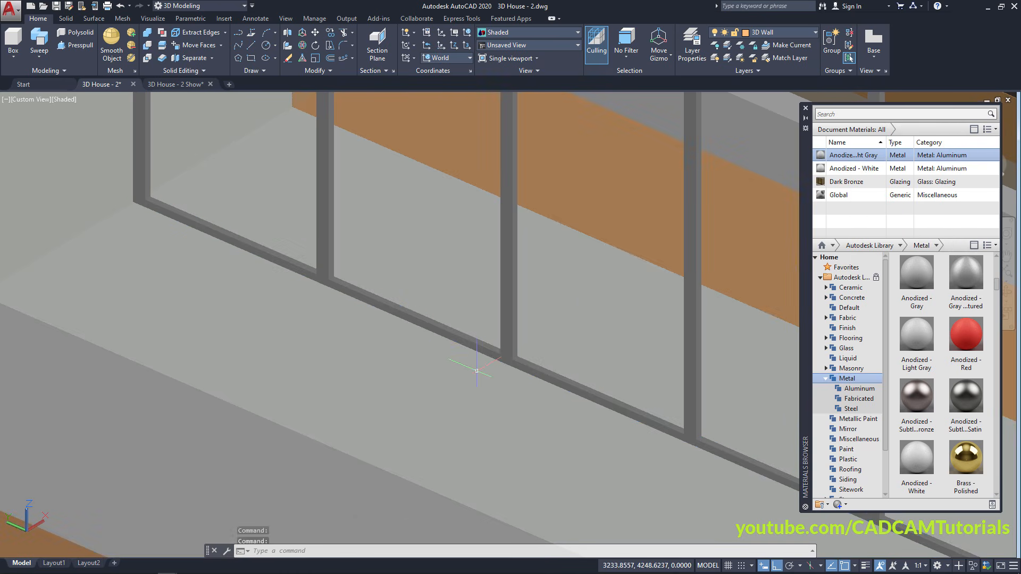
{"action": "scroll", "coordinate": [336, 333], "scroll_direction": "up", "scroll_amount": 5}
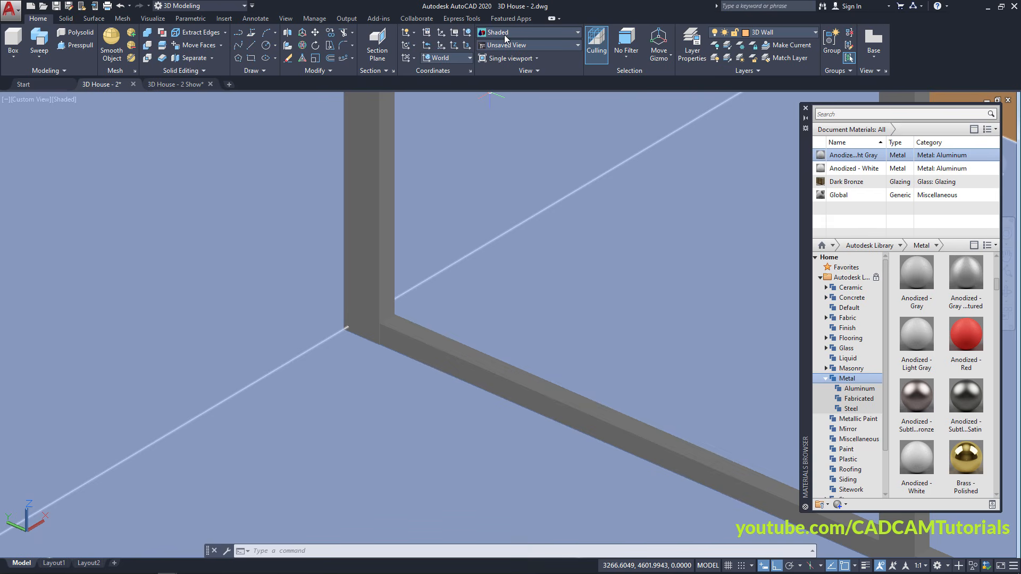
Switch the view to the 2D Wireframe visual style
{"action": "left_click", "coordinate": [505, 34]}
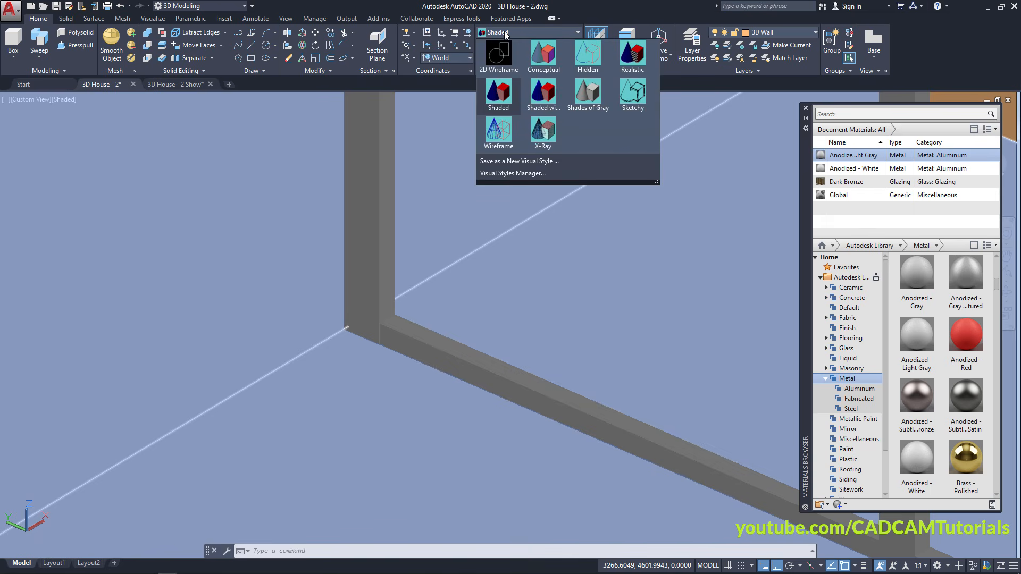
{"action": "left_click", "coordinate": [499, 60]}
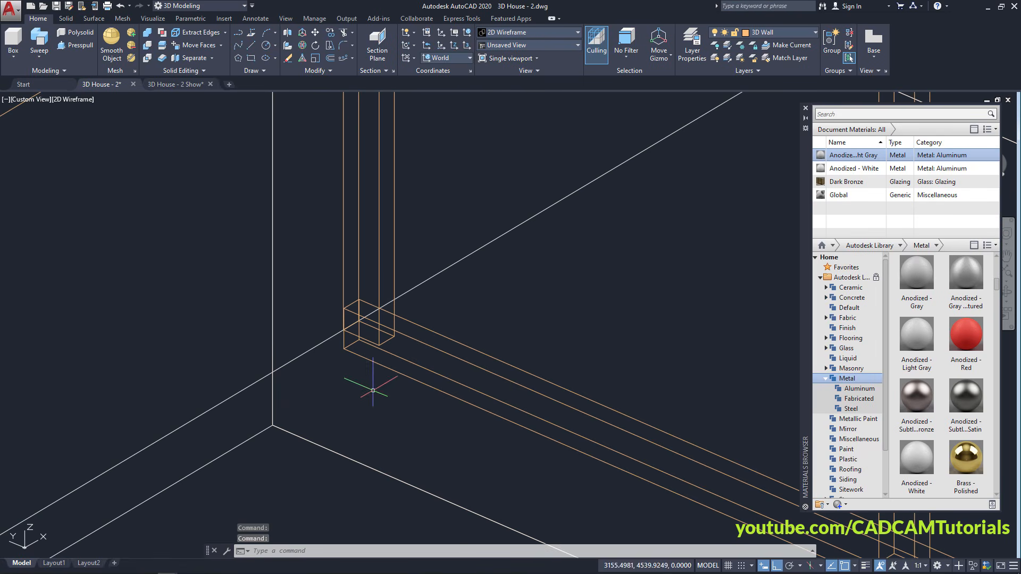
{"action": "scroll", "coordinate": [355, 347], "scroll_direction": "up", "scroll_amount": 3}
{"action": "scroll", "coordinate": [355, 347], "scroll_direction": "up", "scroll_amount": 2}
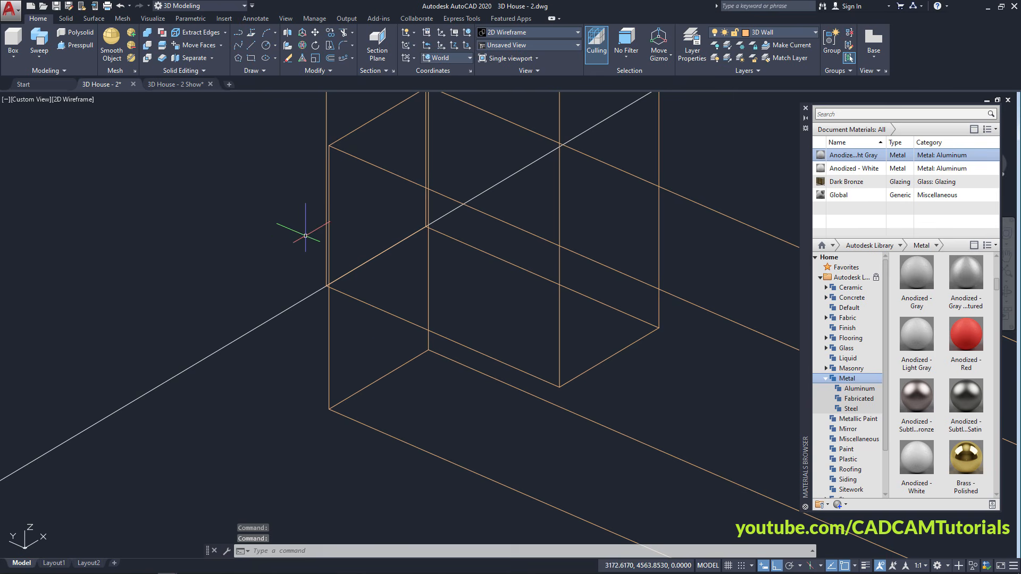
Move the rail by its corner onto the base of the window rods
{"action": "left_click", "coordinate": [314, 31]}
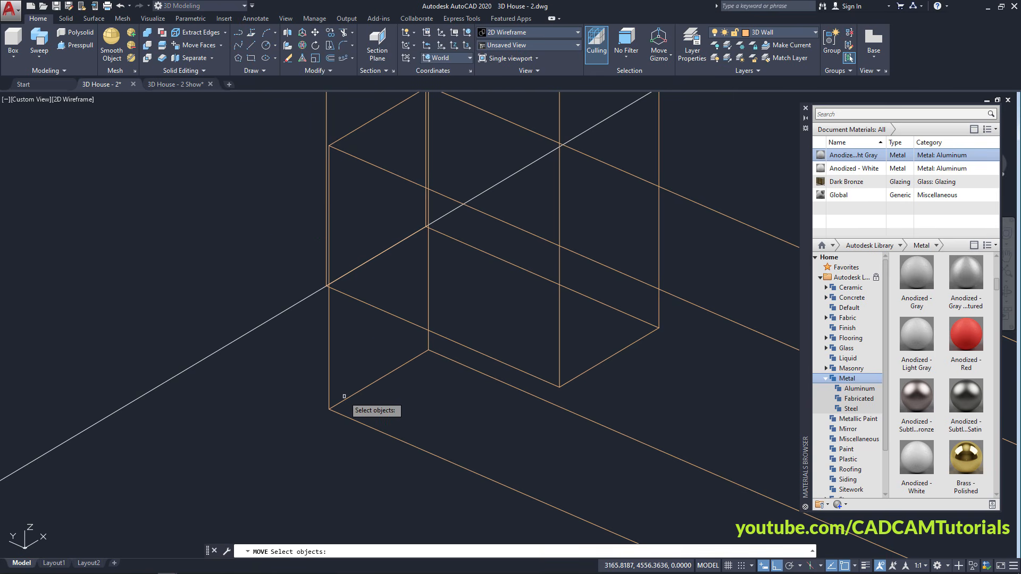
{"action": "left_click", "coordinate": [337, 412]}
{"action": "key", "text": "Return"}
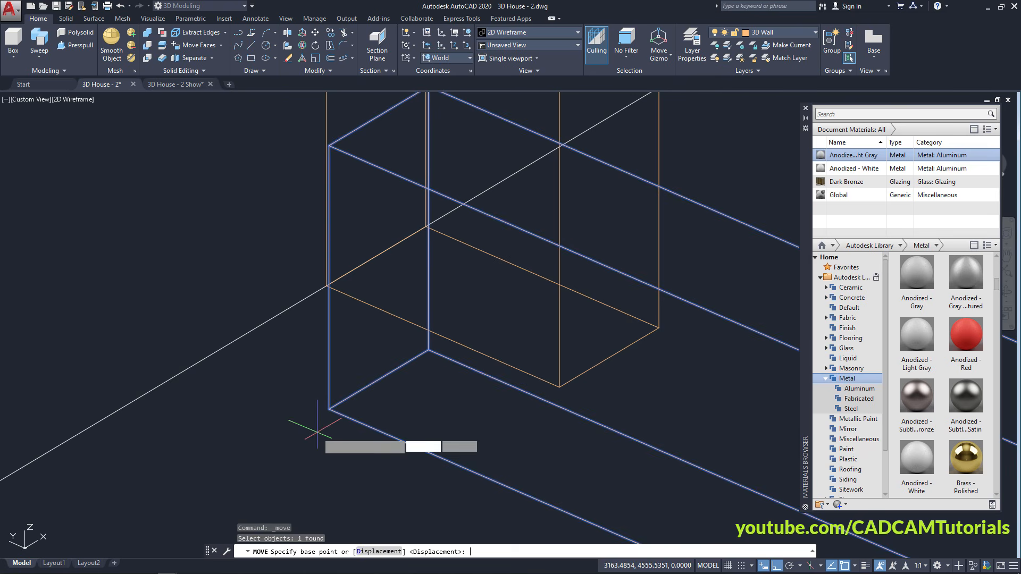
{"action": "left_click", "coordinate": [329, 409]}
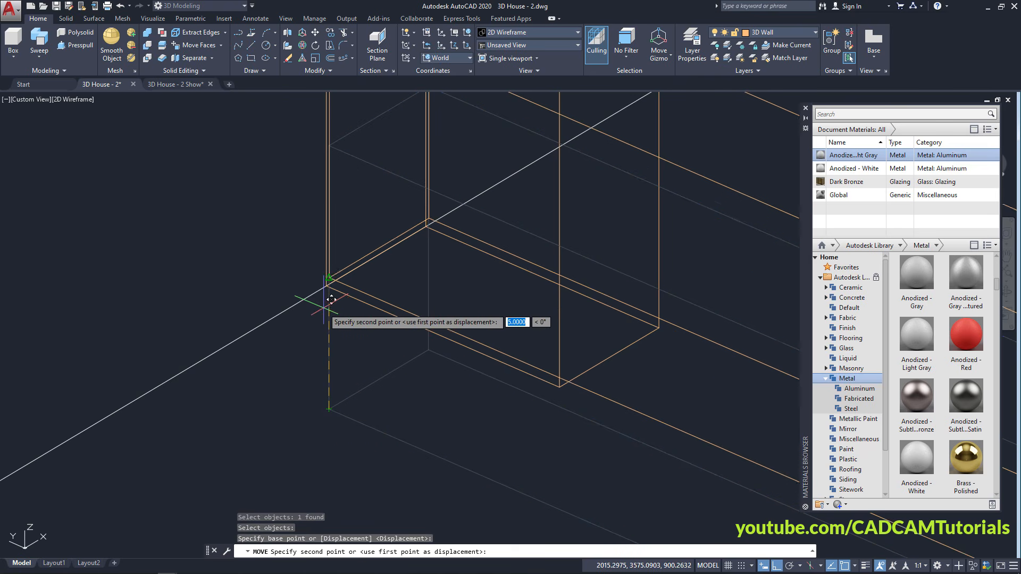
{"action": "scroll", "coordinate": [334, 277], "scroll_direction": "up", "scroll_amount": 4}
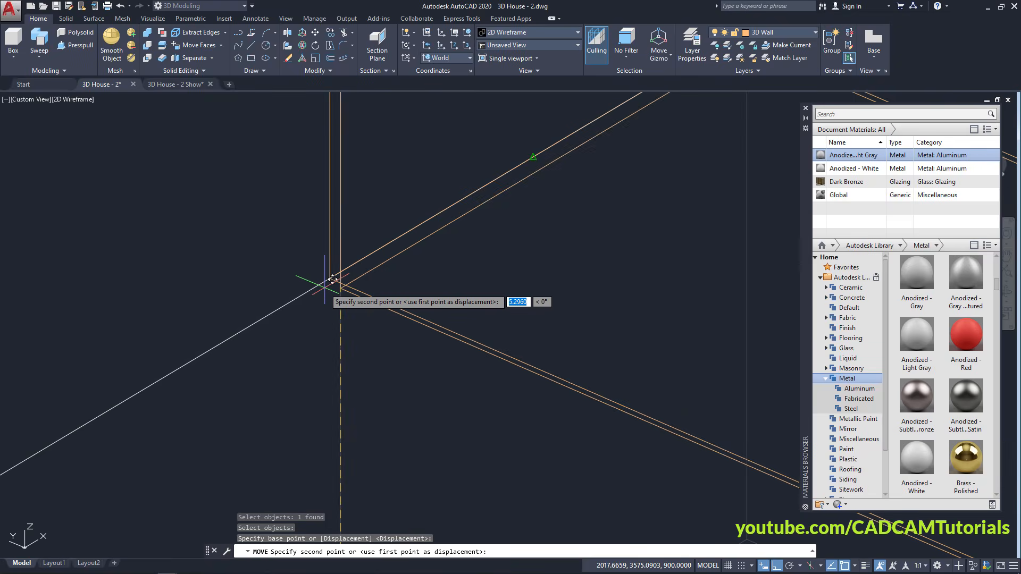
{"action": "left_click", "coordinate": [331, 279]}
{"action": "scroll", "coordinate": [237, 276], "scroll_direction": "down", "scroll_amount": 3}
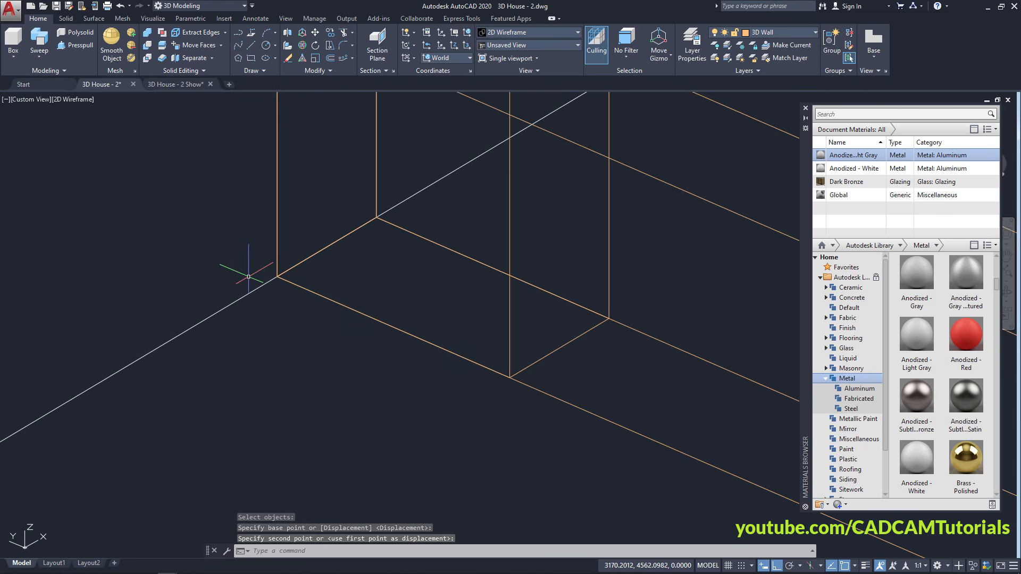
{"action": "scroll", "coordinate": [228, 278], "scroll_direction": "up", "scroll_amount": 4}
{"action": "scroll", "coordinate": [319, 296], "scroll_direction": "down", "scroll_amount": 3}
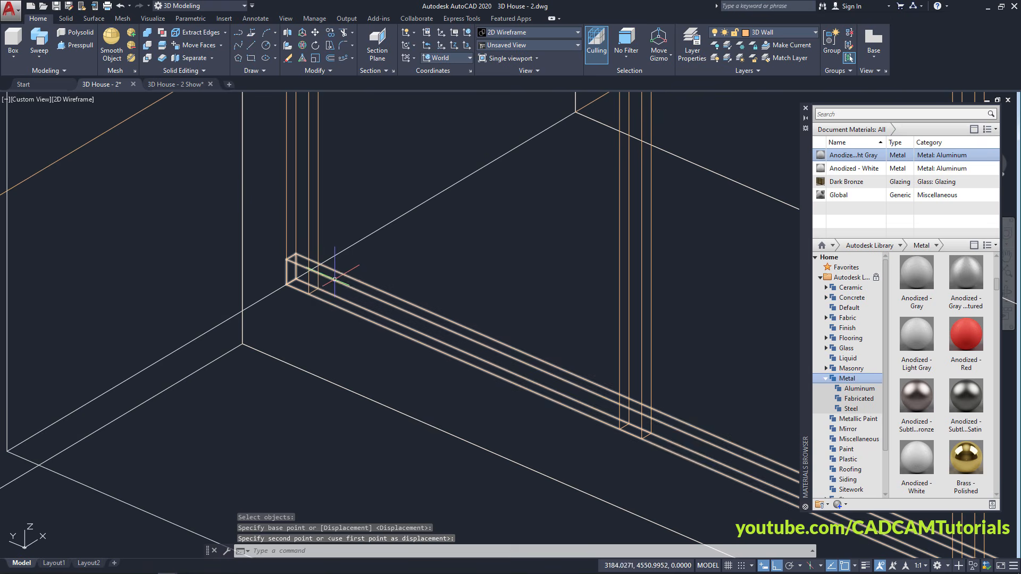
{"action": "scroll", "coordinate": [335, 294], "scroll_direction": "up", "scroll_amount": 1}
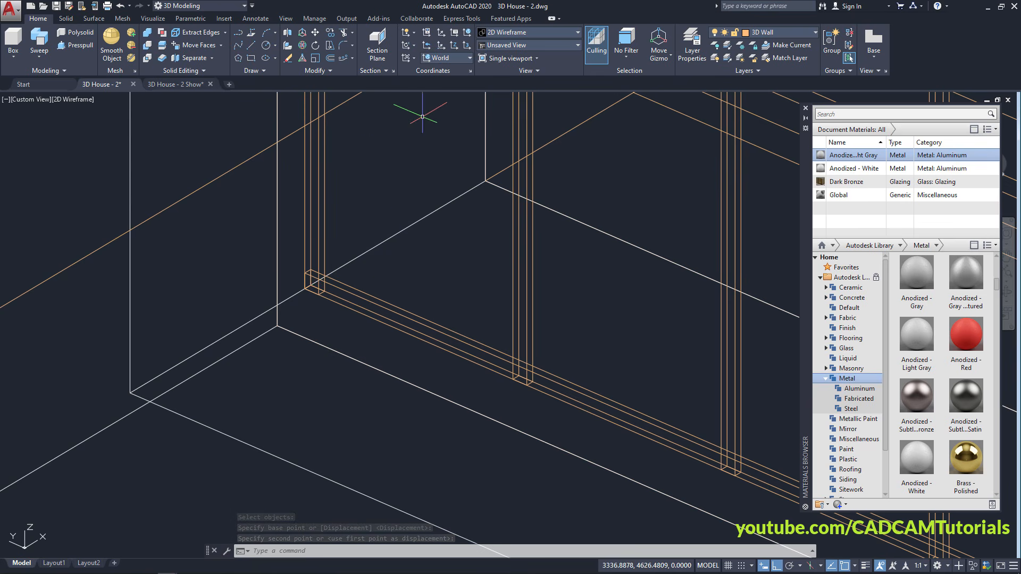
{"action": "left_click", "coordinate": [503, 34]}
Display the model in the Shaded visual style
{"action": "left_click", "coordinate": [503, 99]}
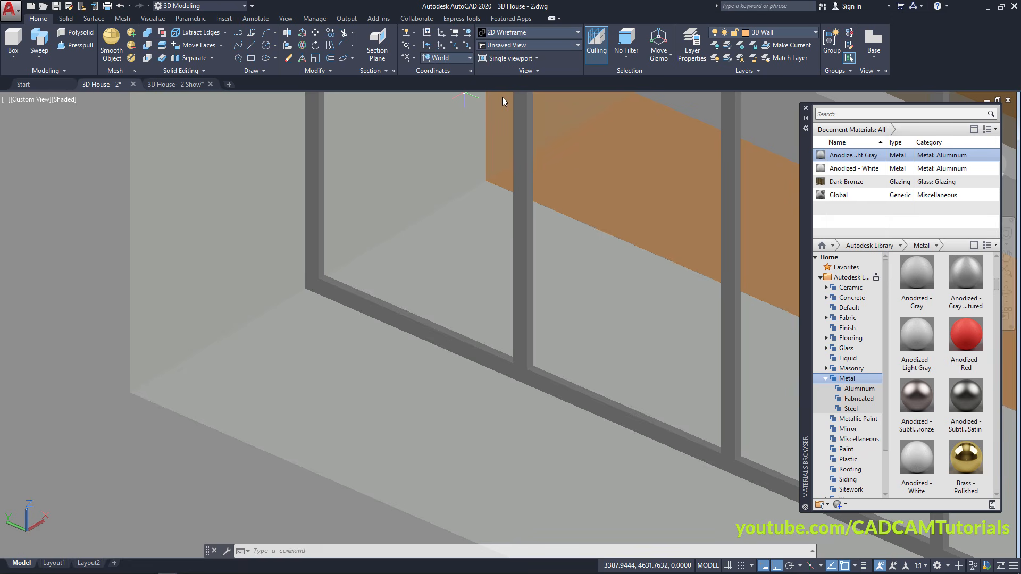
{"action": "scroll", "coordinate": [405, 241], "scroll_direction": "down", "scroll_amount": 5}
{"action": "scroll", "coordinate": [405, 313], "scroll_direction": "up", "scroll_amount": 4}
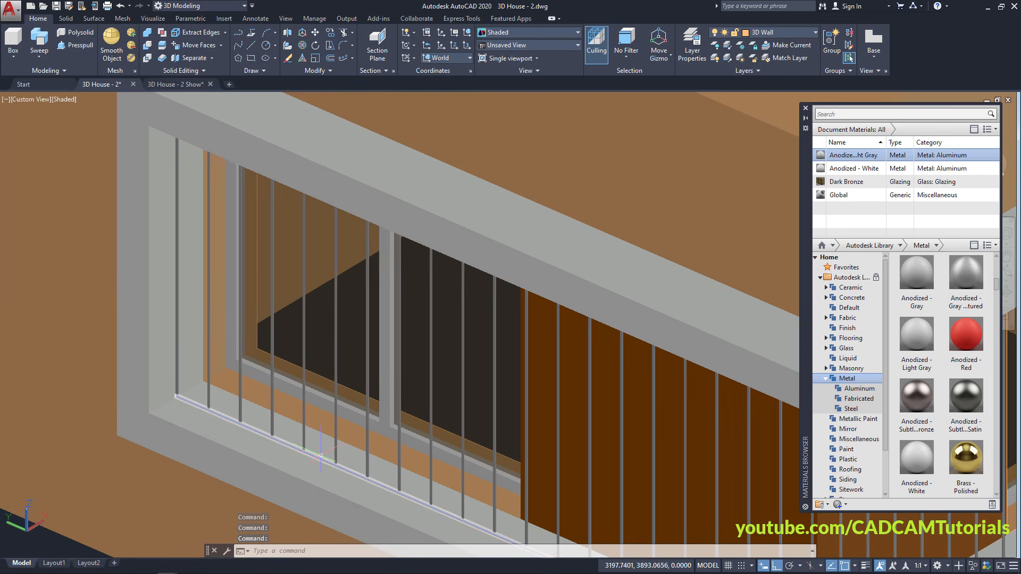
{"action": "middle_click_drag", "start_coordinate": [400, 360], "coordinate": [443, 257]}
Start a rectangular array of the bottom horizontal bar
{"action": "left_click", "coordinate": [394, 124]}
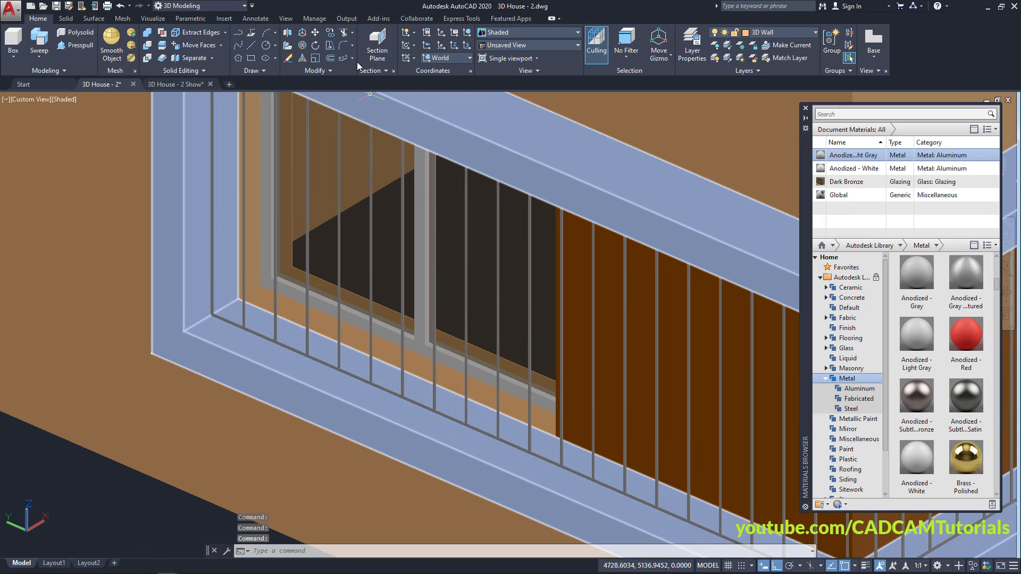
{"action": "left_click", "coordinate": [353, 58]}
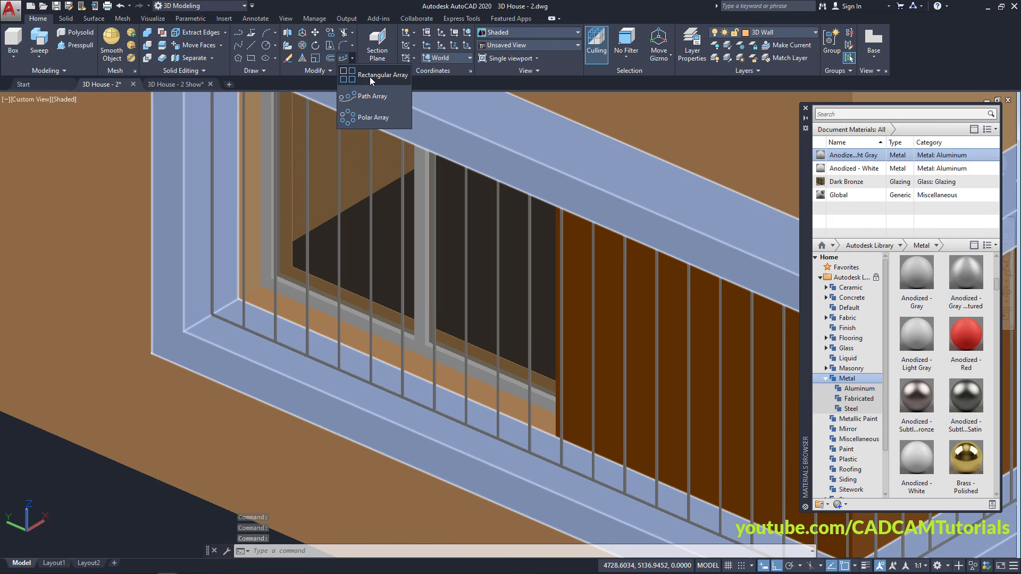
{"action": "left_click", "coordinate": [369, 77]}
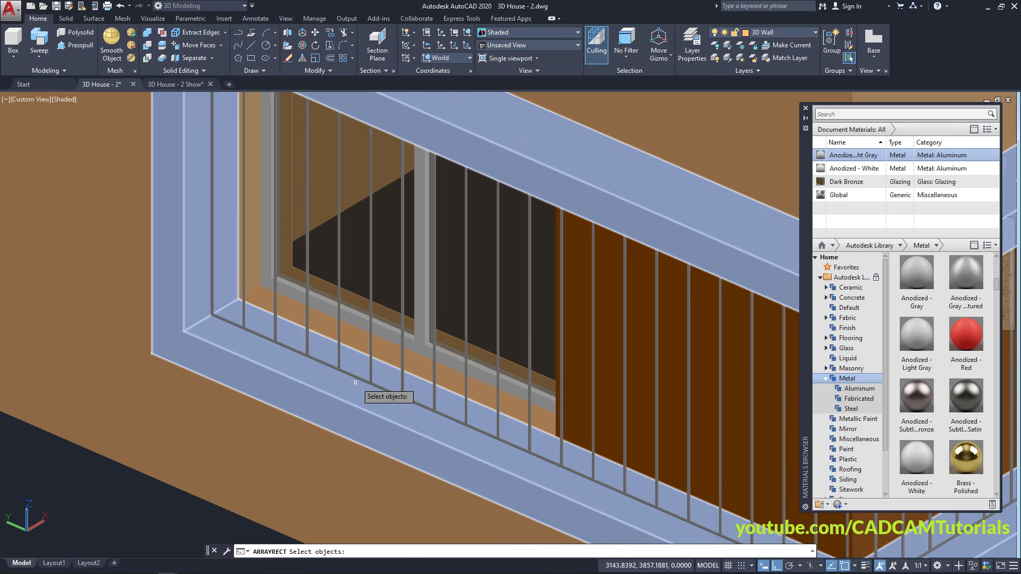
{"action": "left_click", "coordinate": [359, 375]}
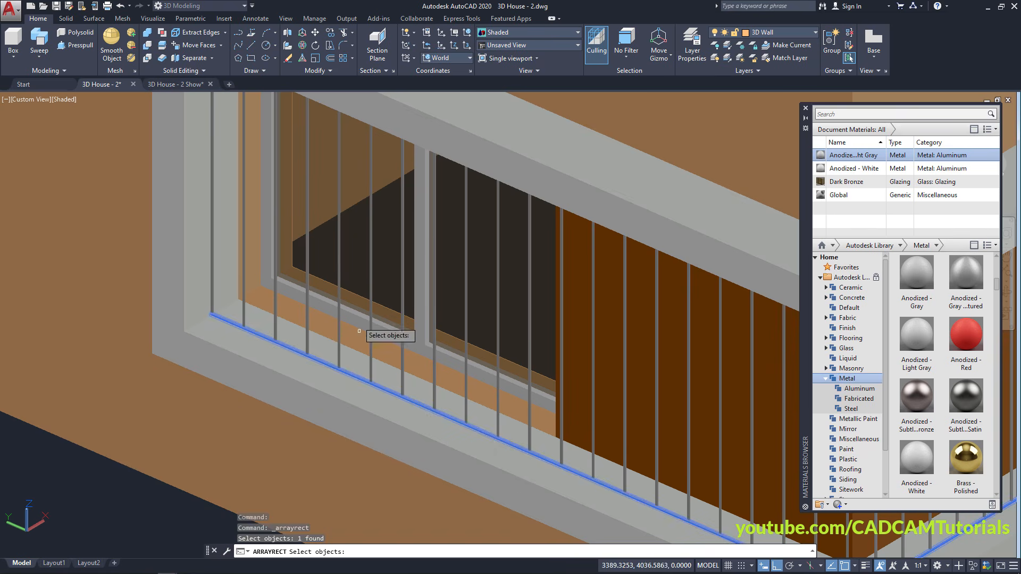
{"action": "key", "text": "Return"}
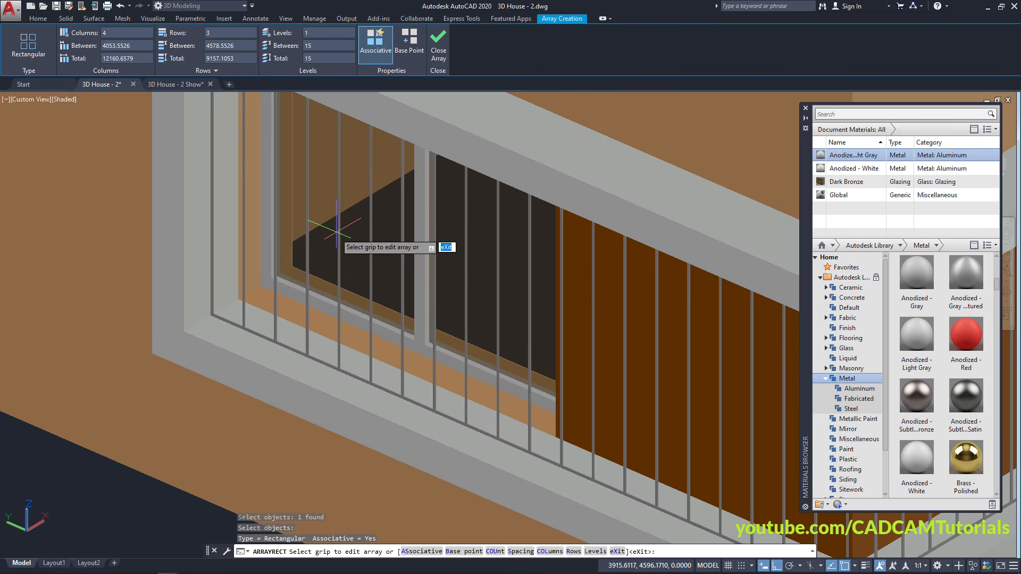
{"action": "scroll", "coordinate": [334, 227], "scroll_direction": "down", "scroll_amount": 8}
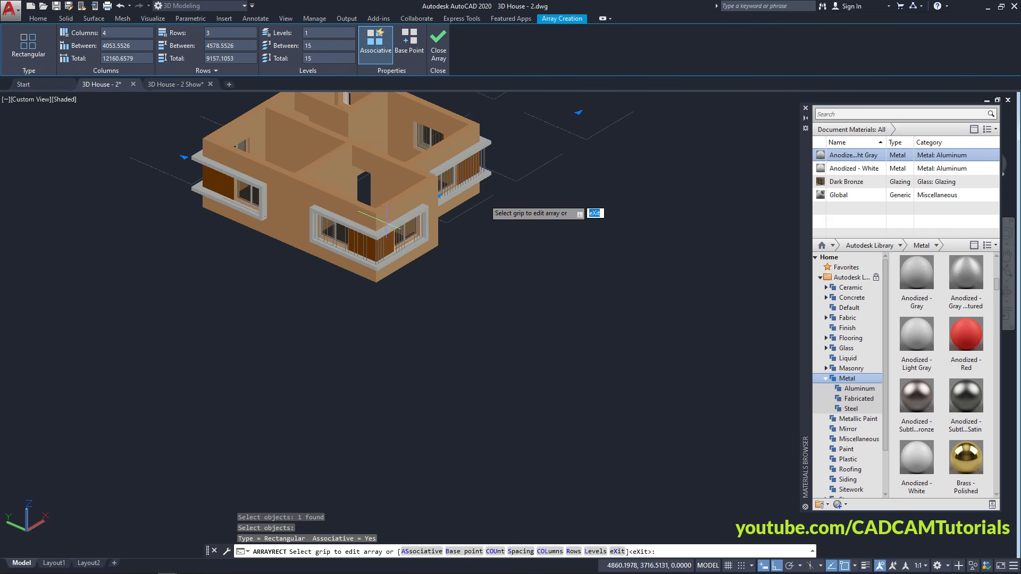
{"action": "middle_click_drag", "start_coordinate": [487, 199], "coordinate": [510, 416]}
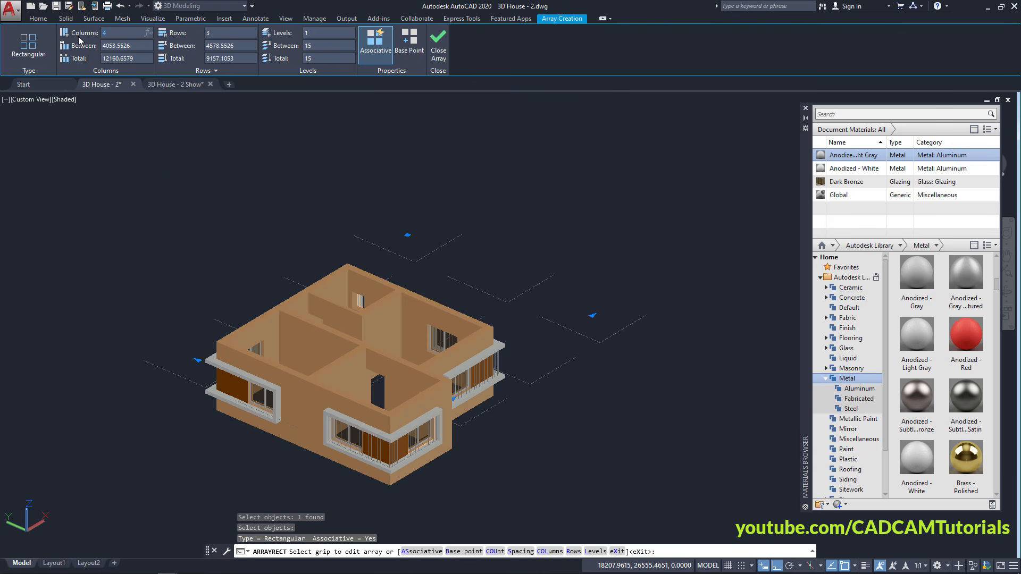
Reduce the array to a single column and a single row
{"action": "key", "text": "Return"}
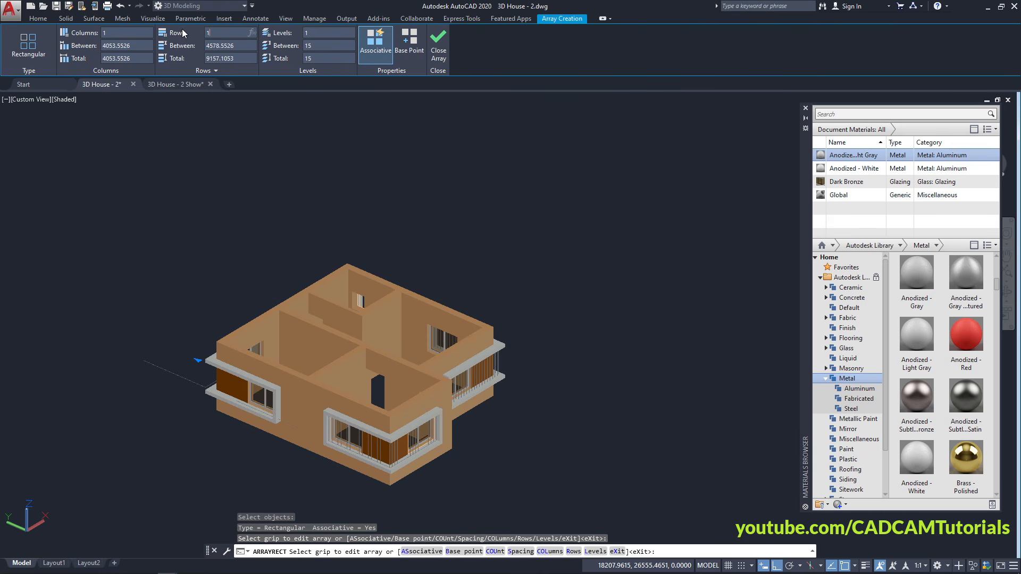
{"action": "key", "text": "Return"}
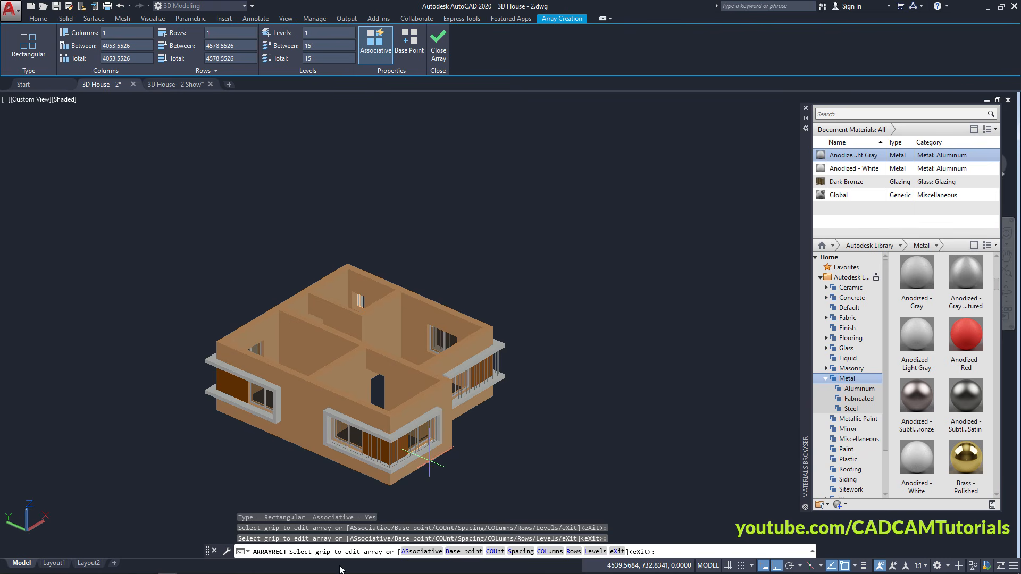
{"action": "scroll", "coordinate": [396, 441], "scroll_direction": "up", "scroll_amount": 6}
{"action": "scroll", "coordinate": [401, 480], "scroll_direction": "up", "scroll_amount": 3}
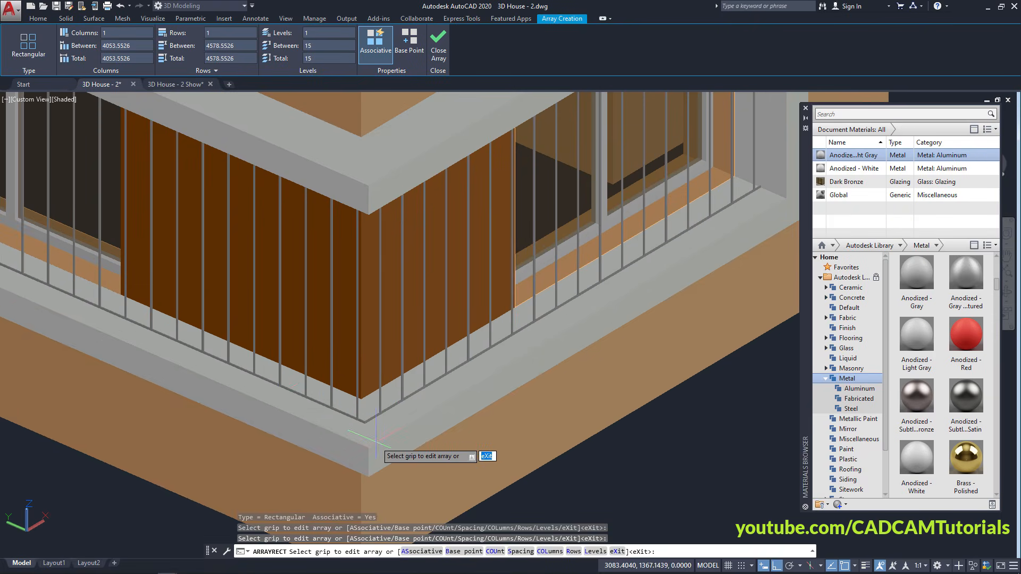
{"action": "scroll", "coordinate": [287, 428], "scroll_direction": "up", "scroll_amount": 3}
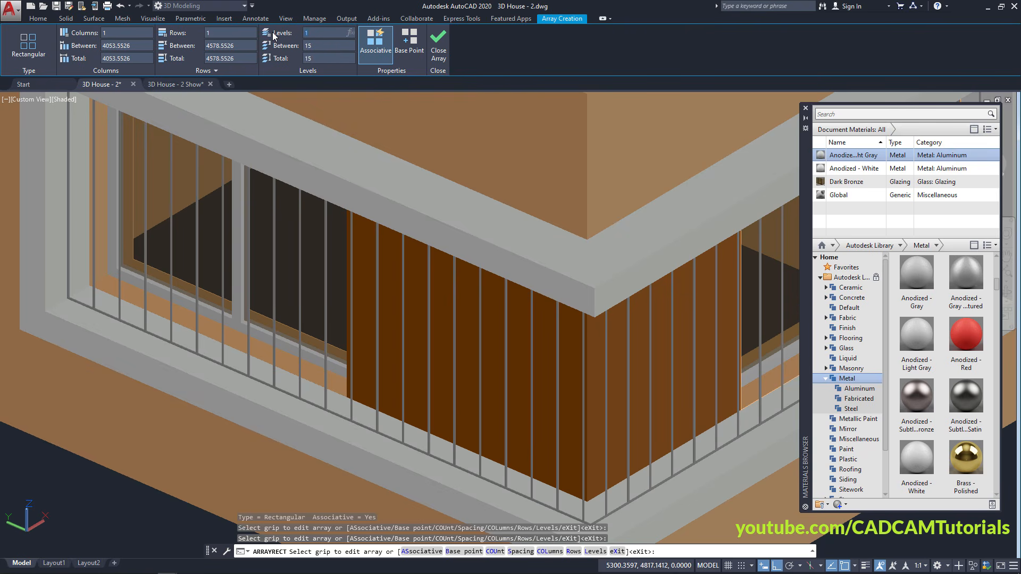
Stack the bar array into 4 levels spaced 400 apart
{"action": "type", "text": "4"}
{"action": "key", "text": "Return"}
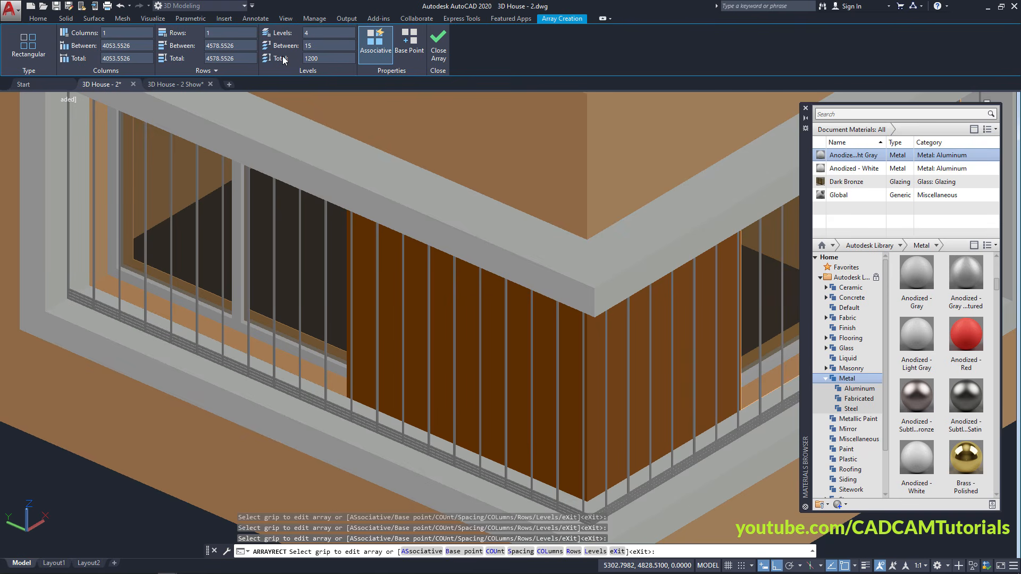
{"action": "key", "text": "Return"}
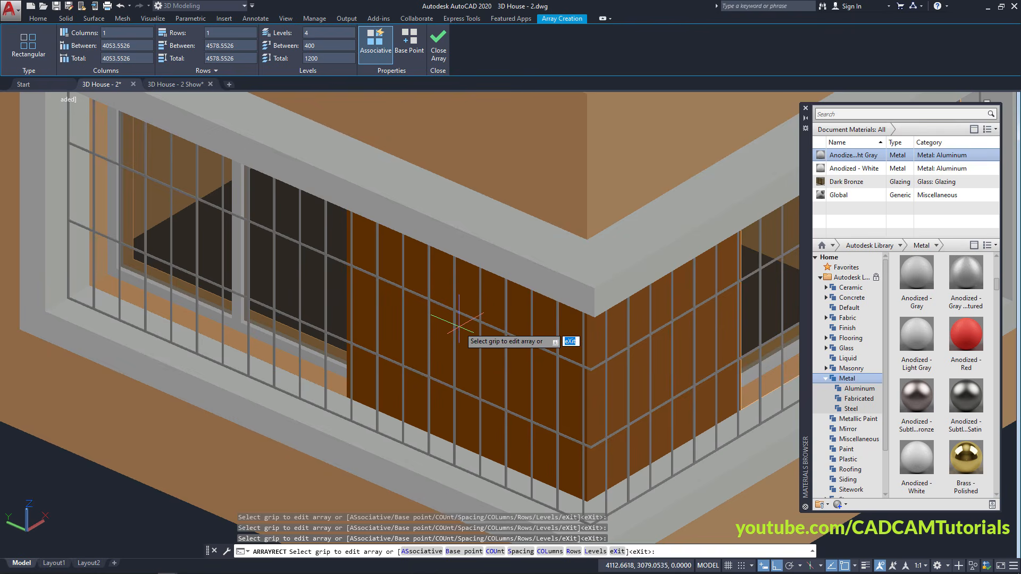
{"action": "middle_click_drag", "start_coordinate": [452, 322], "coordinate": [479, 407], "text": "shift"}
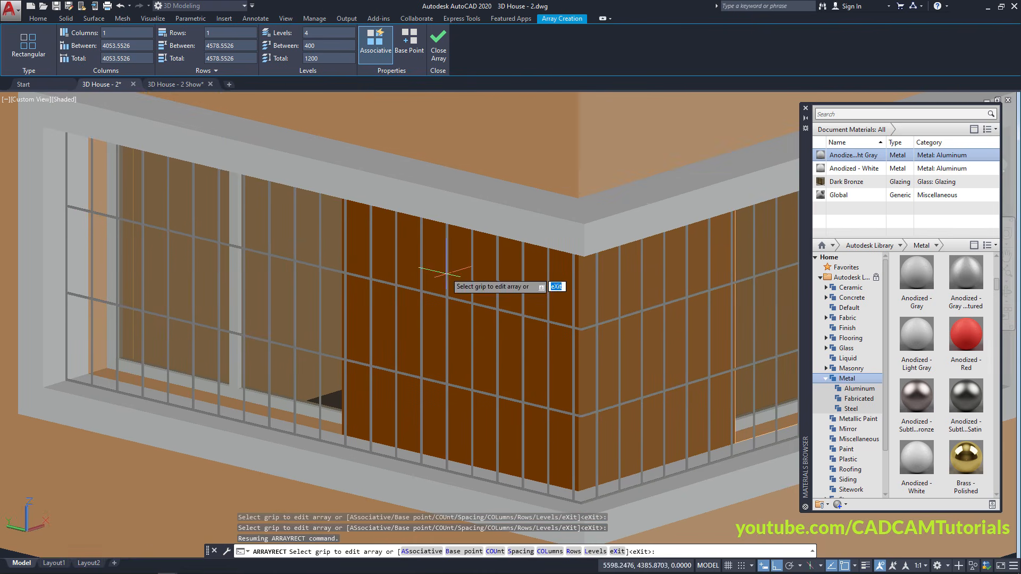
{"action": "middle_click_drag", "start_coordinate": [446, 272], "coordinate": [444, 259], "text": "shift"}
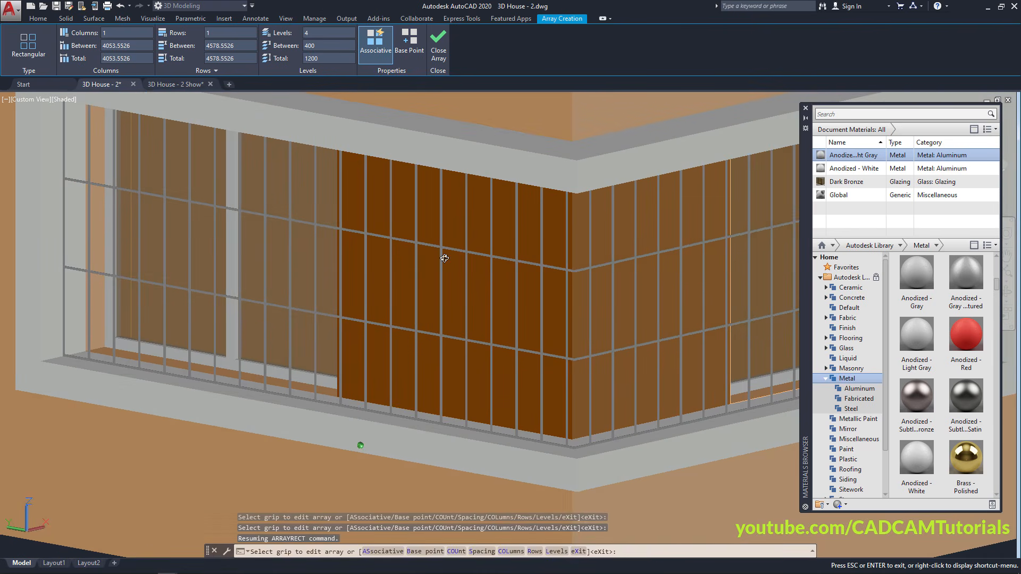
Raise the array to 6 levels fitted within a 1200 total height, 240 apart
{"action": "left_click", "coordinate": [313, 33]}
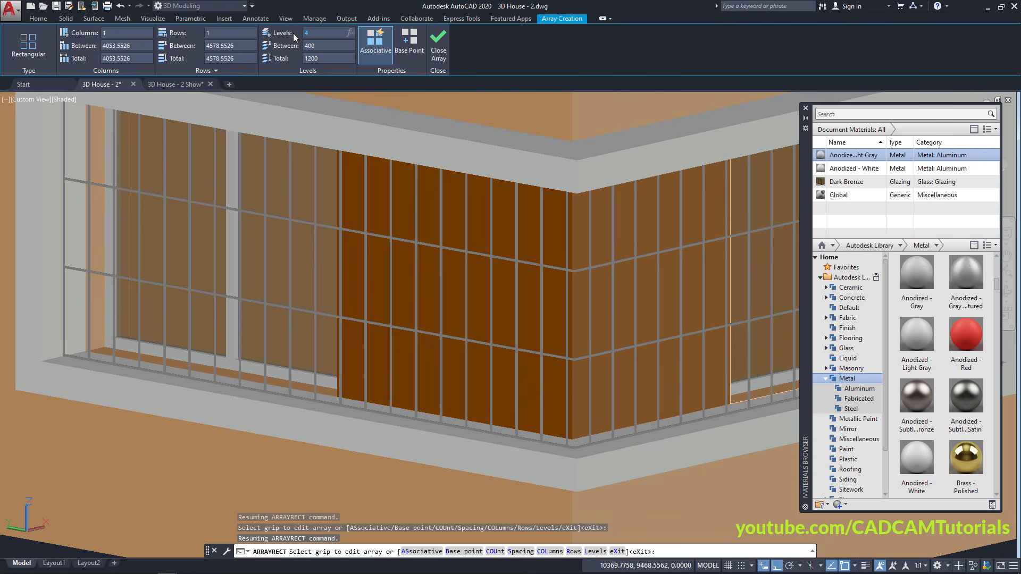
{"action": "type", "text": "6"}
{"action": "key", "text": "Return"}
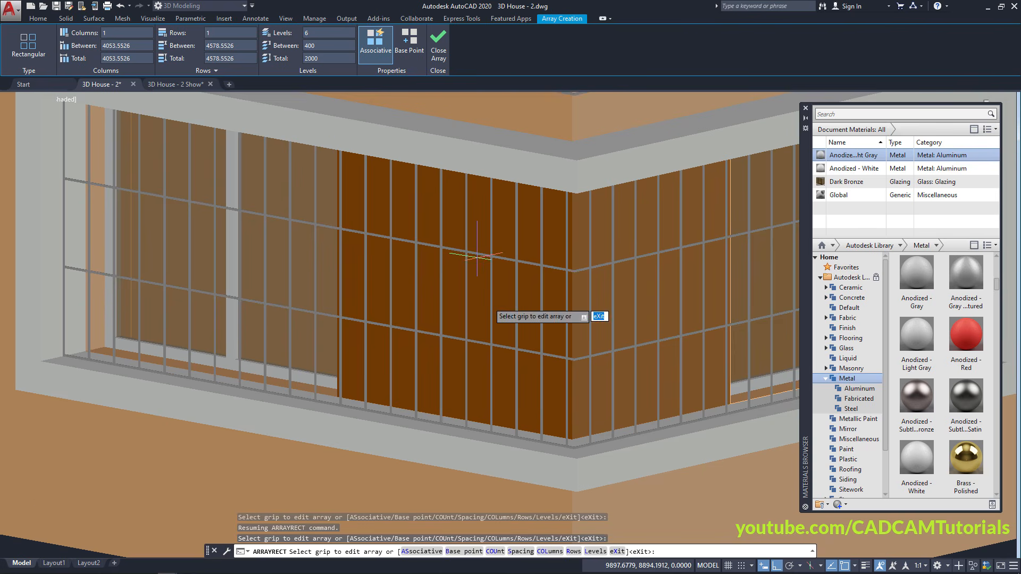
{"action": "scroll", "coordinate": [287, 297], "scroll_direction": "down", "scroll_amount": 4}
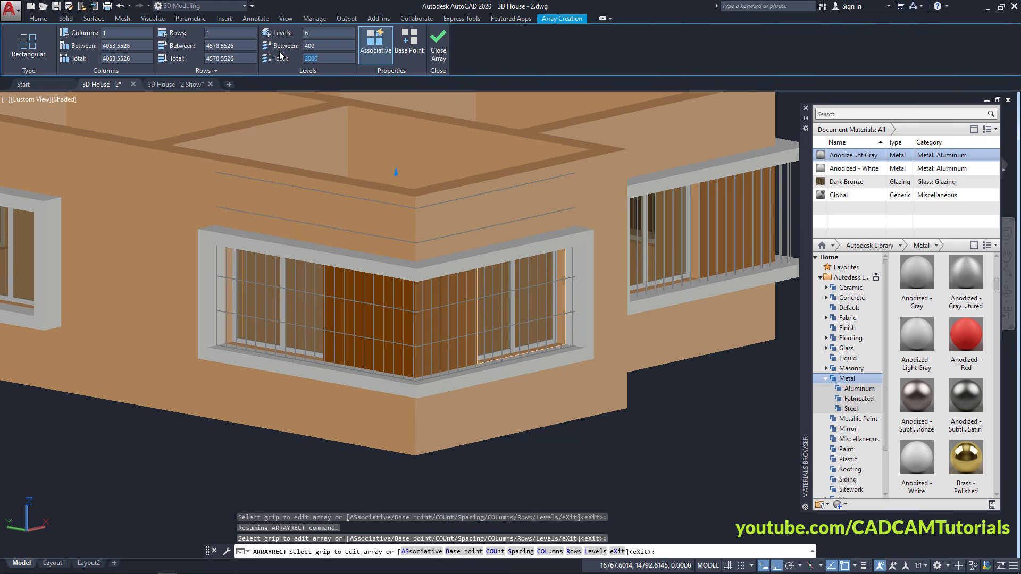
{"action": "type", "text": "1200"}
{"action": "key", "text": "Return"}
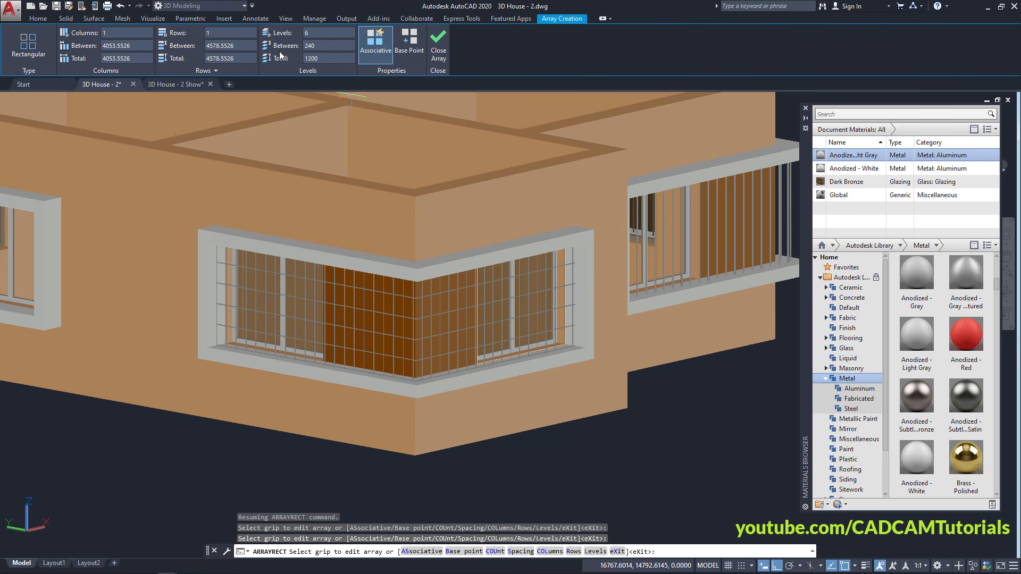
{"action": "scroll", "coordinate": [331, 385], "scroll_direction": "up", "scroll_amount": 4}
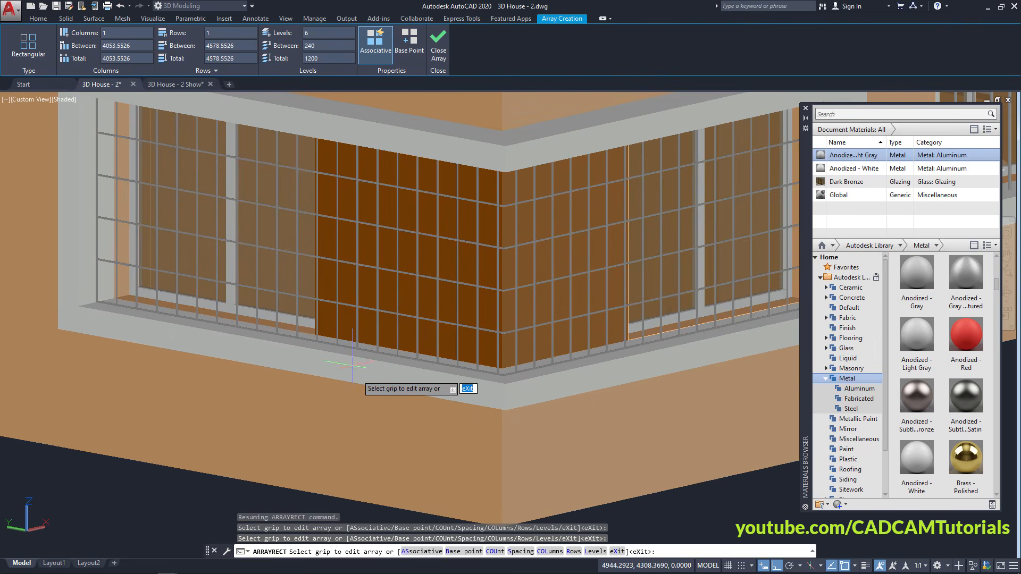
{"action": "middle_click_drag", "start_coordinate": [331, 385], "coordinate": [395, 456]}
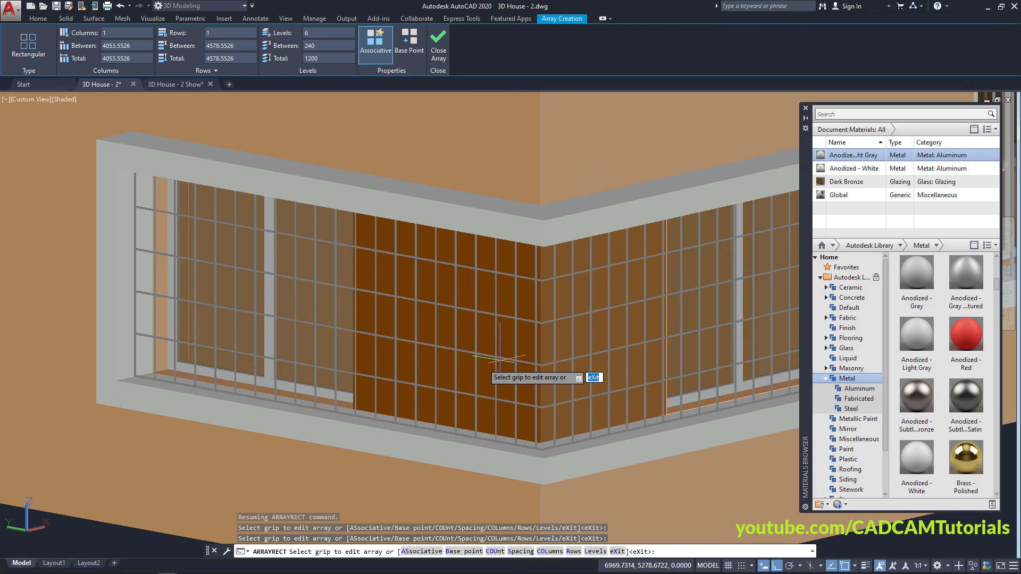
{"action": "key", "text": "Escape"}
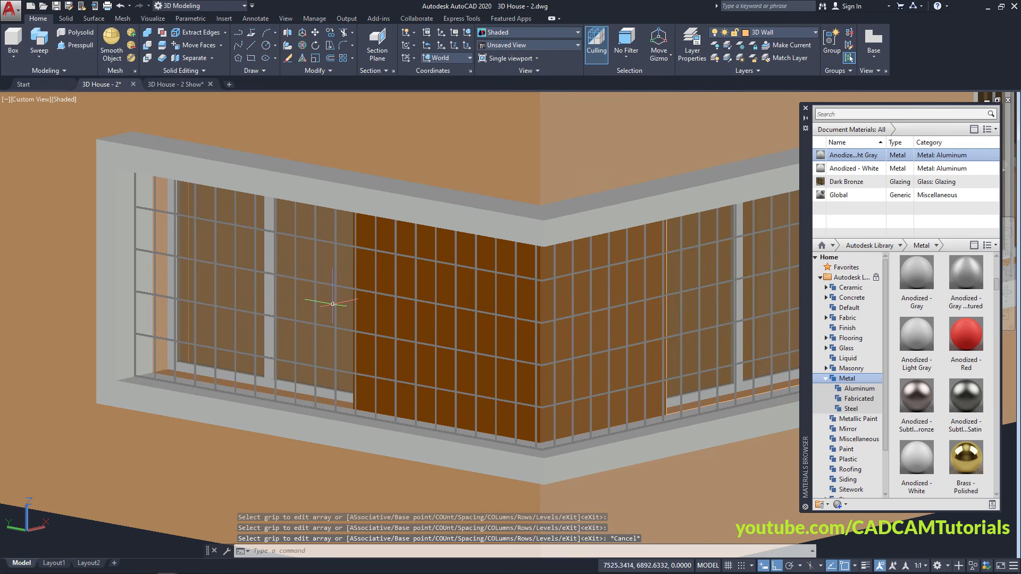
{"action": "scroll", "coordinate": [302, 357], "scroll_direction": "down", "scroll_amount": 2}
{"action": "middle_click_drag", "start_coordinate": [302, 357], "coordinate": [393, 420], "text": "shift"}
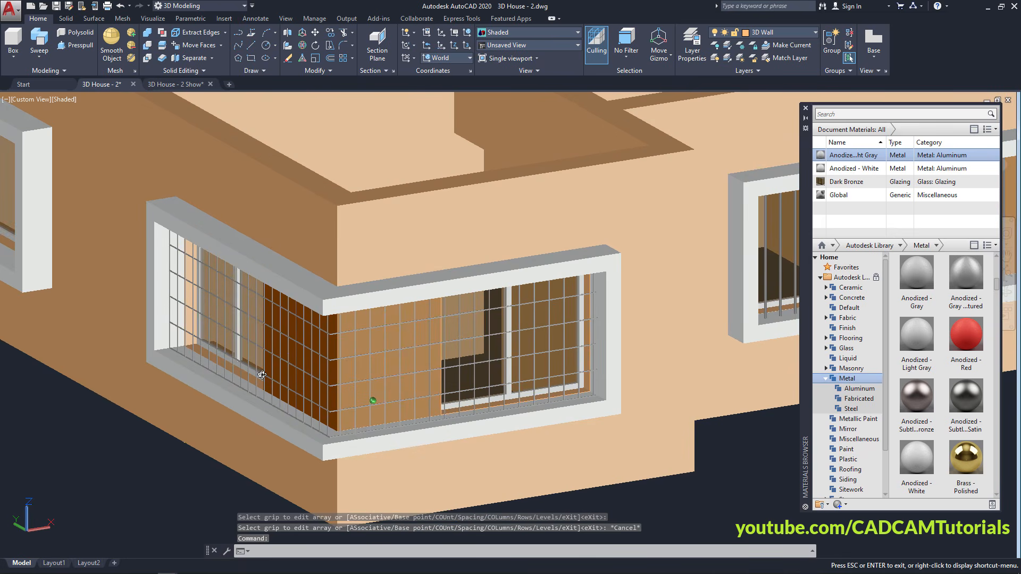
{"action": "scroll", "coordinate": [483, 497], "scroll_direction": "down", "scroll_amount": 3}
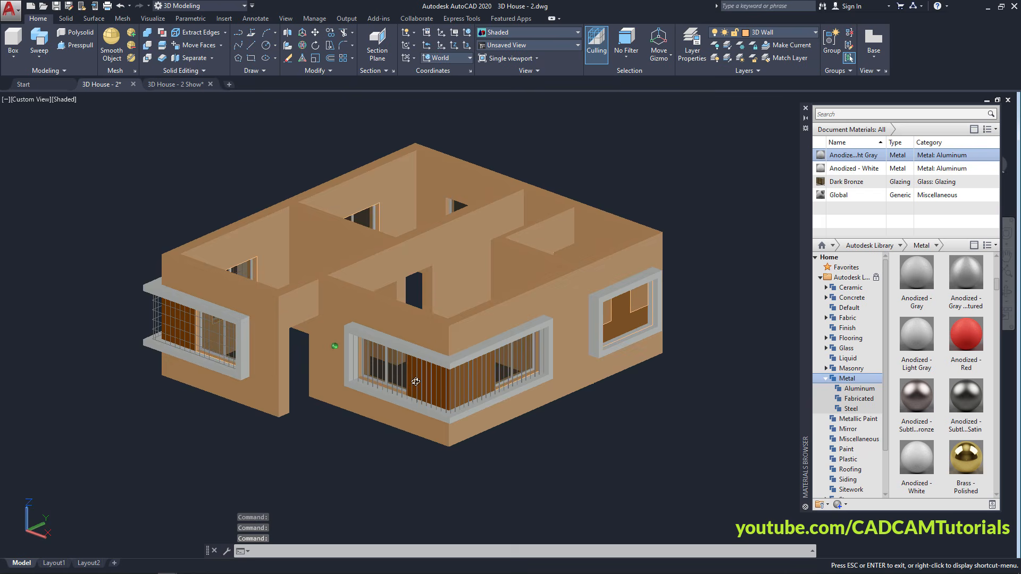
{"action": "middle_click_drag", "start_coordinate": [415, 381], "coordinate": [422, 384], "text": "shift"}
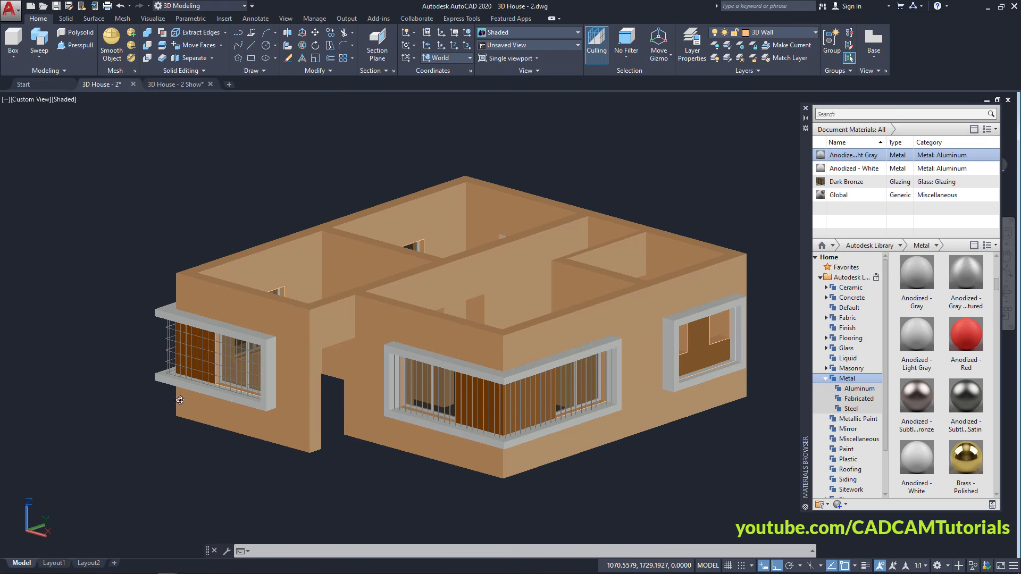
{"action": "middle_click_drag", "start_coordinate": [180, 400], "coordinate": [504, 406], "text": "shift"}
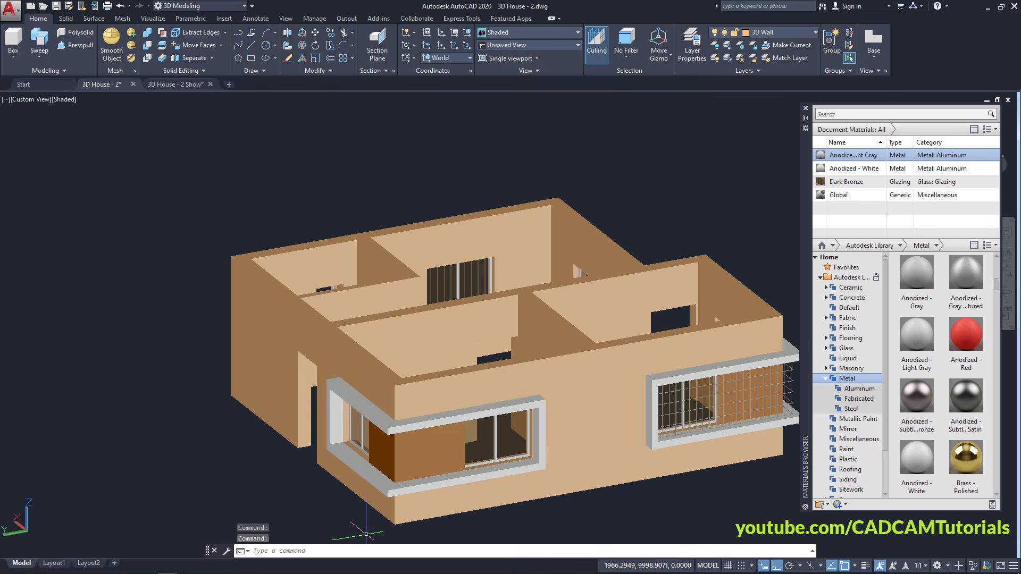
{"action": "middle_click_drag", "start_coordinate": [212, 424], "coordinate": [565, 430], "text": "shift"}
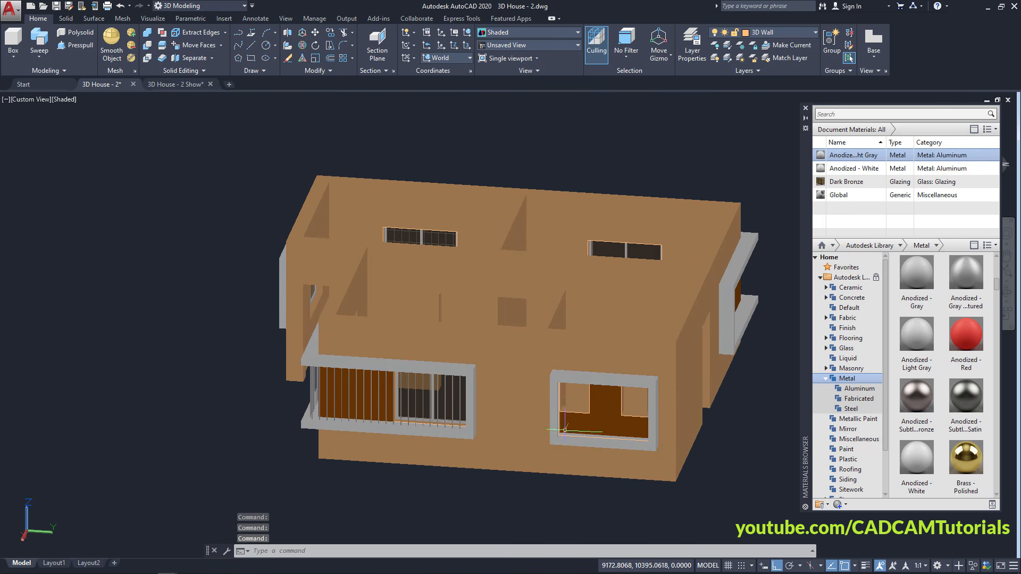
{"action": "middle_click_drag", "start_coordinate": [258, 443], "coordinate": [408, 468], "text": "shift"}
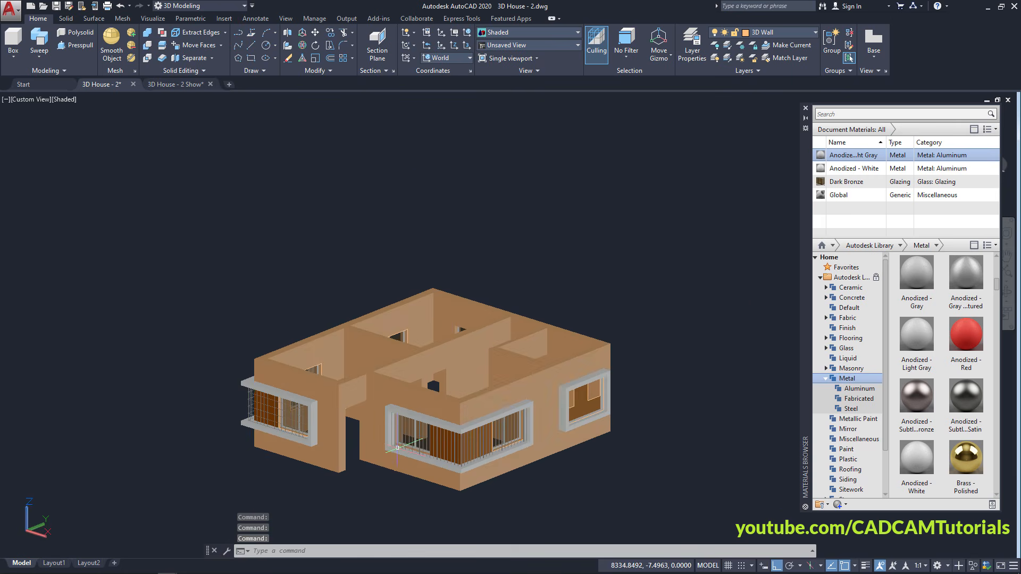
{"action": "scroll", "coordinate": [394, 498], "scroll_direction": "up", "scroll_amount": 4}
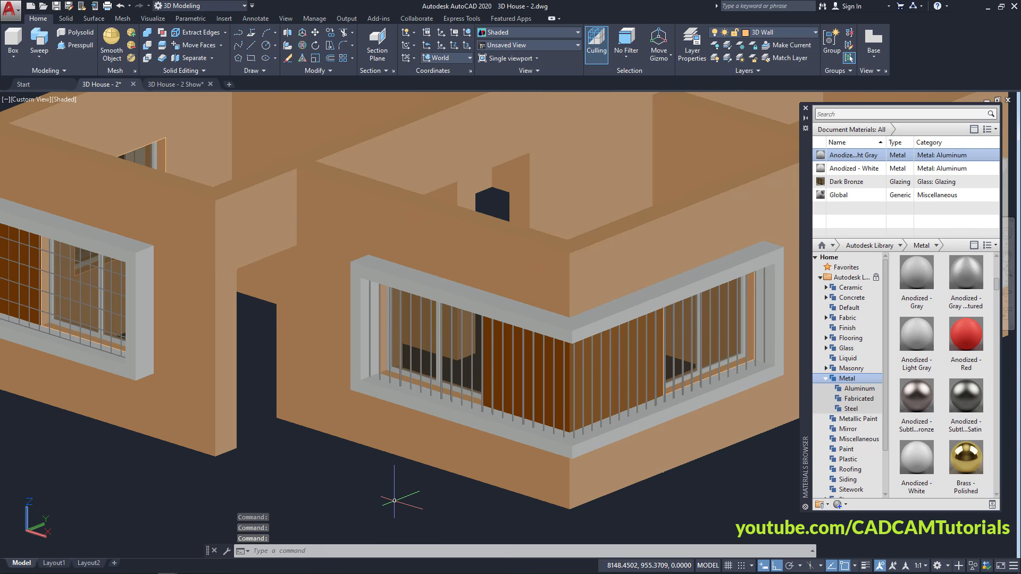